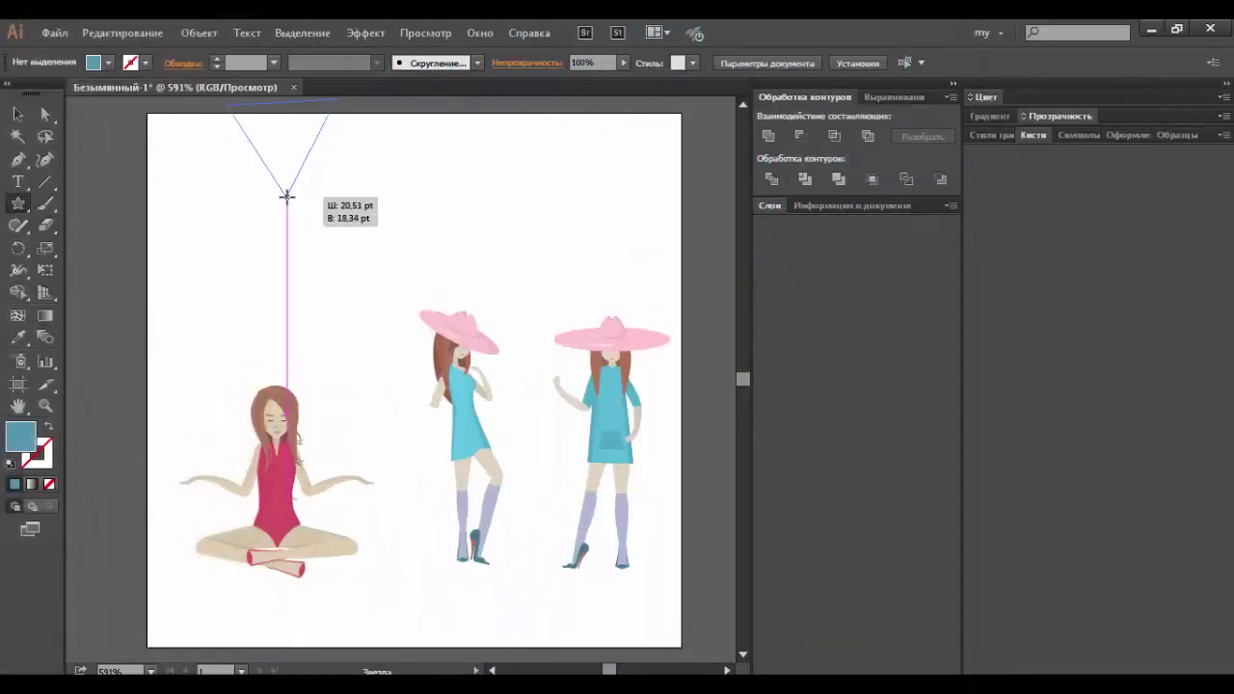
# Step: Draw a triangle and give it an Arc warp with a -17% bend
pyautogui.moveTo(286, 196); pyautogui.dragTo(337, 258)
pyautogui.click(367, 34)
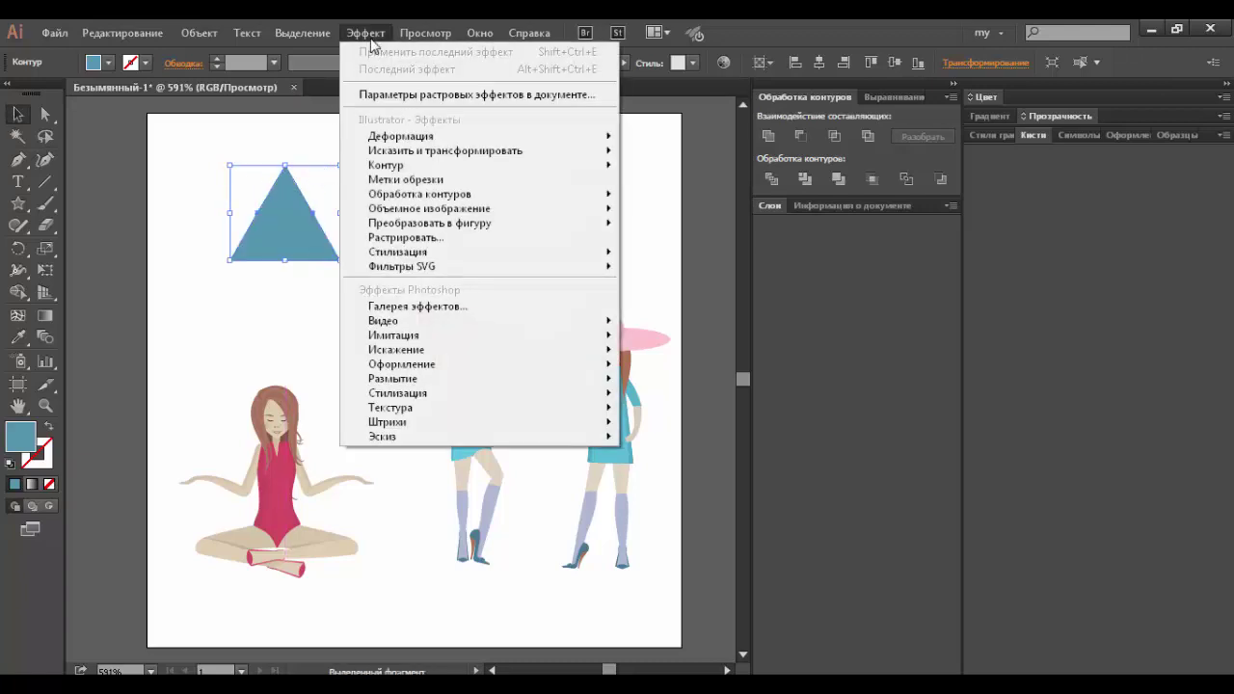
pyautogui.moveTo(401, 136)
pyautogui.click(646, 179)
pyautogui.moveTo(957, 152); pyautogui.dragTo(968, 152)
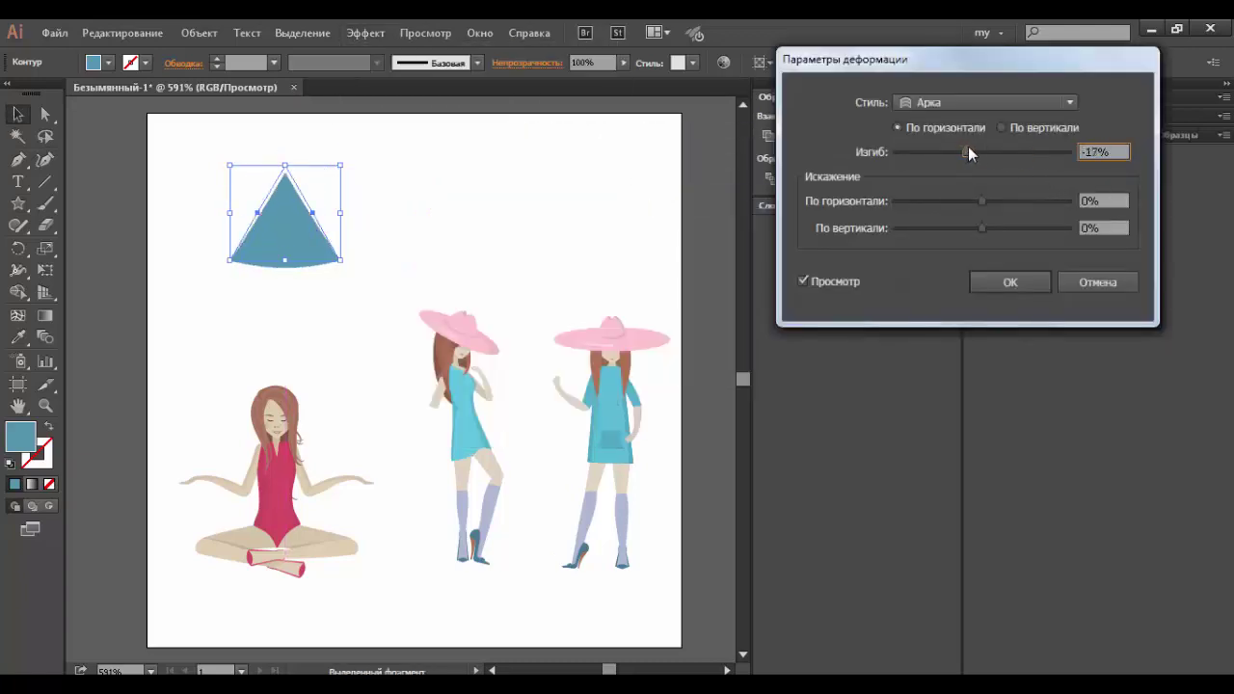
pyautogui.click(1010, 282)
# Step: Expand the warped triangle's appearance and try a 3D Extrude & Bevel preview
pyautogui.click(200, 32)
pyautogui.click(278, 246)
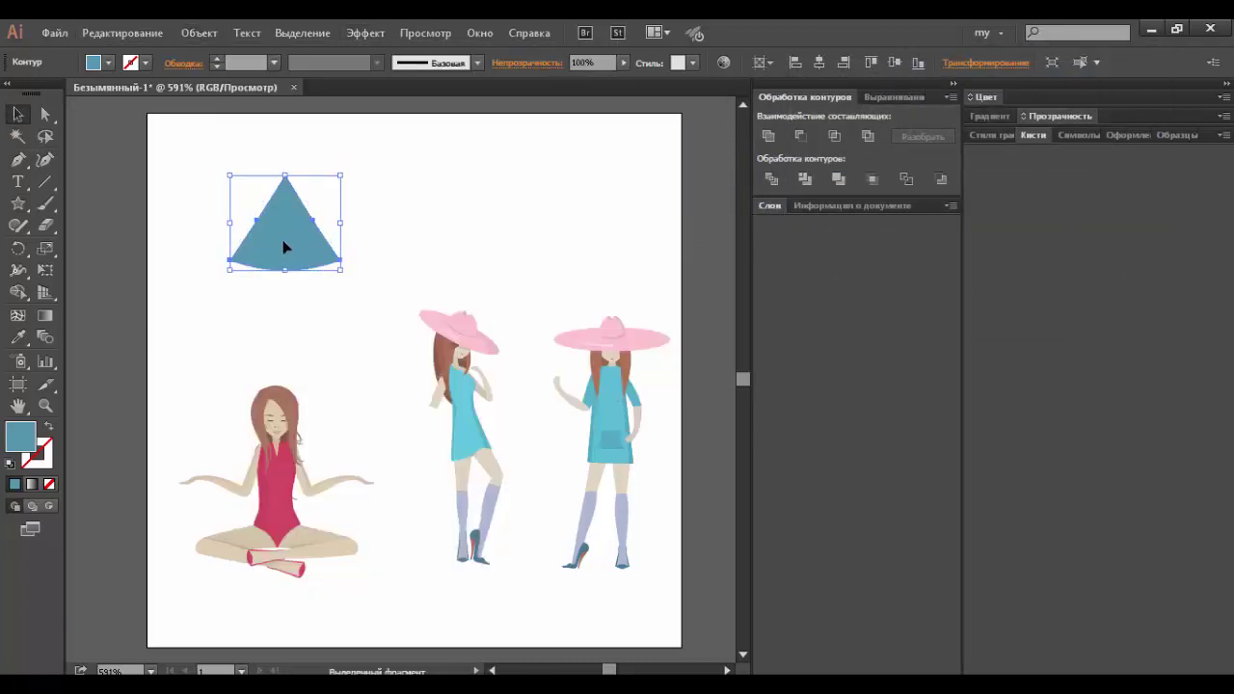
pyautogui.click(366, 33)
pyautogui.click(648, 206)
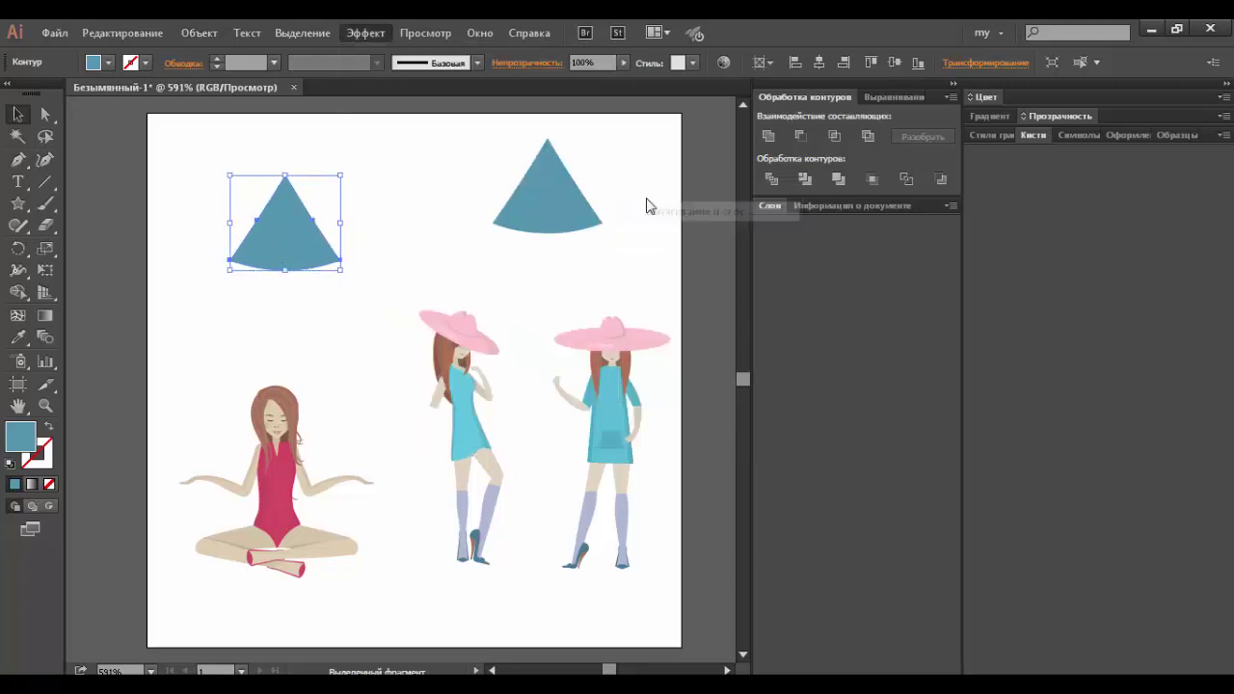
pyautogui.click(765, 447)
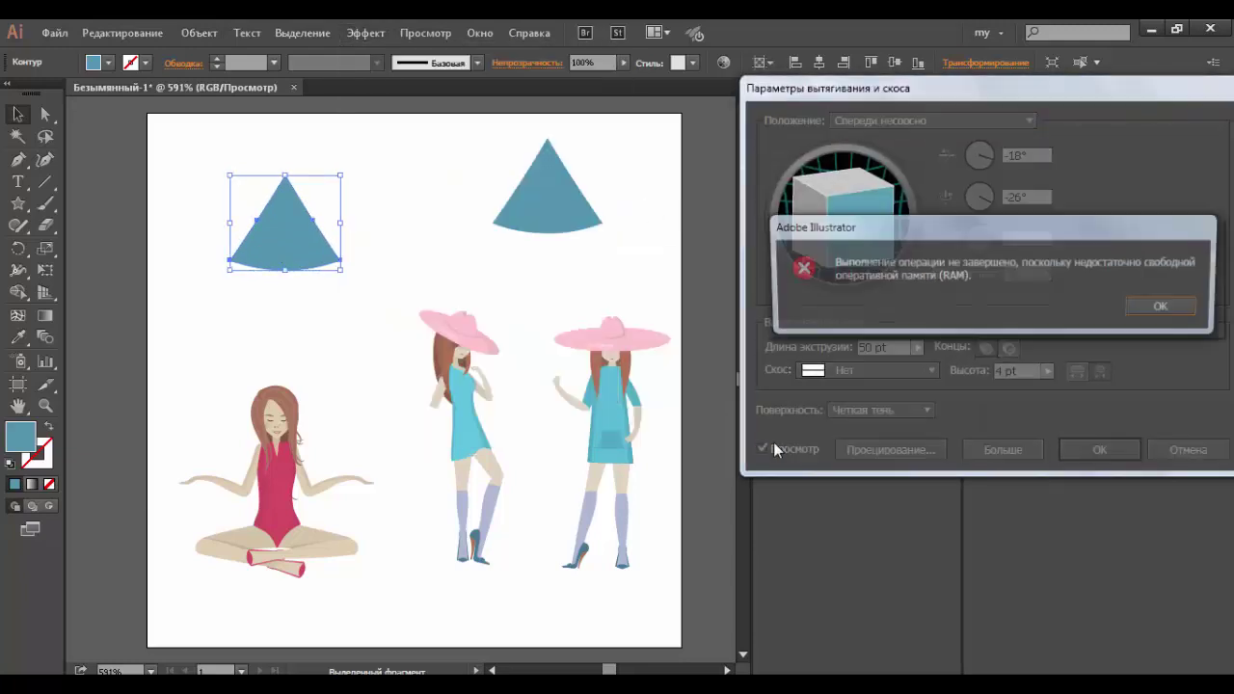
pyautogui.press('Return')
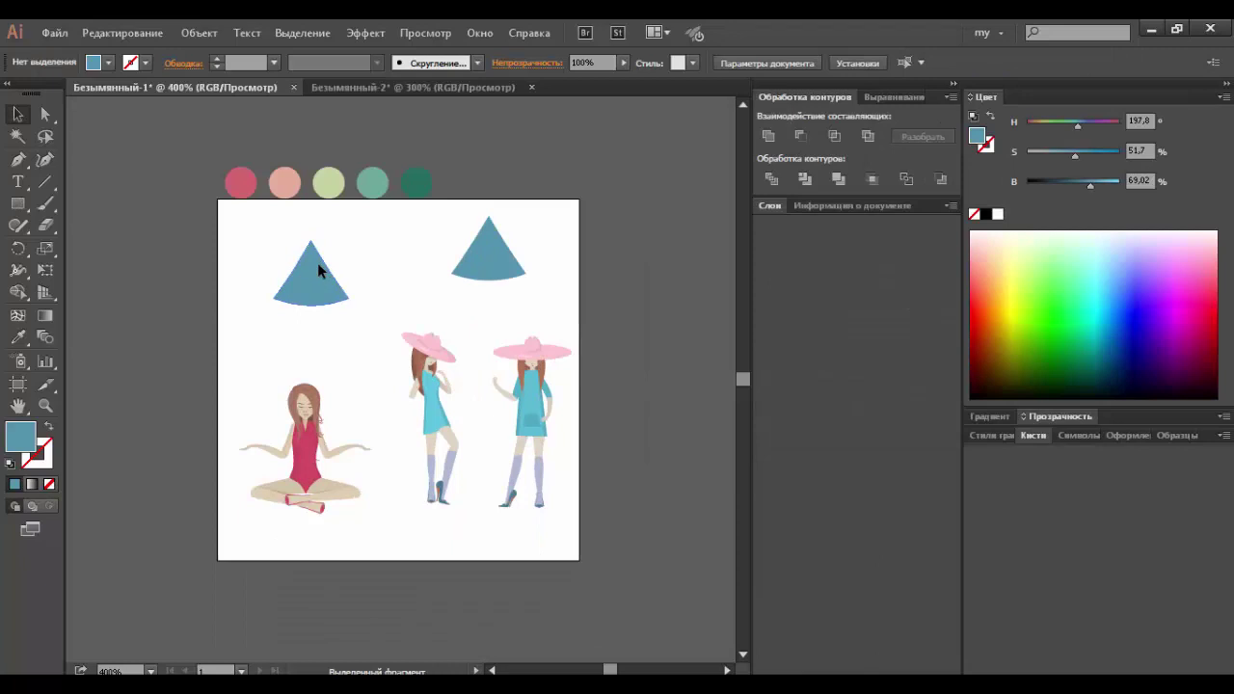
# Step: Extrude the left arched triangle in 3D to a depth of 35 pt
pyautogui.click(317, 262)
pyautogui.click(366, 33)
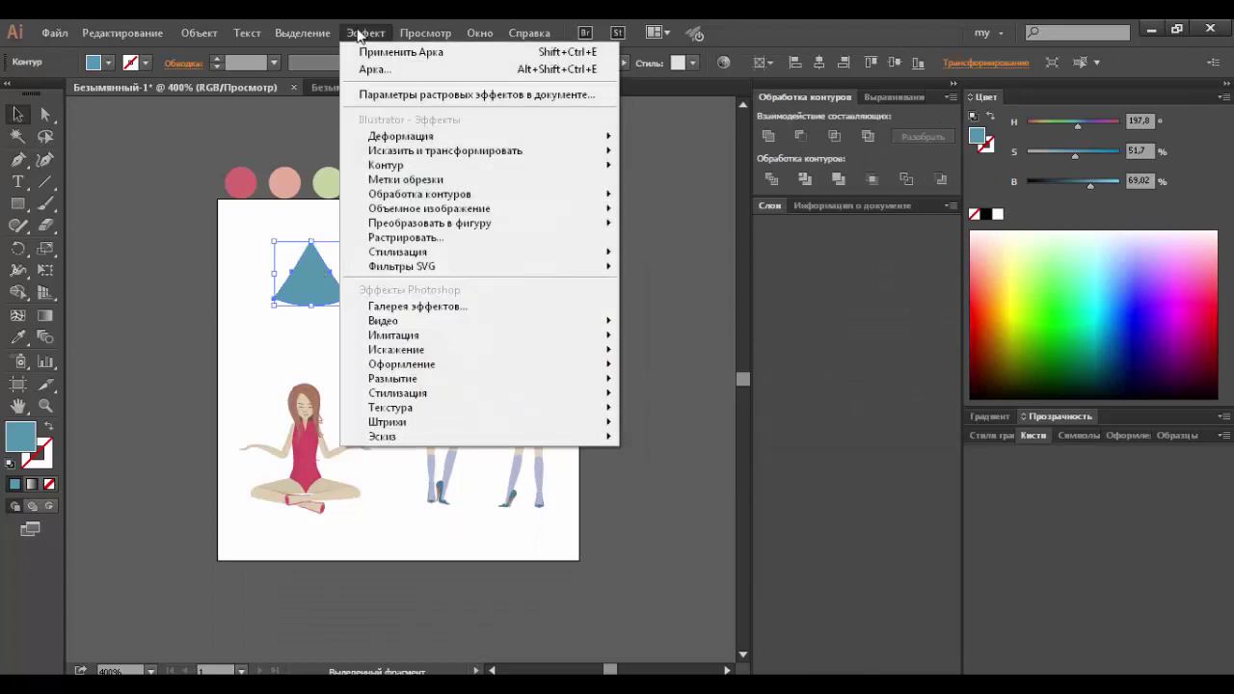
pyautogui.click(674, 212)
pyautogui.click(763, 448)
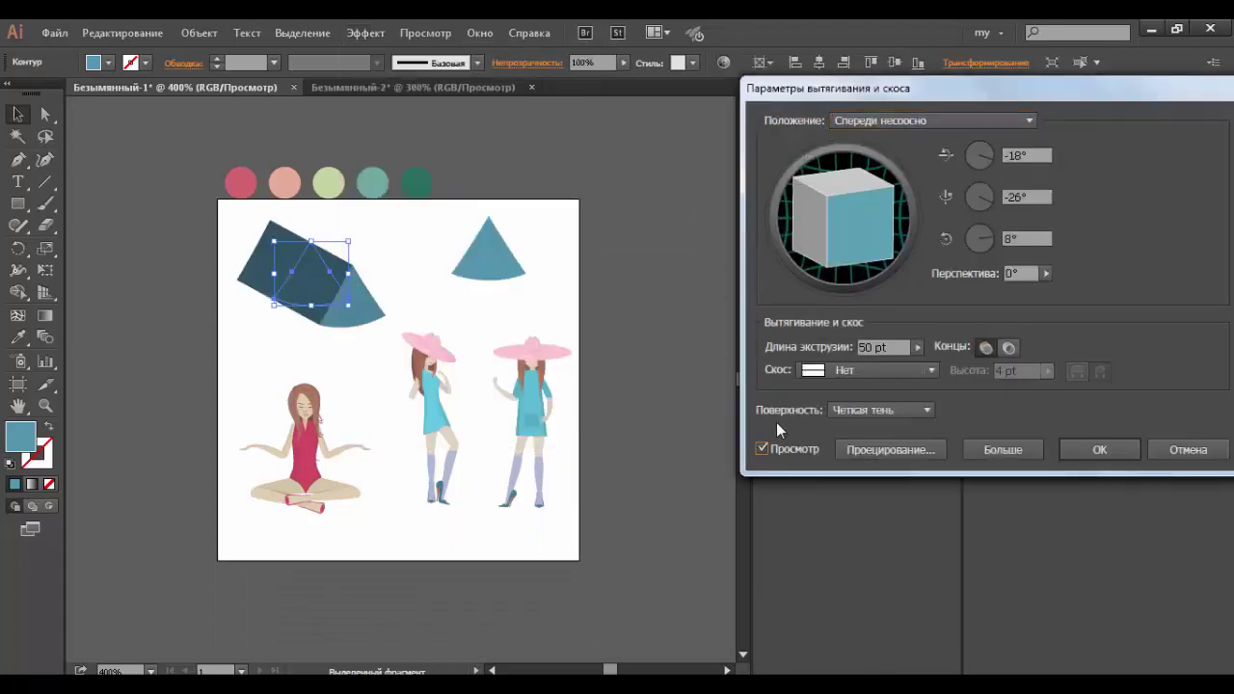
pyautogui.click(892, 347)
pyautogui.write('35')
pyautogui.press('Tab')
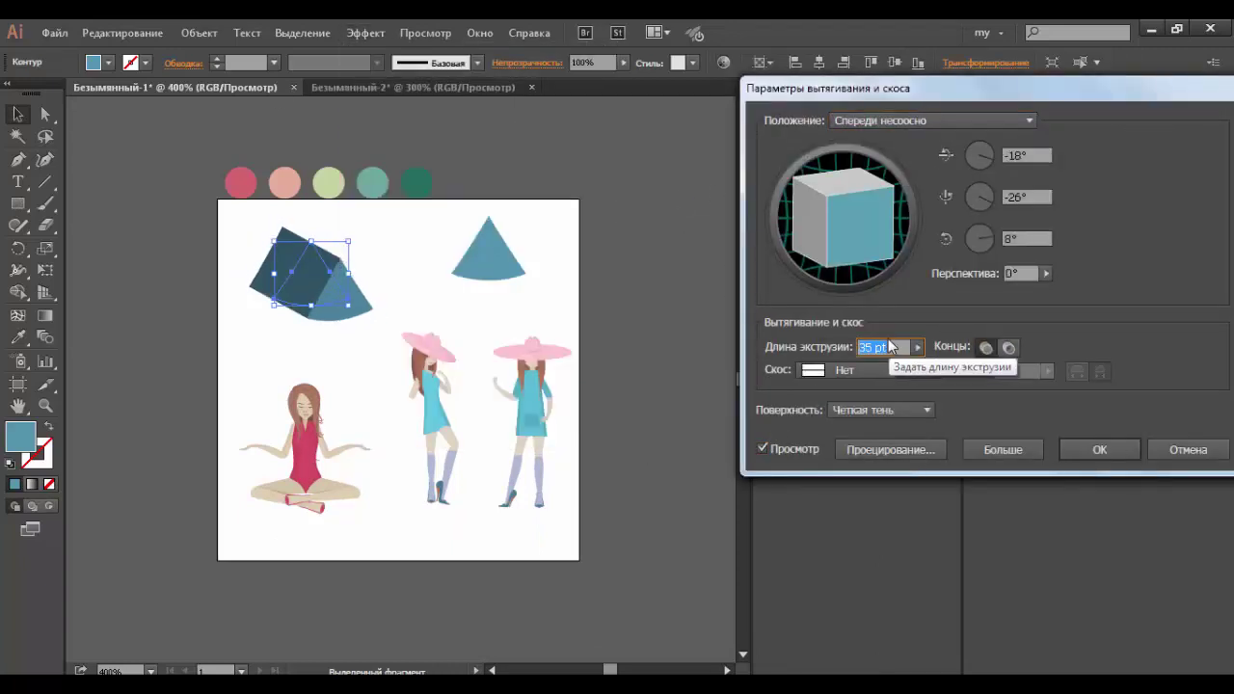
pyautogui.click(1118, 449)
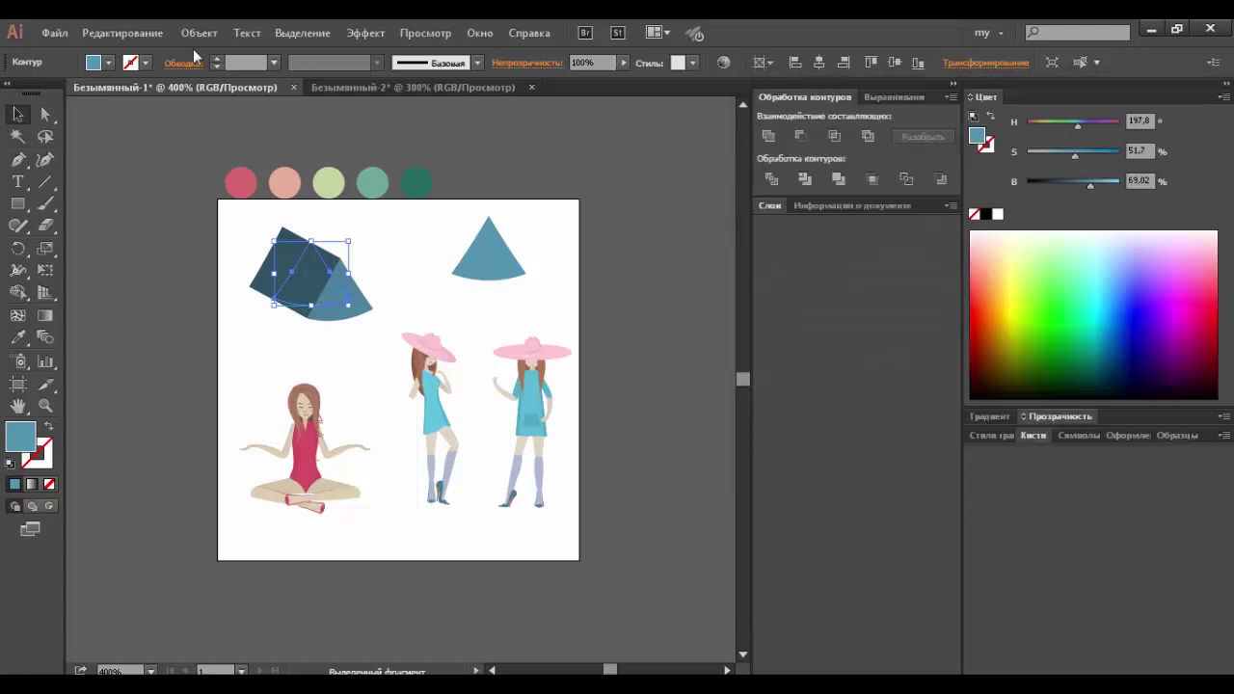
# Step: Enlarge the 3D tent, move the three girls off the artboard, and centre the tent
pyautogui.moveTo(311, 305); pyautogui.dragTo(316, 365)
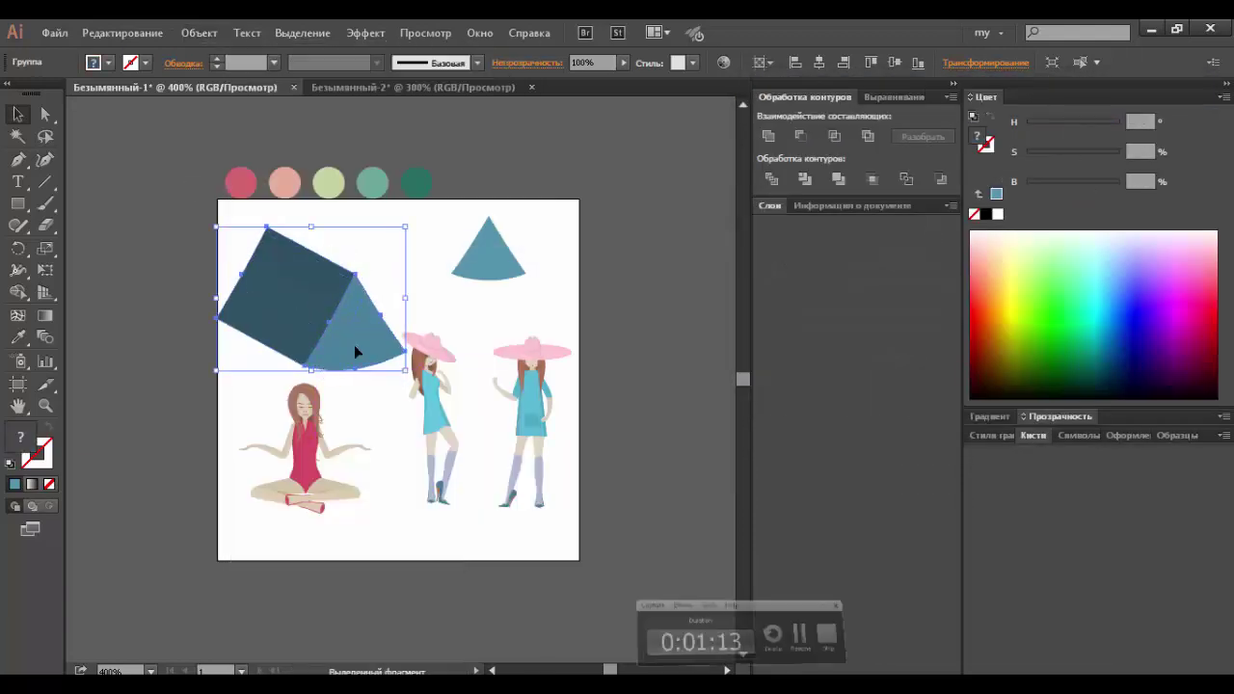
pyautogui.click(527, 416)
pyautogui.moveTo(527, 415); pyautogui.dragTo(634, 269)
pyautogui.click(294, 442)
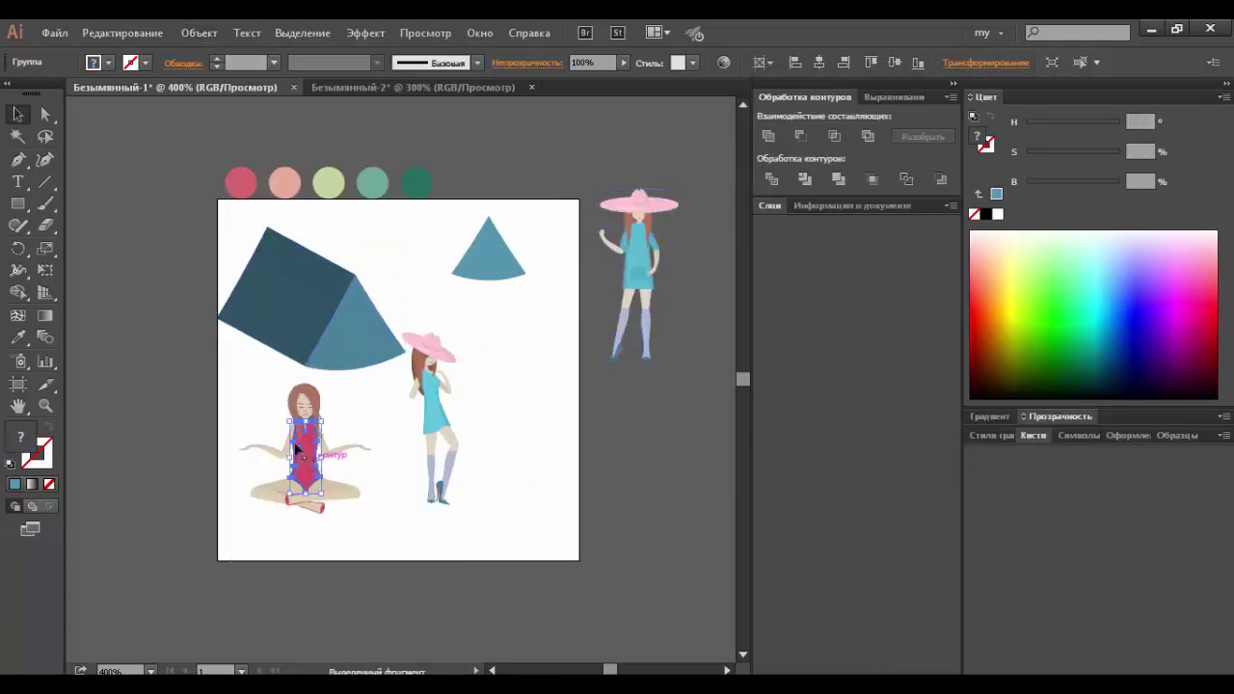
pyautogui.moveTo(311, 507); pyautogui.dragTo(639, 487)
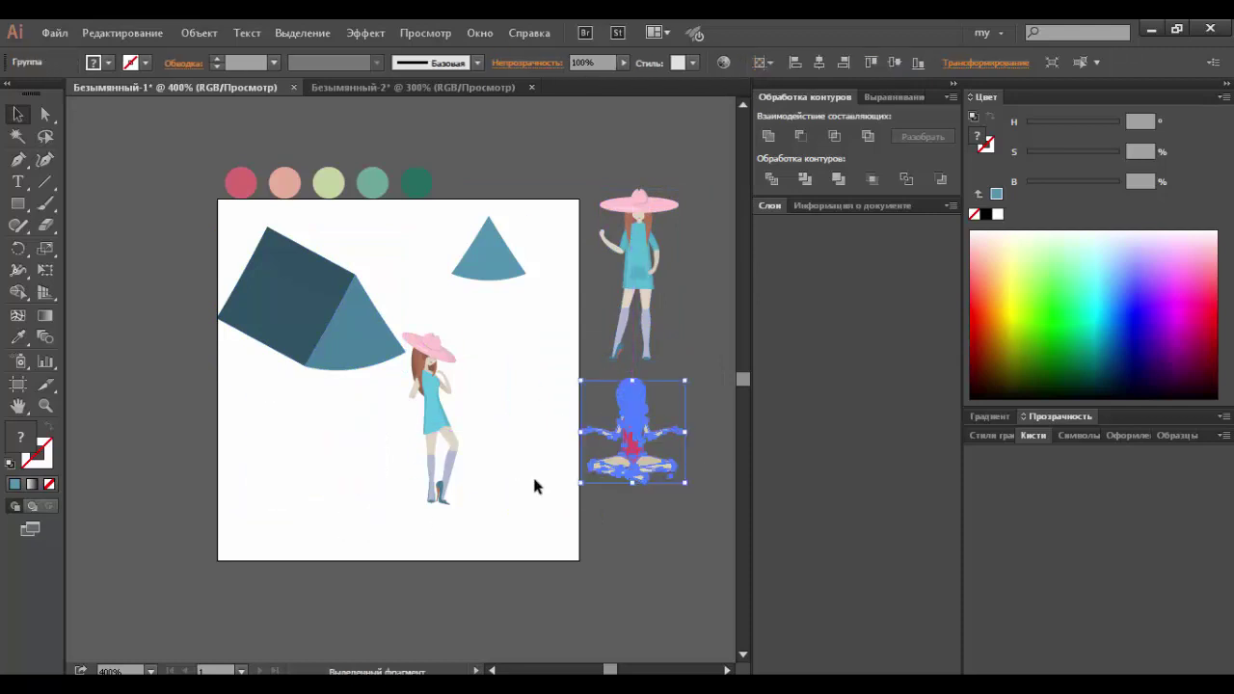
pyautogui.click(429, 497)
pyautogui.moveTo(450, 433)
pyautogui.mouseDown()
pyautogui.moveTo(119, 433)
pyautogui.moveTo(149, 433)
pyautogui.mouseUp()
pyautogui.moveTo(318, 318); pyautogui.dragTo(383, 426)
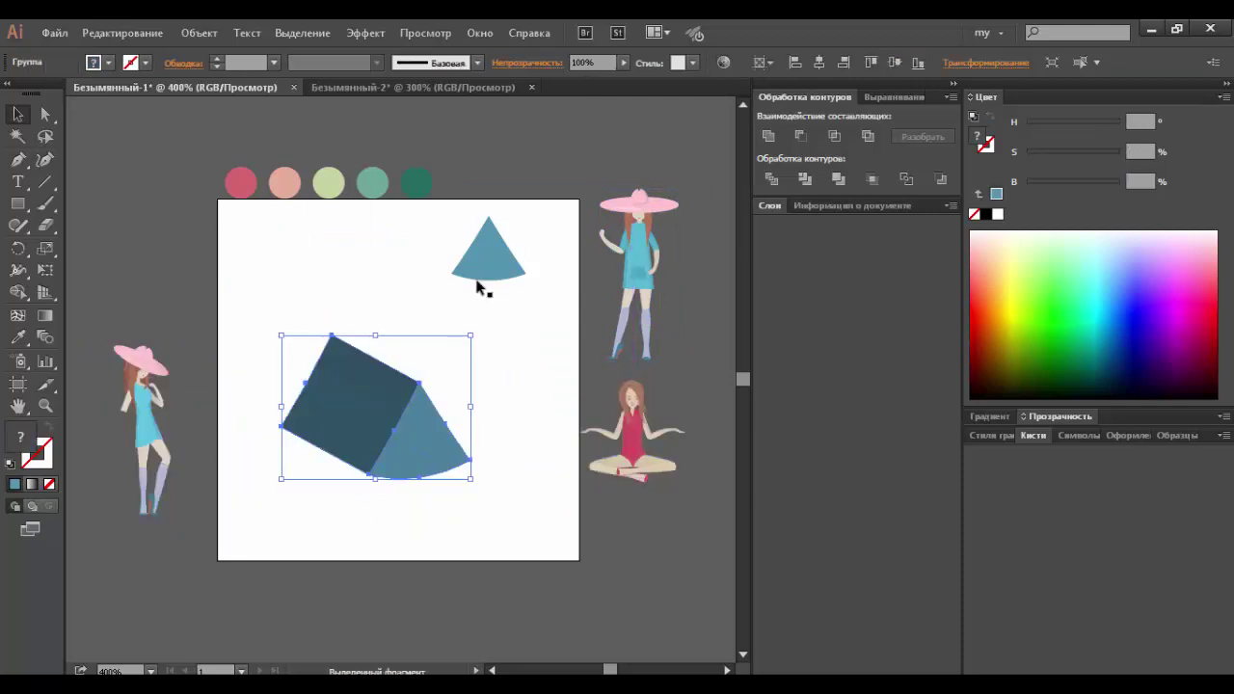
pyautogui.moveTo(482, 270); pyautogui.dragTo(501, 204)
pyautogui.moveTo(378, 458); pyautogui.dragTo(402, 446)
# Step: Recolour the tent's cone, front and top faces with greens sampled from the palette circles
pyautogui.press('i')
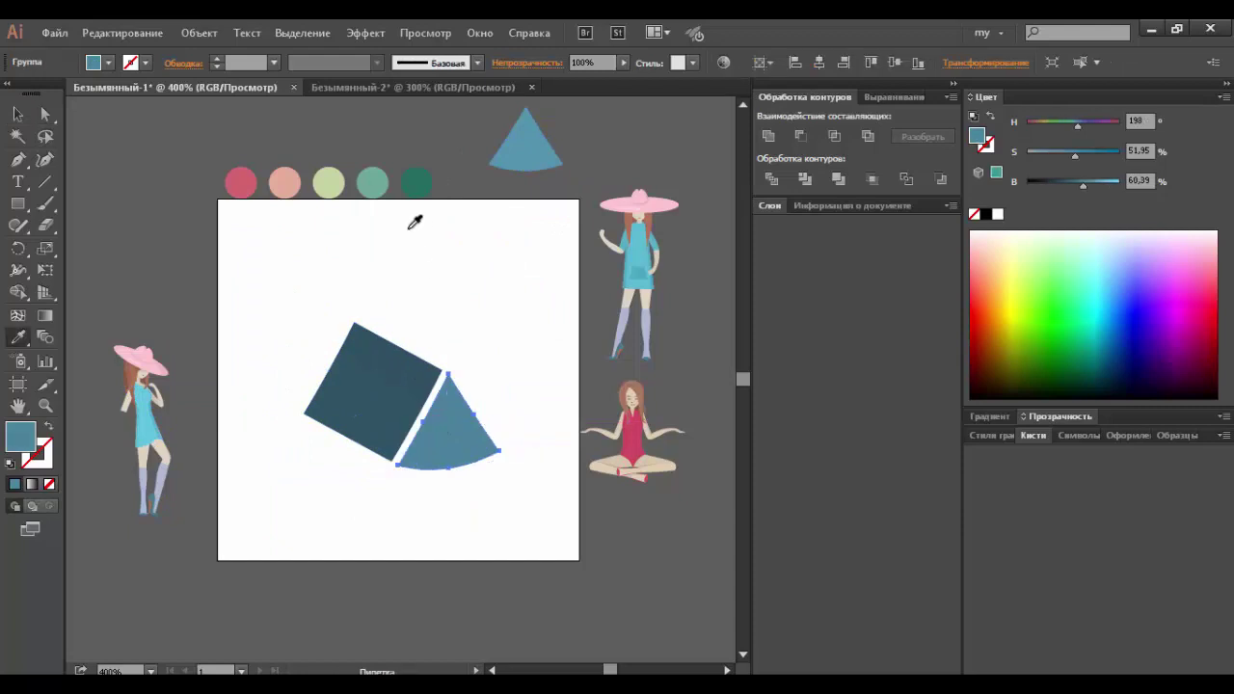
pyautogui.click(376, 182)
pyautogui.keyDown('ctrl'); pyautogui.click(371, 420); pyautogui.keyUp('ctrl')
pyautogui.click(417, 183)
pyautogui.keyDown('ctrl'); pyautogui.click(399, 358); pyautogui.keyUp('ctrl')
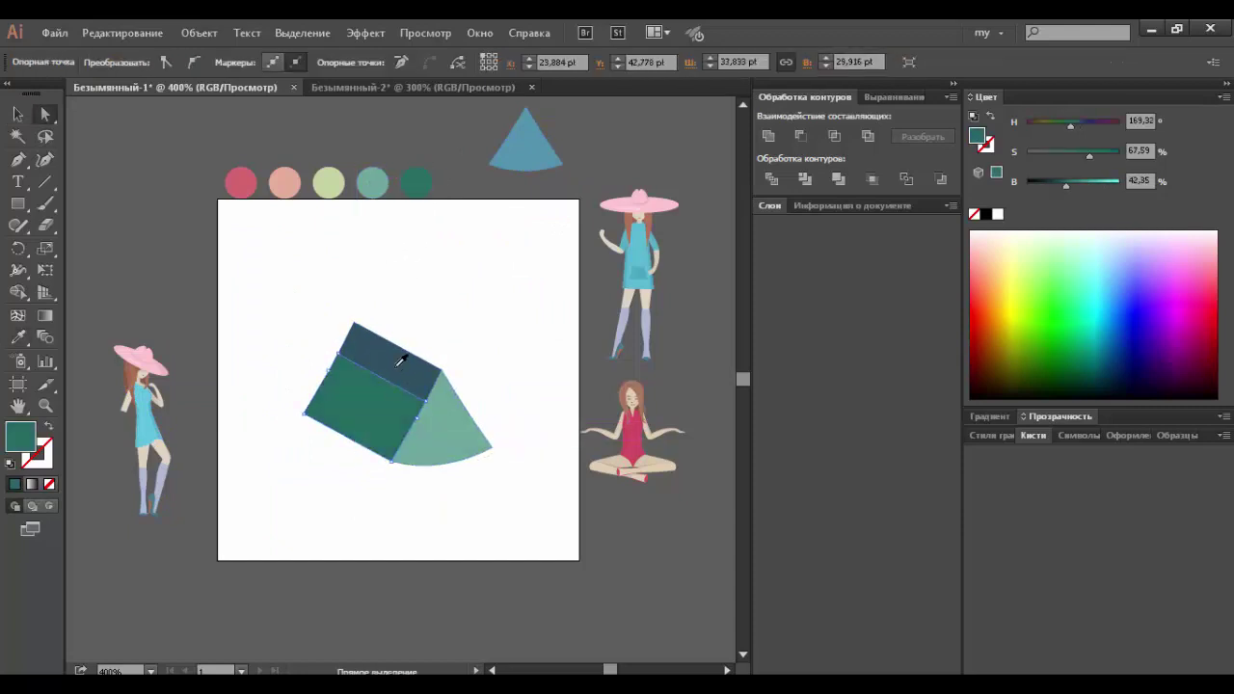
pyautogui.click(417, 182)
pyautogui.click(1060, 181)
# Step: Zoom in on the tent's cone face and select the tent group
pyautogui.press('v')
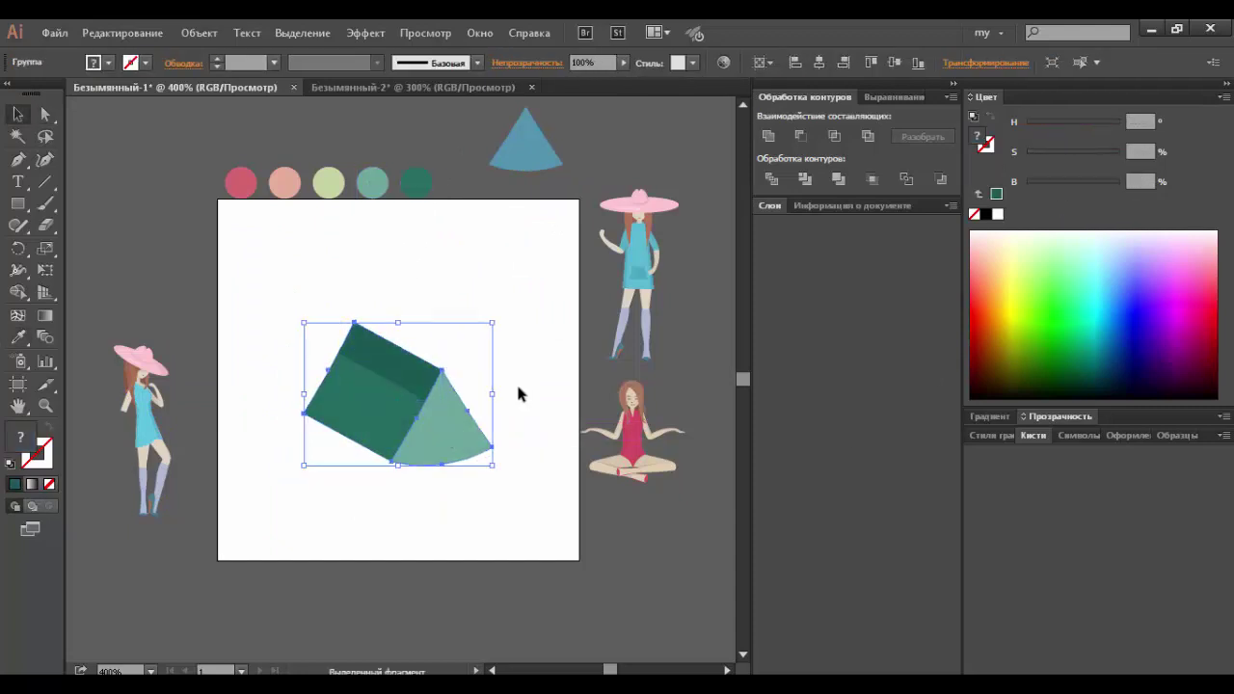
pyautogui.click(518, 394)
pyautogui.press('z')
pyautogui.moveTo(388, 482); pyautogui.dragTo(474, 343)
pyautogui.press('v')
pyautogui.click(455, 514)
# Step: Inside the tent group, divide the cone face along an arc drawn down from the apex
pyautogui.doubleClick(450, 408)
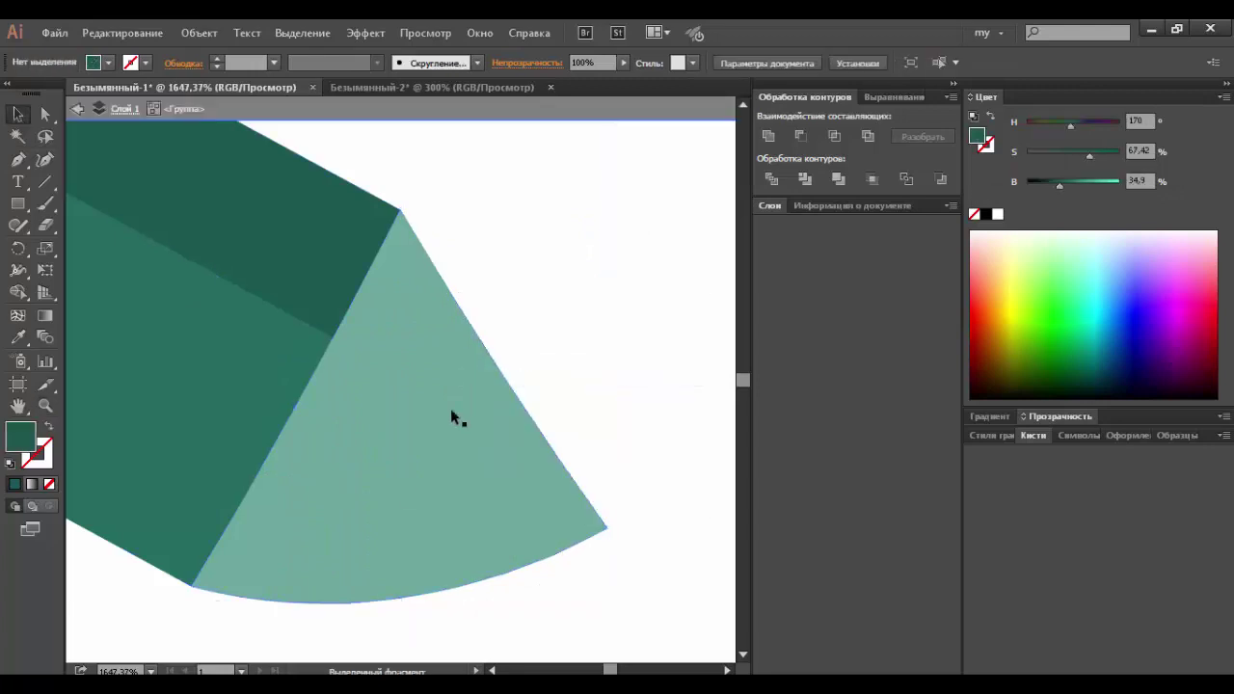
pyautogui.click(499, 429)
pyautogui.click(482, 426)
pyautogui.moveTo(45, 181); pyautogui.dragTo(105, 203)
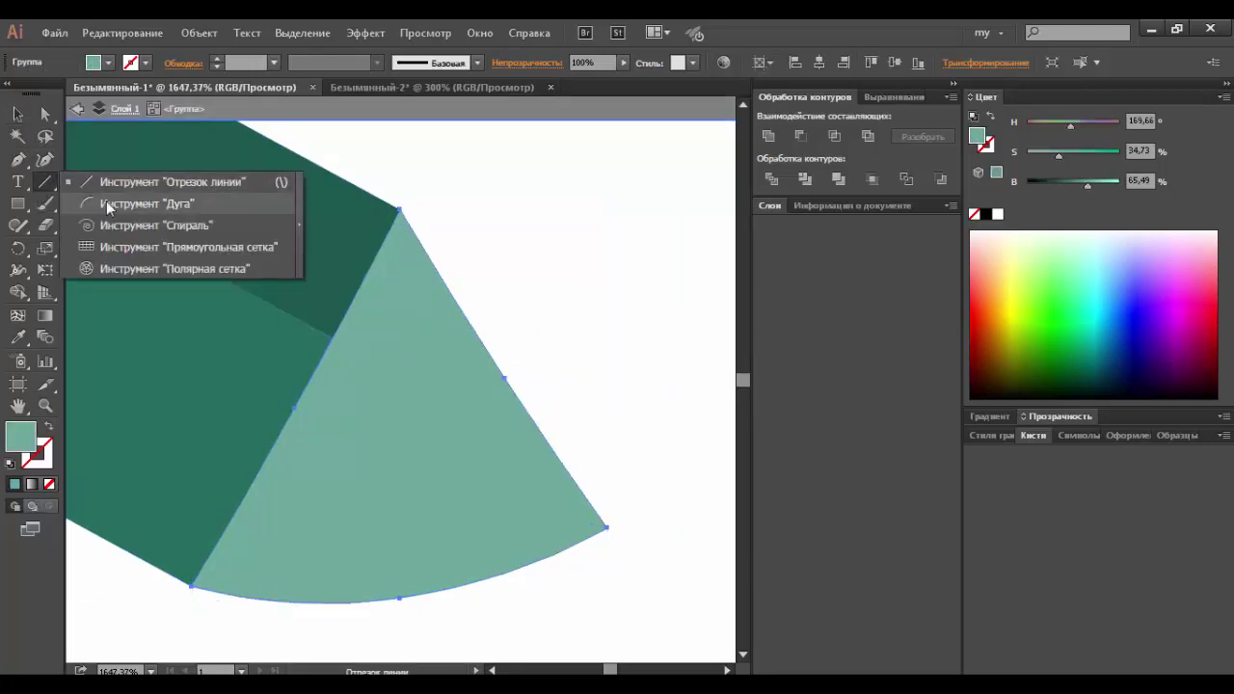
pyautogui.moveTo(528, 550); pyautogui.dragTo(606, 590)
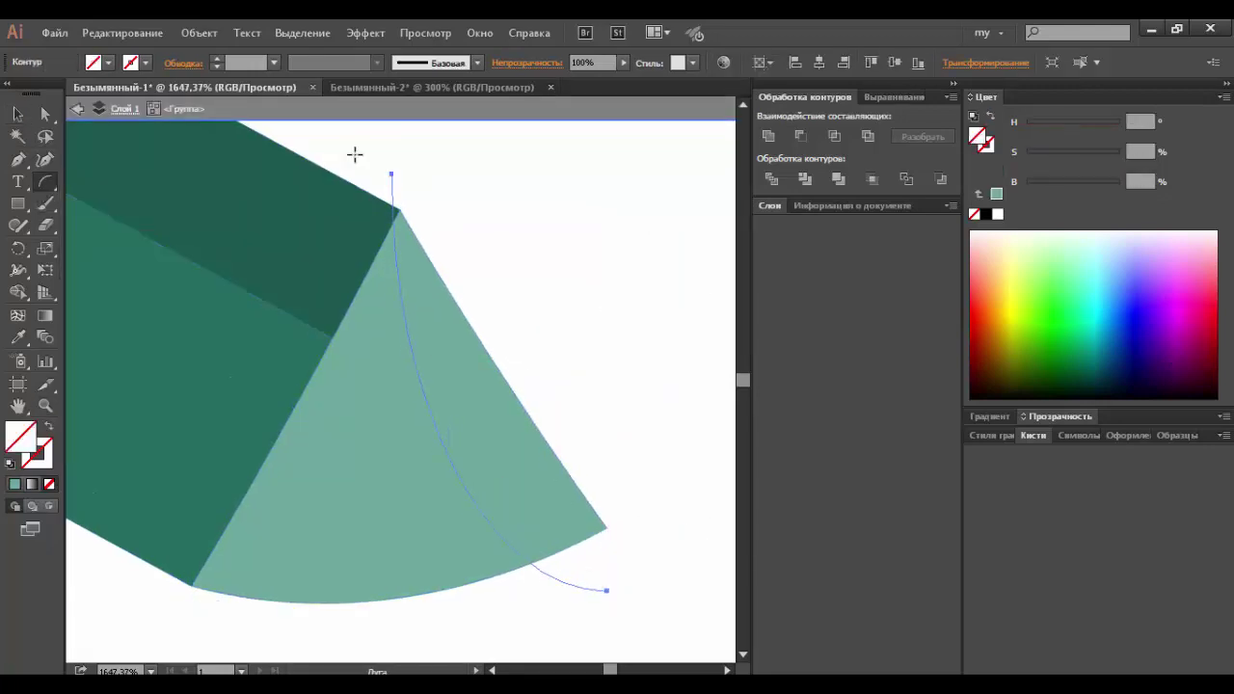
pyautogui.moveTo(400, 174); pyautogui.dragTo(391, 186)
pyautogui.moveTo(615, 585); pyautogui.dragTo(606, 603)
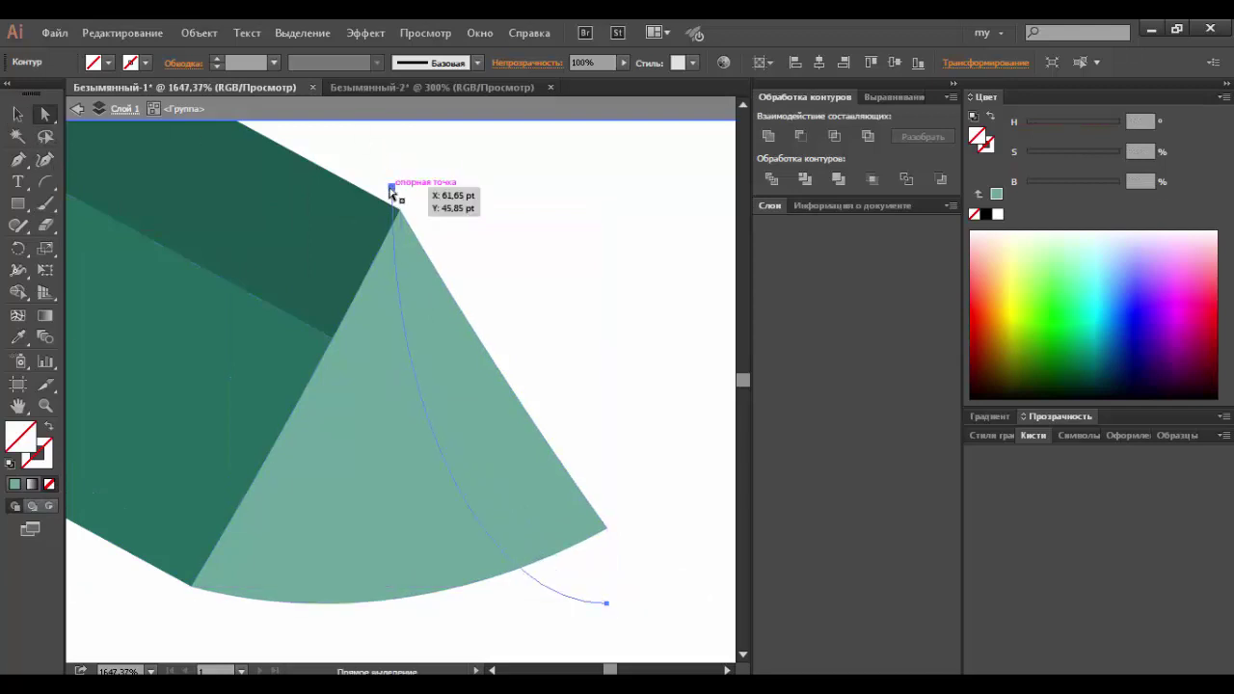
pyautogui.moveTo(391, 191); pyautogui.dragTo(400, 179)
pyautogui.click(450, 405)
pyautogui.keyDown('shift'); pyautogui.click(439, 437); pyautogui.keyUp('shift')
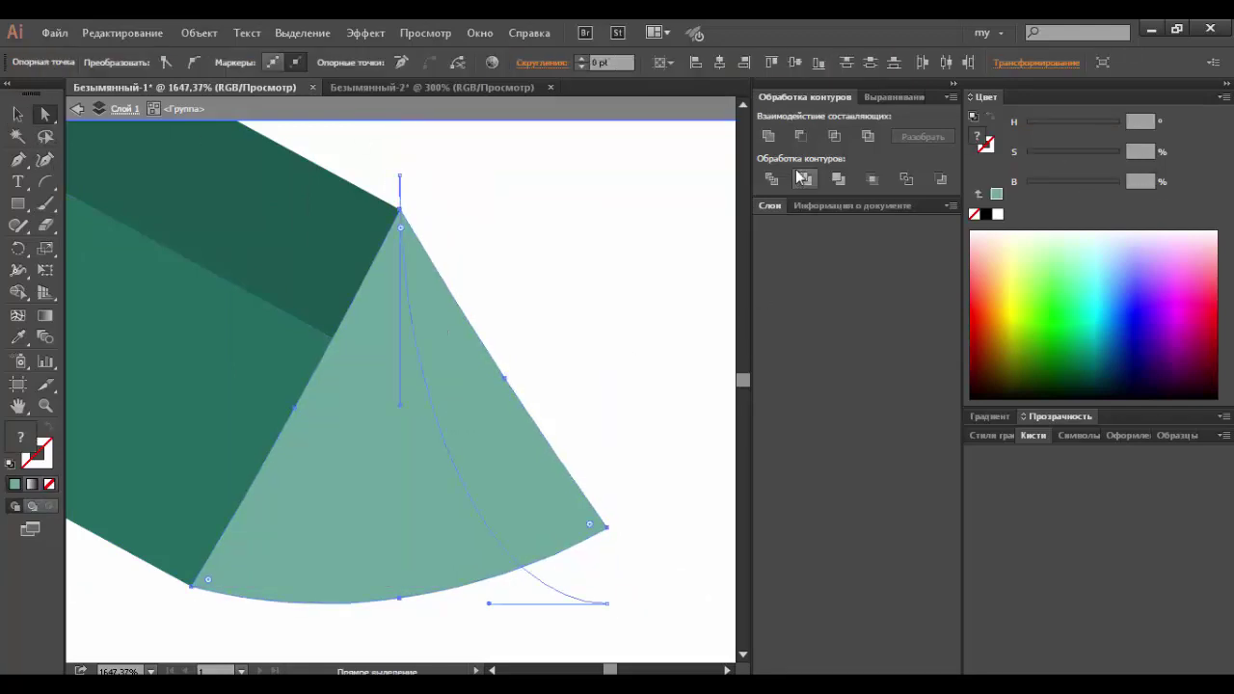
# Step: Divide the cone along a second arc and darken the middle piece into the doorway
pyautogui.click(772, 179)
pyautogui.click(46, 181)
pyautogui.moveTo(400, 180); pyautogui.dragTo(265, 624)
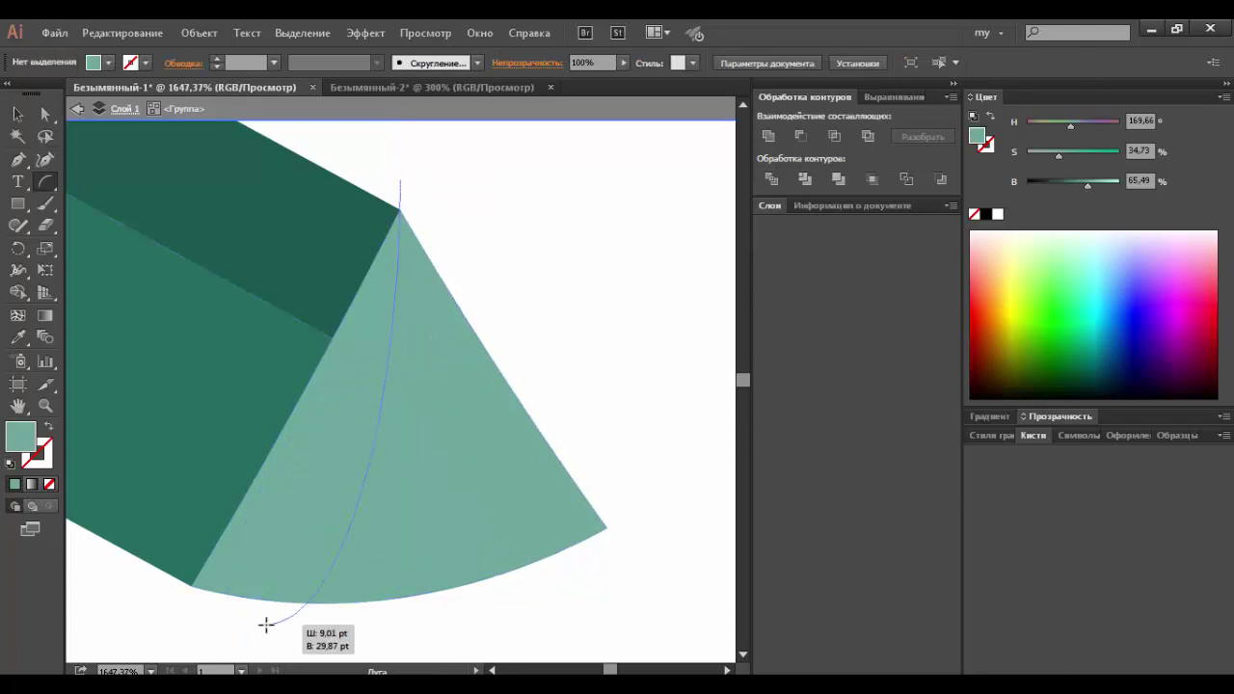
pyautogui.keyDown('shift'); pyautogui.click(367, 388); pyautogui.keyUp('shift')
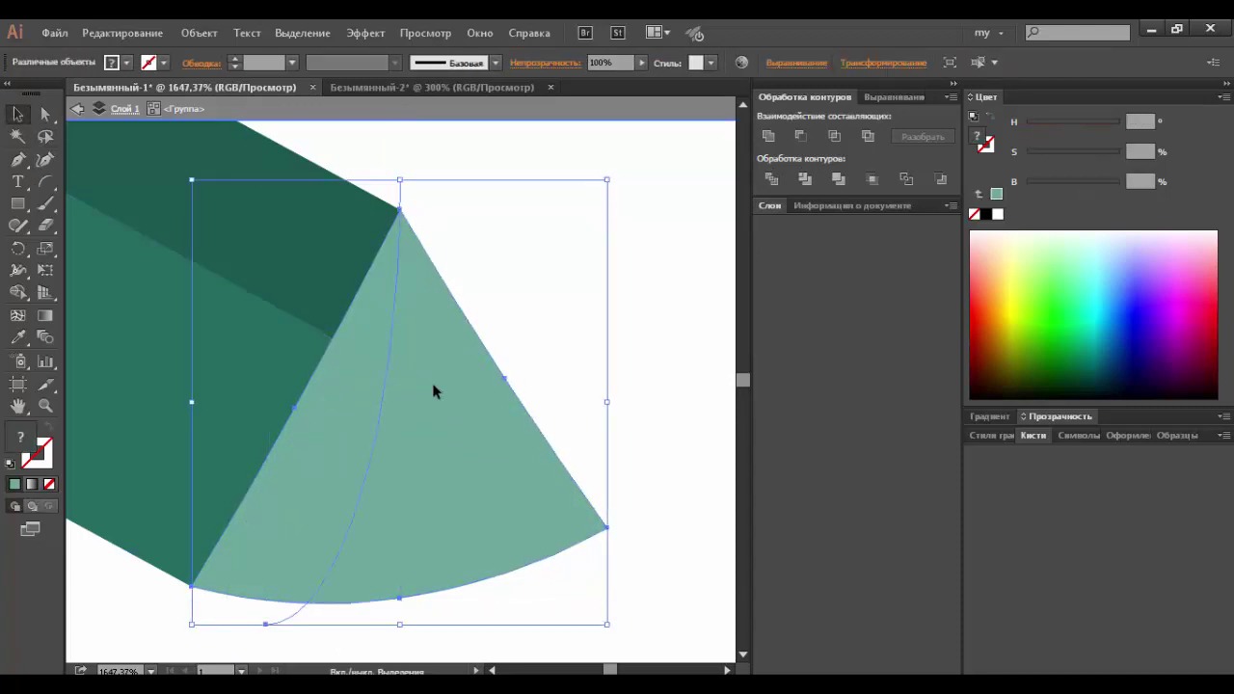
pyautogui.click(771, 178)
pyautogui.click(468, 427)
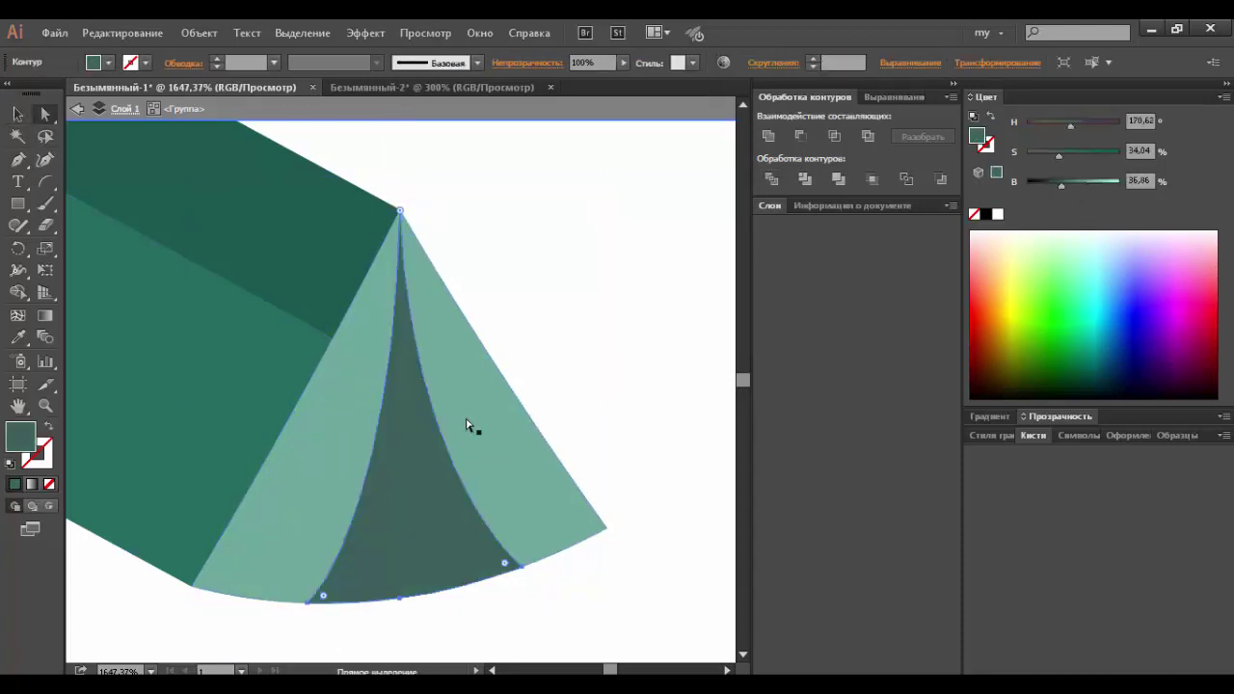
pyautogui.click(532, 374)
pyautogui.moveTo(17, 224); pyautogui.dragTo(106, 245)
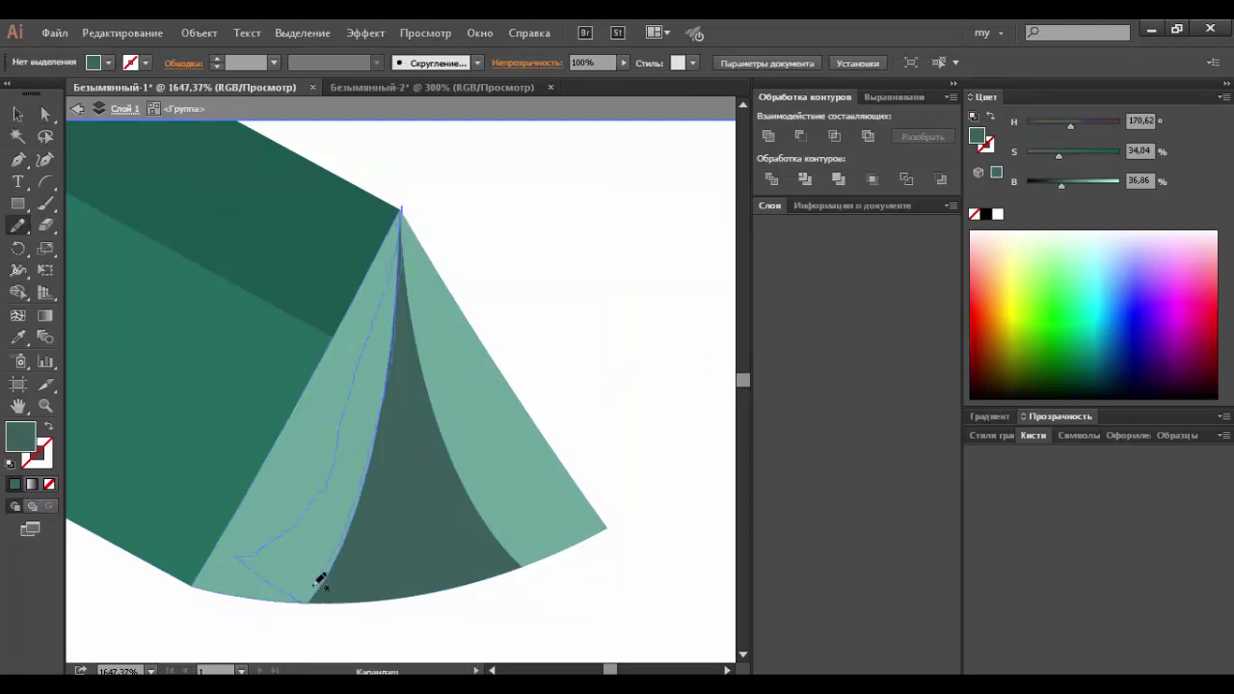
# Step: Sketch a near-white door flap along the opening's left edge and curve its points
pyautogui.moveTo(319, 583); pyautogui.dragTo(324, 613)
pyautogui.click(1026, 239)
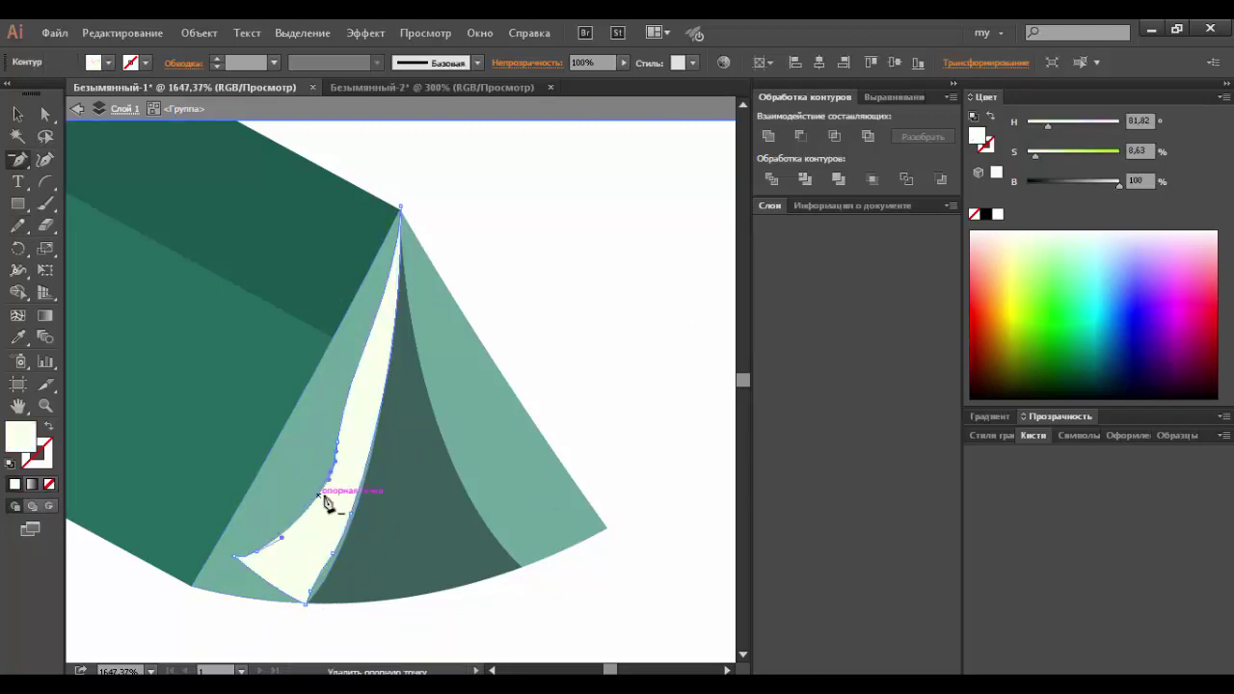
pyautogui.press('a')
pyautogui.moveTo(309, 599); pyautogui.dragTo(369, 464)
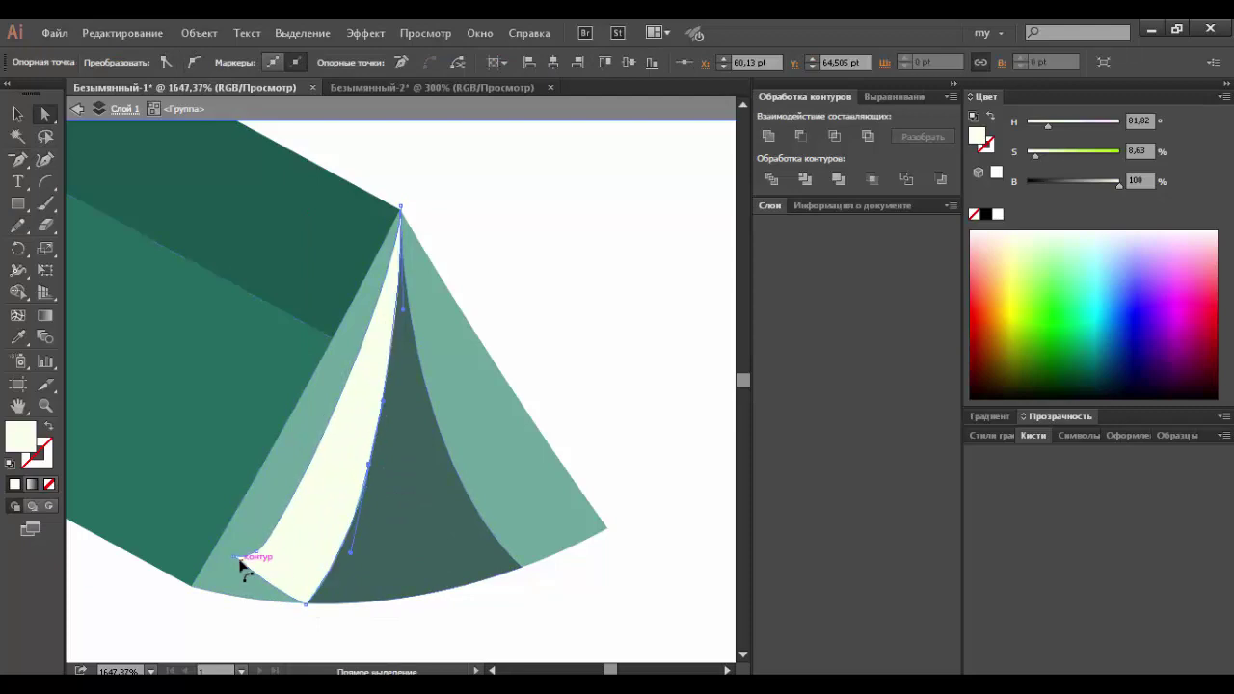
pyautogui.moveTo(257, 556); pyautogui.dragTo(242, 570)
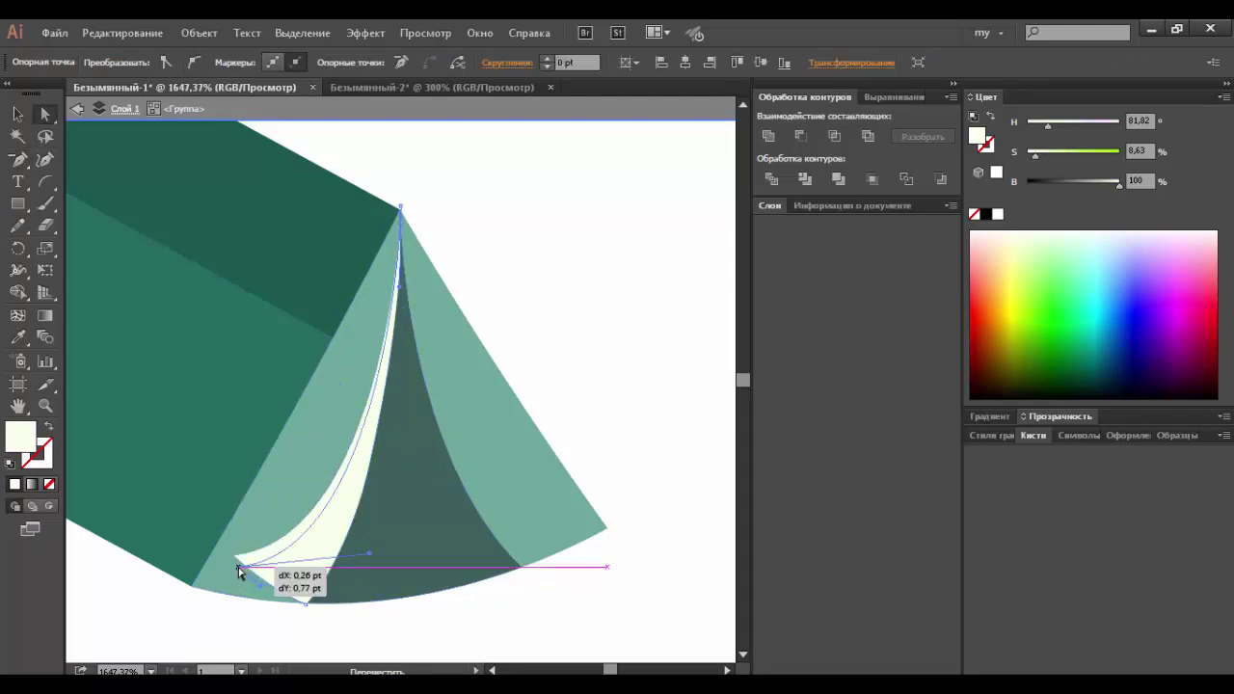
# Step: Mirror a copy of the flap onto the doorway's right side and fit it in place
pyautogui.click(18, 116)
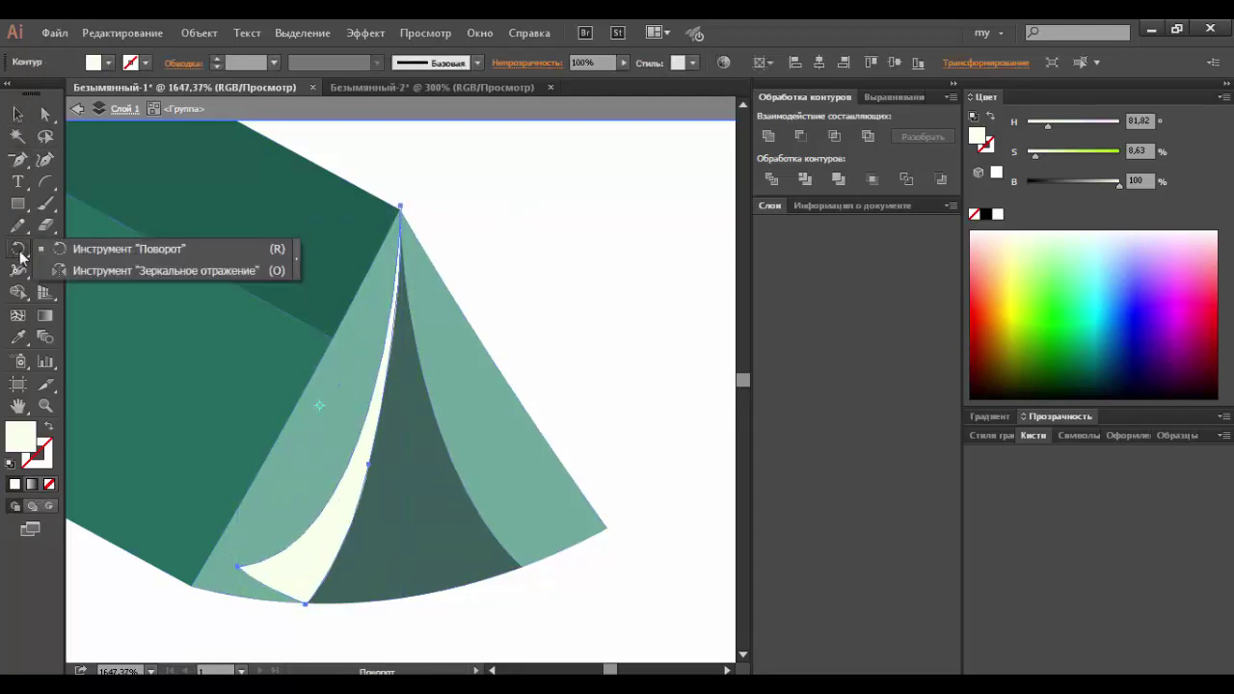
pyautogui.moveTo(17, 248); pyautogui.dragTo(97, 270)
pyautogui.press('v')
pyautogui.moveTo(473, 516)
pyautogui.mouseDown()
pyautogui.moveTo(474, 532)
pyautogui.moveTo(495, 496)
pyautogui.mouseUp()
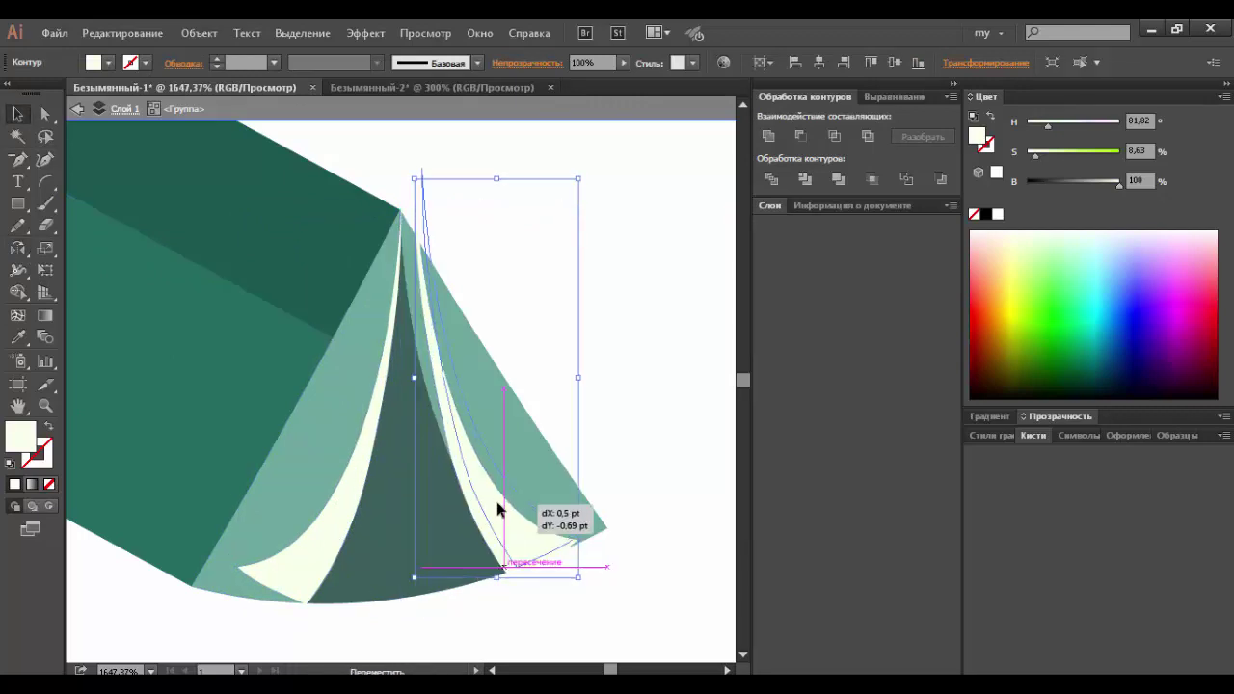
pyautogui.moveTo(585, 571); pyautogui.dragTo(607, 555)
# Step: Snap the inner panel's top point to the tent apex and adjust its curves
pyautogui.press('a')
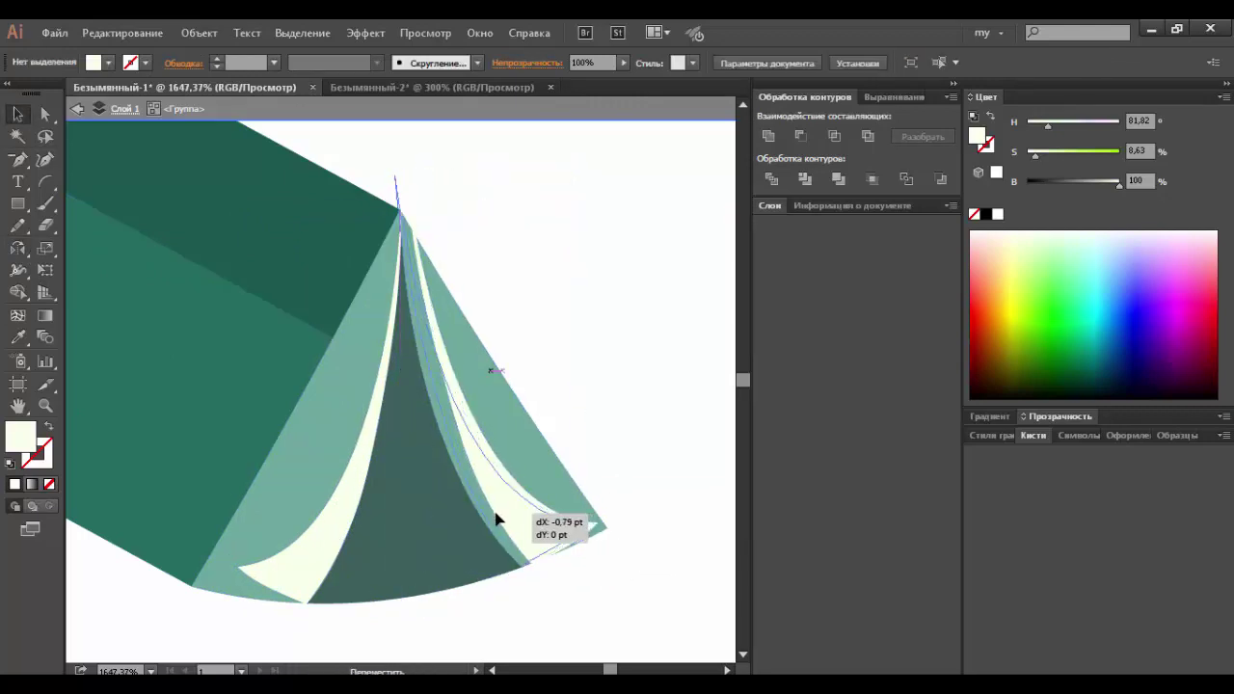
pyautogui.click(404, 230)
pyautogui.moveTo(404, 234); pyautogui.dragTo(400, 210)
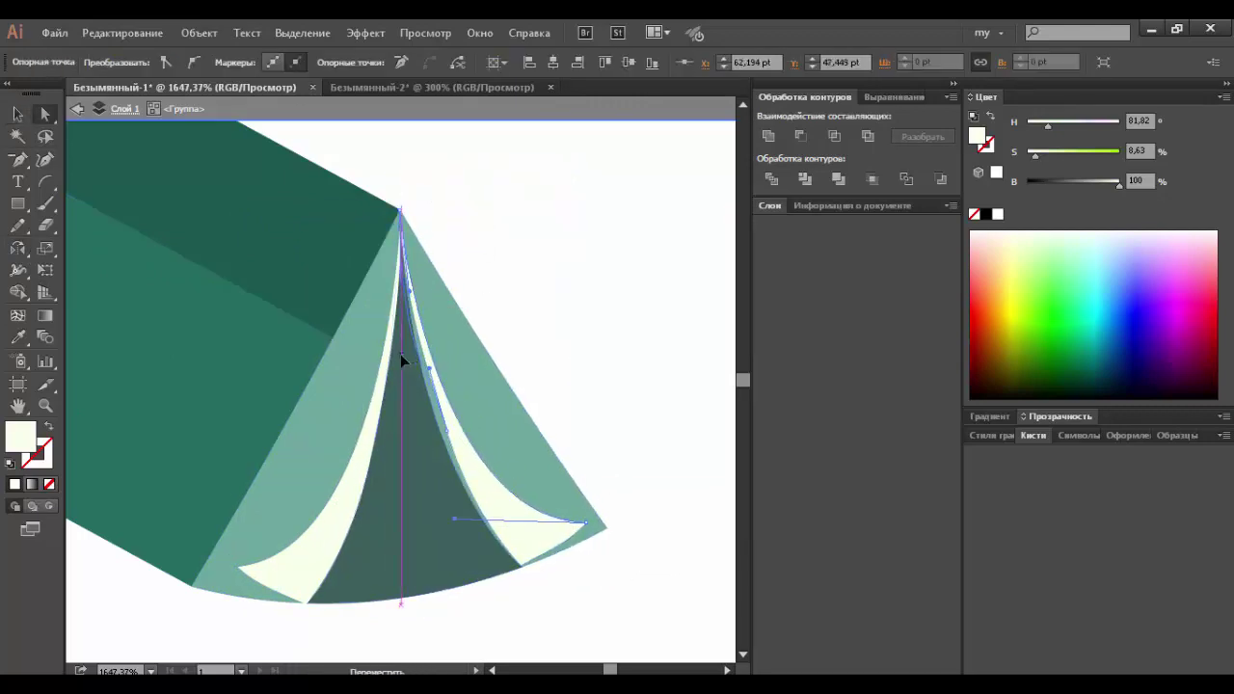
pyautogui.moveTo(445, 436); pyautogui.dragTo(441, 433)
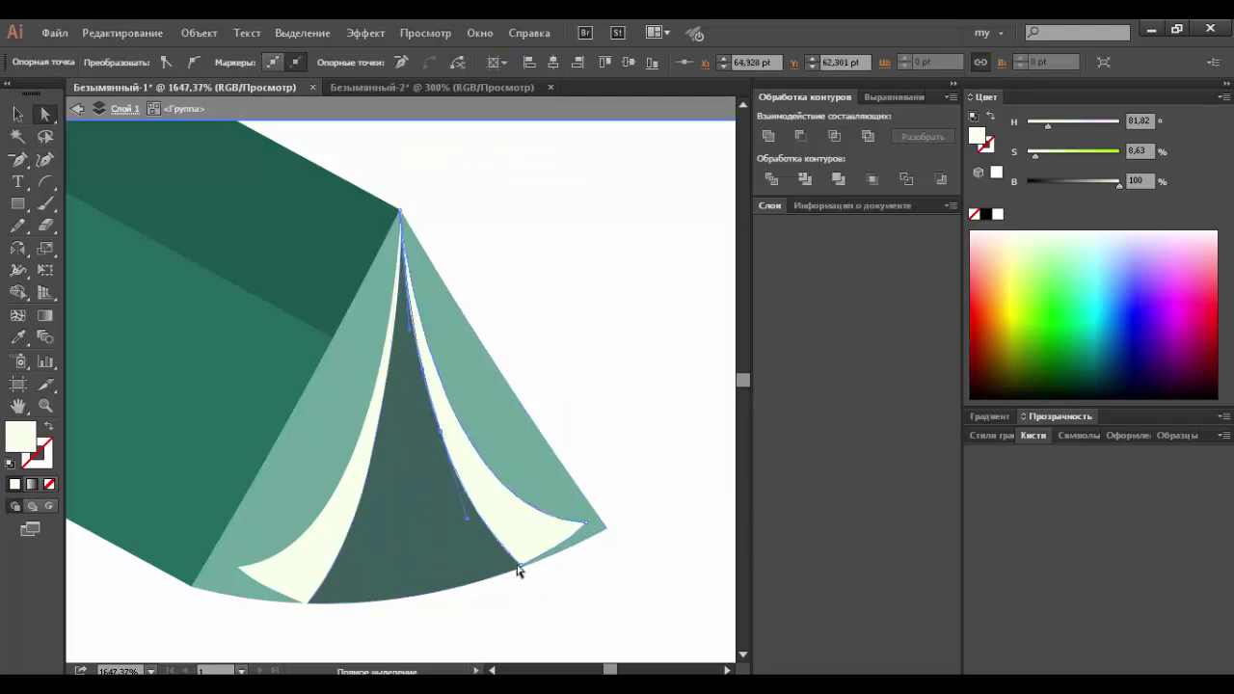
pyautogui.moveTo(517, 570); pyautogui.dragTo(522, 572)
pyautogui.hotkey('ctrl', '0')
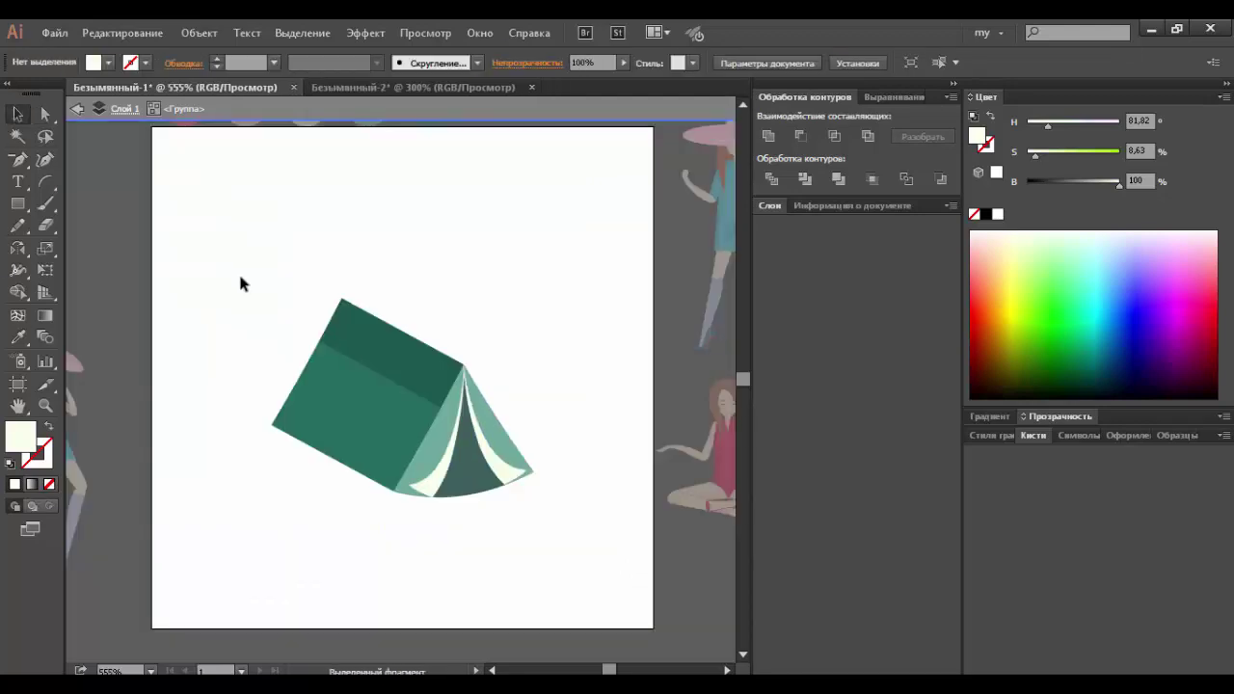
# Step: Fill the inner flaps with the pale green swatch and enter the tent group
pyautogui.press('i')
pyautogui.click(306, 110)
pyautogui.moveTo(369, 375); pyautogui.dragTo(606, 551)
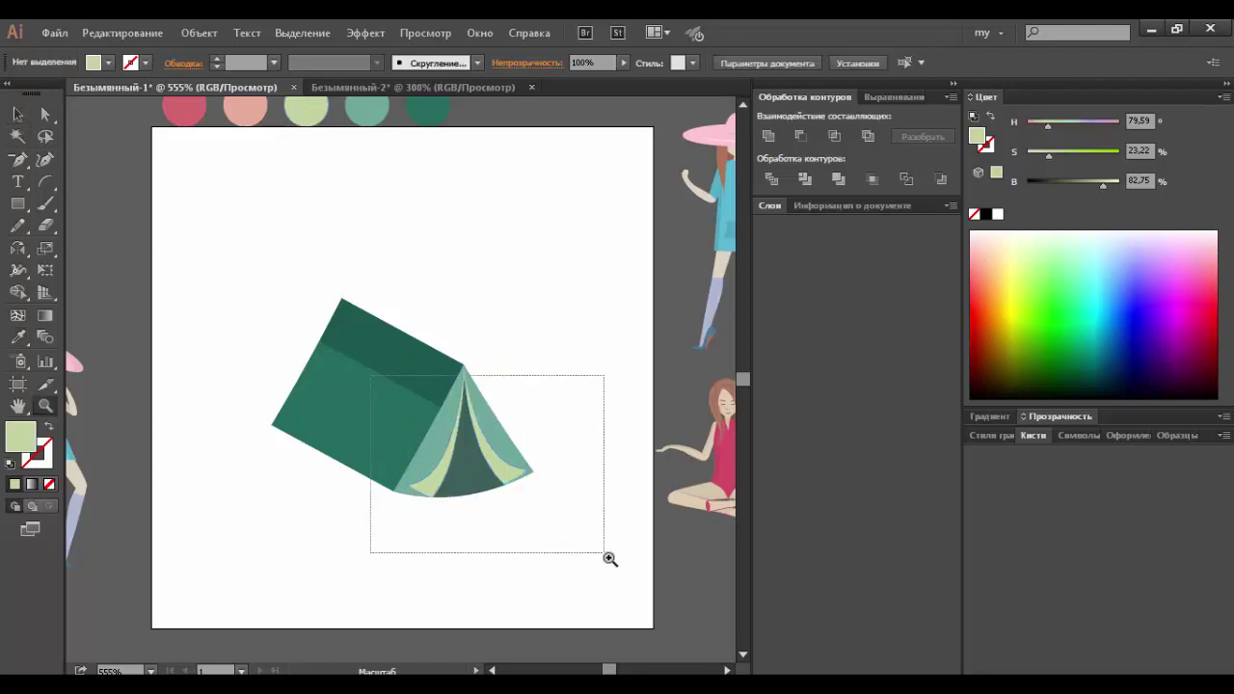
pyautogui.press('v')
pyautogui.rightClick(364, 424)
pyautogui.click(363, 422)
# Step: Offset a grayscale copy of the left flap as a Multiply shadow reaching the apex
pyautogui.moveTo(259, 400); pyautogui.dragTo(246, 395)
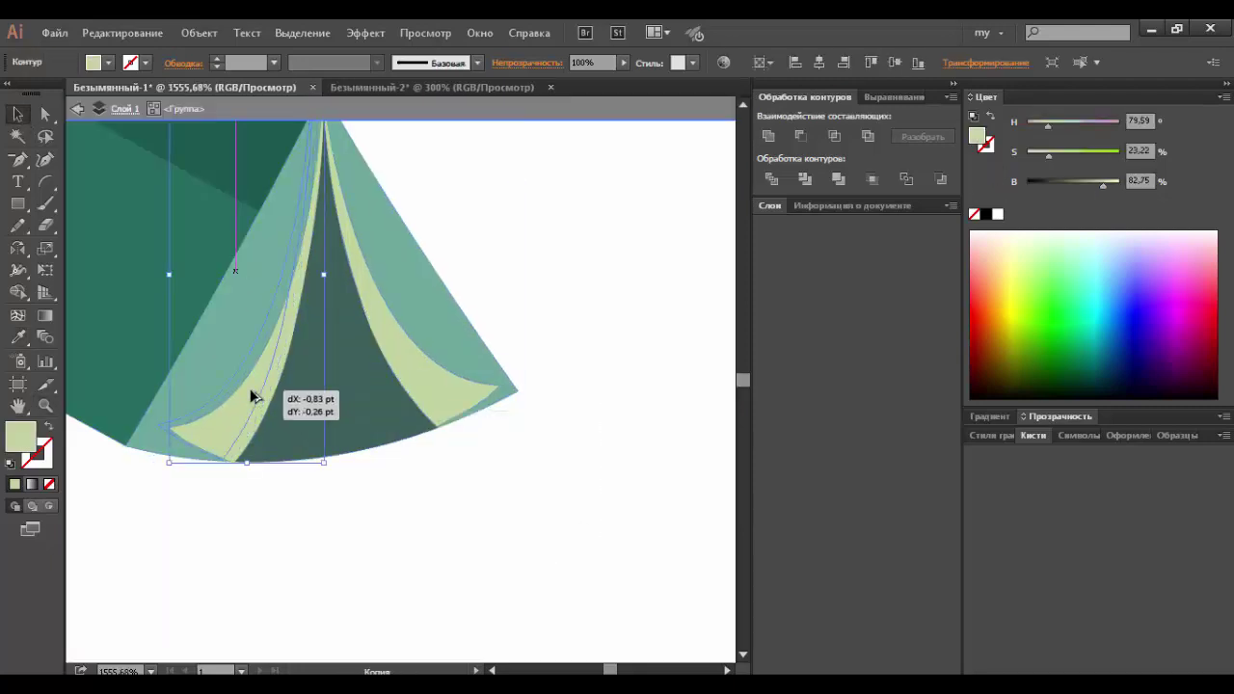
pyautogui.click(1224, 96)
pyautogui.click(1078, 135)
pyautogui.click(1060, 416)
pyautogui.click(1027, 439)
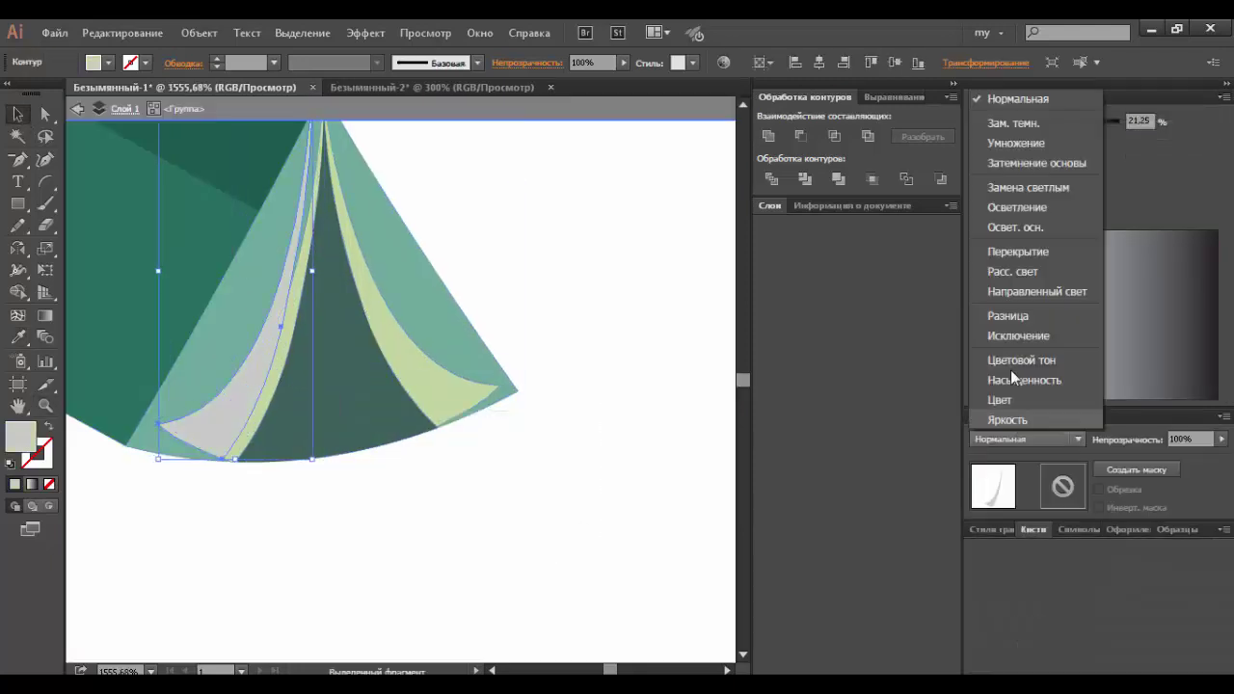
pyautogui.click(998, 143)
pyautogui.scroll(1, 331, 137)
pyautogui.moveTo(330, 138); pyautogui.dragTo(324, 131)
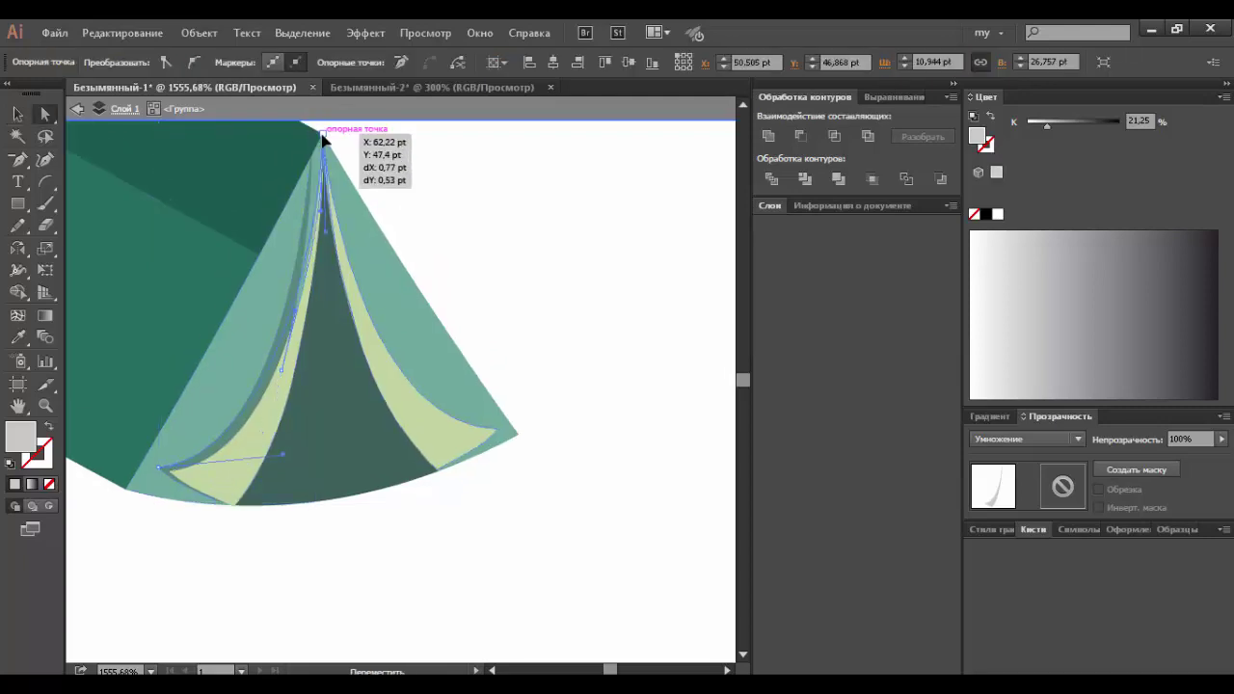
pyautogui.hotkey('ctrl', 'shift', 'a')
# Step: Give the right flap a matching grey Multiply shadow with its tip at the apex
pyautogui.click(466, 430)
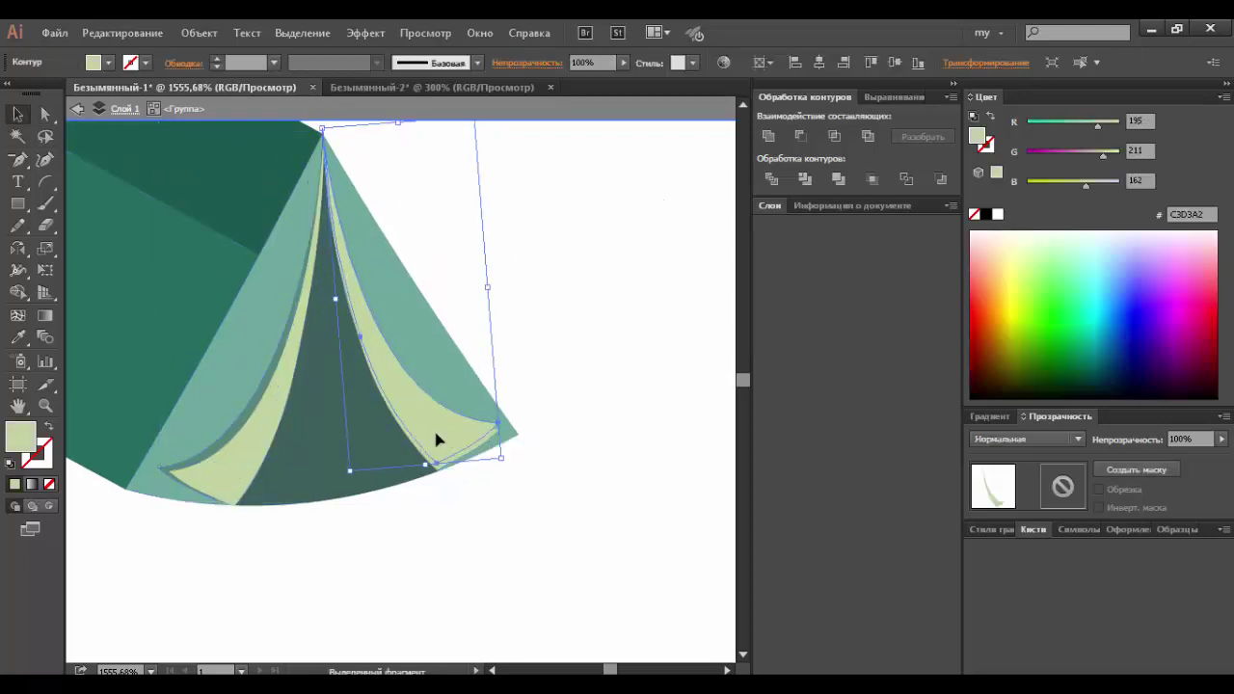
pyautogui.click(433, 427)
pyautogui.click(17, 339)
pyautogui.press('a')
pyautogui.moveTo(310, 135); pyautogui.dragTo(325, 131)
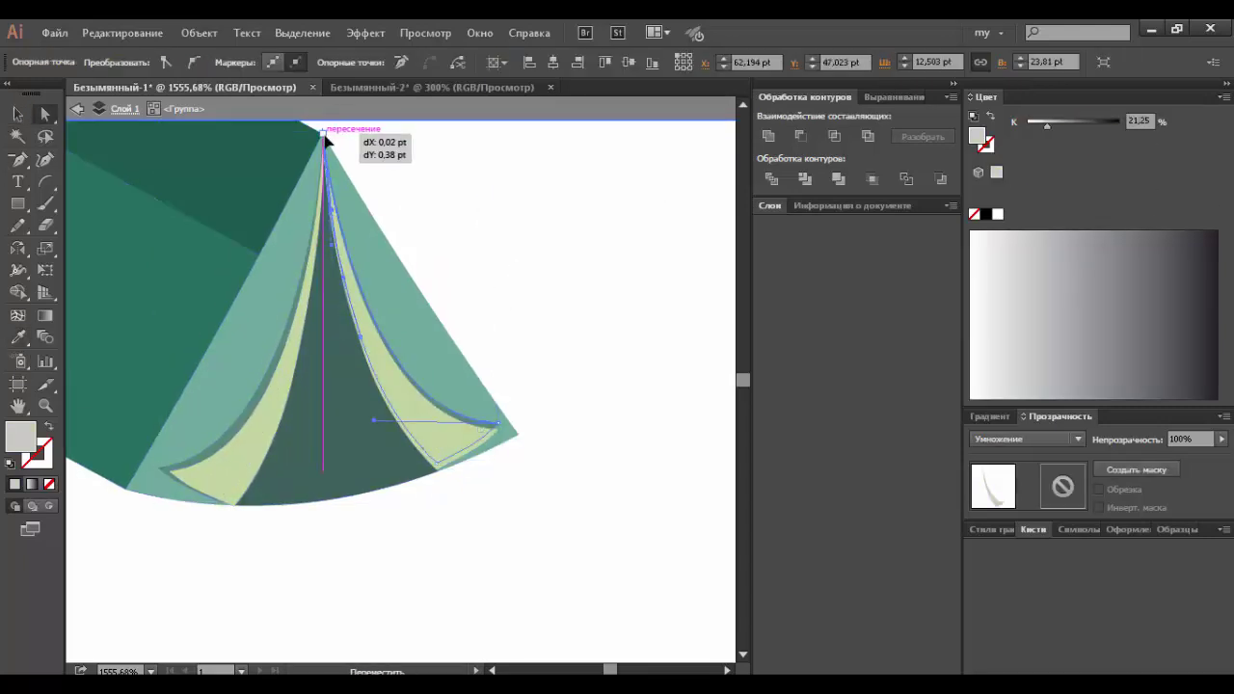
pyautogui.click(391, 162)
pyautogui.hotkey('ctrl', '0')
# Step: Move the tent up and left, then draw a line from its bottom corner
pyautogui.doubleClick(563, 317)
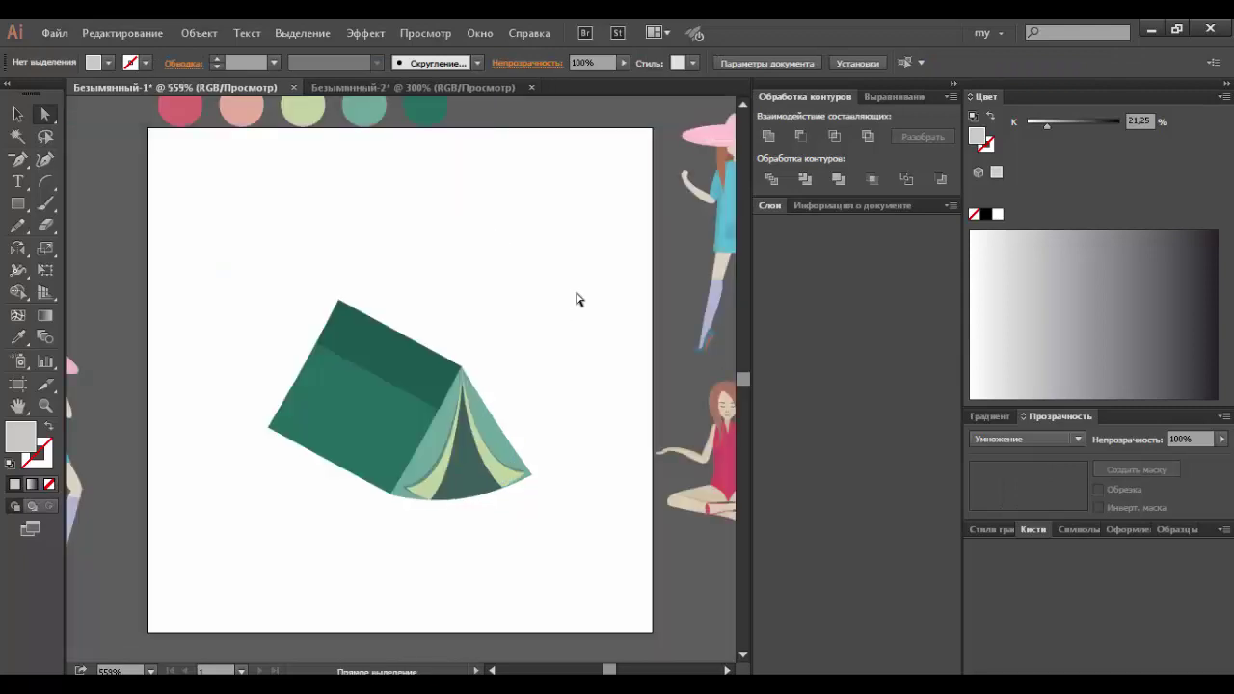
pyautogui.hotkey('ctrl', 'a')
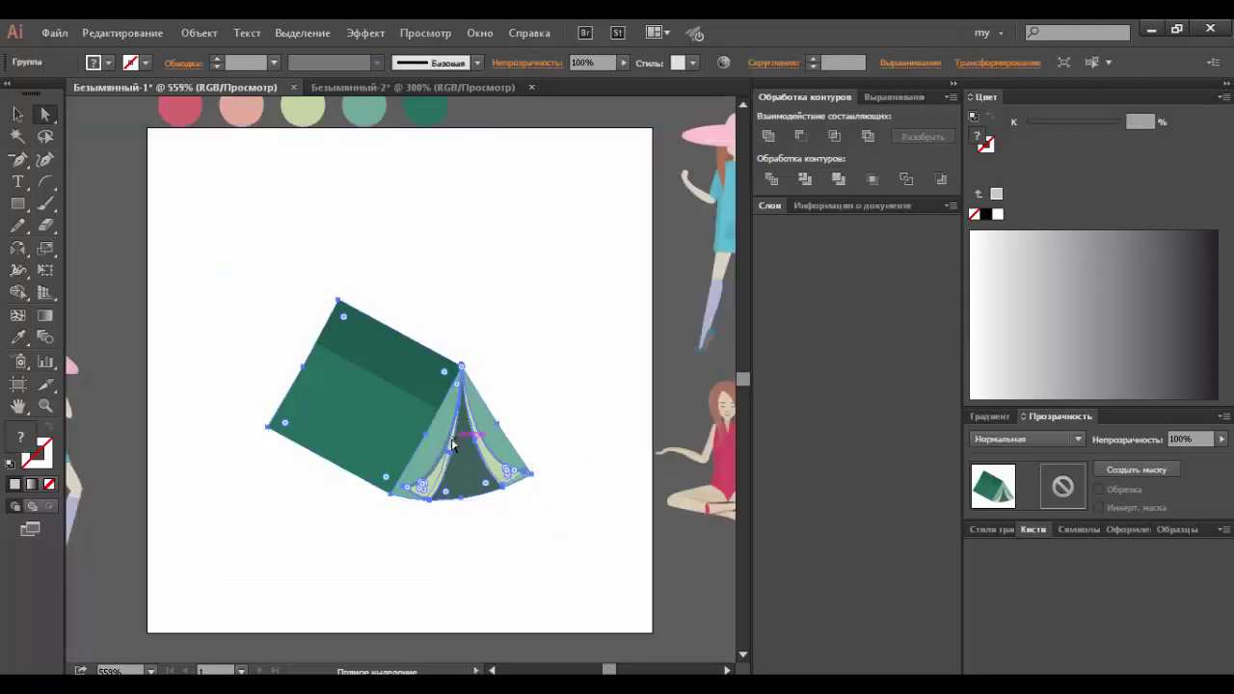
pyautogui.moveTo(453, 445); pyautogui.dragTo(445, 413)
pyautogui.click(154, 281)
pyautogui.moveTo(46, 181); pyautogui.dragTo(87, 180)
pyautogui.moveTo(383, 462)
pyautogui.mouseDown()
pyautogui.moveTo(333, 519)
pyautogui.moveTo(335, 505)
pyautogui.mouseUp()
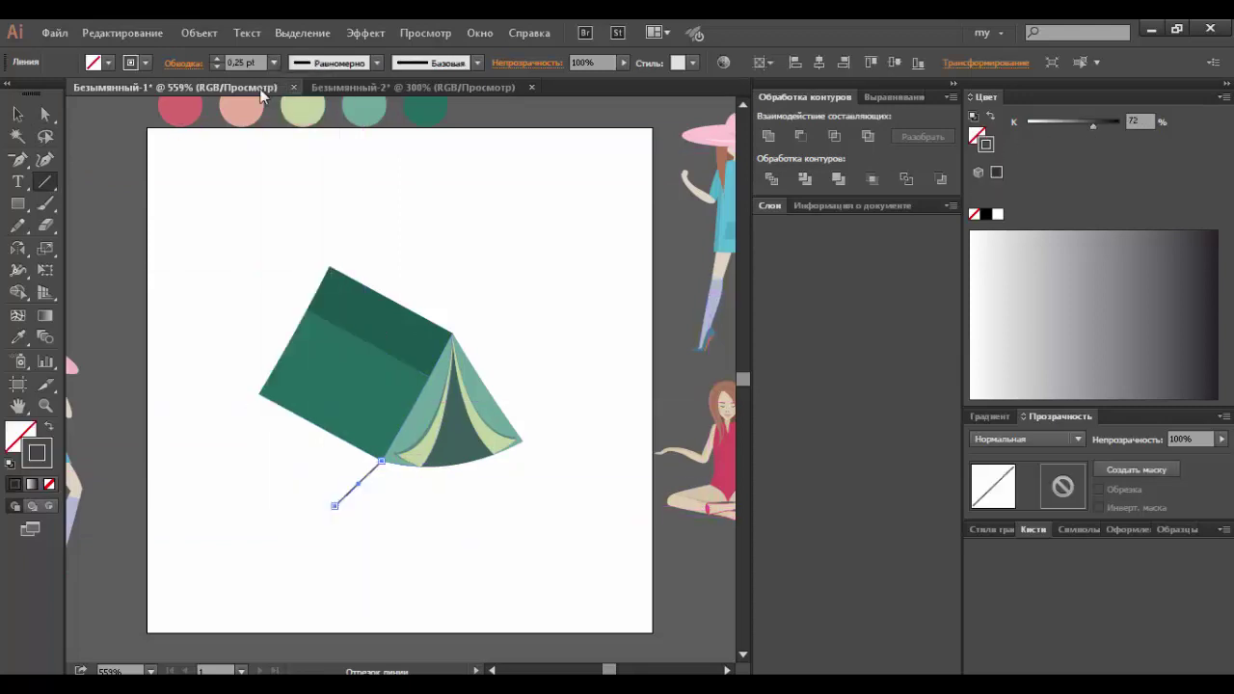
# Step: Remove the duplicated copy and the stray lower line from the tent
pyautogui.press('v')
pyautogui.click(396, 540)
pyautogui.moveTo(245, 439); pyautogui.dragTo(217, 421)
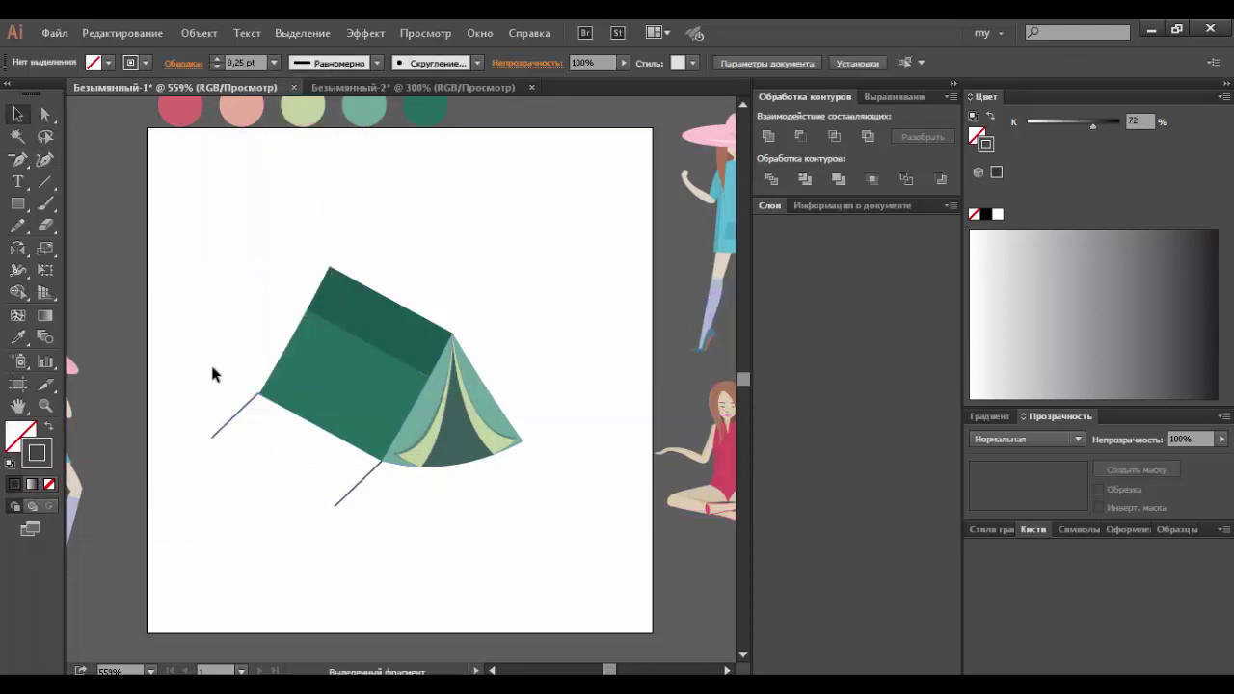
pyautogui.hotkey('ctrl', 'z')
pyautogui.press('Delete')
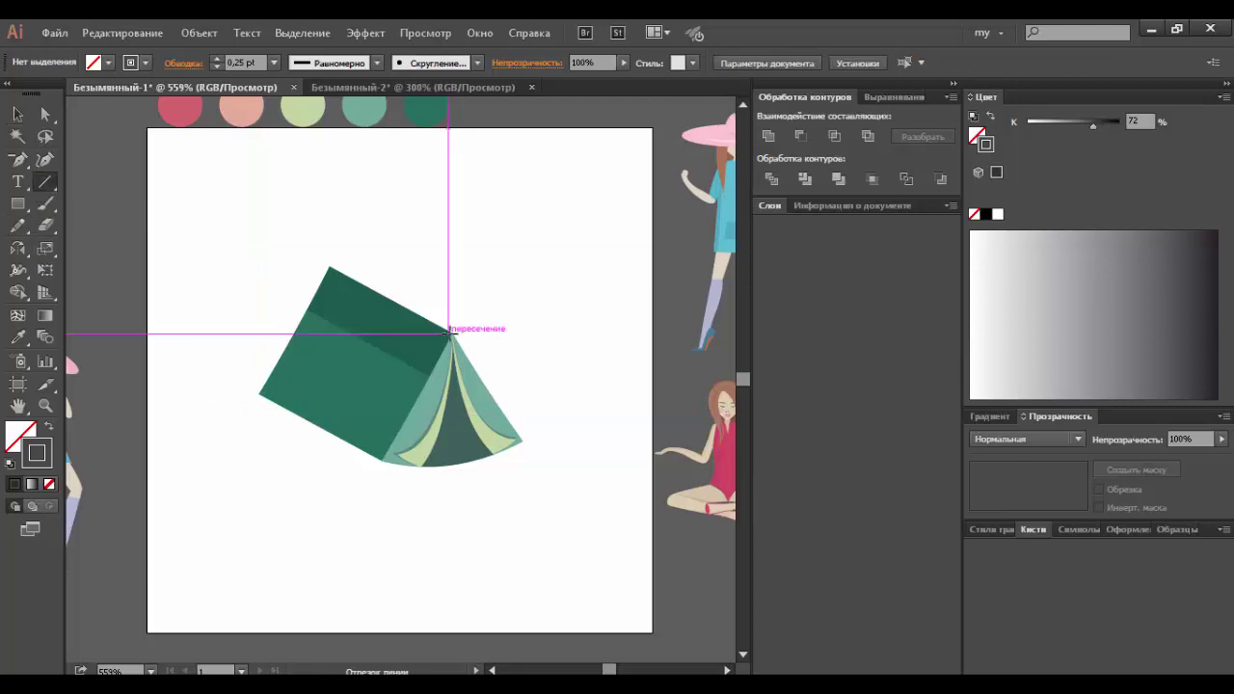
# Step: Draw a front pole and ropes from the tent's top-left, bottom and left corners
pyautogui.moveTo(380, 467); pyautogui.dragTo(382, 503)
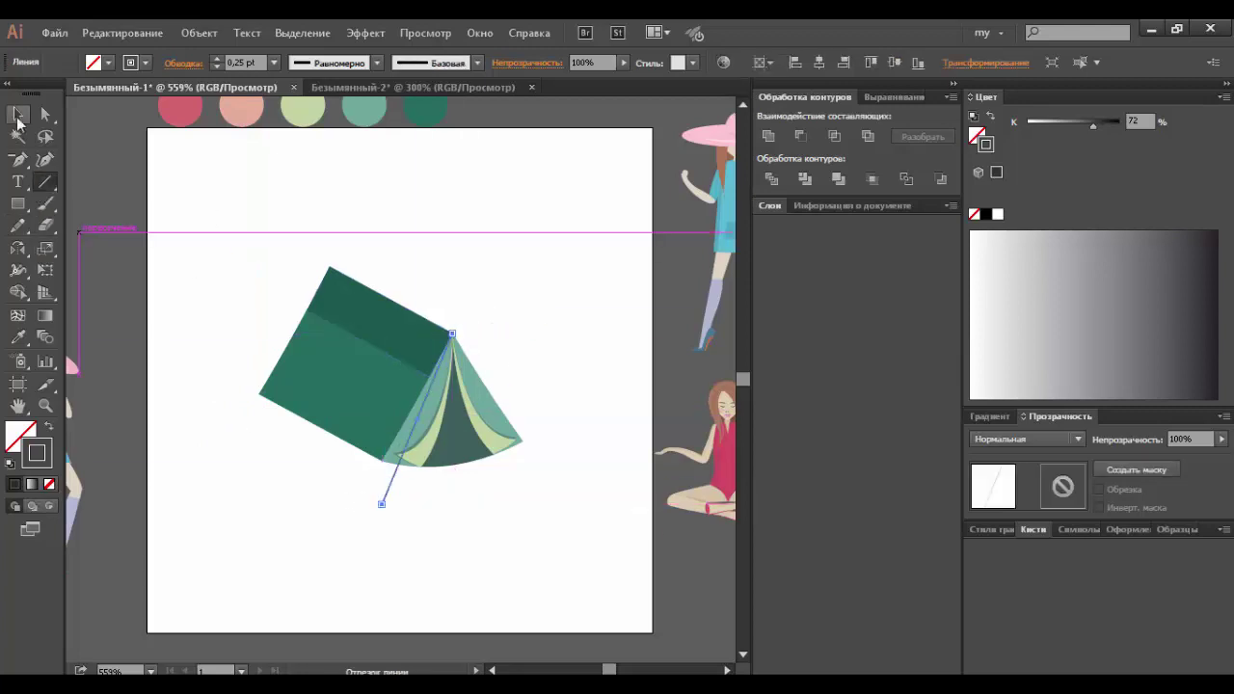
pyautogui.moveTo(329, 267); pyautogui.dragTo(158, 369)
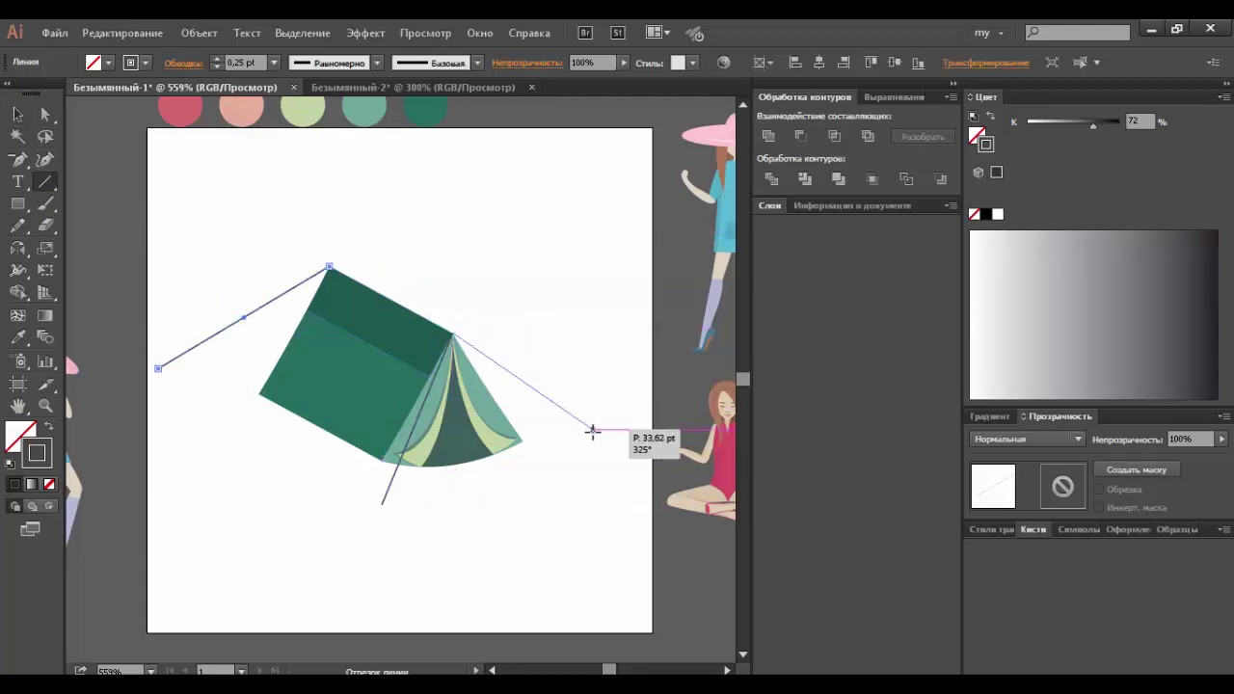
pyautogui.moveTo(377, 467)
pyautogui.mouseDown()
pyautogui.moveTo(360, 509)
pyautogui.moveTo(342, 501)
pyautogui.mouseUp()
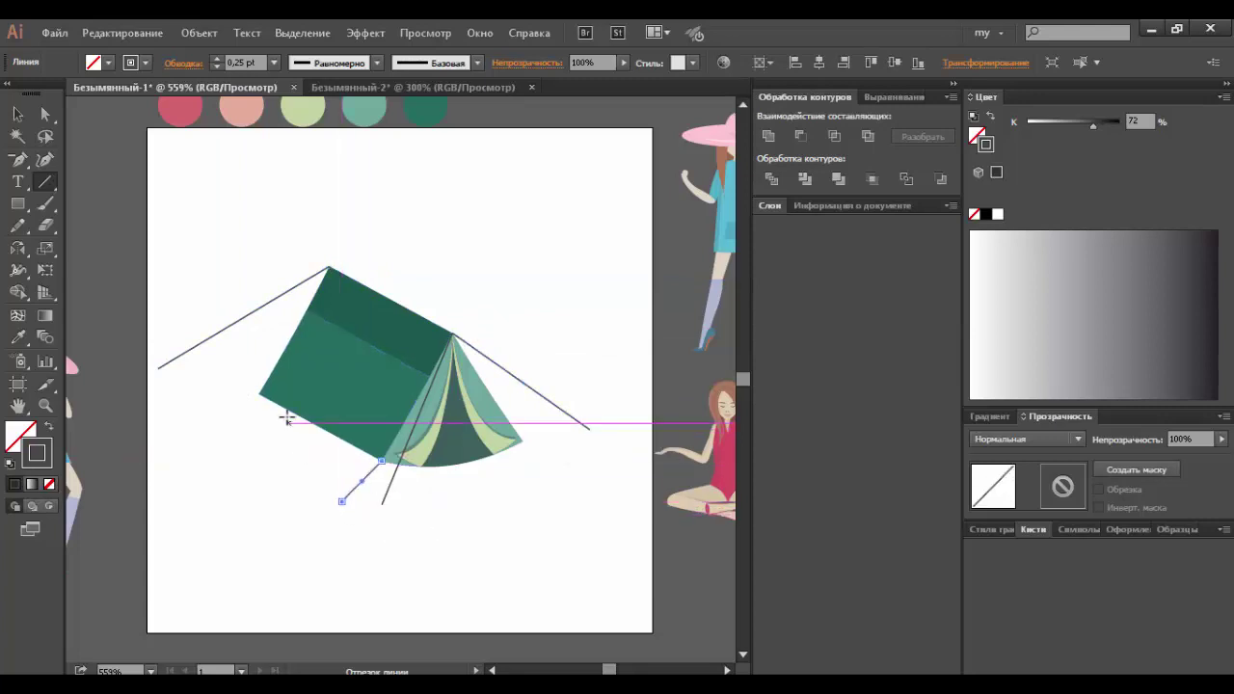
pyautogui.moveTo(211, 407); pyautogui.dragTo(203, 404)
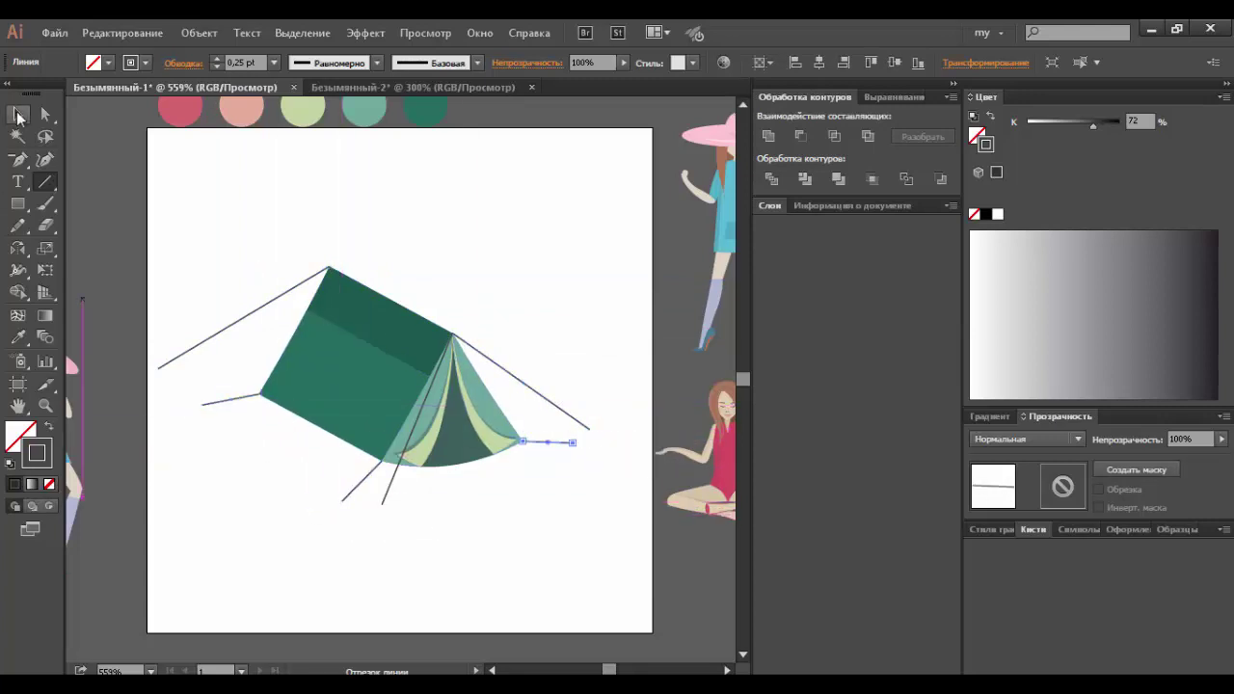
pyautogui.click(18, 115)
pyautogui.click(153, 291)
pyautogui.moveTo(385, 501); pyautogui.dragTo(387, 516)
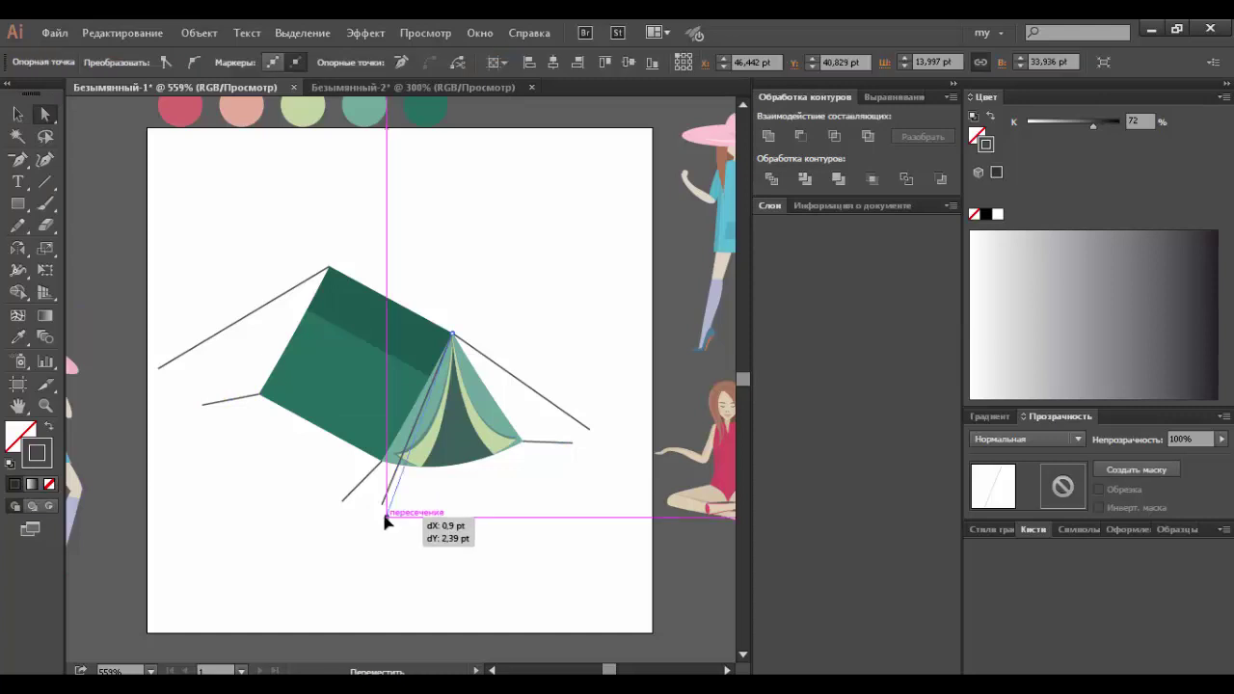
# Step: Draw a small pink peg rectangle and place it at a rope's end
pyautogui.moveTo(198, 213); pyautogui.dragTo(209, 221)
pyautogui.press('i')
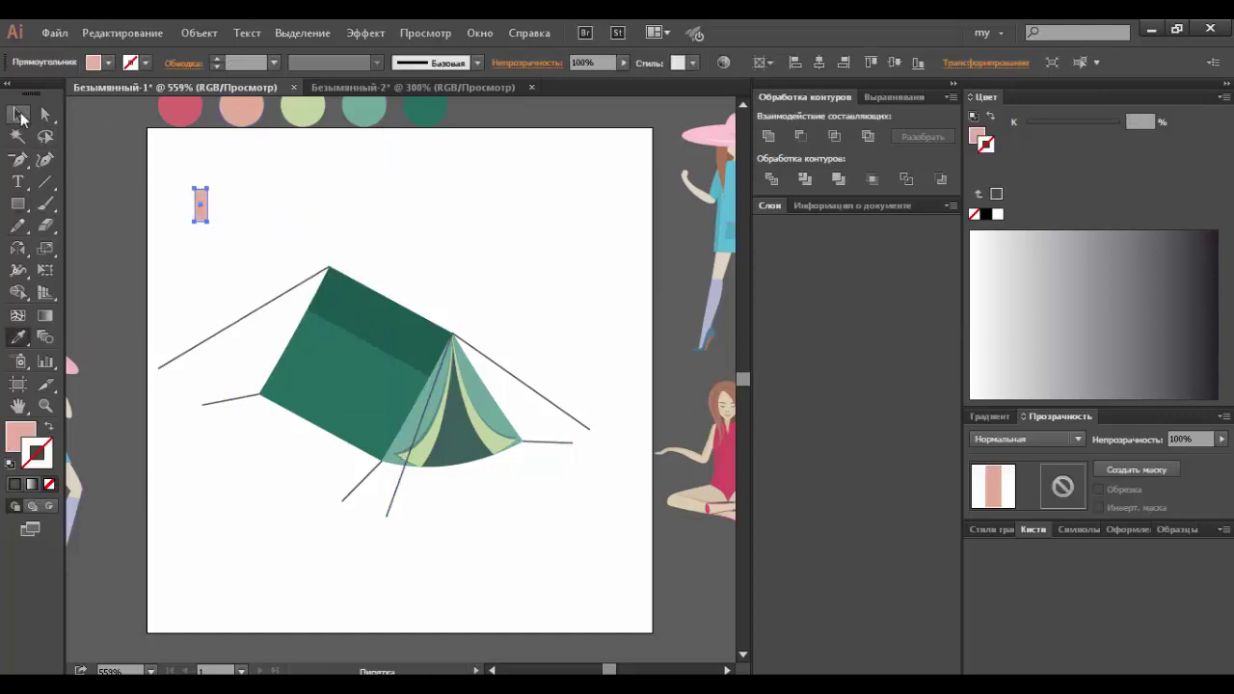
pyautogui.press('z')
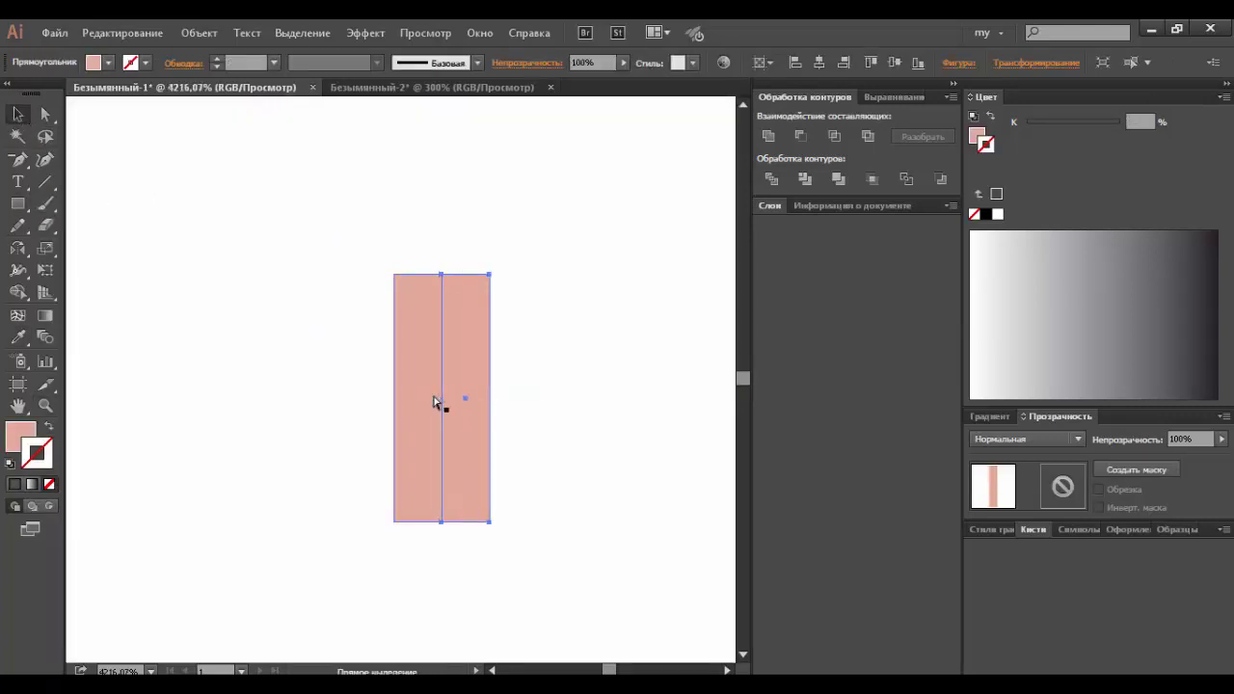
pyautogui.hotkey('ctrl', '0')
pyautogui.press('i')
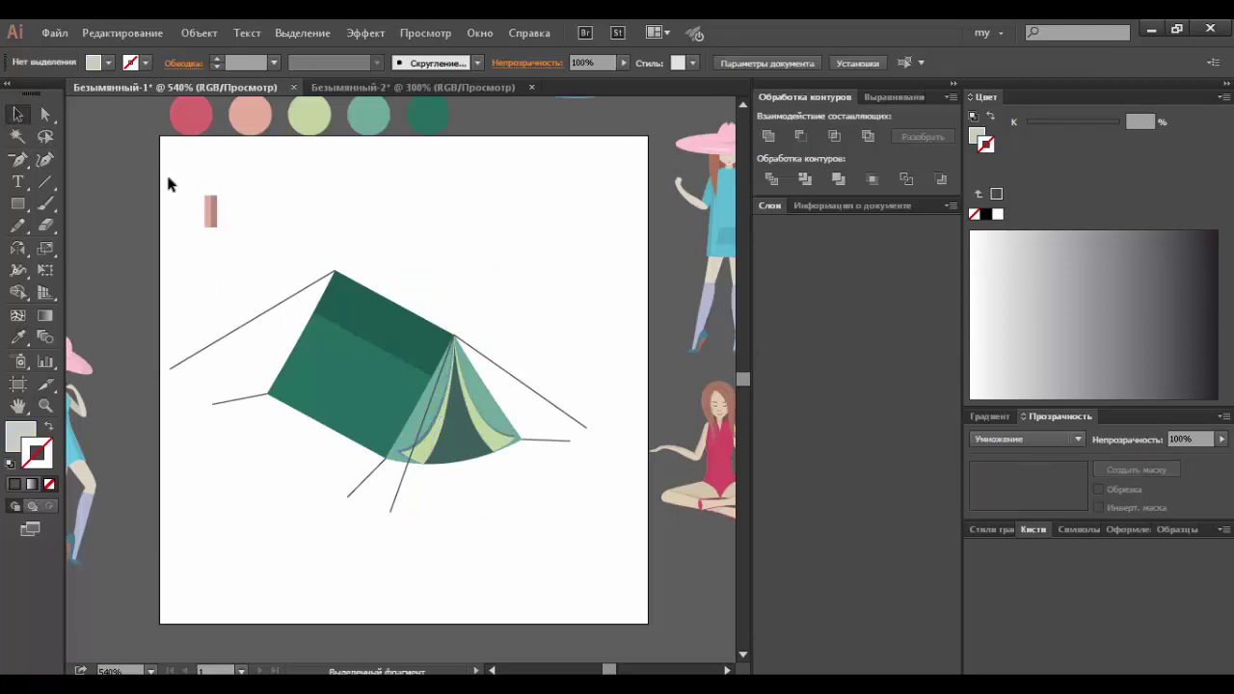
pyautogui.press('v')
pyautogui.moveTo(212, 222)
pyautogui.mouseDown()
pyautogui.moveTo(174, 371)
pyautogui.moveTo(171, 362)
pyautogui.moveTo(363, 526)
pyautogui.moveTo(588, 425)
pyautogui.mouseUp()
# Step: Snap the right and left rope ends onto their pegs
pyautogui.press('a')
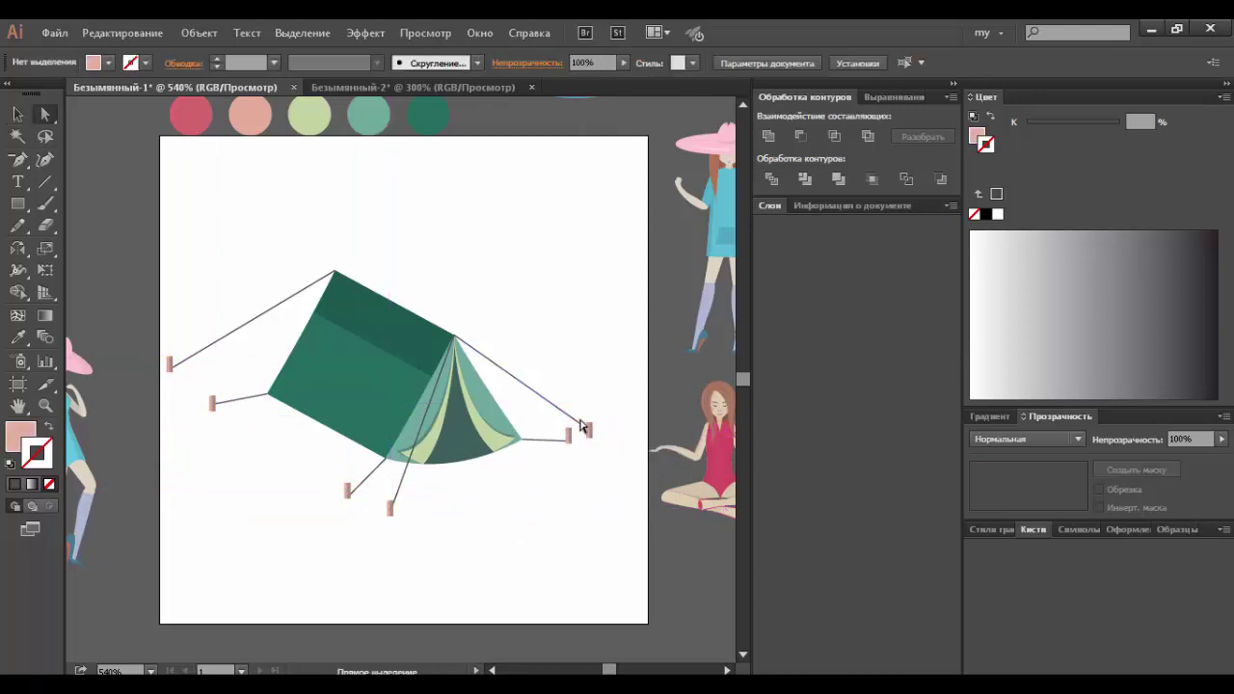
pyautogui.click(198, 413)
pyautogui.moveTo(218, 398); pyautogui.dragTo(216, 408)
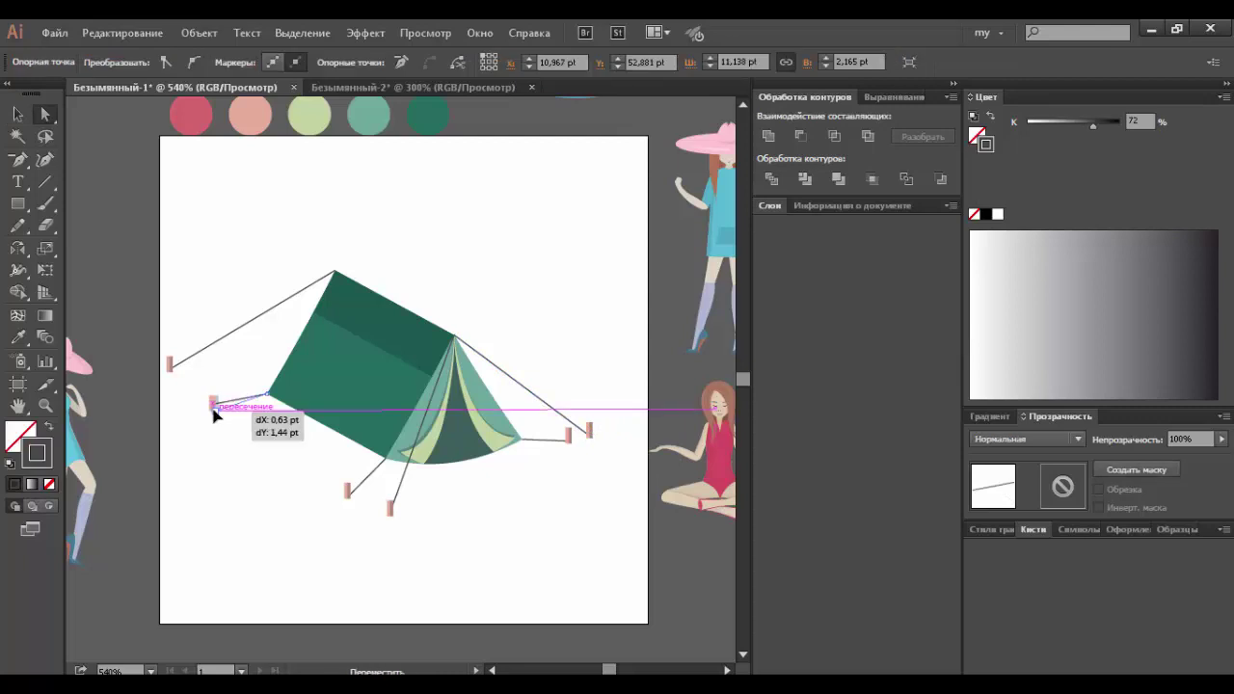
pyautogui.click(183, 382)
pyautogui.moveTo(172, 366); pyautogui.dragTo(170, 366)
pyautogui.press('v')
pyautogui.click(206, 252)
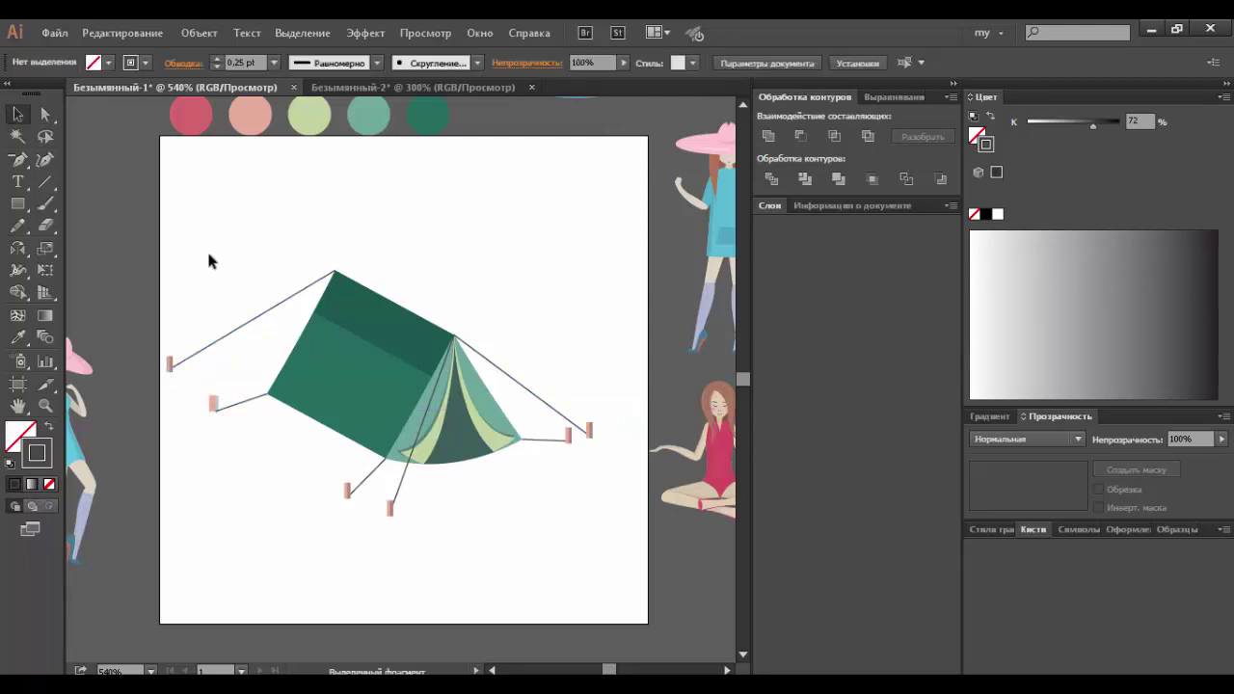
# Step: Curve the upper-left rope by making its top anchor smooth
pyautogui.click(240, 332)
pyautogui.press('a')
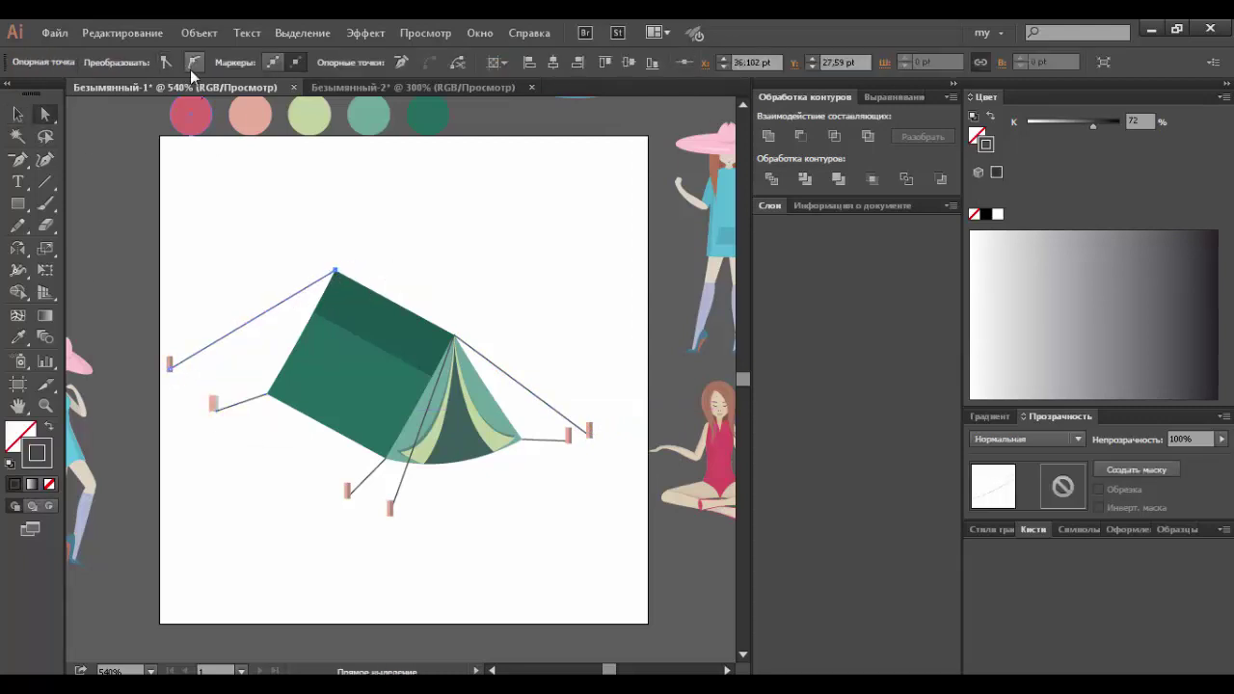
pyautogui.click(335, 273)
pyautogui.click(199, 372)
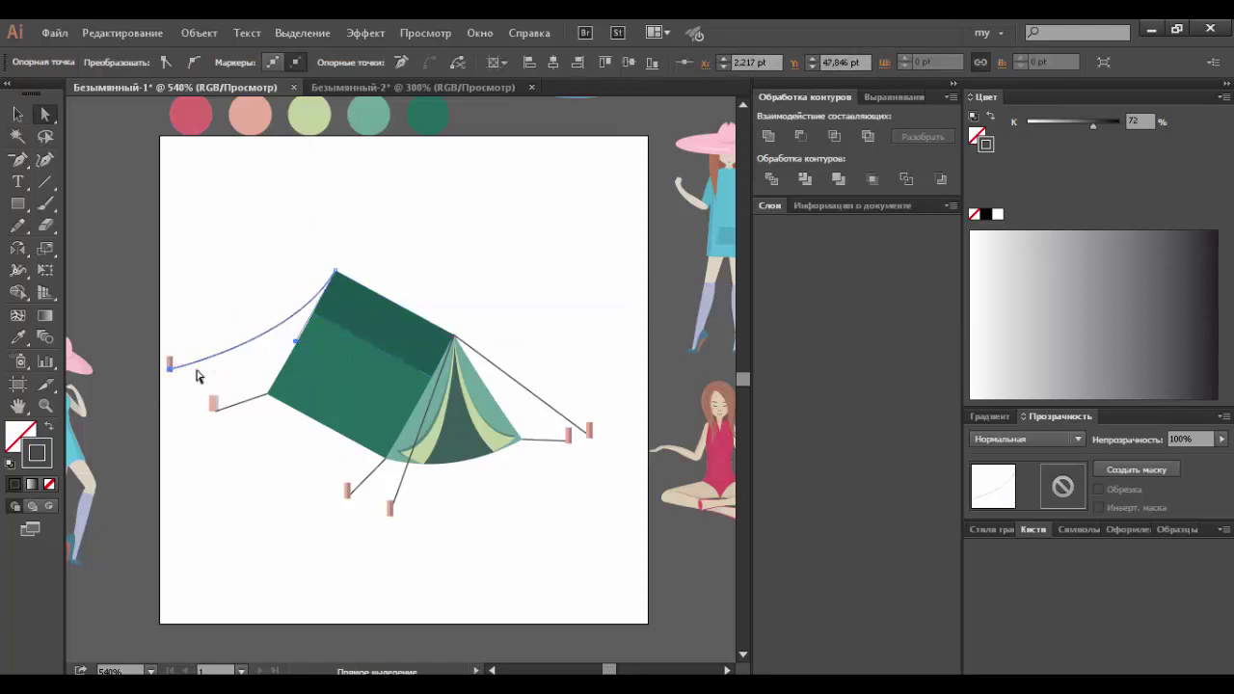
pyautogui.press('v')
# Step: Nudge the tent up and draw a thin rectangle below it
pyautogui.moveTo(495, 427); pyautogui.dragTo(502, 399)
pyautogui.click(560, 511)
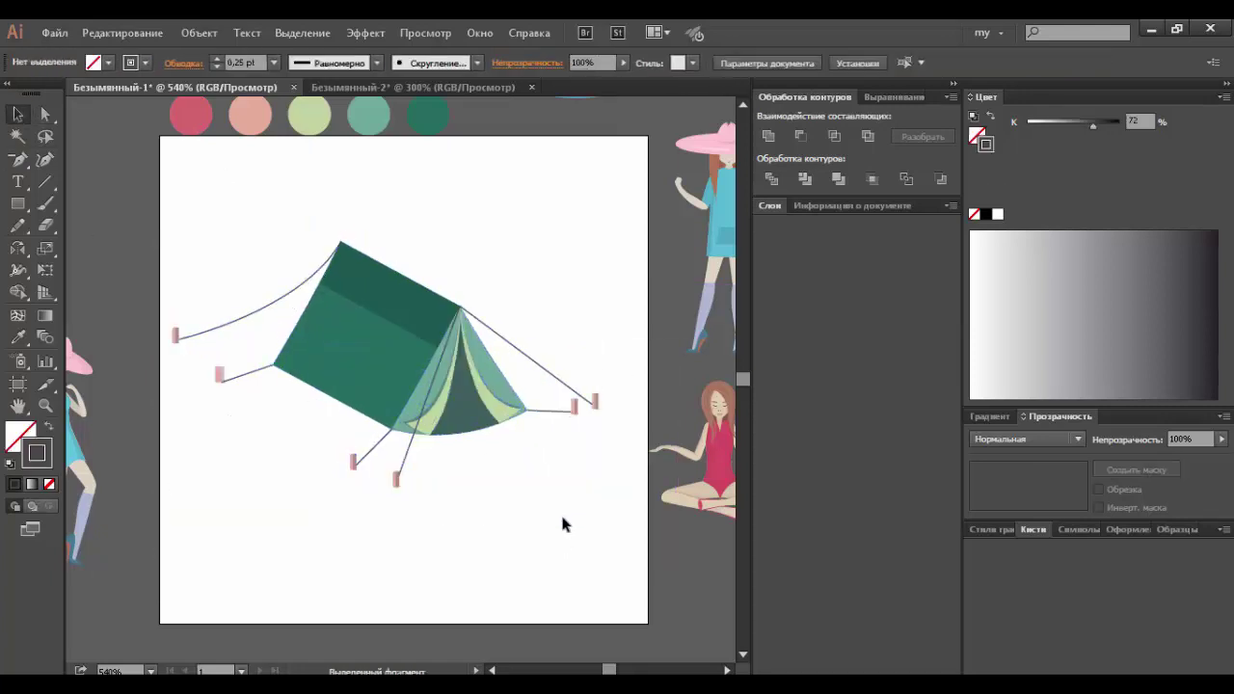
pyautogui.moveTo(18, 204); pyautogui.dragTo(91, 205)
pyautogui.moveTo(432, 479); pyautogui.dragTo(509, 488)
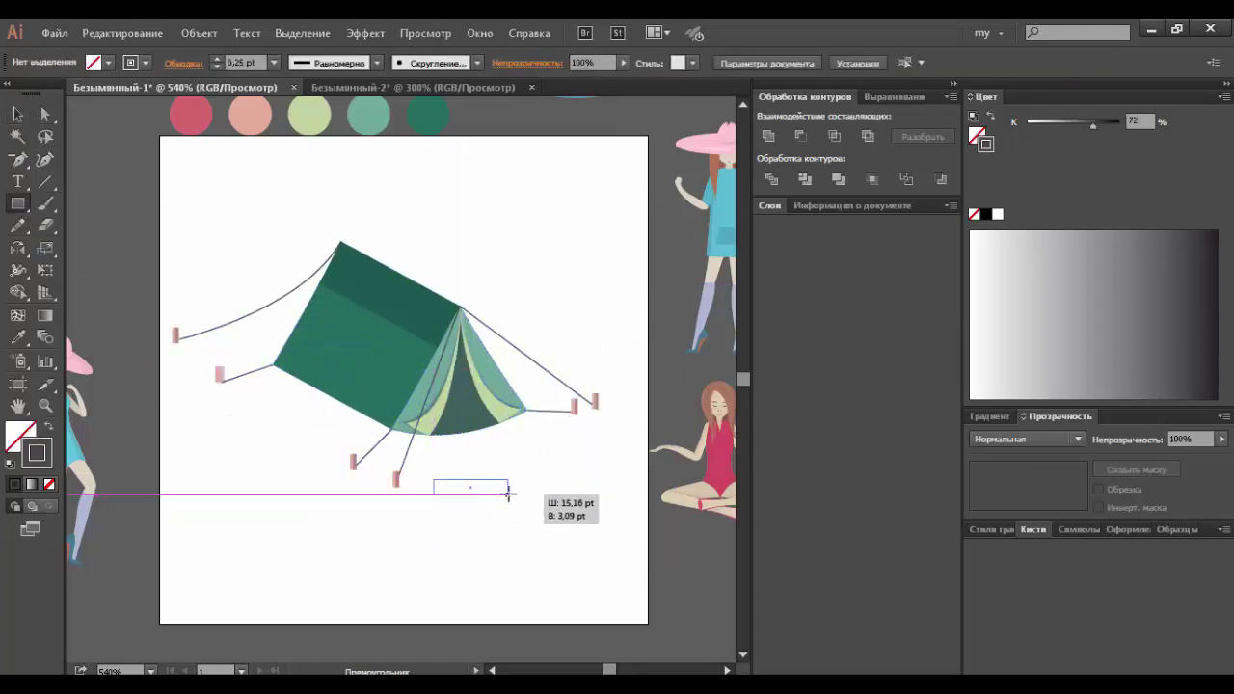
# Step: Fill the thin bar below the tent salmon pink
pyautogui.press('v')
pyautogui.click(250, 115)
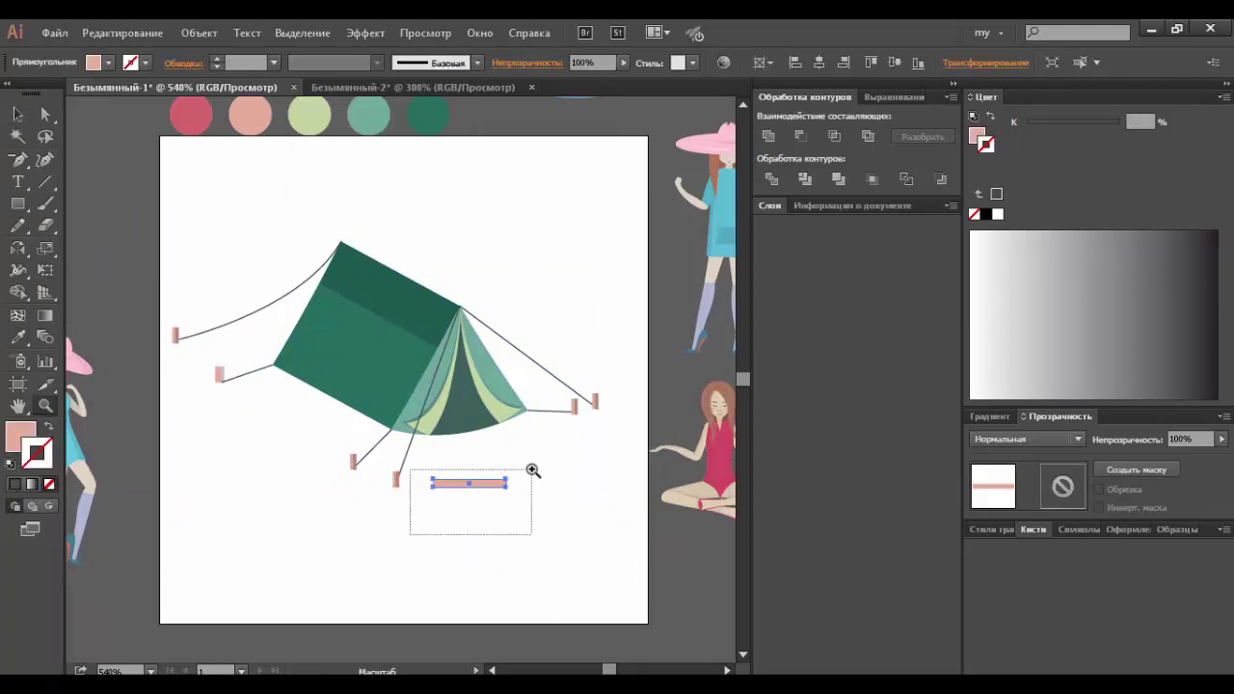
pyautogui.moveTo(413, 531); pyautogui.dragTo(531, 469)
pyautogui.hotkey('ctrl', '0')
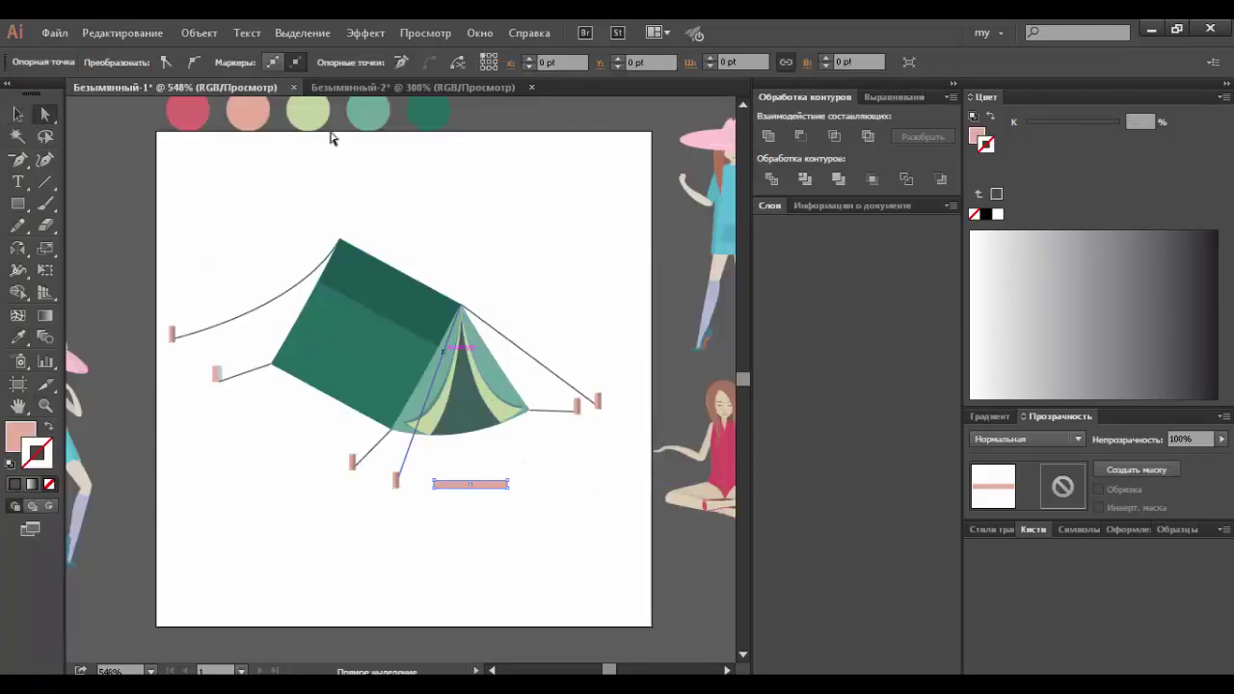
# Step: Open the bar's 3D Revolve options and check the revolve edge, then cancel
pyautogui.click(302, 33)
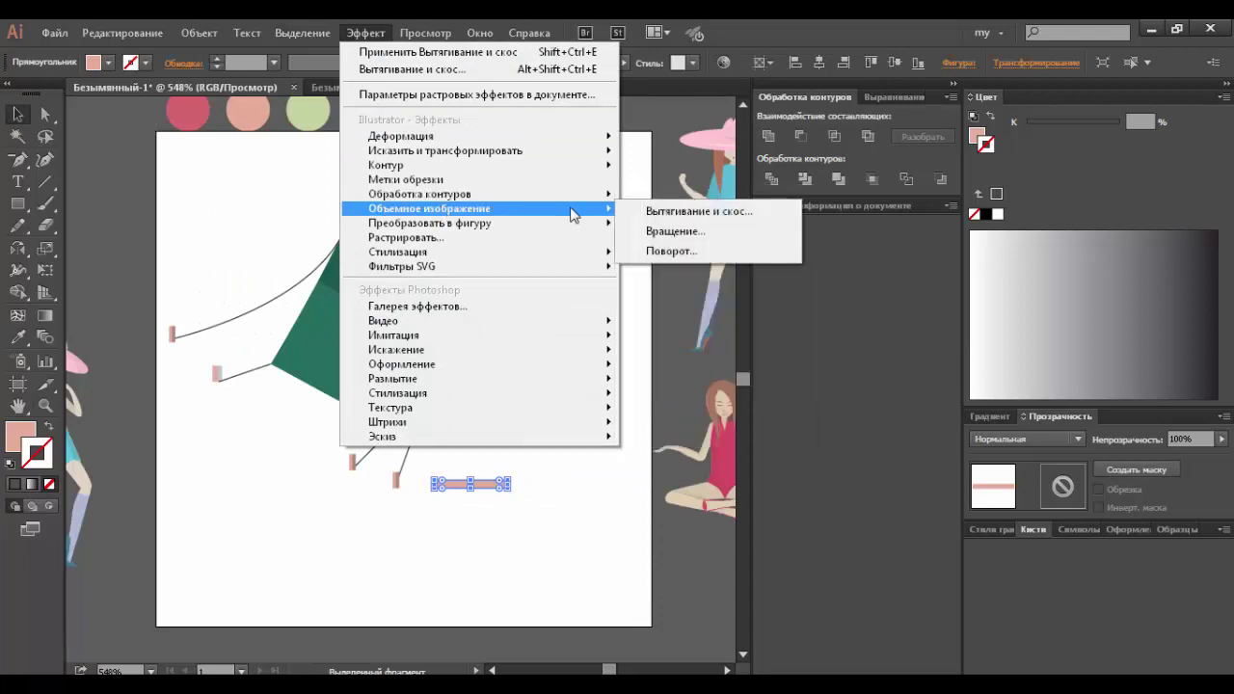
pyautogui.click(733, 232)
pyautogui.click(779, 466)
pyautogui.click(943, 388)
pyautogui.click(925, 427)
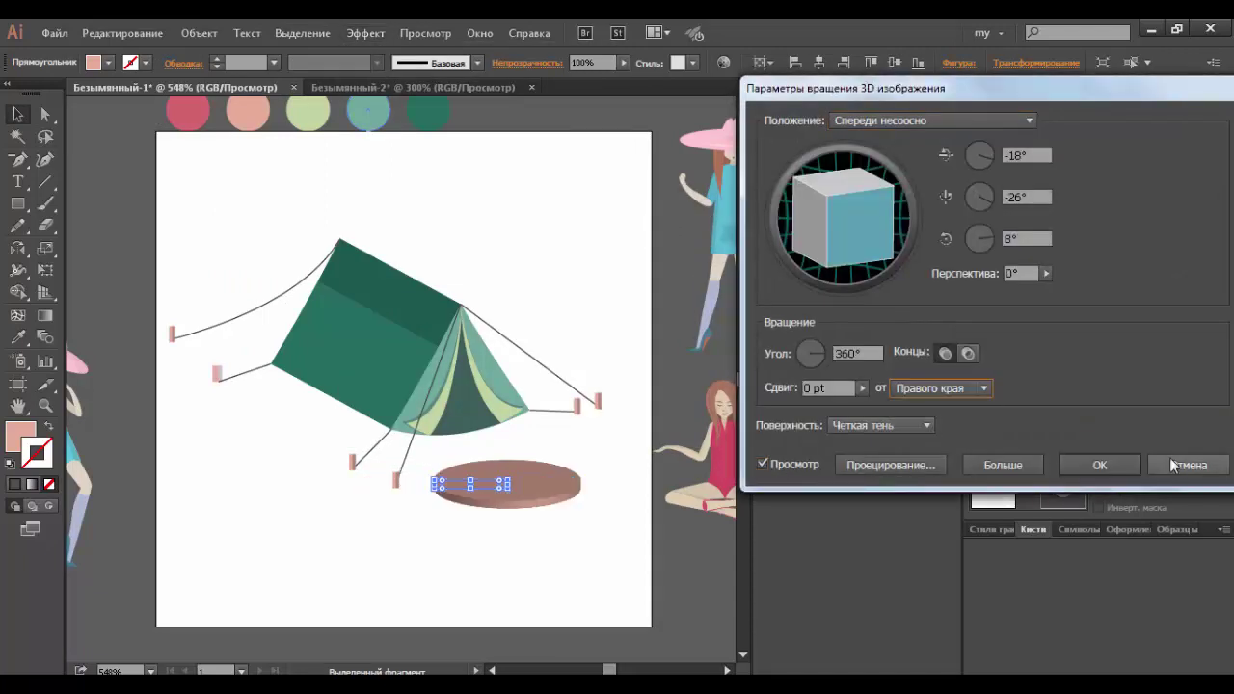
pyautogui.click(1188, 465)
# Step: Apply Effect > 3D > Revolve with Preview to turn the bar into a shaded log
pyautogui.click(362, 33)
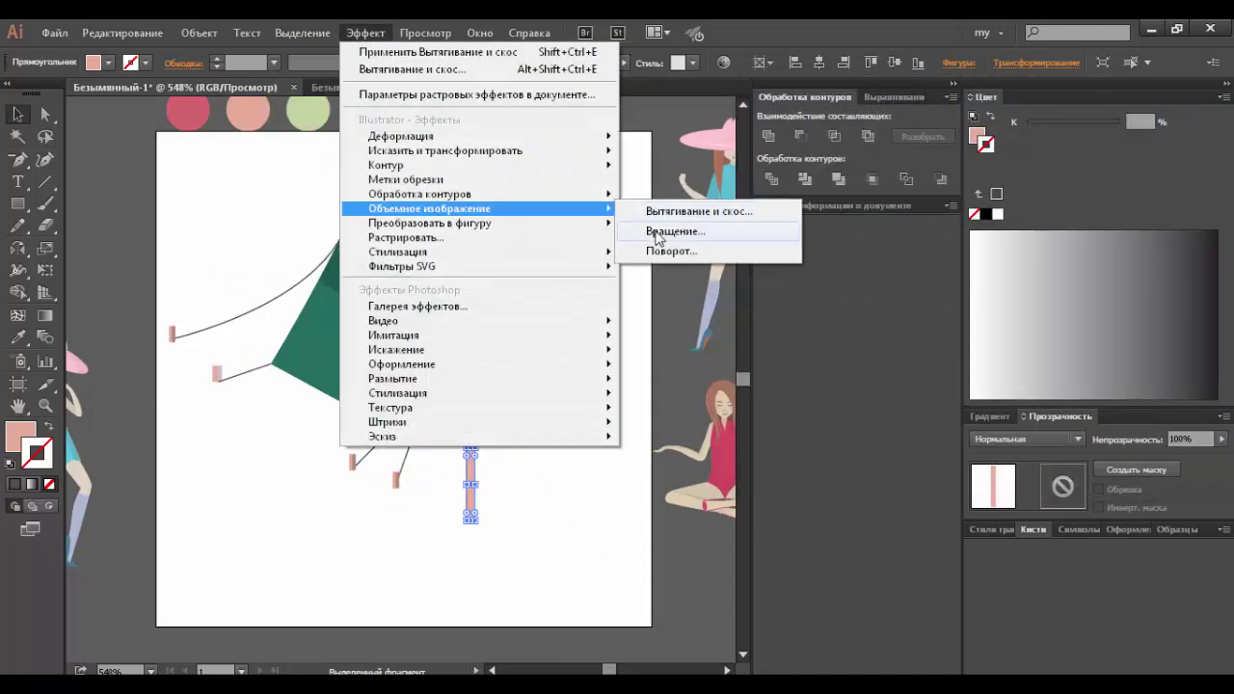
pyautogui.click(703, 207)
pyautogui.click(1187, 447)
pyautogui.click(354, 33)
pyautogui.click(703, 227)
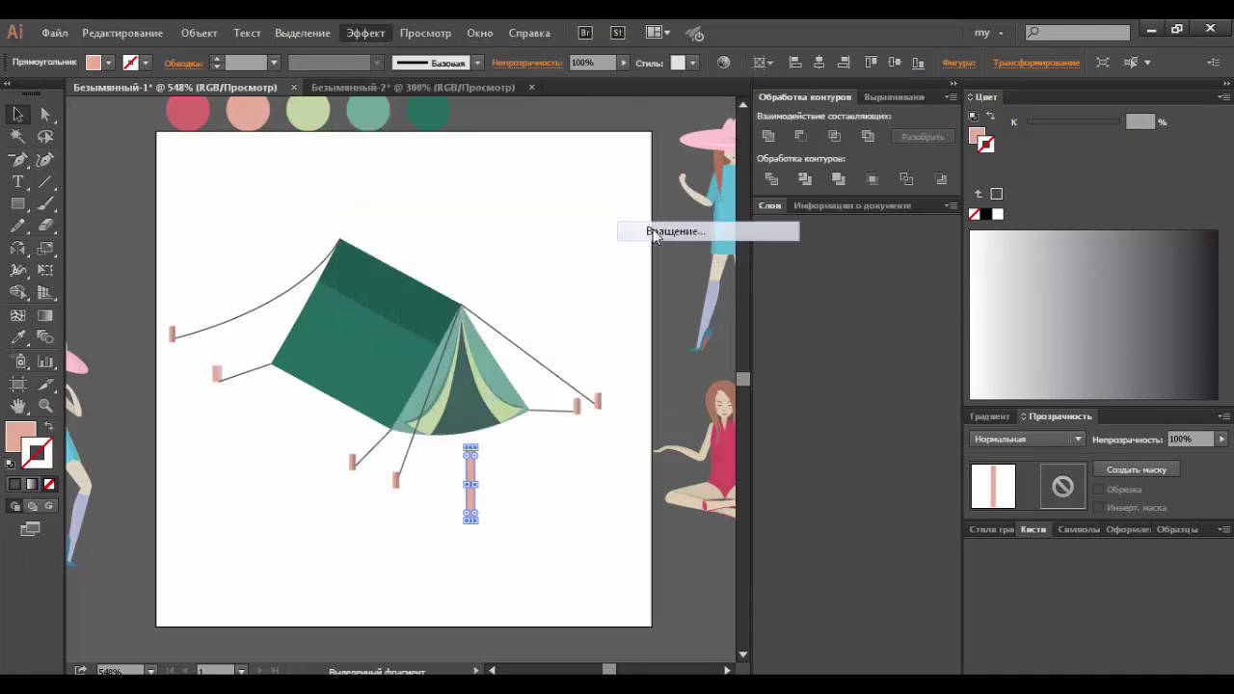
pyautogui.click(794, 464)
pyautogui.click(1100, 465)
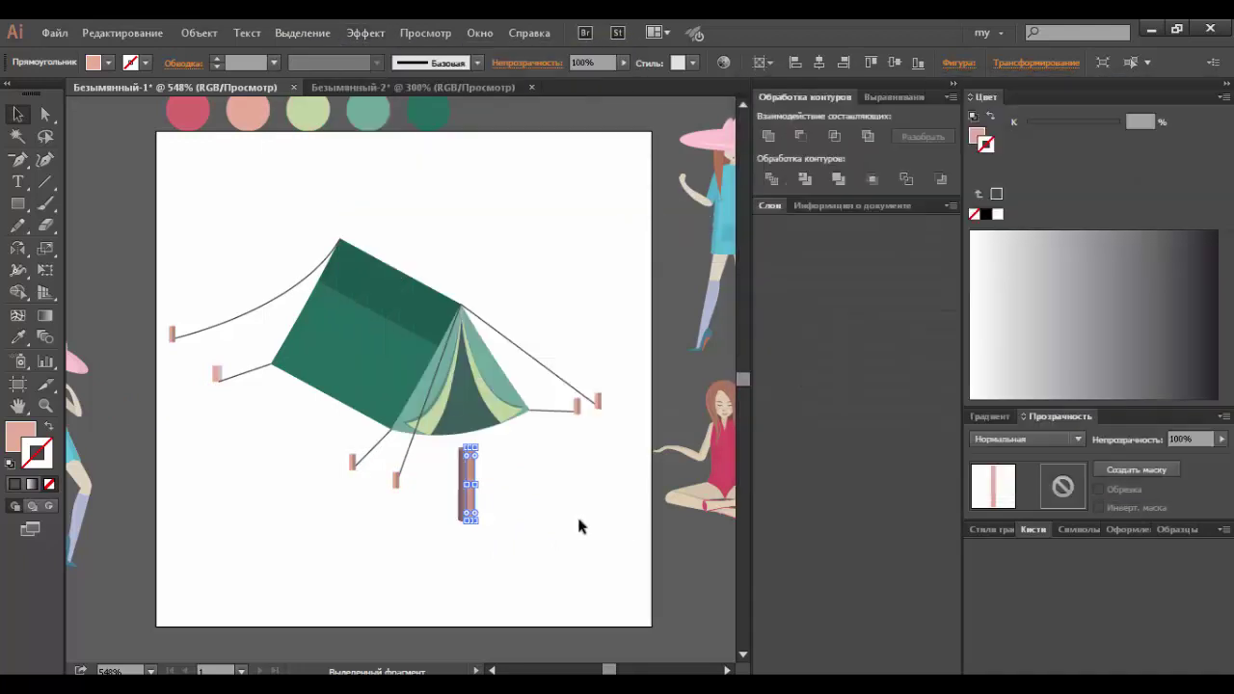
pyautogui.scroll(5, 473, 488)
pyautogui.click(315, 286)
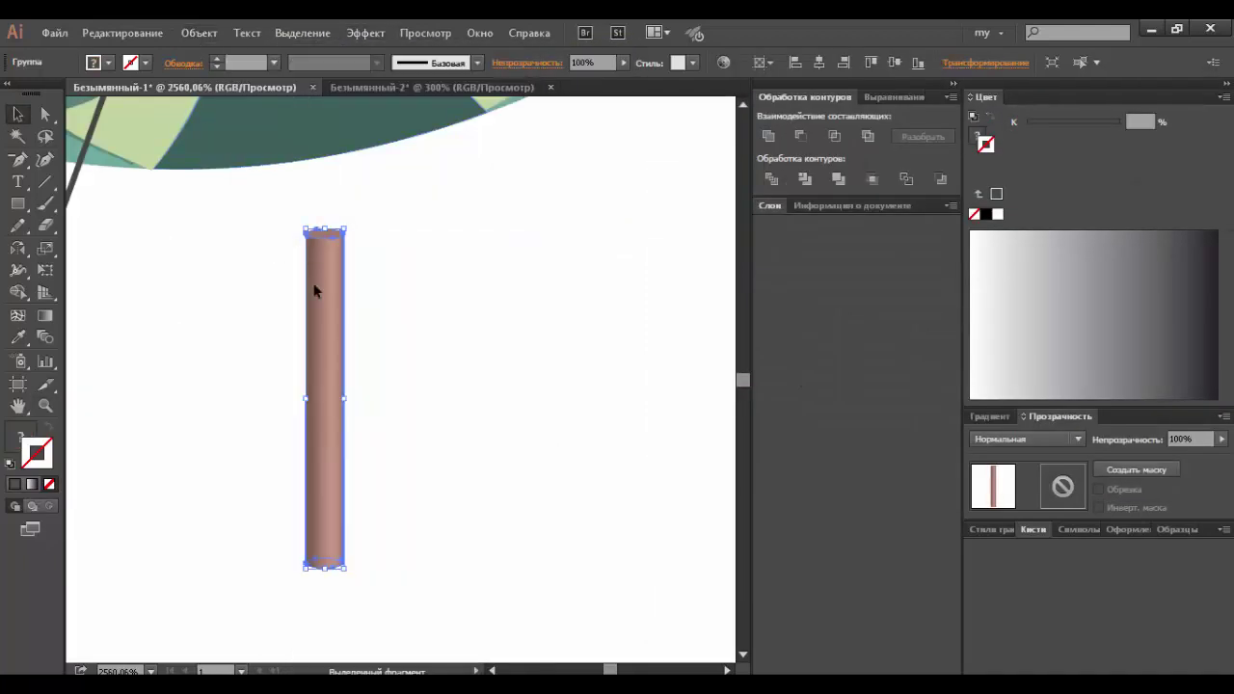
# Step: Slant the log and Alt-drag two parallel copies beside it
pyautogui.moveTo(314, 286)
pyautogui.mouseDown()
pyautogui.moveTo(425, 350)
pyautogui.moveTo(566, 322)
pyautogui.mouseUp()
pyautogui.scroll(-5, 566, 322)
pyautogui.moveTo(530, 505); pyautogui.dragTo(547, 513)
pyautogui.scroll(4, 547, 513)
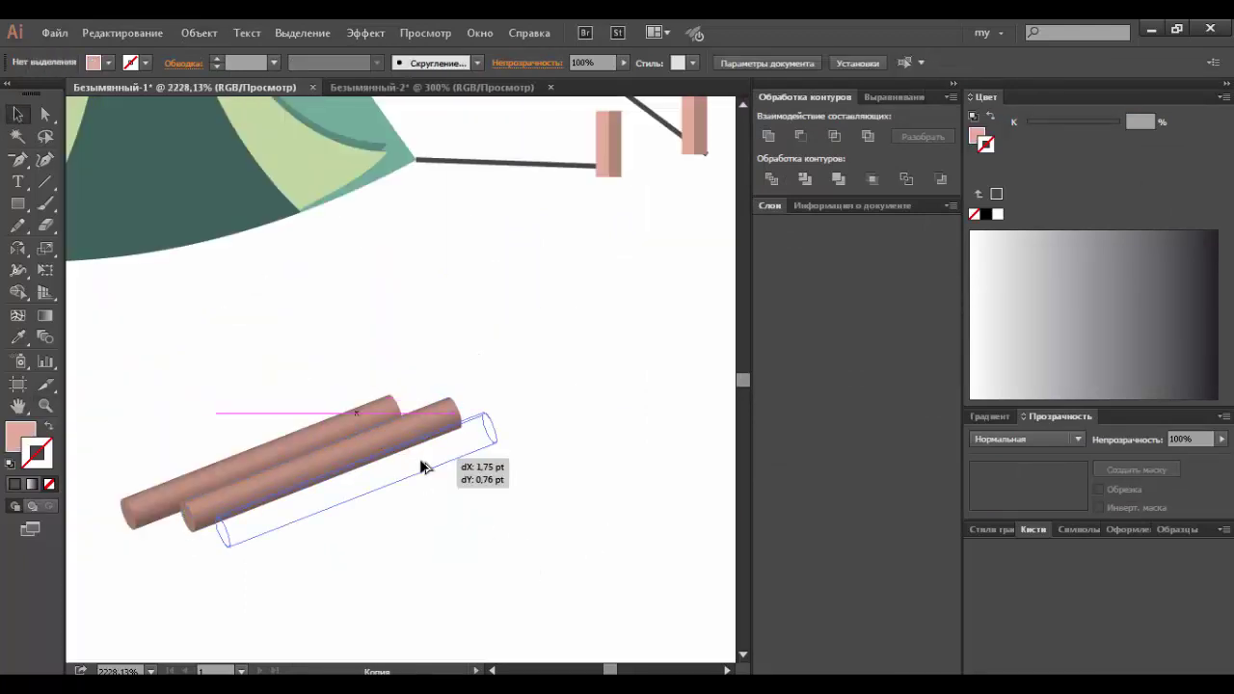
pyautogui.moveTo(393, 470); pyautogui.dragTo(427, 469)
# Step: Copy the three logs, reflect the copies and lay them crosswise over the first set
pyautogui.moveTo(312, 477); pyautogui.dragTo(358, 395)
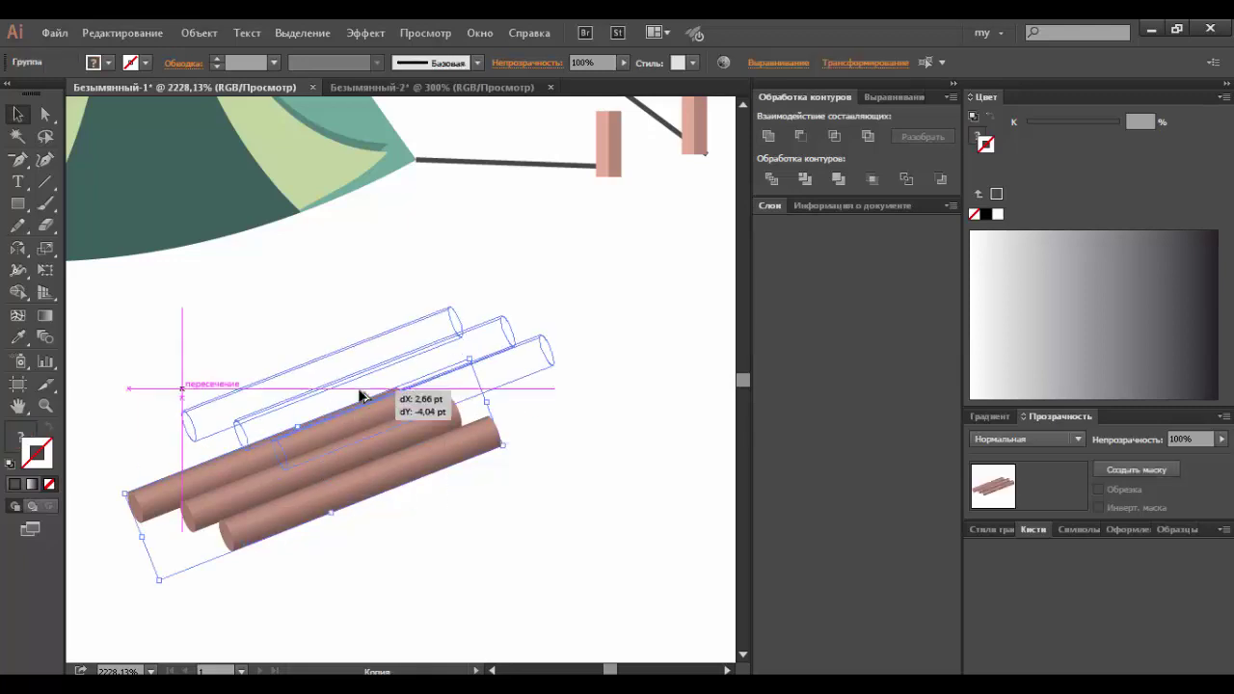
pyautogui.rightClick(364, 400)
pyautogui.click(642, 592)
pyautogui.click(951, 355)
pyautogui.moveTo(403, 442); pyautogui.dragTo(367, 485)
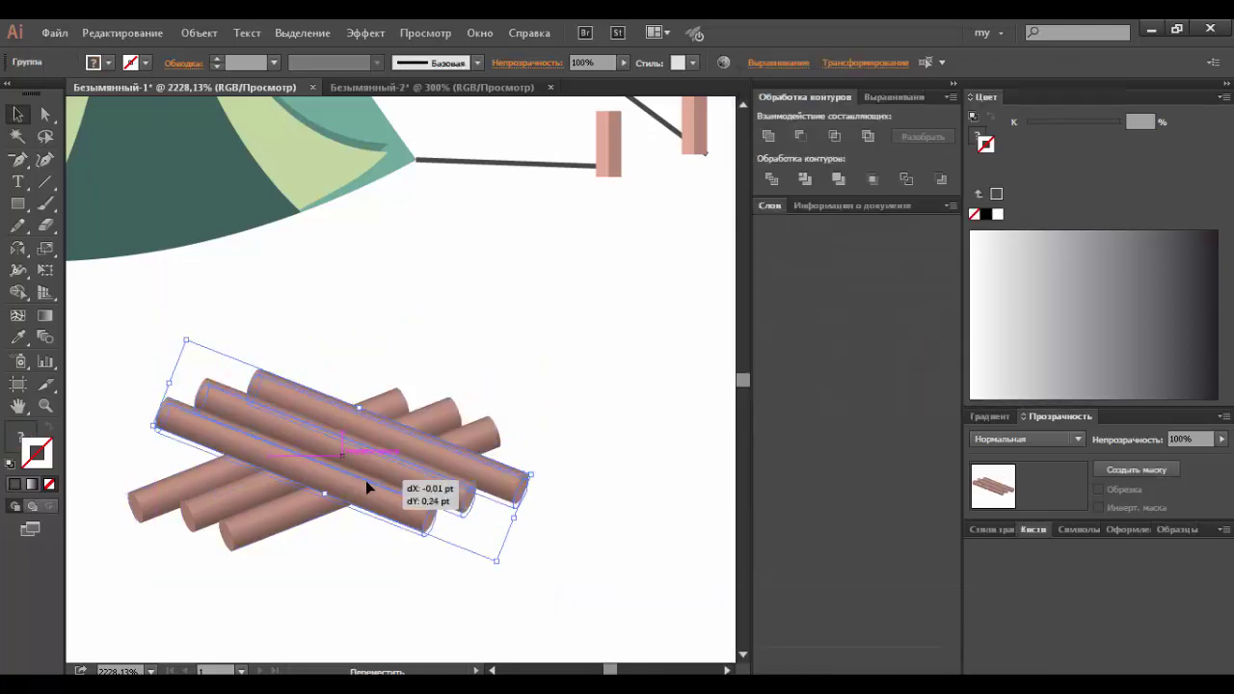
pyautogui.click(655, 501)
pyautogui.hotkey('ctrl', '0')
pyautogui.moveTo(18, 204); pyautogui.dragTo(80, 248)
# Step: Draw a grey Multiply ellipse shadow under the log pile and pull one log aside
pyautogui.moveTo(222, 487); pyautogui.dragTo(368, 511)
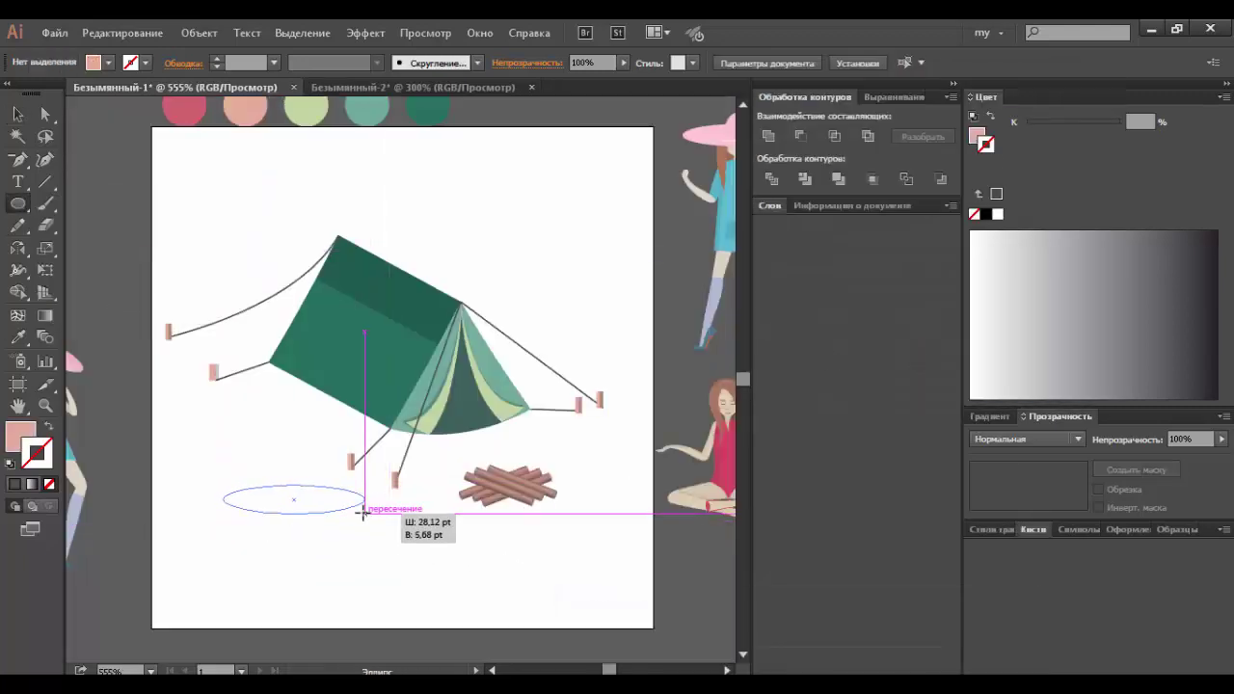
pyautogui.click(1026, 439)
pyautogui.click(984, 469)
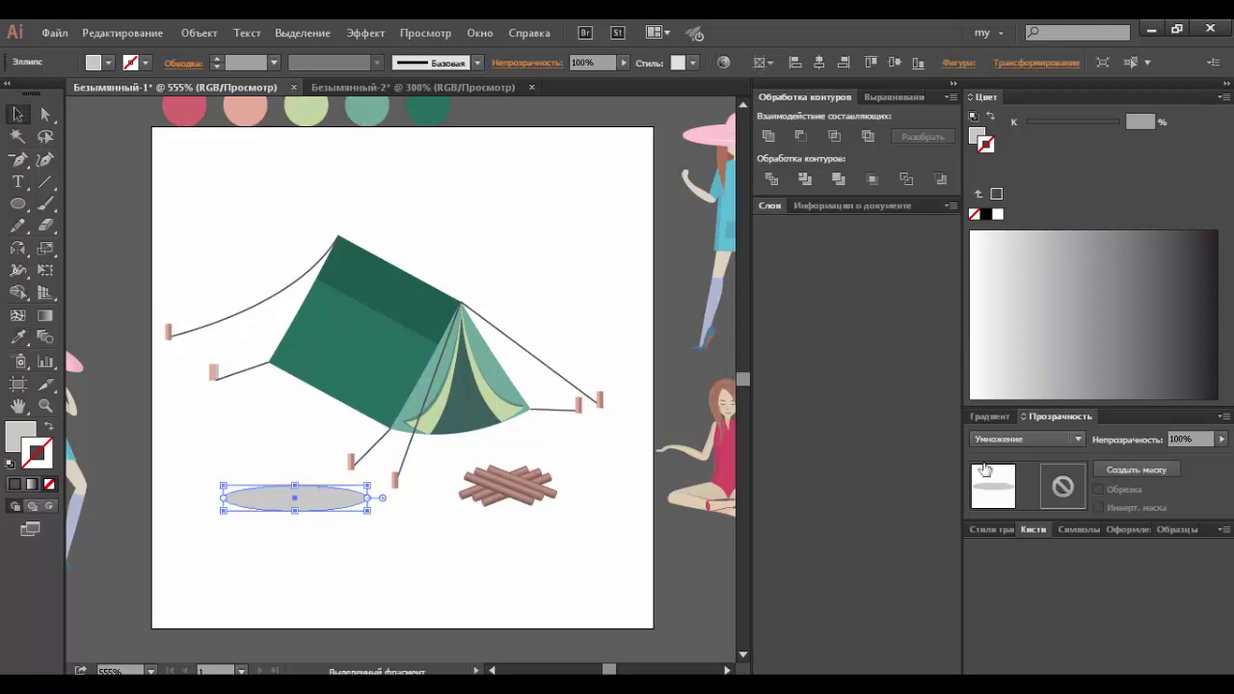
pyautogui.click(461, 497)
pyautogui.moveTo(521, 487); pyautogui.dragTo(593, 461)
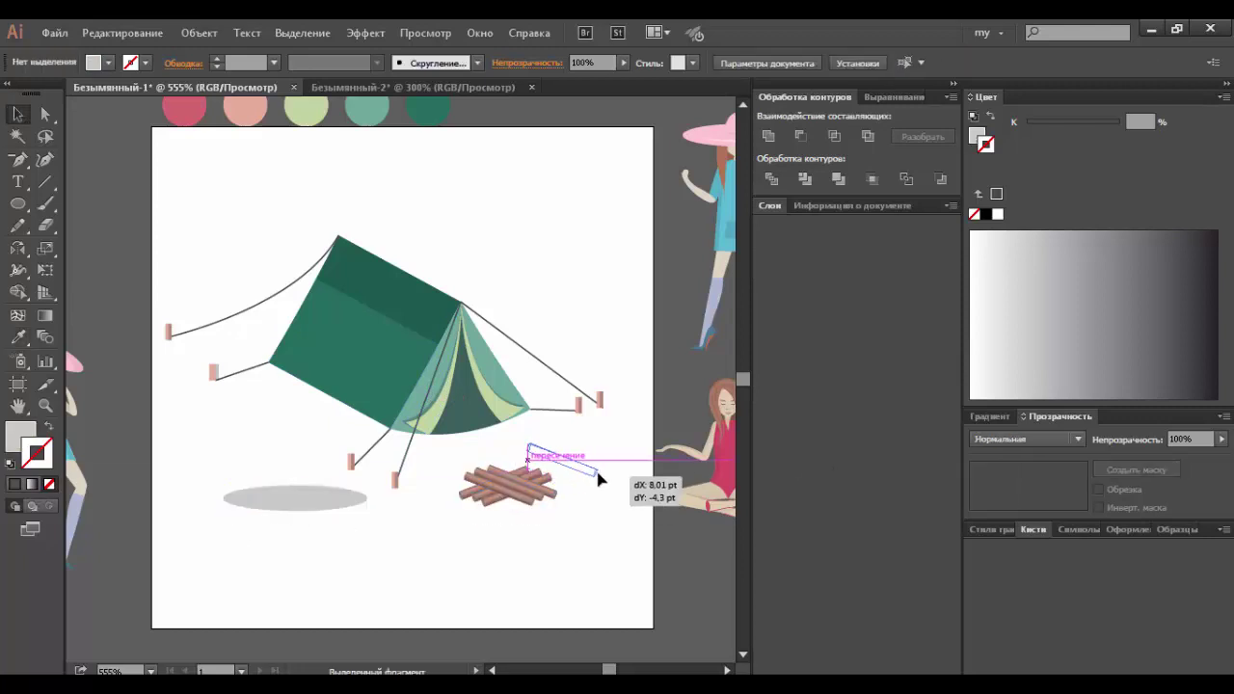
pyautogui.click(539, 540)
pyautogui.moveTo(284, 493)
pyautogui.mouseDown()
pyautogui.moveTo(494, 516)
pyautogui.moveTo(494, 480)
pyautogui.moveTo(502, 528)
pyautogui.mouseUp()
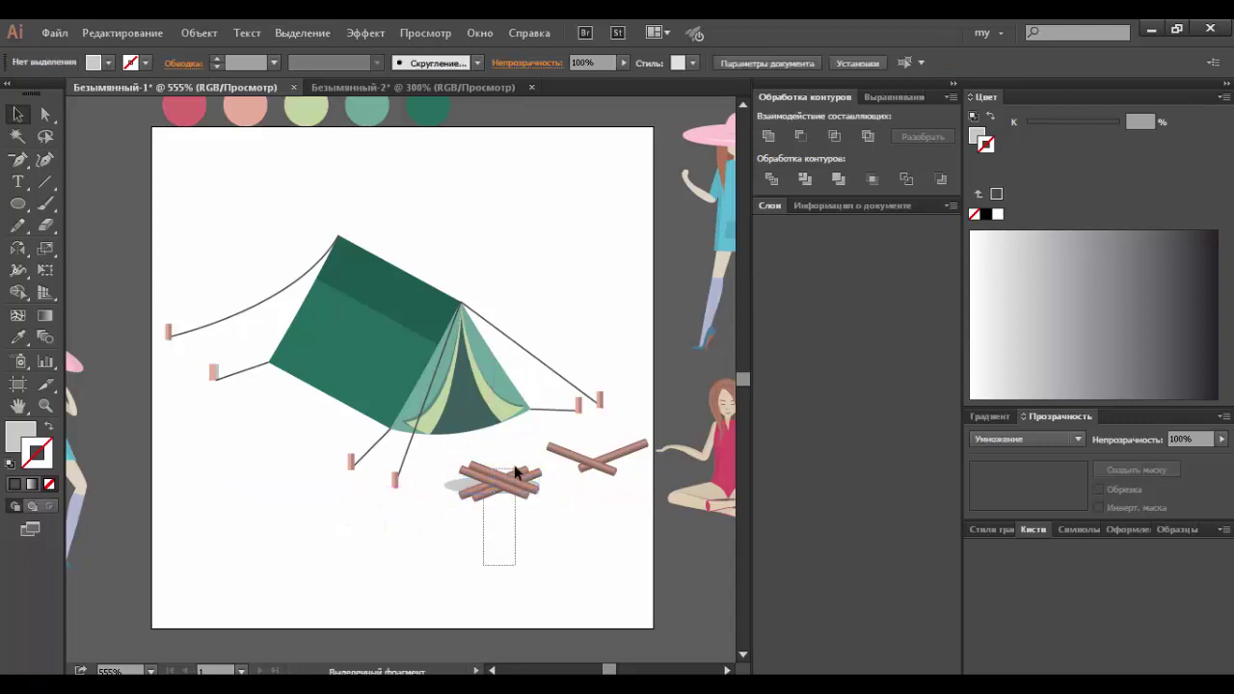
pyautogui.click(592, 570)
# Step: Create a 100×100 pt square and centre it on the artboard
pyautogui.moveTo(19, 203); pyautogui.dragTo(48, 203)
pyautogui.click(197, 202)
pyautogui.write('1')
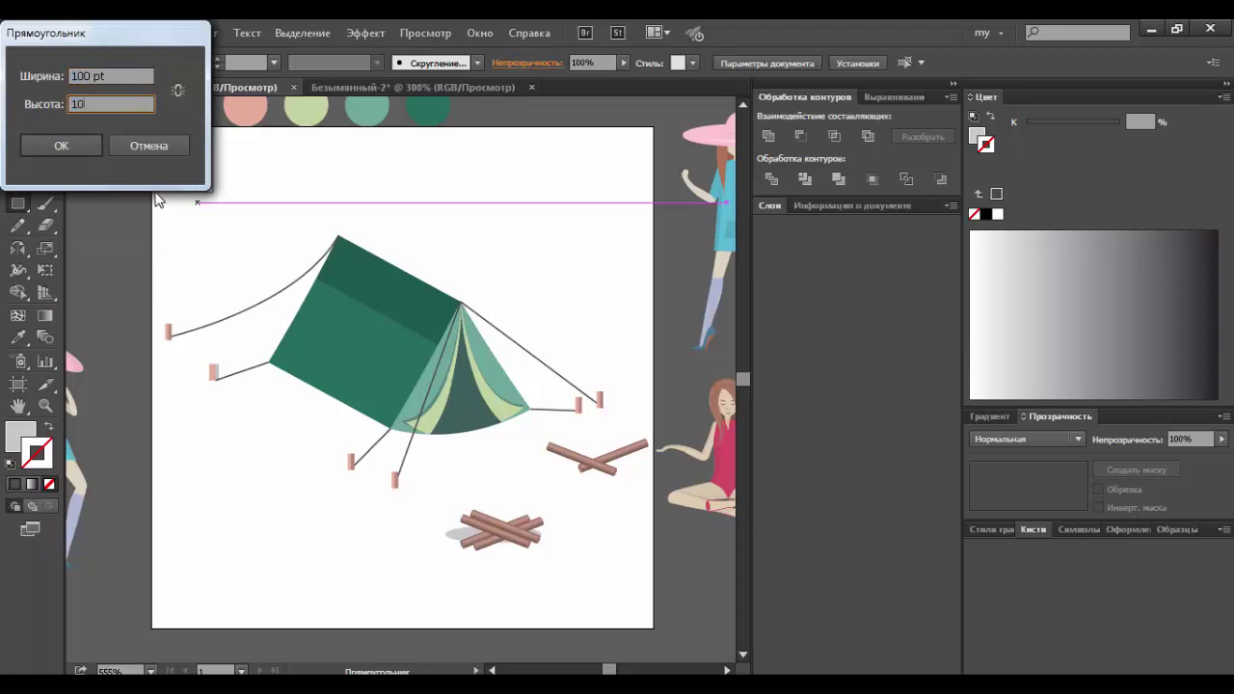
pyautogui.write('0')
pyautogui.press('Return')
pyautogui.press('i')
pyautogui.click(254, 98)
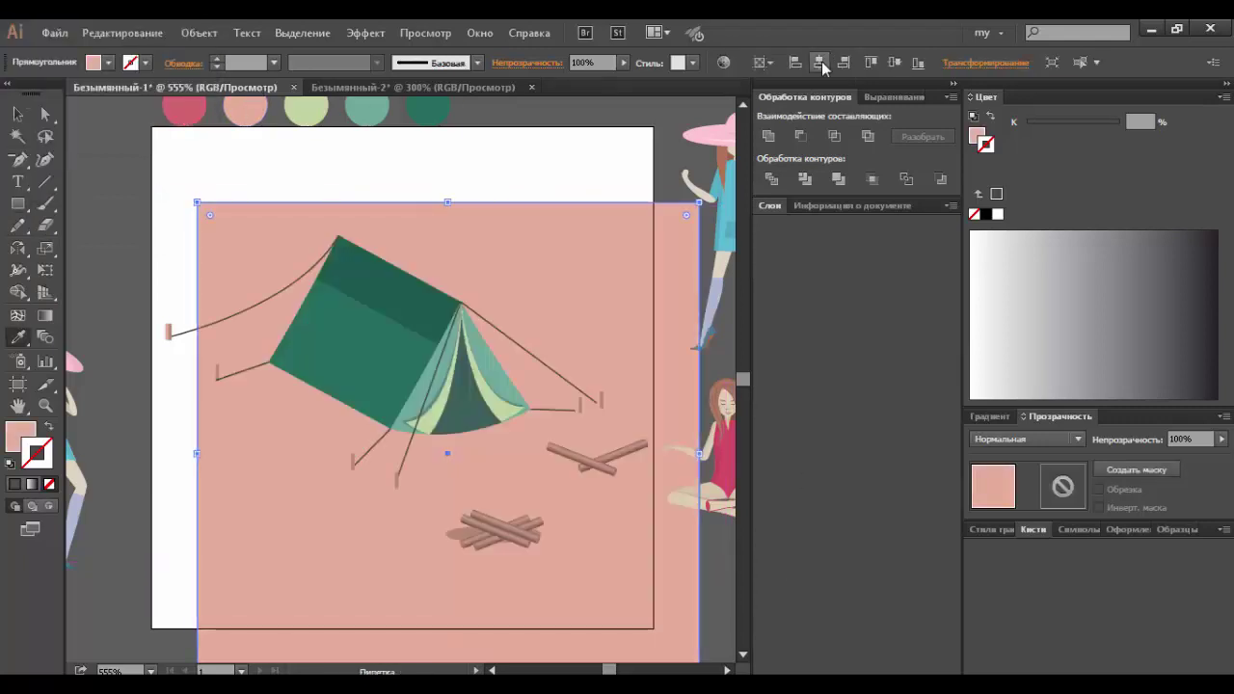
pyautogui.click(821, 64)
pyautogui.click(895, 62)
# Step: Fill the background square teal after trying red and light green
pyautogui.click(184, 109)
pyautogui.click(305, 108)
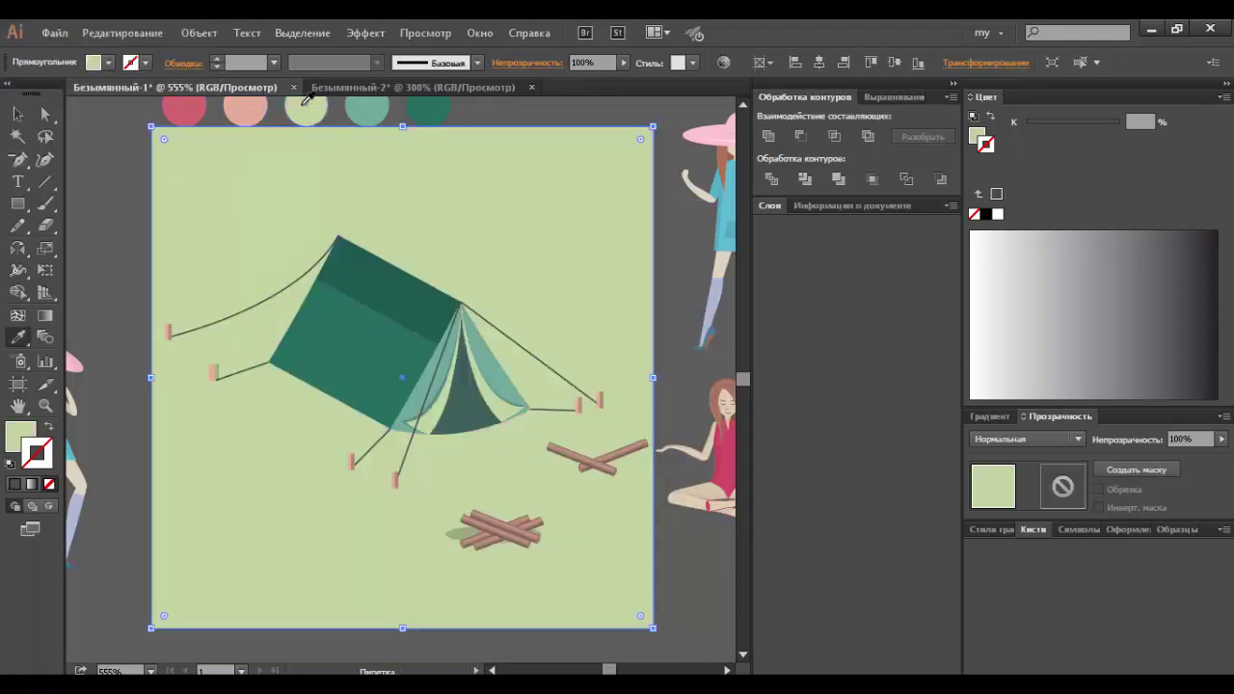
pyautogui.click(366, 108)
pyautogui.hotkey('ctrl', 'shift', 'a')
# Step: Fill the tent's front flap dark green and fine-tune the shade with the colour sliders
pyautogui.keyDown('ctrl'); pyautogui.click(433, 402); pyautogui.keyUp('ctrl')
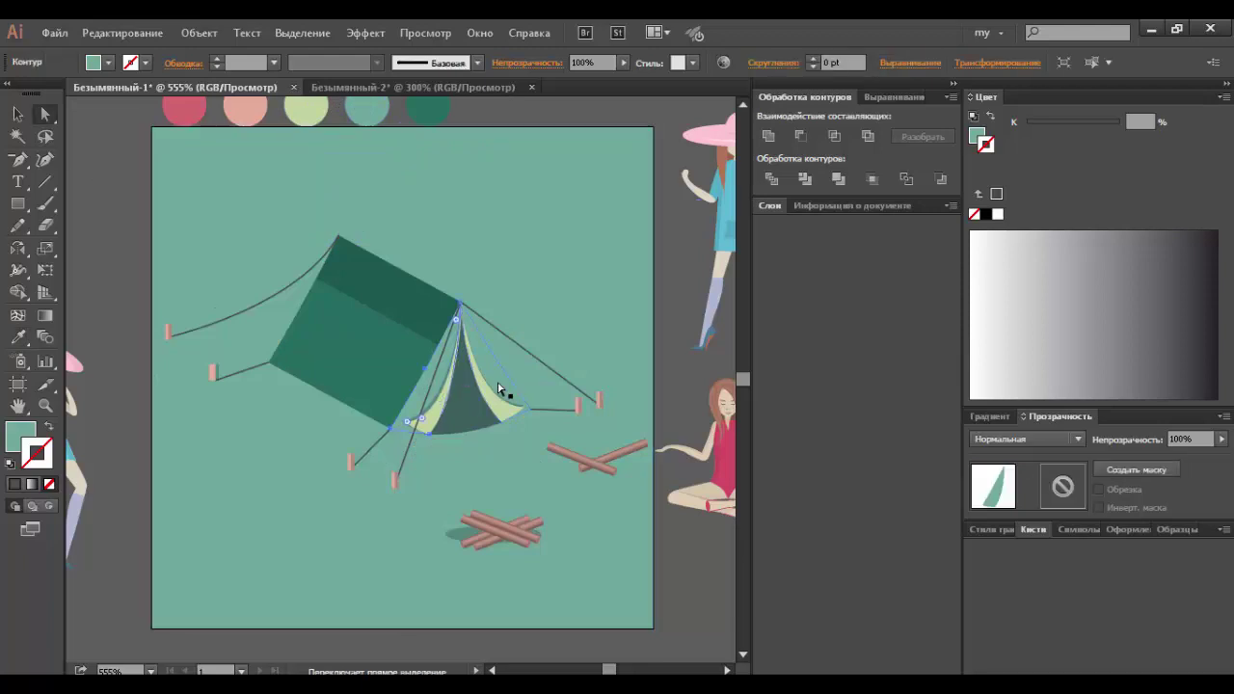
pyautogui.click(436, 112)
pyautogui.click(1225, 97)
pyautogui.click(1046, 167)
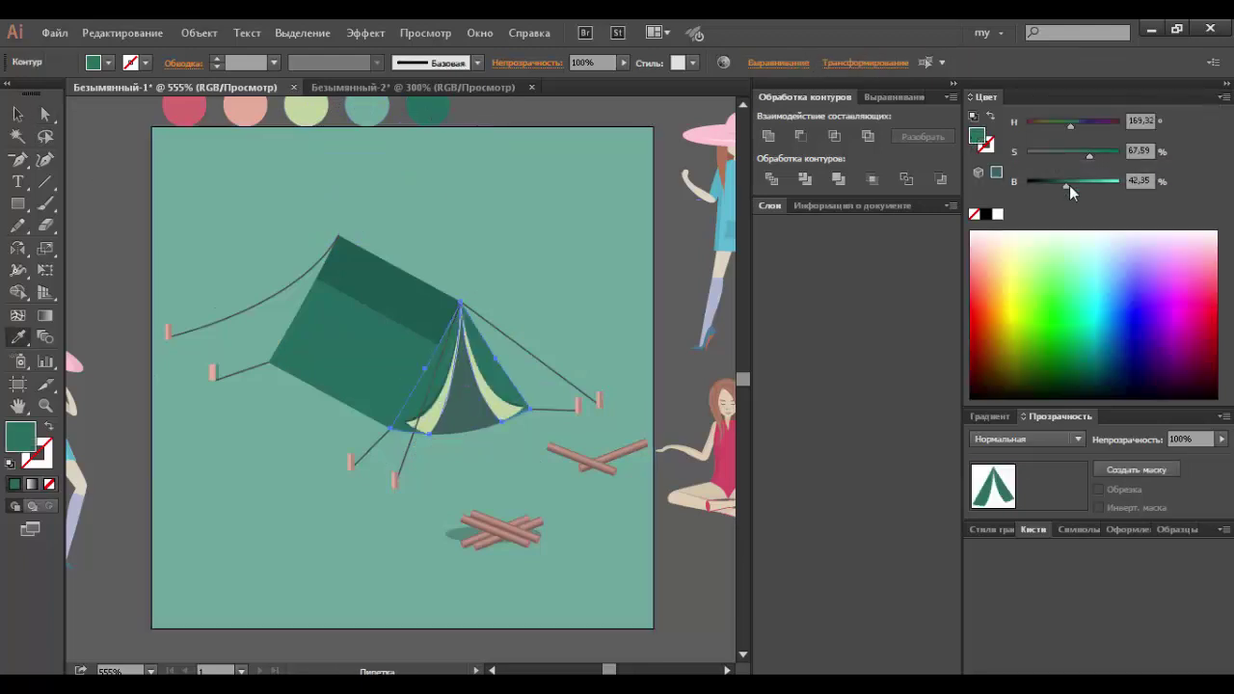
pyautogui.click(19, 115)
pyautogui.click(186, 188)
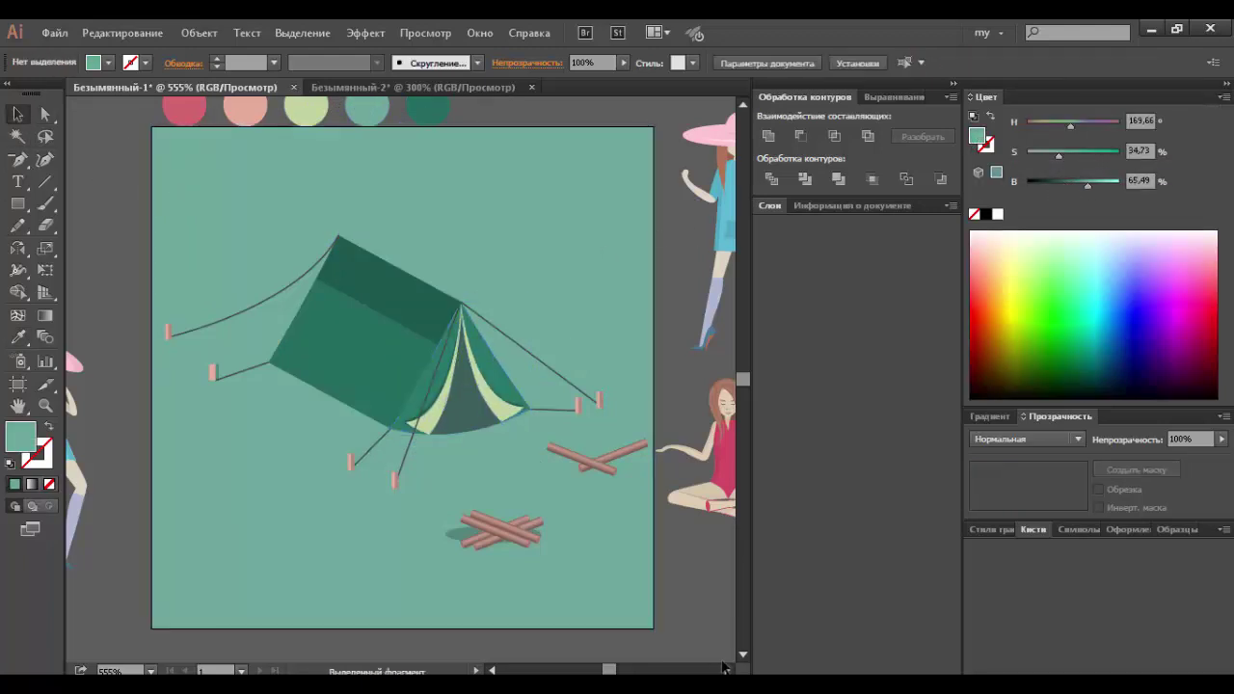
# Step: Move the hat-wearing girl to the artboard's upper right and scale her down
pyautogui.hscroll(2, 402, 376)
pyautogui.moveTo(675, 266); pyautogui.dragTo(540, 313)
pyautogui.moveTo(516, 386)
pyautogui.mouseDown()
pyautogui.moveTo(524, 241)
pyautogui.moveTo(482, 276)
pyautogui.mouseUp()
pyautogui.click(518, 254)
# Step: Enter the girl's group and eyedrop teal onto her pink hat
pyautogui.doubleClick(487, 280)
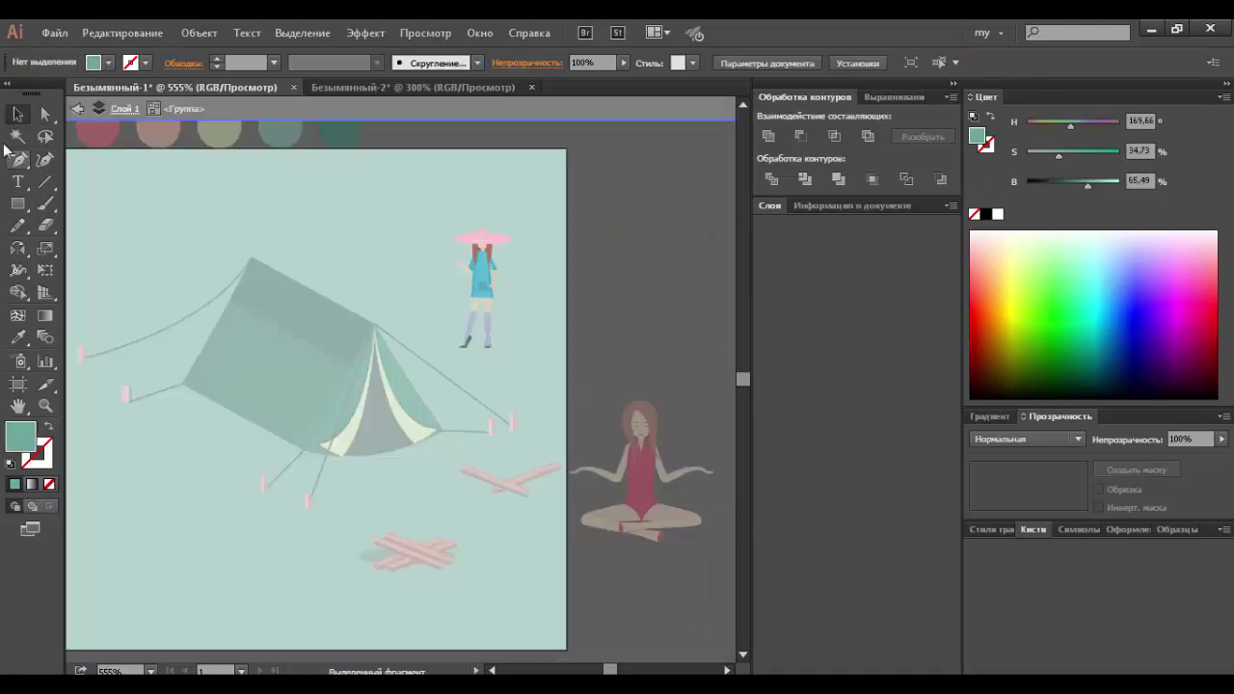
pyautogui.click(501, 240)
pyautogui.doubleClick(17, 135)
pyautogui.click(449, 286)
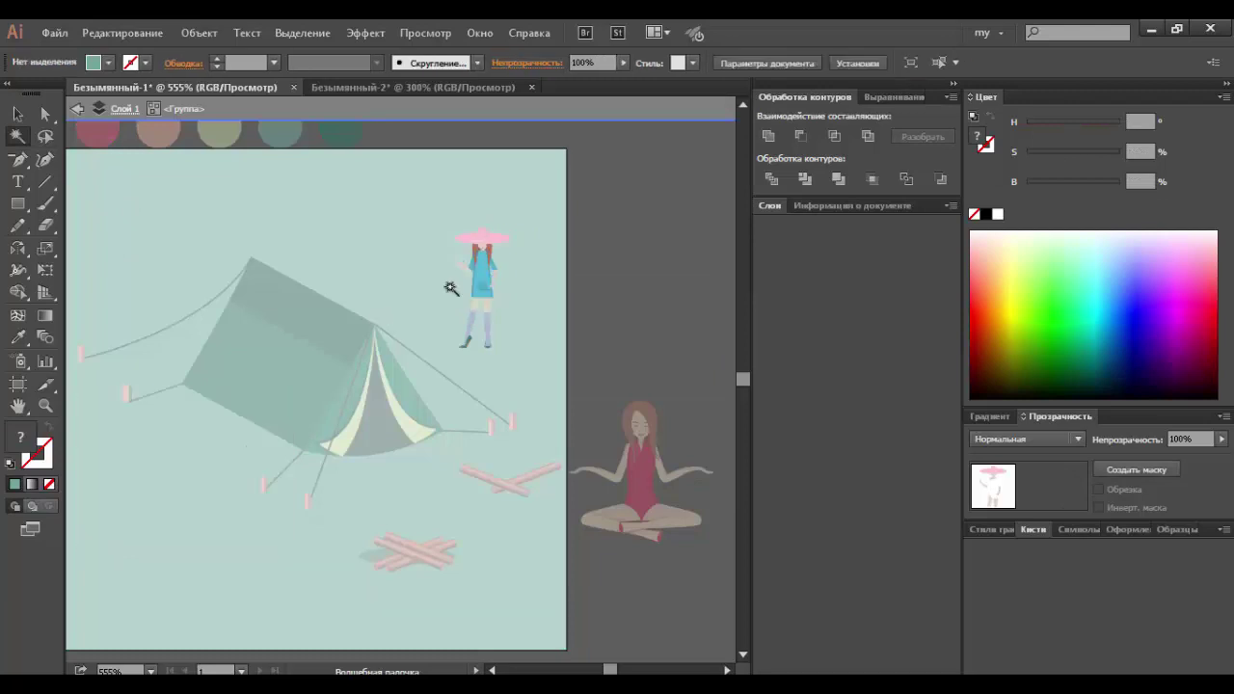
pyautogui.click(500, 238)
pyautogui.press('i')
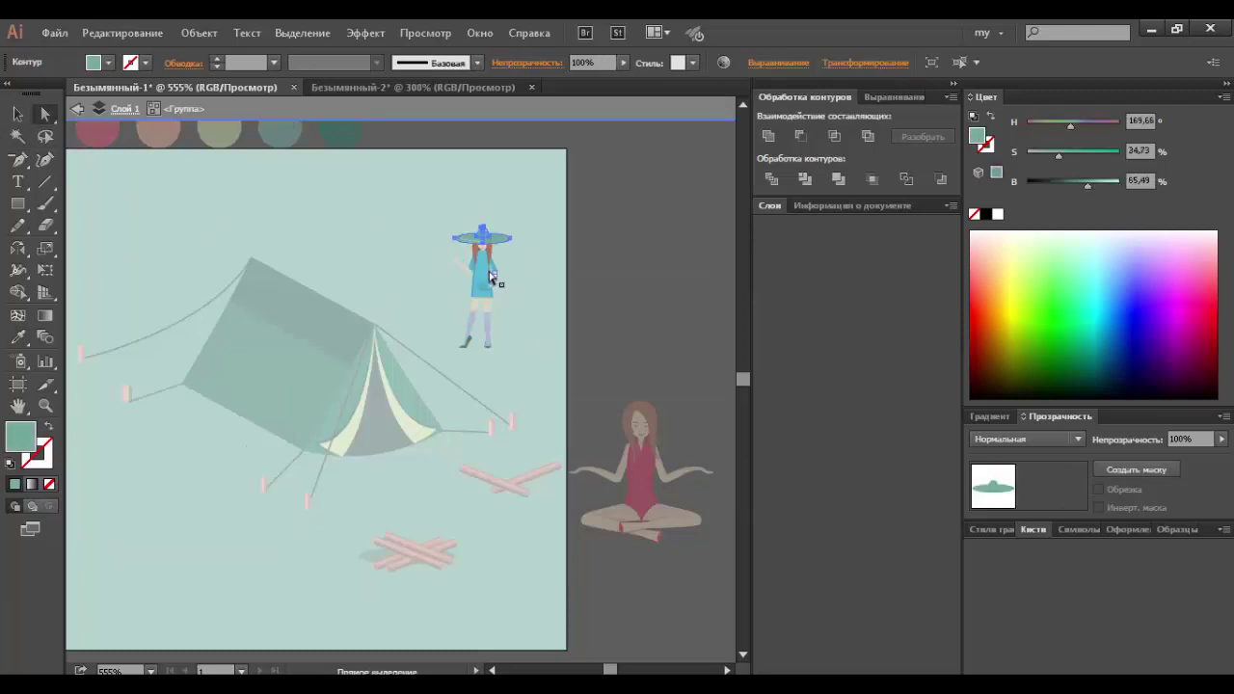
pyautogui.click(484, 270)
pyautogui.press('i')
# Step: Eyedrop light green onto the dress and its blue side panels, then darken it
pyautogui.click(221, 130)
pyautogui.press('z')
pyautogui.moveTo(557, 281); pyautogui.dragTo(428, 303)
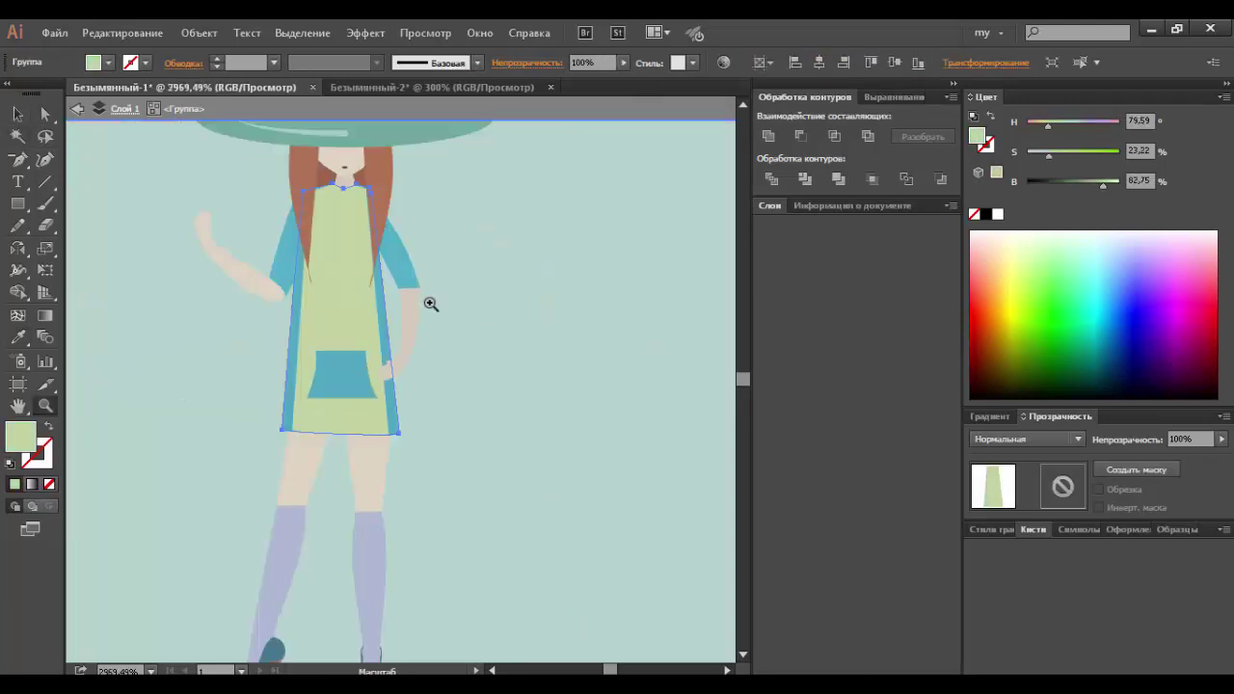
pyautogui.press('a')
pyautogui.click(291, 273)
pyautogui.press('i')
pyautogui.click(354, 289)
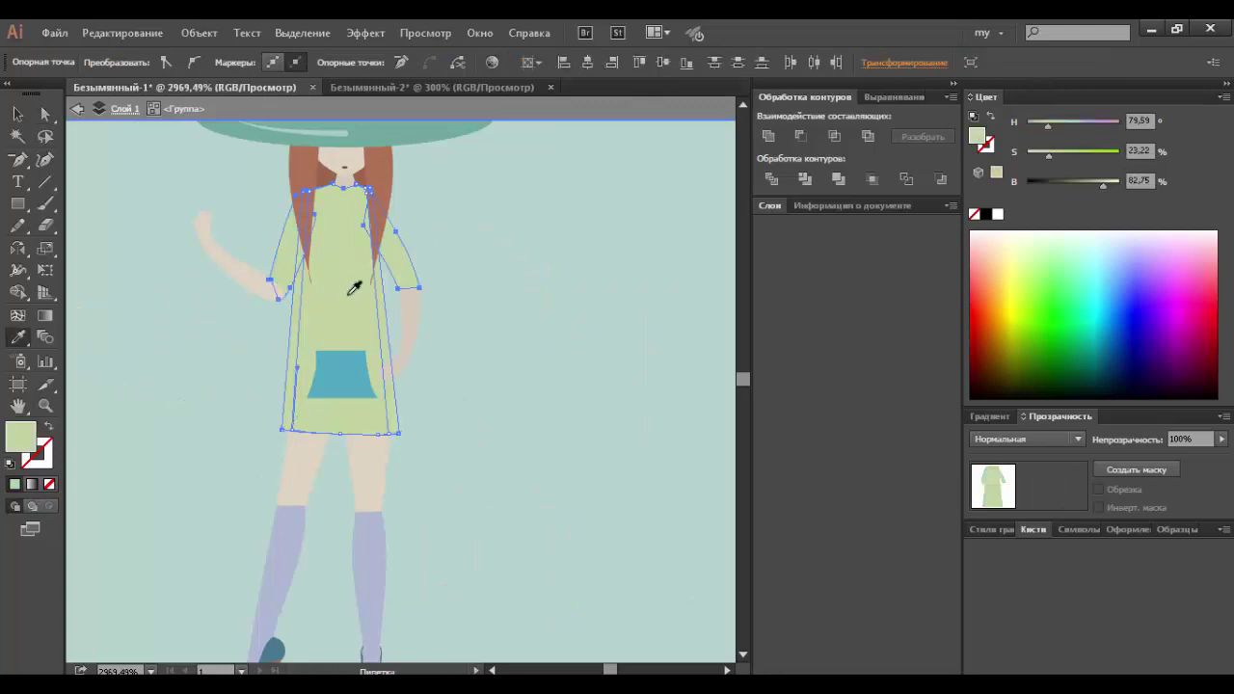
pyautogui.moveTo(1099, 193); pyautogui.dragTo(1094, 193)
pyautogui.press('v')
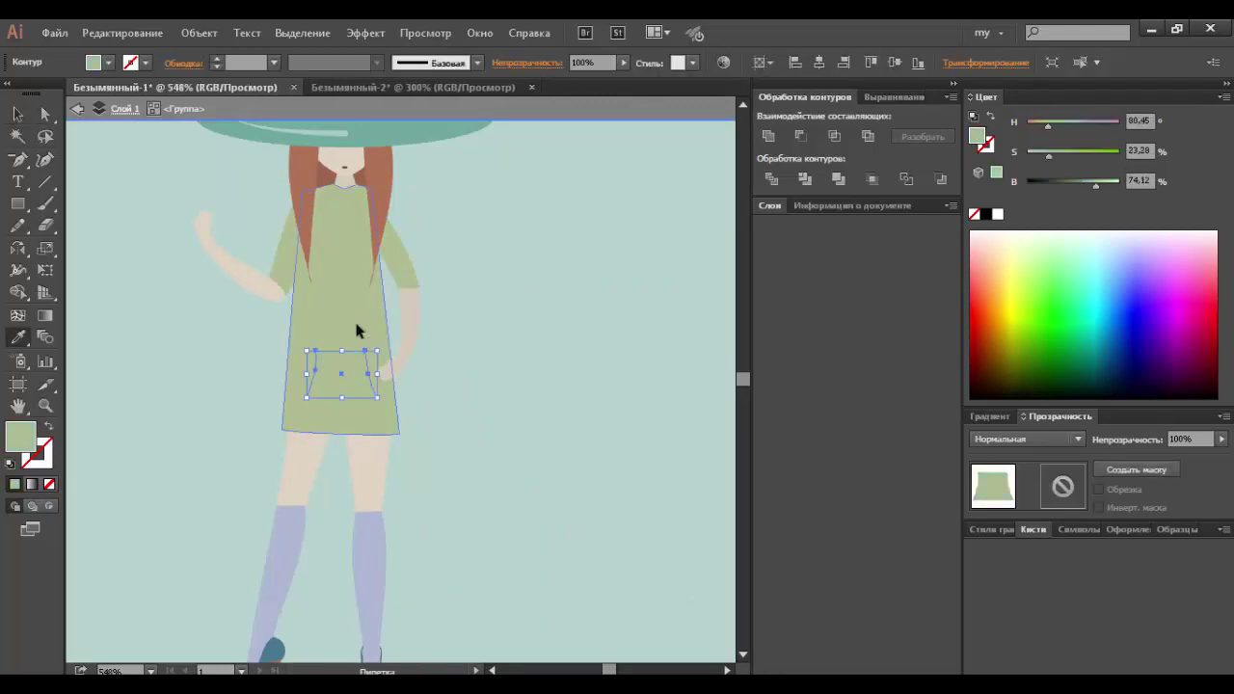
pyautogui.hotkey('ctrl', '0')
# Step: Touch up the dress colour, deselect it and zoom in on the standing girl
pyautogui.click(568, 260)
pyautogui.press('i')
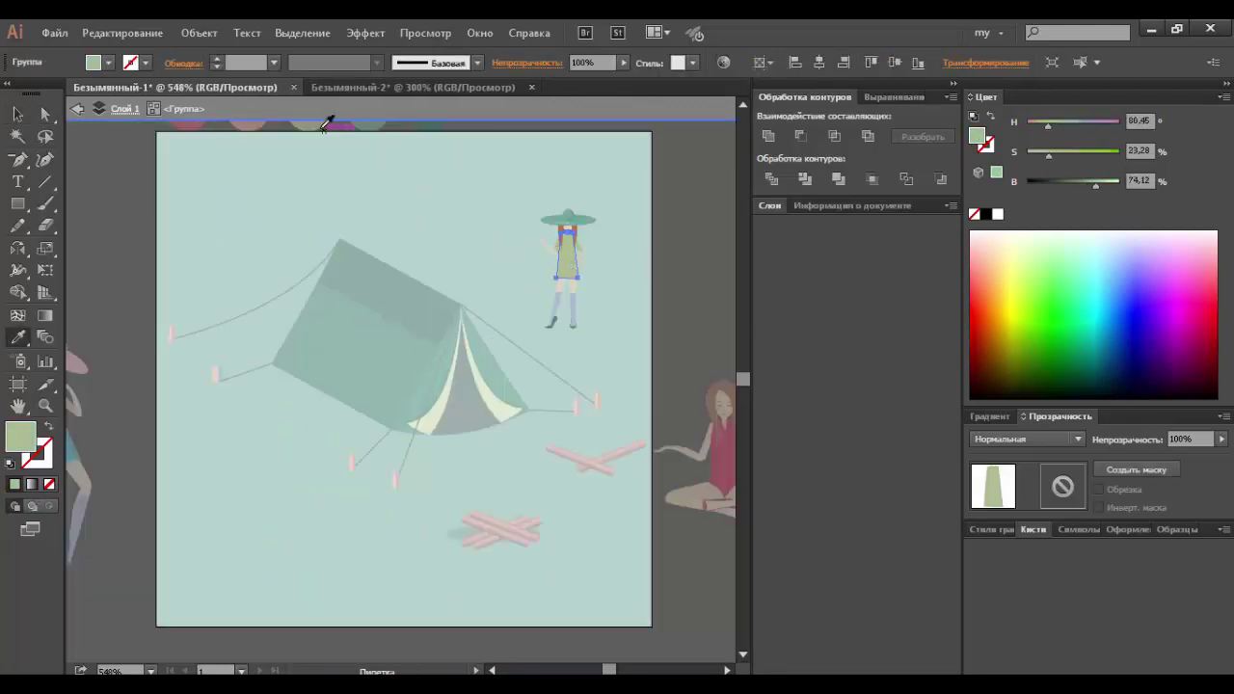
pyautogui.click(14, 115)
pyautogui.click(463, 207)
pyautogui.moveTo(537, 339); pyautogui.dragTo(593, 190)
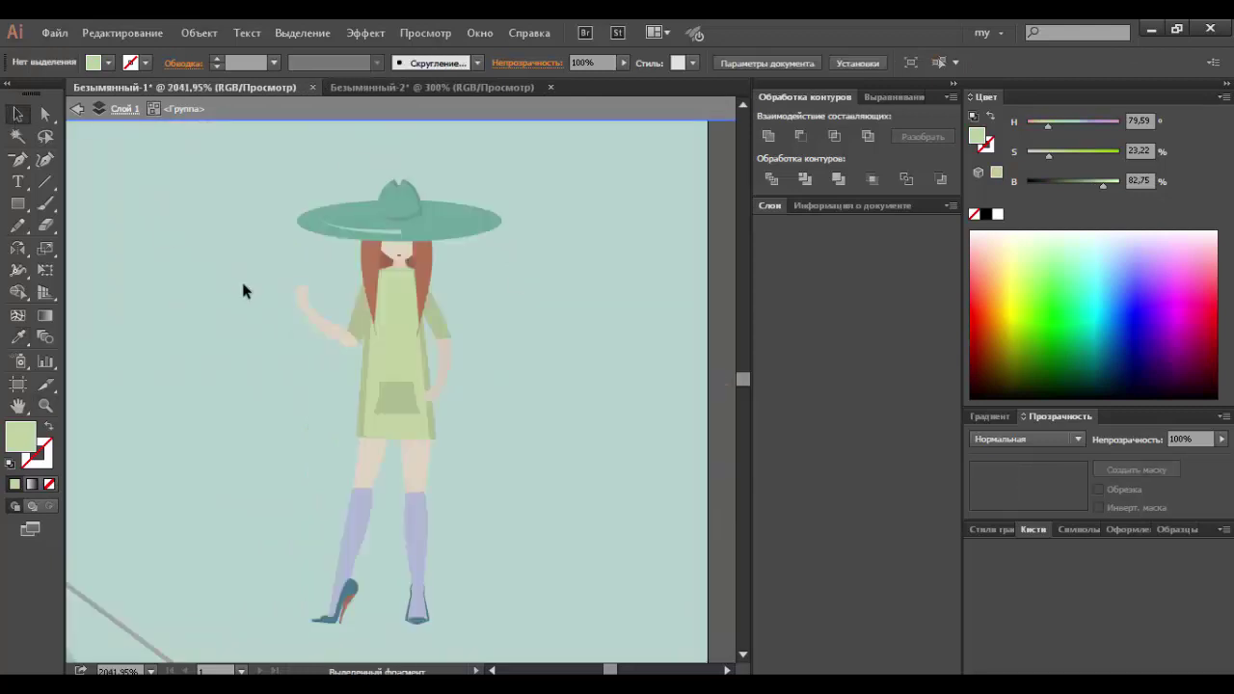
pyautogui.moveTo(242, 286); pyautogui.dragTo(248, 248)
# Step: Zoom in on the shoes, move the right shoe up the leg and ungroup it
pyautogui.click(349, 469)
pyautogui.press('a')
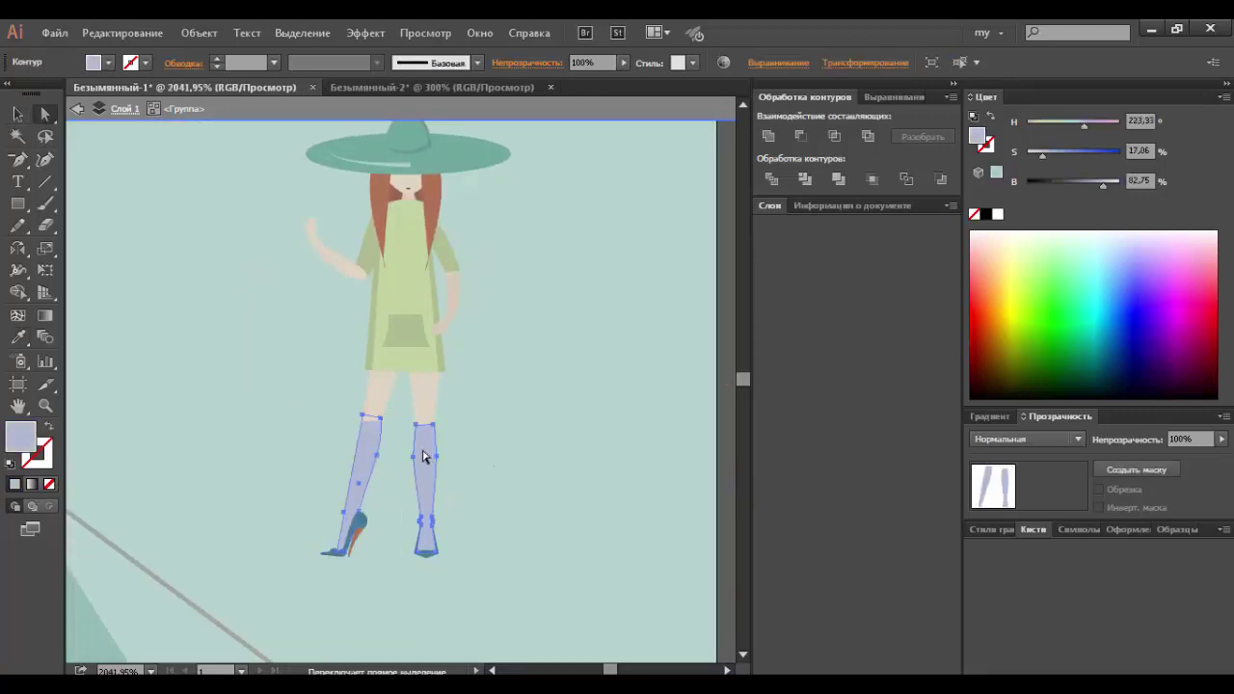
pyautogui.hotkey('ctrl', 'shift', 'a')
pyautogui.press('z')
pyautogui.moveTo(402, 551); pyautogui.dragTo(318, 502)
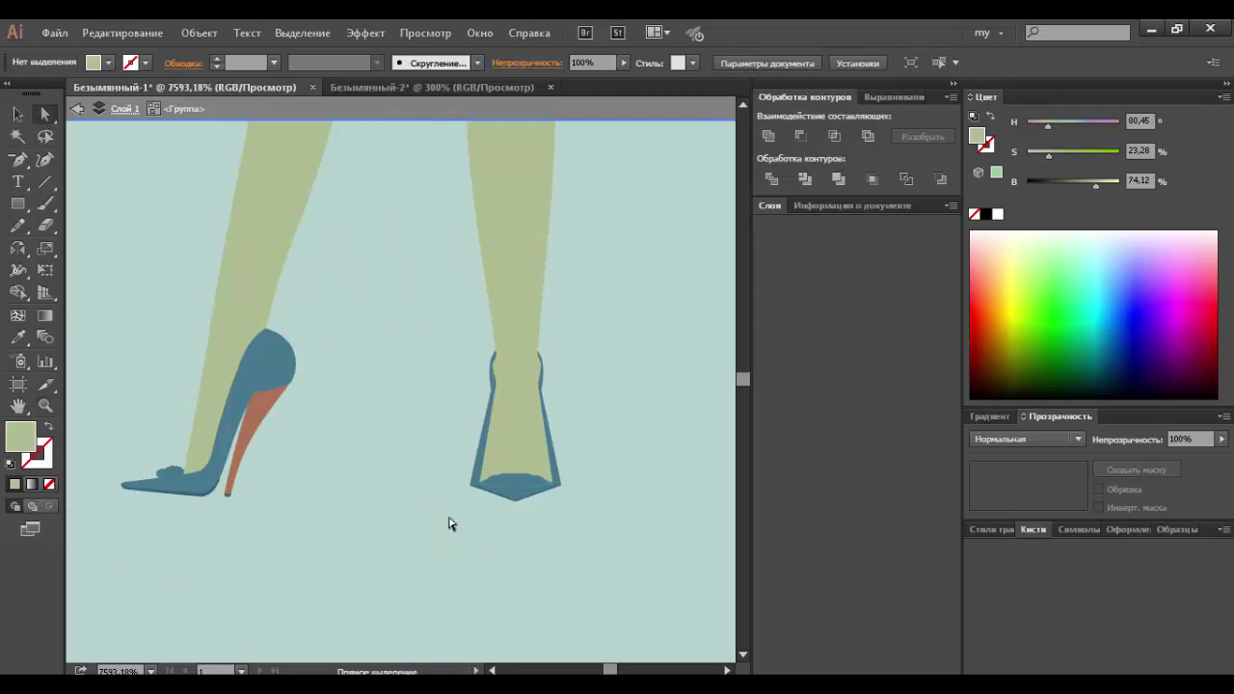
pyautogui.moveTo(518, 487); pyautogui.dragTo(512, 430)
pyautogui.press('v')
pyautogui.rightClick(527, 533)
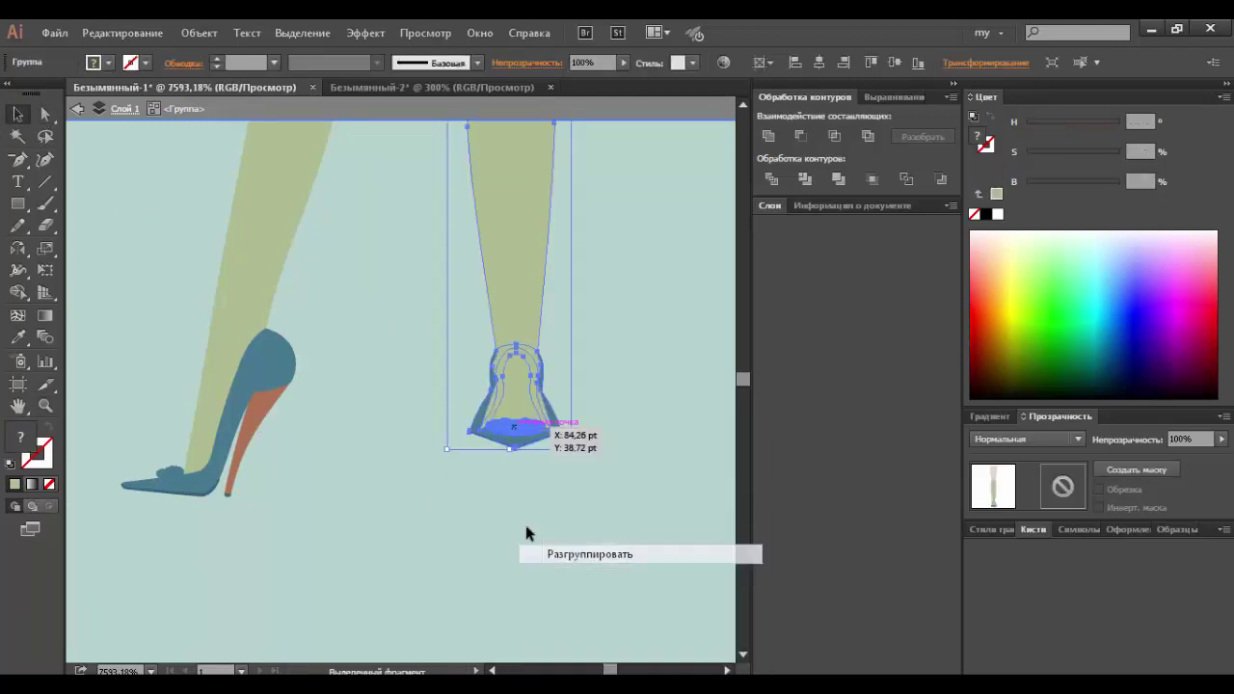
pyautogui.click(590, 555)
pyautogui.click(539, 441)
pyautogui.press('Delete')
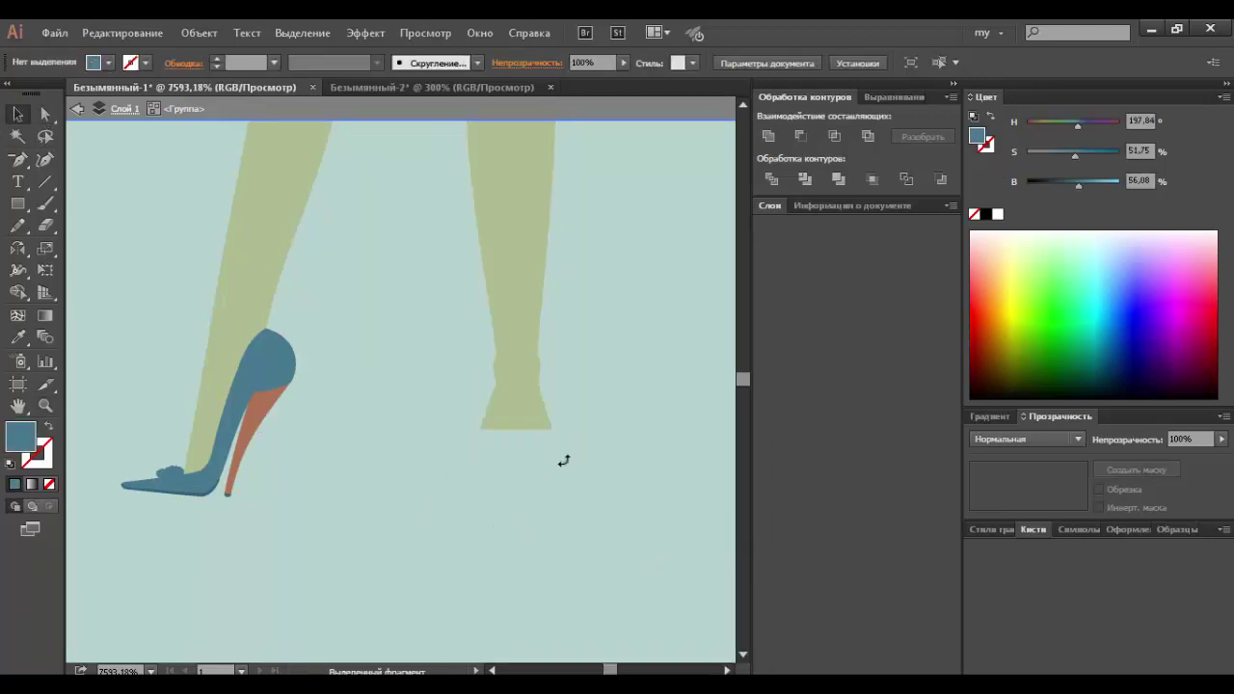
pyautogui.hotkey('ctrl', 'z')
# Step: Draw a small rectangle over the shoe strap and free-distort it into a shoe shape
pyautogui.click(551, 484)
pyautogui.moveTo(18, 204)
pyautogui.mouseDown()
pyautogui.moveTo(126, 247)
pyautogui.moveTo(67, 212)
pyautogui.mouseUp()
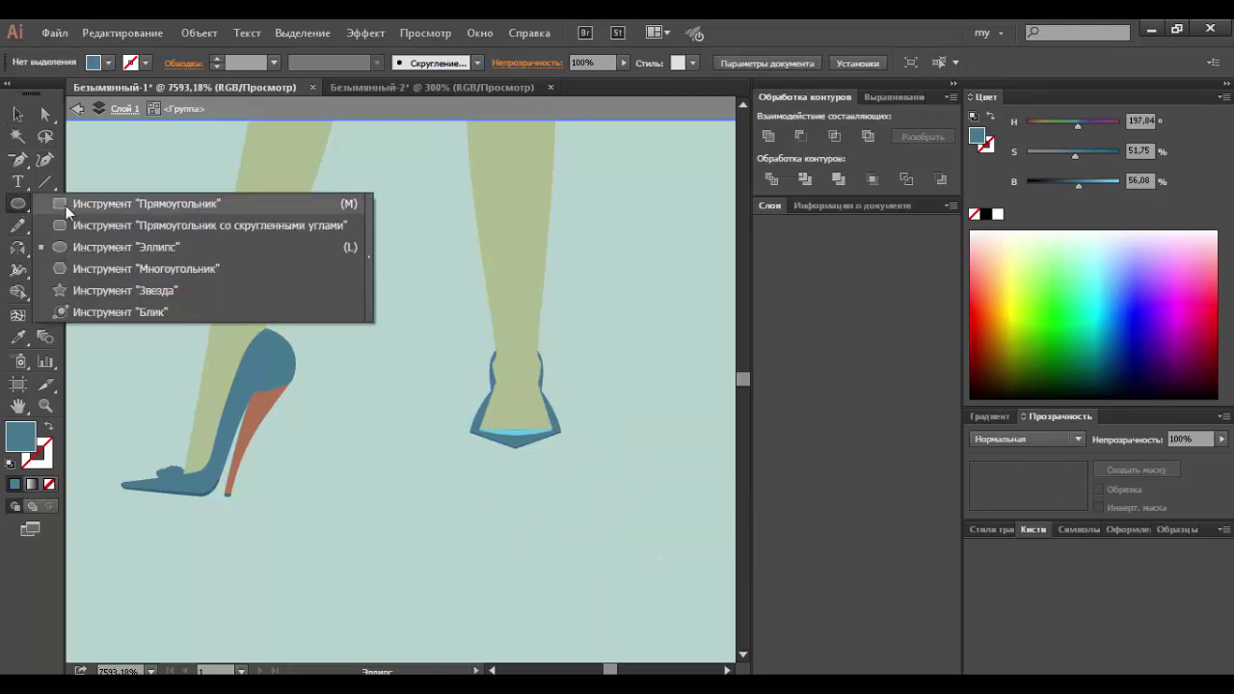
pyautogui.moveTo(486, 384)
pyautogui.mouseDown()
pyautogui.moveTo(547, 397)
pyautogui.moveTo(517, 453)
pyautogui.mouseUp()
pyautogui.press('v')
pyautogui.press('e')
pyautogui.press('v')
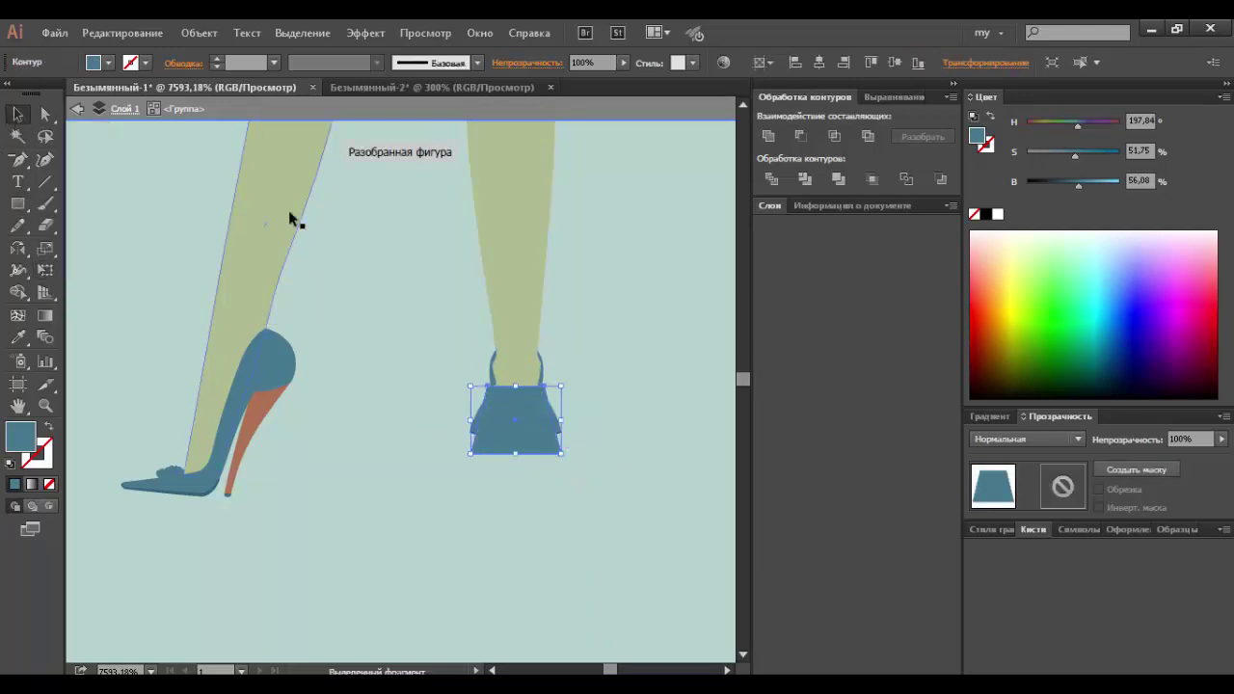
pyautogui.click(523, 435)
pyautogui.press('a')
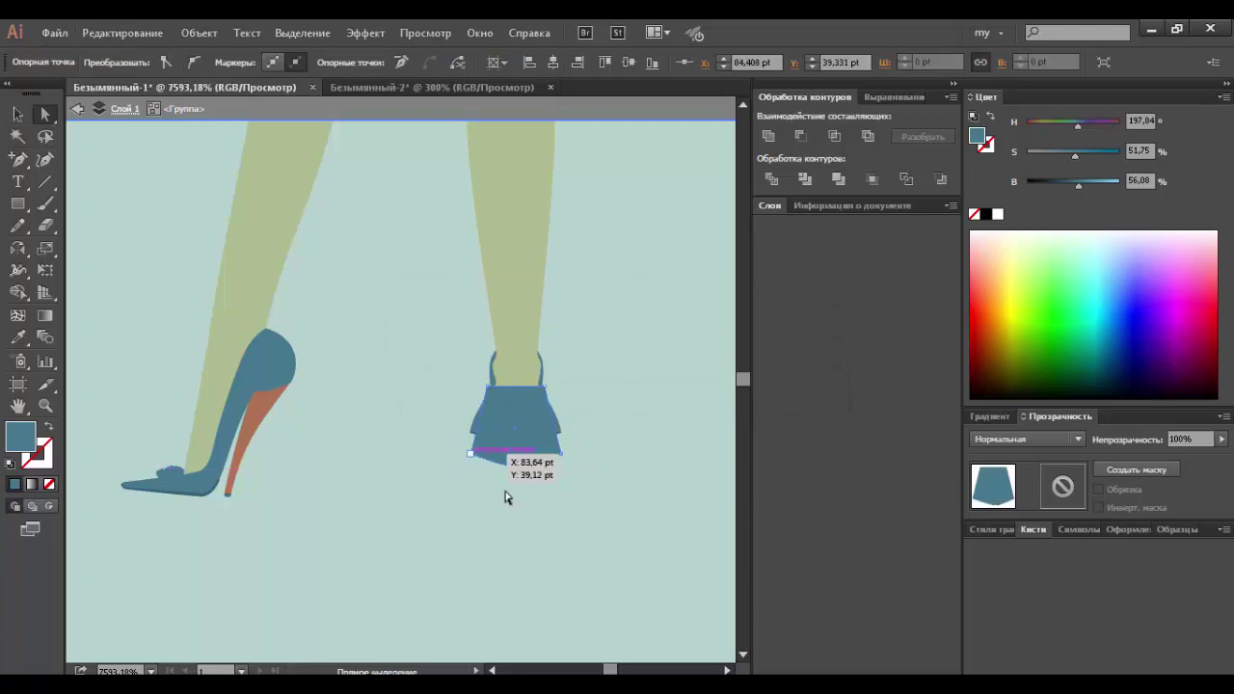
# Step: Try erasing parts of the blue bag, then undo the erasures
pyautogui.click(17, 114)
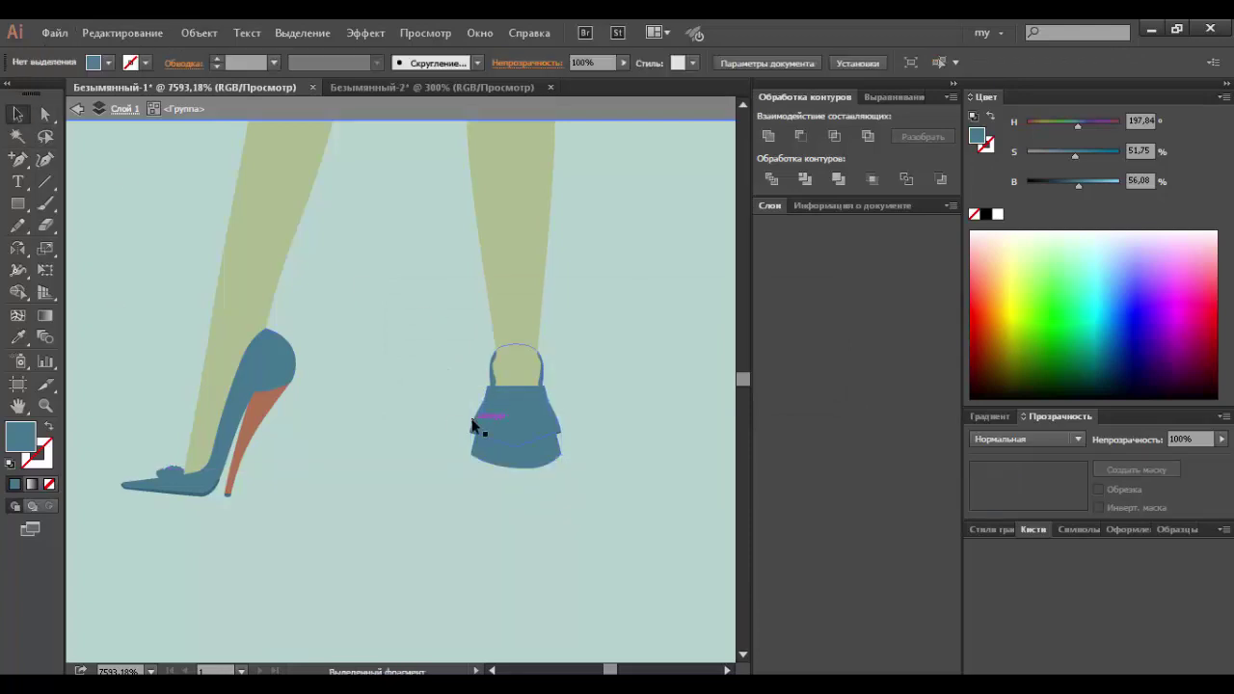
pyautogui.click(473, 419)
pyautogui.moveTo(503, 471); pyautogui.dragTo(573, 394)
pyautogui.press('v')
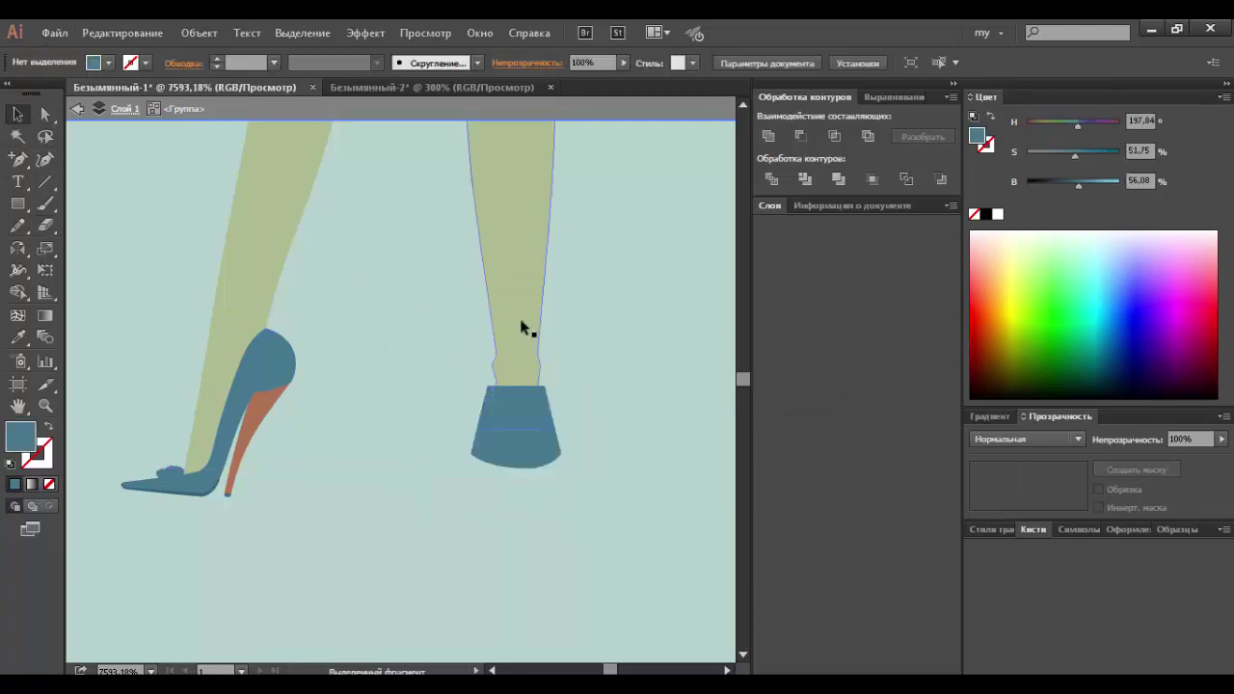
pyautogui.hotkey('ctrl', 'z')
pyautogui.moveTo(479, 427); pyautogui.dragTo(524, 469)
pyautogui.hotkey('ctrl', 'z')
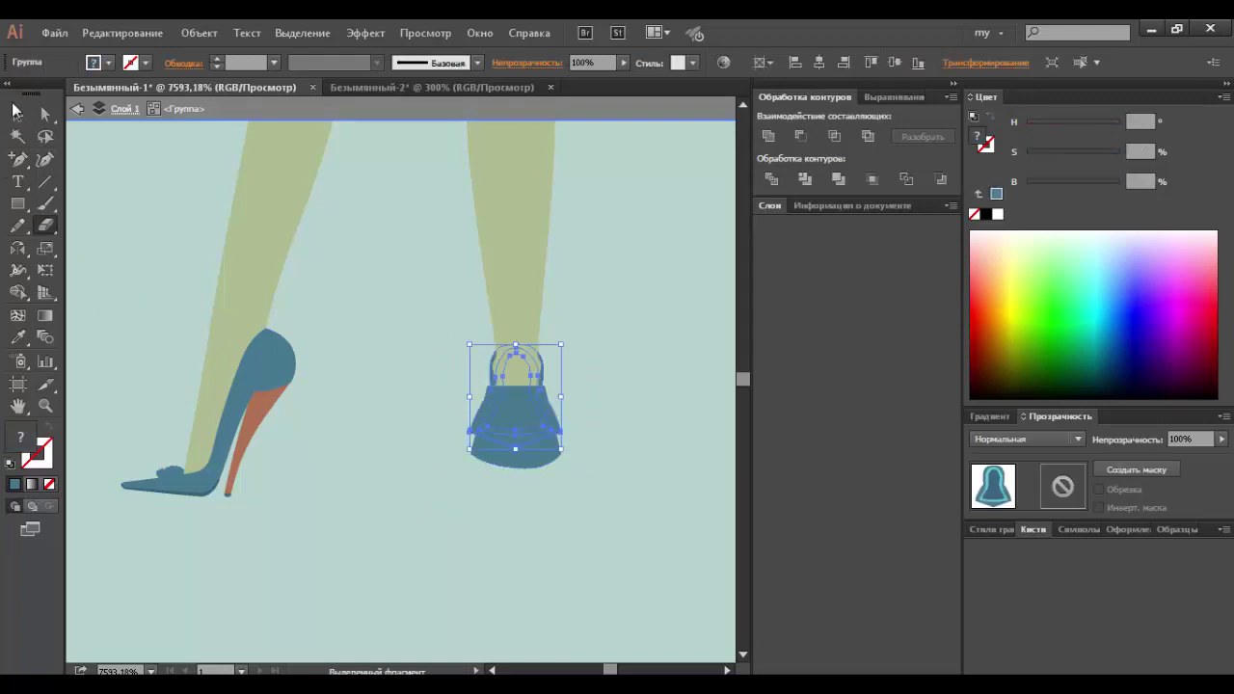
pyautogui.press('v')
pyautogui.hotkey('ctrl', 'shift', 'z')
pyautogui.hotkey('ctrl', 'z')
# Step: Taper the bag's body into a trapezoid with Free Transform
pyautogui.press('e')
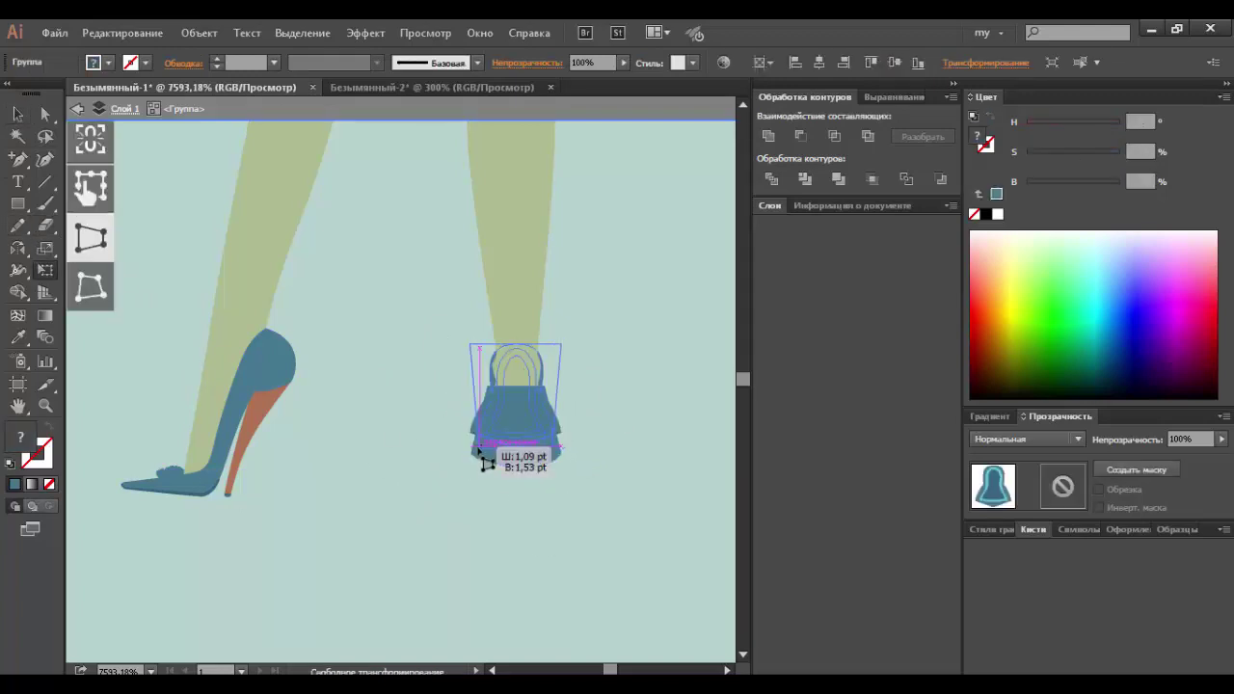
pyautogui.moveTo(487, 463)
pyautogui.mouseDown()
pyautogui.moveTo(479, 451)
pyautogui.moveTo(529, 441)
pyautogui.mouseUp()
pyautogui.click(17, 116)
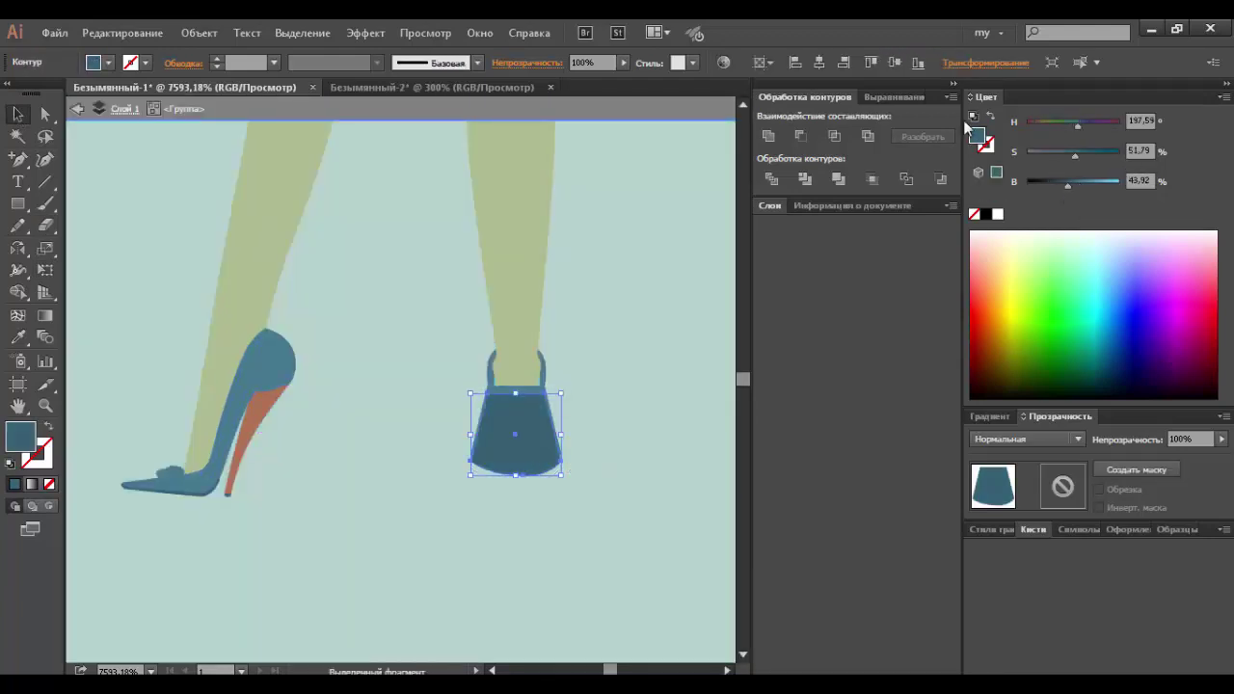
pyautogui.click(689, 386)
# Step: Ungroup and delete the high-heel shoe on the left leg
pyautogui.rightClick(288, 370)
pyautogui.click(277, 460)
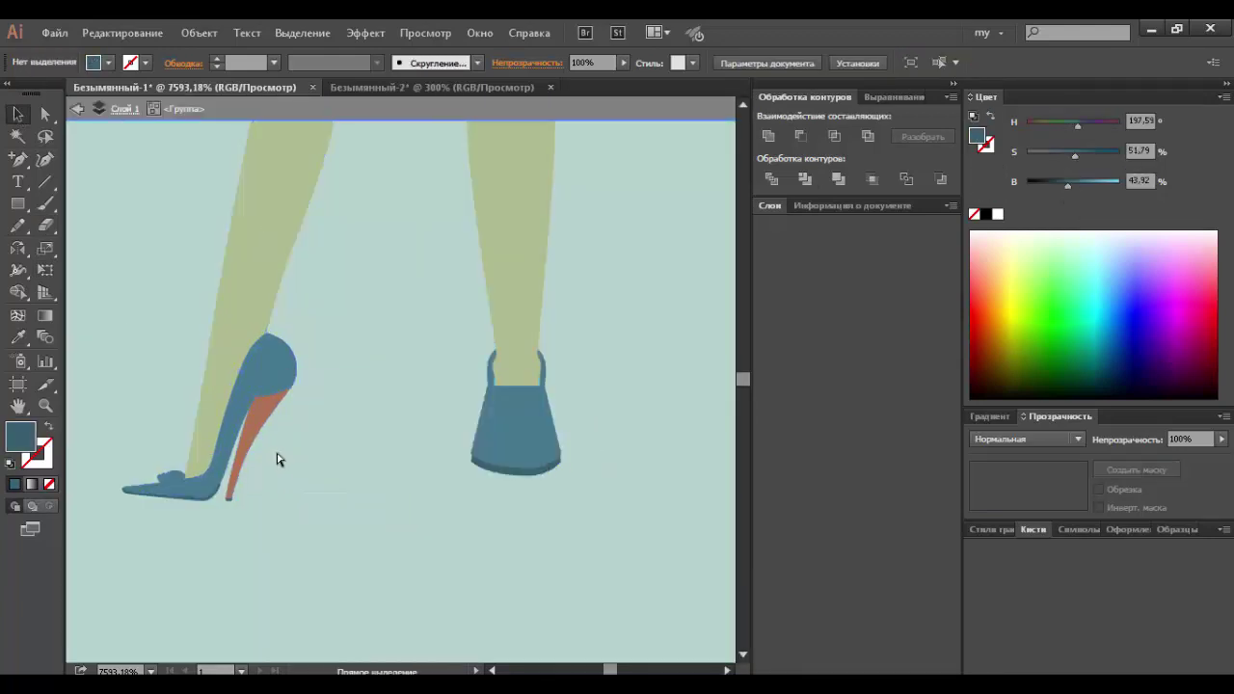
pyautogui.rightClick(310, 453)
pyautogui.rightClick(222, 453)
pyautogui.click(322, 510)
pyautogui.press('Delete')
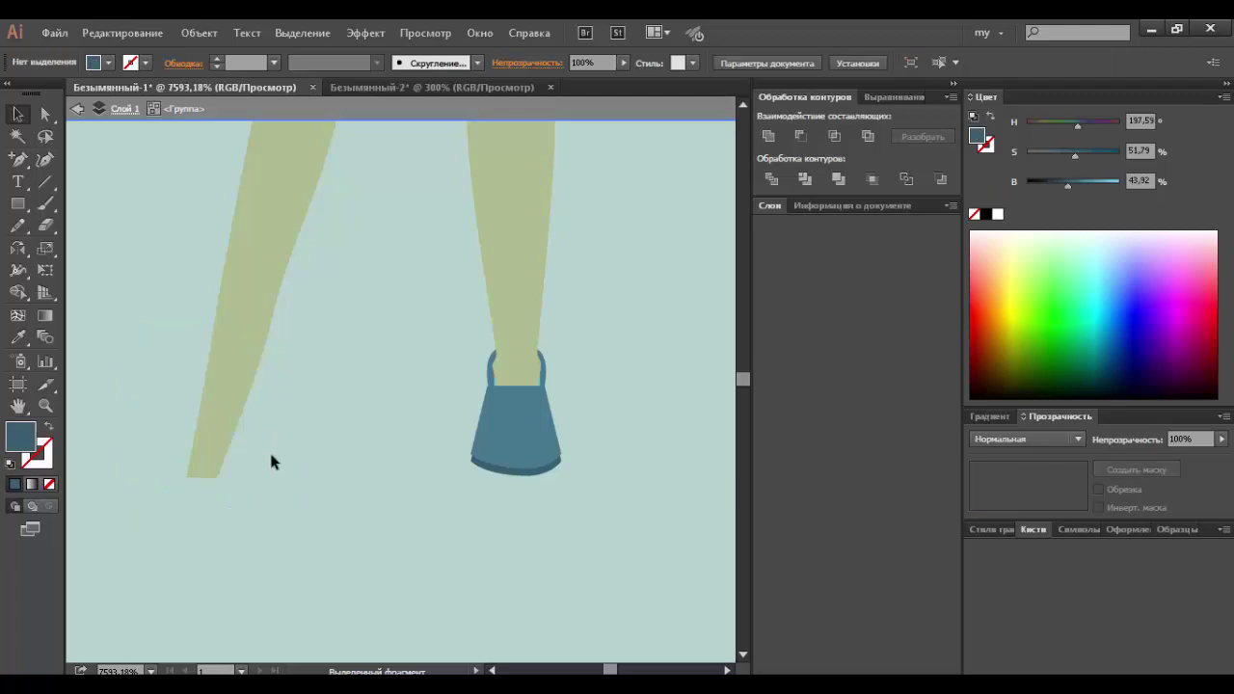
# Step: Shorten the left leg by dragging its bottom end upward with Direct Selection
pyautogui.press('a')
pyautogui.moveTo(206, 474)
pyautogui.mouseDown()
pyautogui.moveTo(205, 429)
pyautogui.moveTo(375, 457)
pyautogui.mouseUp()
pyautogui.click(179, 248)
pyautogui.hscroll(-2, 386, 386)
# Step: Draw an ellipse, erase its lower half, and fill it with the right shoe's blue
pyautogui.click(18, 204)
pyautogui.click(126, 247)
pyautogui.hotkey('shift', 'e')
pyautogui.moveTo(99, 483); pyautogui.dragTo(502, 431)
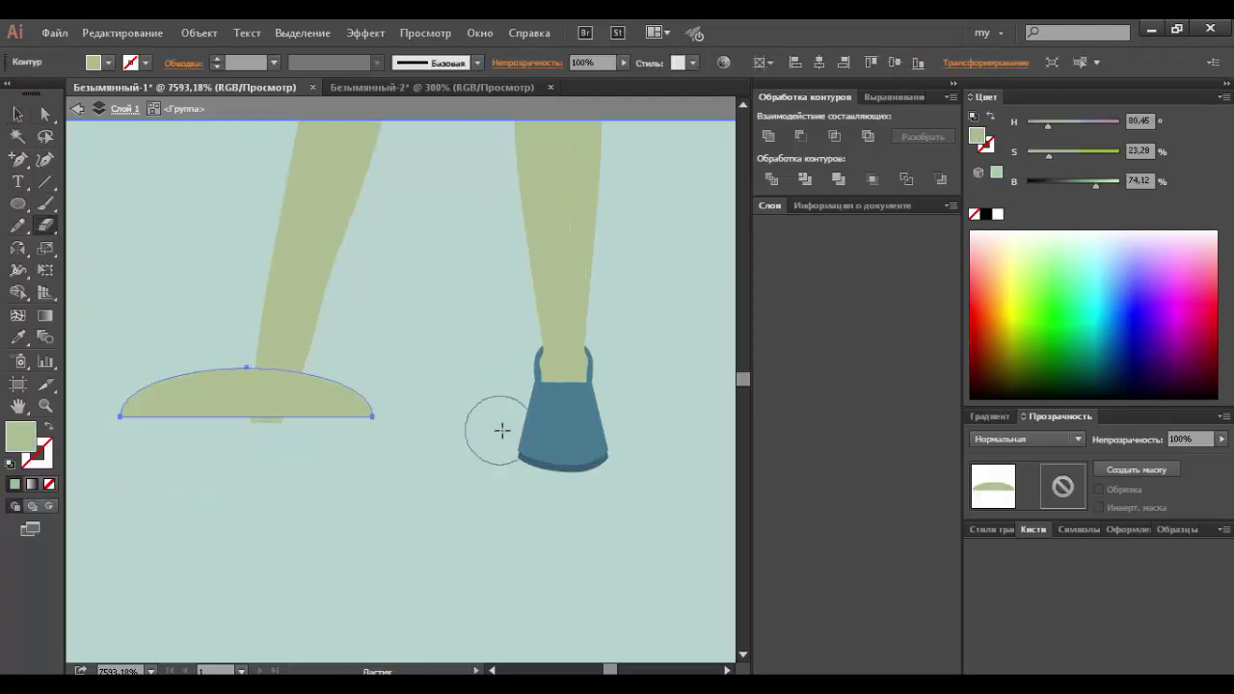
pyautogui.press('i')
pyautogui.click(559, 429)
pyautogui.click(17, 114)
# Step: Narrow the half-oval shoe, give it a darker blue sole, and position it under the leg
pyautogui.click(349, 390)
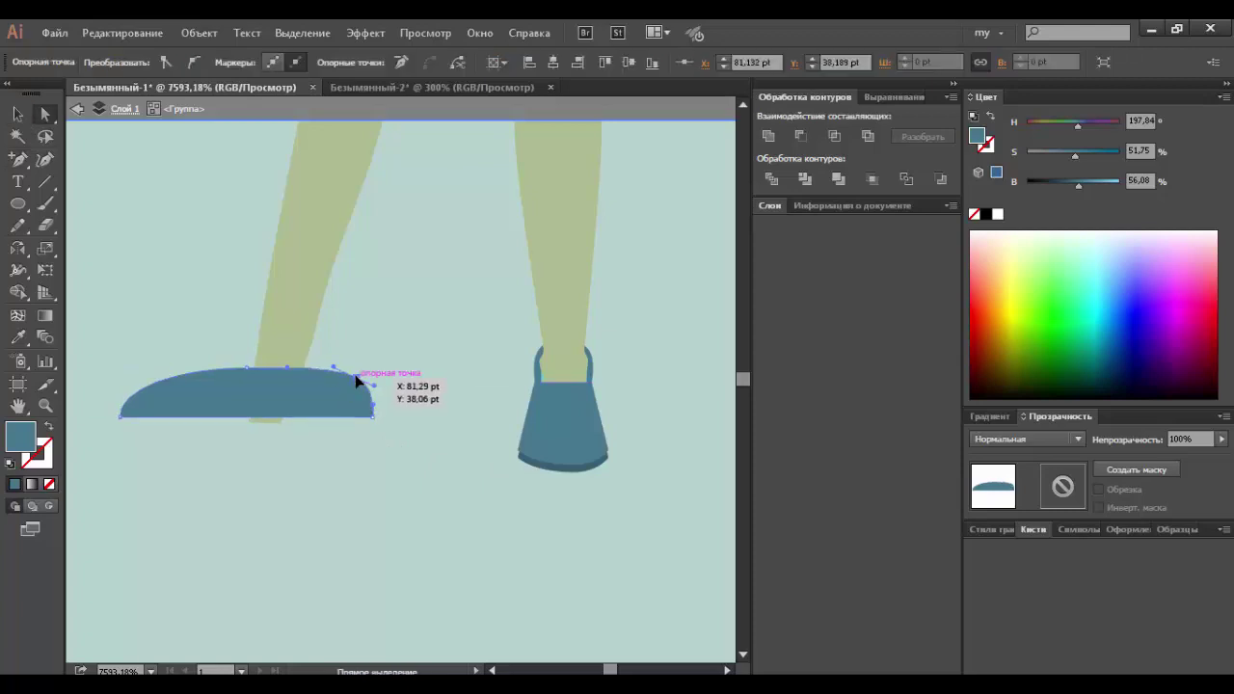
pyautogui.moveTo(362, 405)
pyautogui.mouseDown()
pyautogui.moveTo(238, 418)
pyautogui.moveTo(264, 423)
pyautogui.mouseUp()
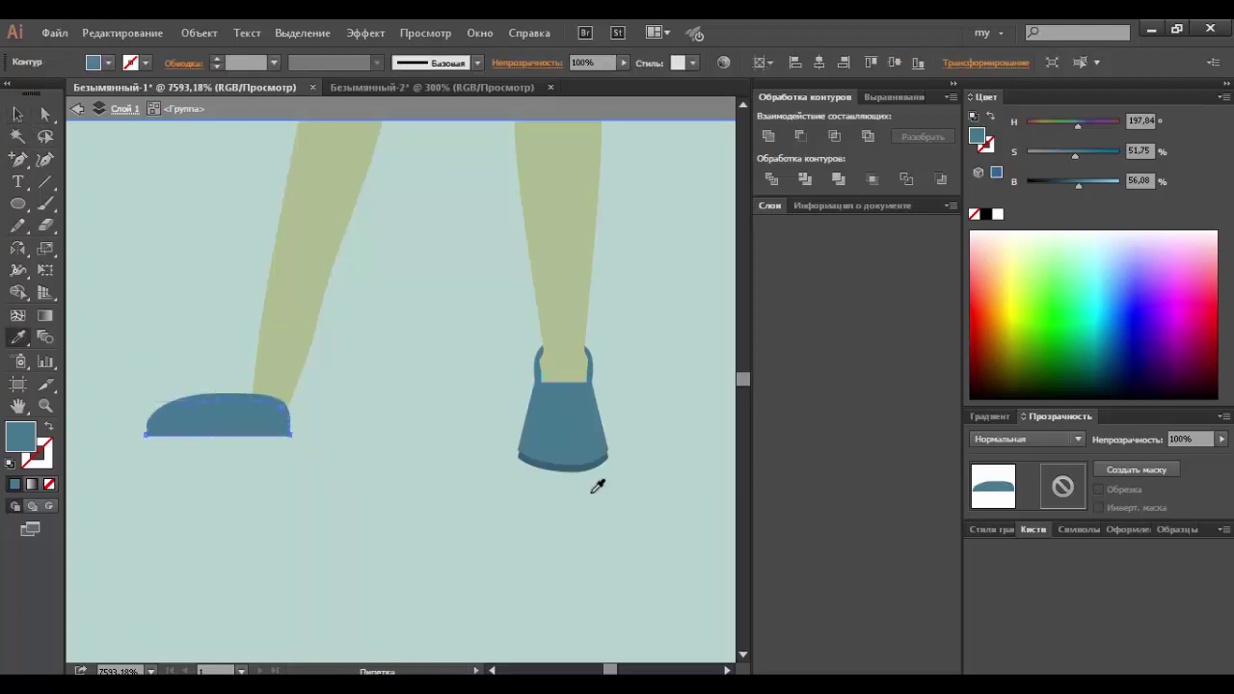
pyautogui.click(541, 408)
pyautogui.press('v')
pyautogui.click(200, 249)
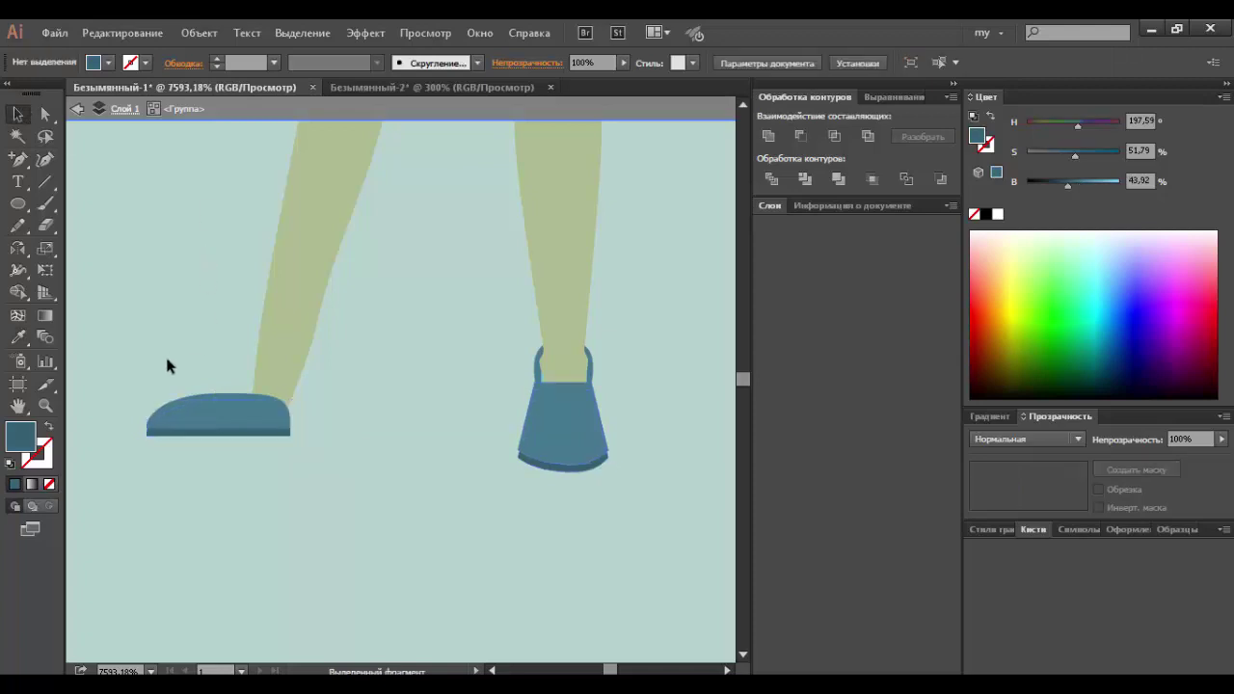
pyautogui.click(151, 415)
pyautogui.moveTo(235, 414); pyautogui.dragTo(245, 418)
# Step: Compare the new shoe with the right shoe and fit the whole artboard in view
pyautogui.click(439, 417)
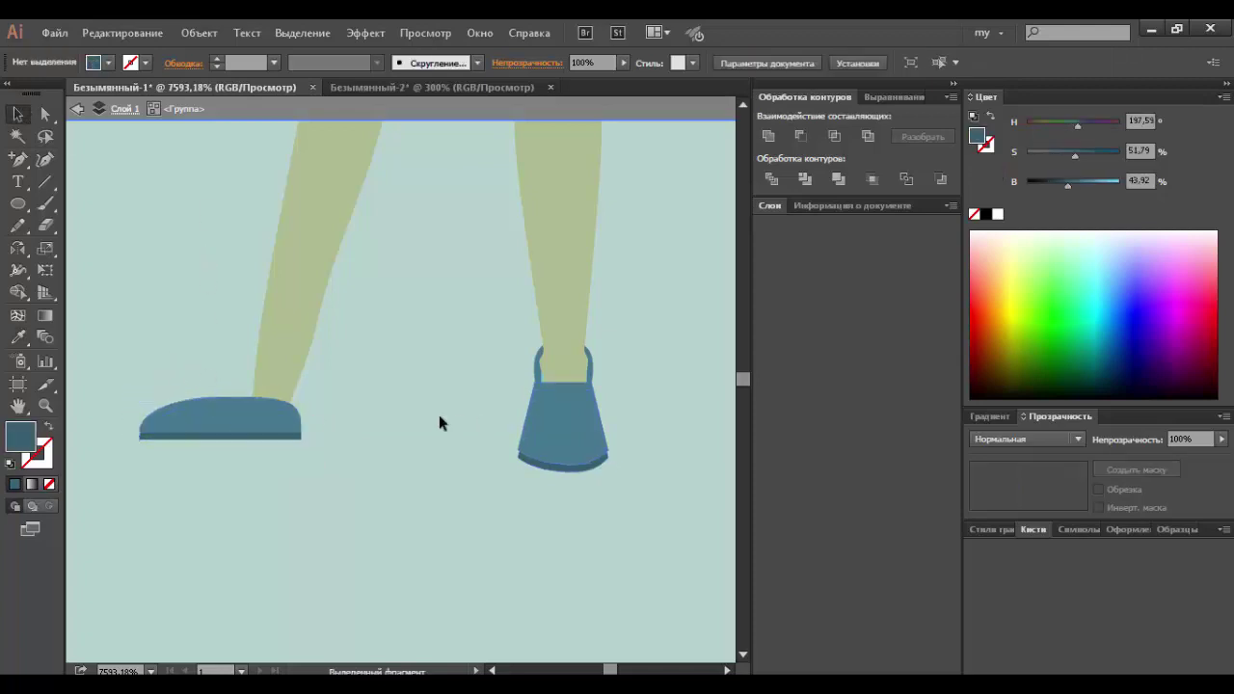
pyautogui.click(561, 461)
pyautogui.click(562, 502)
pyautogui.hotkey('ctrl', '0')
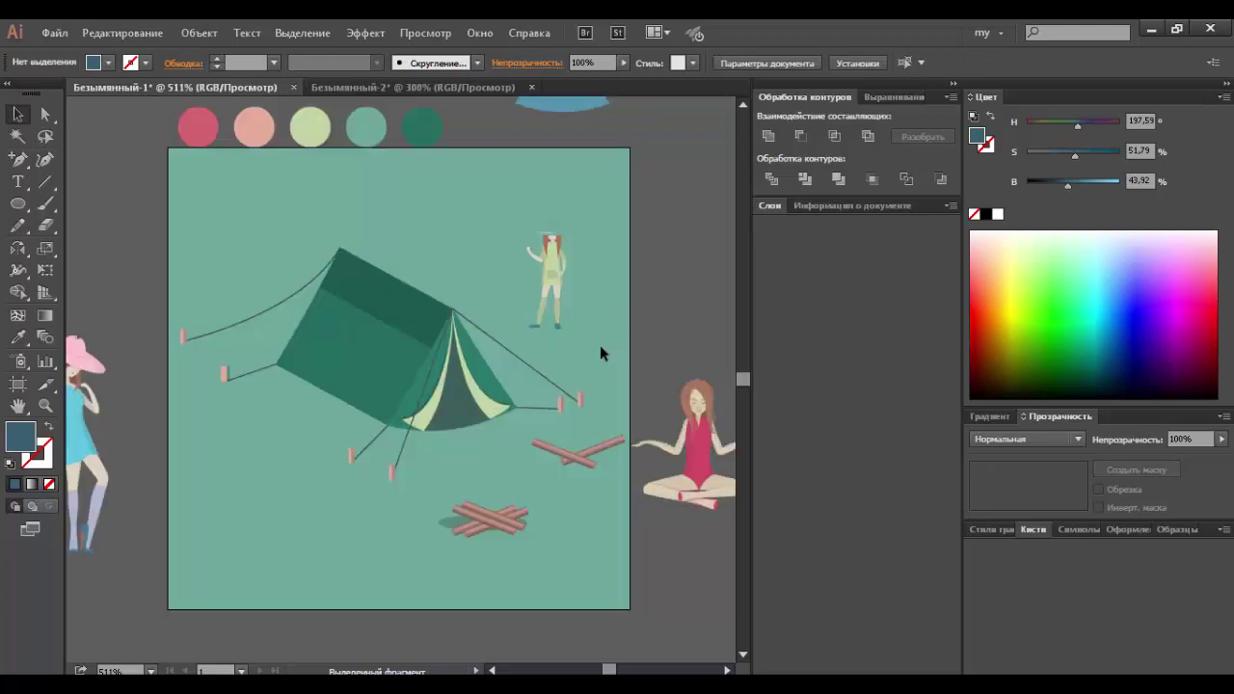
# Step: Move the small standing girl onto the front of the tent
pyautogui.click(561, 280)
pyautogui.moveTo(555, 237); pyautogui.dragTo(492, 304)
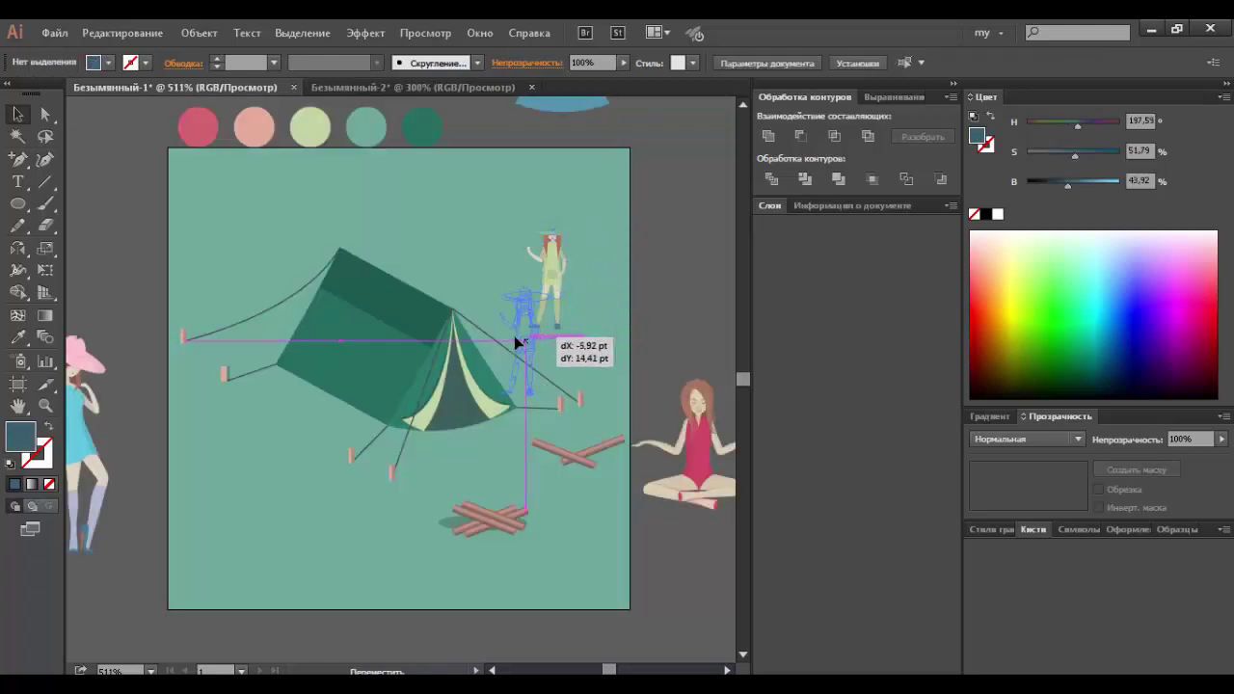
pyautogui.click(578, 278)
# Step: Color the hat brim and crown with the dark tent green
pyautogui.press('a')
pyautogui.click(490, 262)
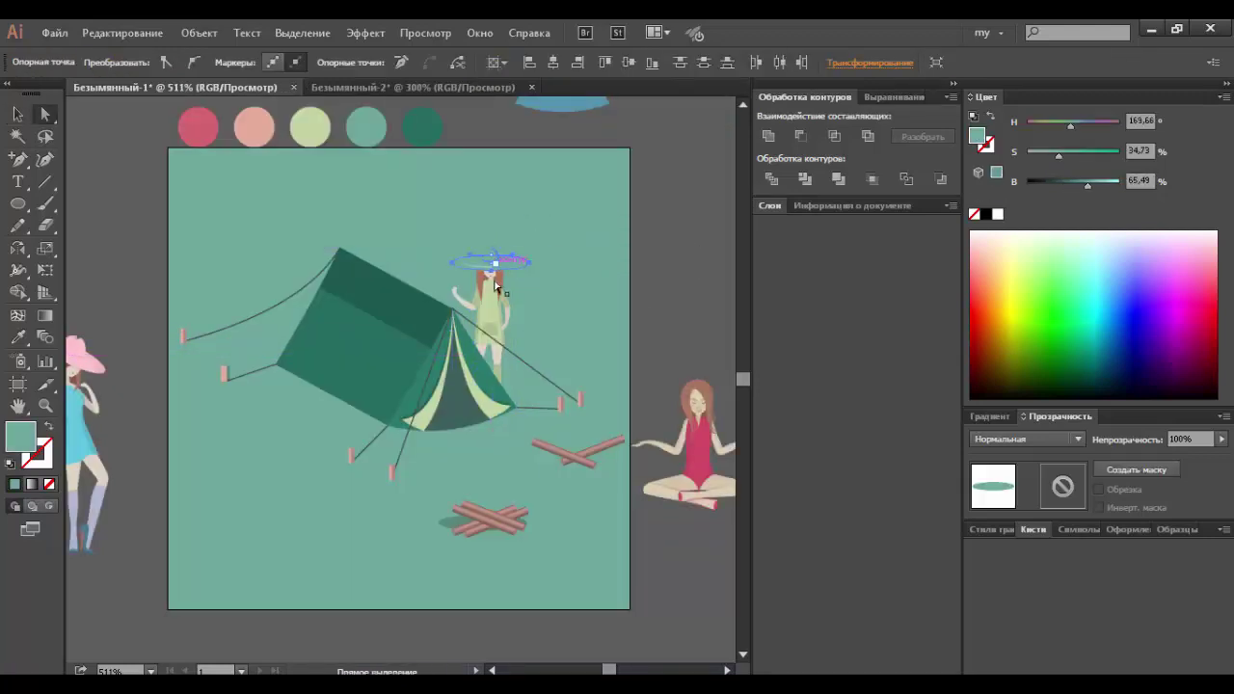
pyautogui.press('i')
pyautogui.click(422, 126)
pyautogui.press('v')
pyautogui.scroll(5, 489, 262)
pyautogui.click(473, 276)
pyautogui.press('i')
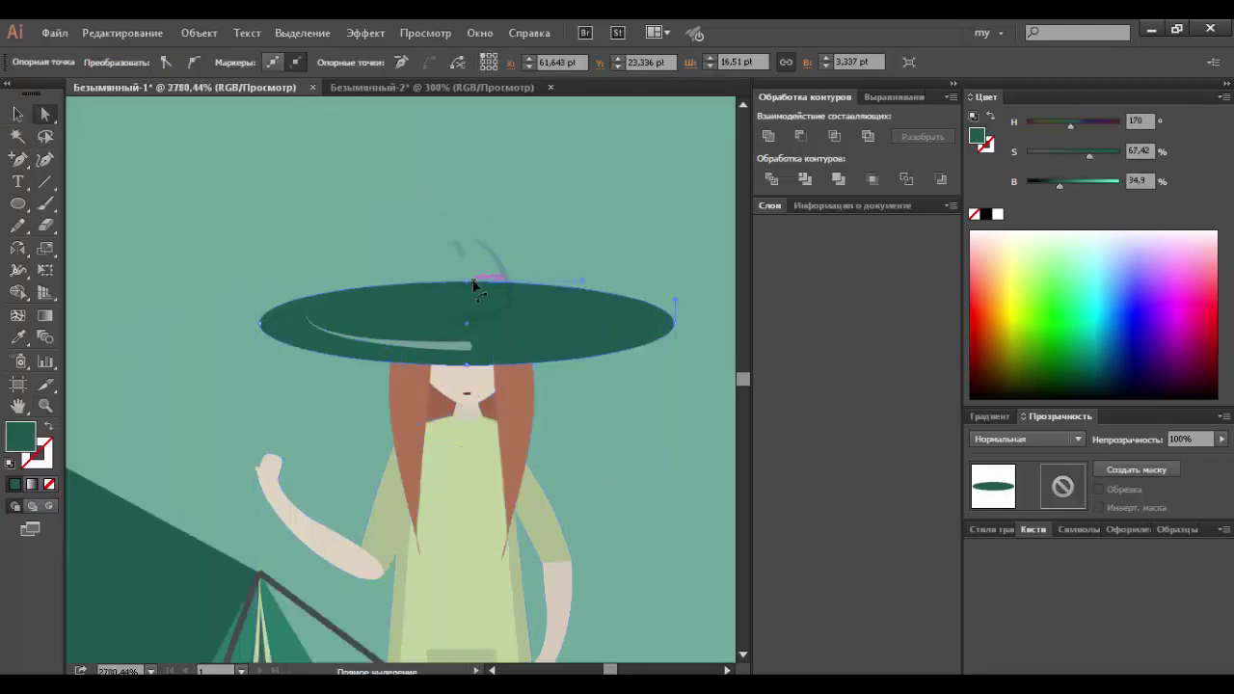
pyautogui.click(564, 311)
pyautogui.press('v')
# Step: Inside the hat group, narrow the brim ellipse horizontally around its centre
pyautogui.click(344, 299)
pyautogui.doubleClick(392, 319)
pyautogui.click(405, 327)
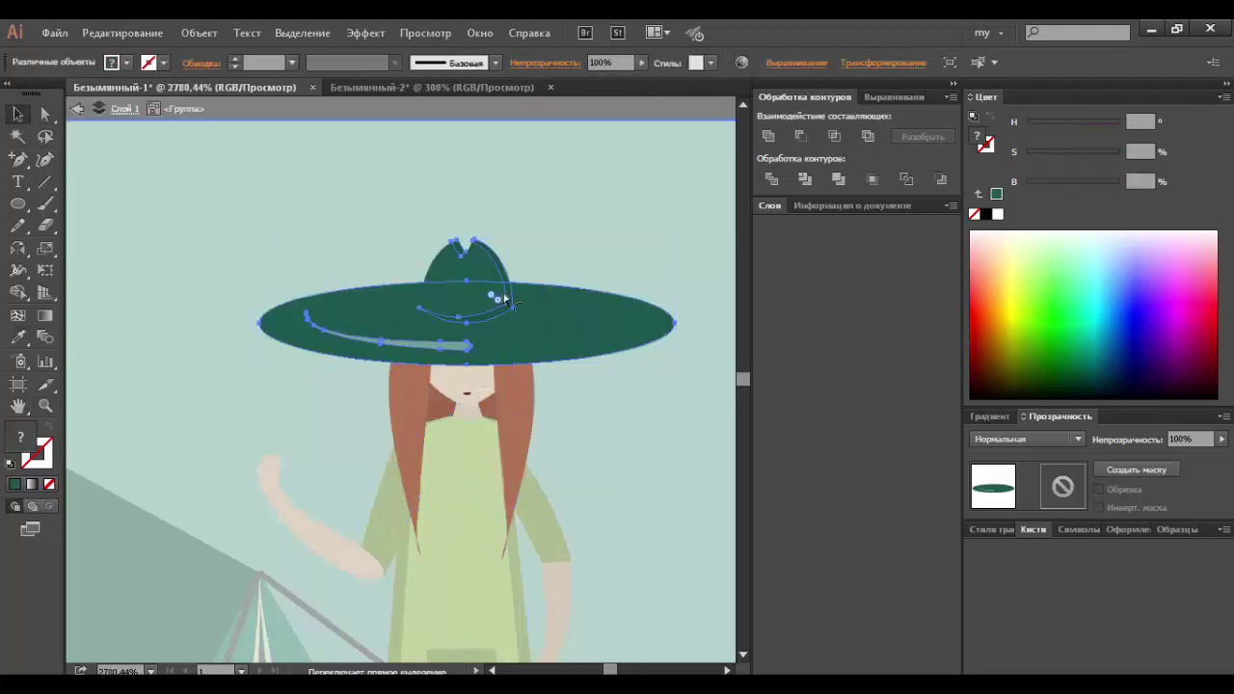
pyautogui.moveTo(675, 323); pyautogui.dragTo(572, 323)
pyautogui.click(424, 342)
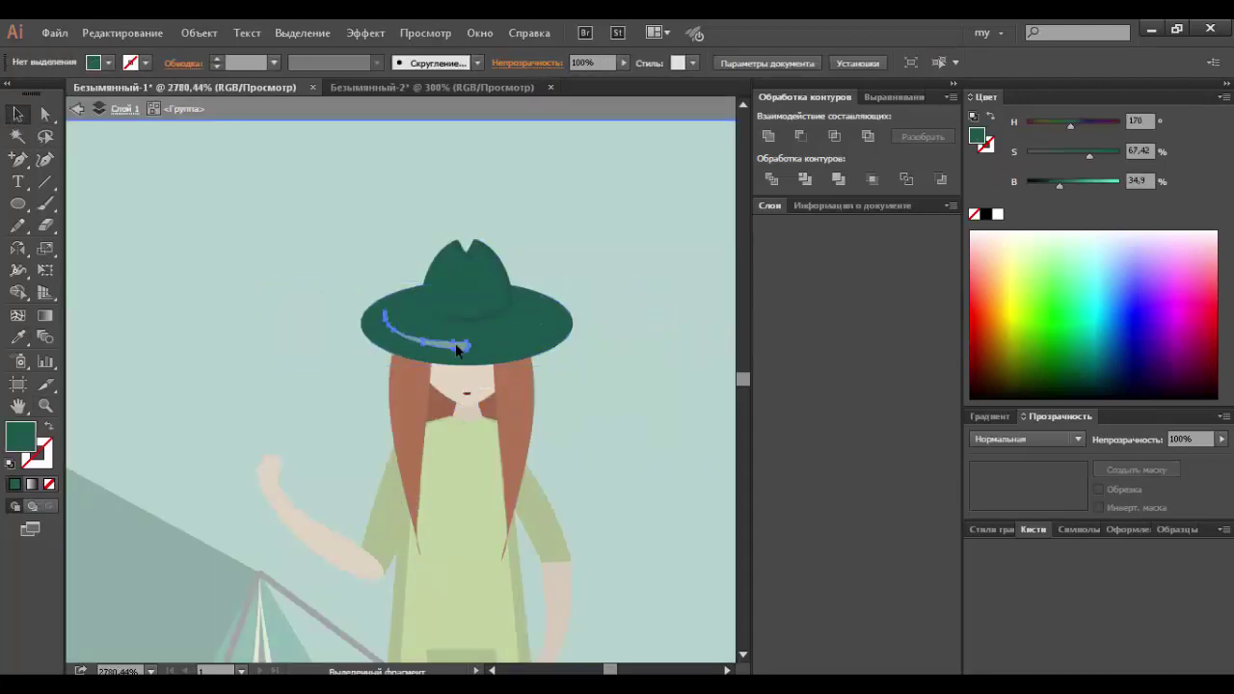
pyautogui.doubleClick(656, 285)
# Step: In the isolated girl group, reflect the raised arm and rotate it to lie horizontal
pyautogui.scroll(-3, 623, 289)
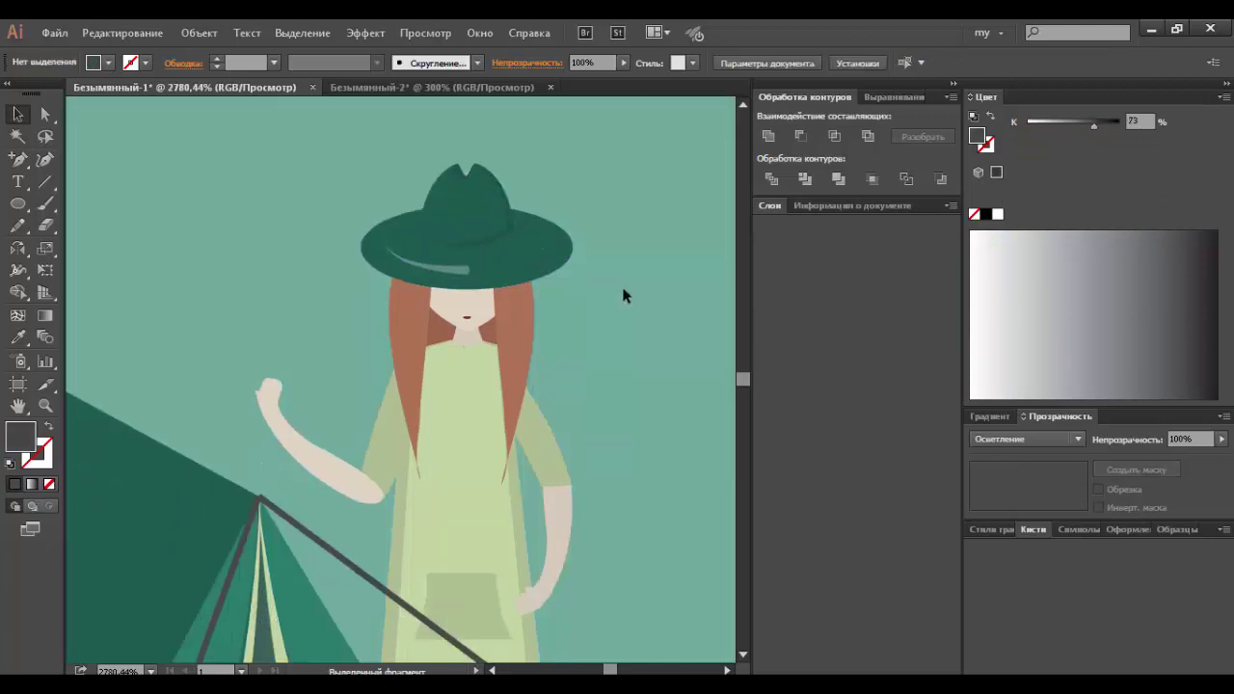
pyautogui.scroll(-2, 623, 289)
pyautogui.rightClick(521, 403)
pyautogui.click(633, 489)
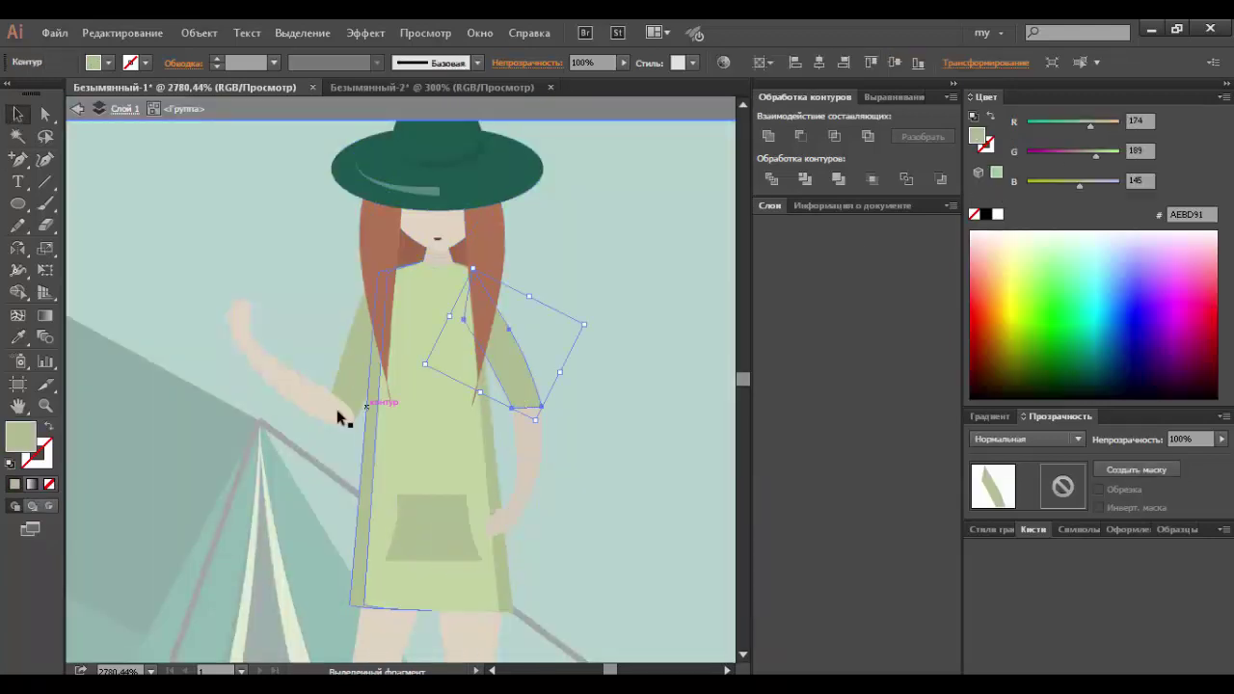
pyautogui.click(340, 411)
pyautogui.scroll(-2, 297, 395)
pyautogui.rightClick(268, 294)
pyautogui.click(600, 514)
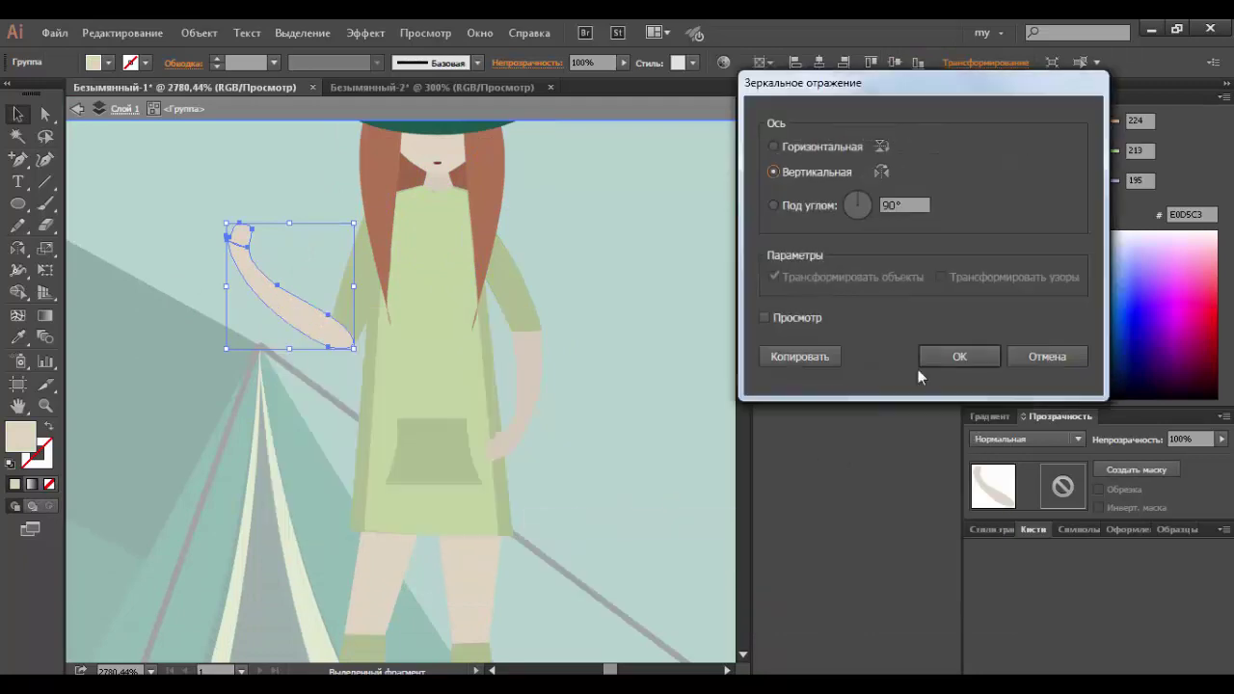
pyautogui.click(950, 356)
pyautogui.moveTo(353, 349); pyautogui.dragTo(300, 224)
pyautogui.moveTo(350, 379); pyautogui.dragTo(350, 312)
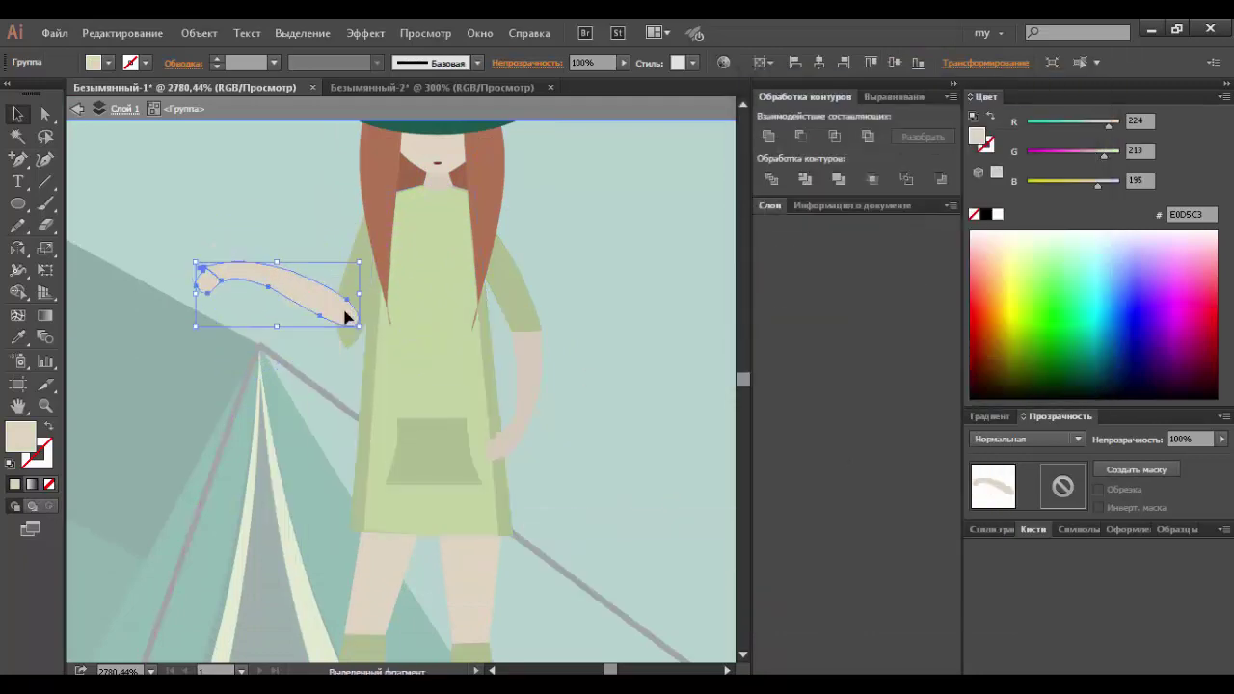
# Step: Zoom in on the tent peak and enter the standing girl's group
pyautogui.scroll(-5, 512, 433)
pyautogui.scroll(5, 606, 425)
pyautogui.keyDown('alt'); pyautogui.click(405, 323); pyautogui.keyUp('alt')
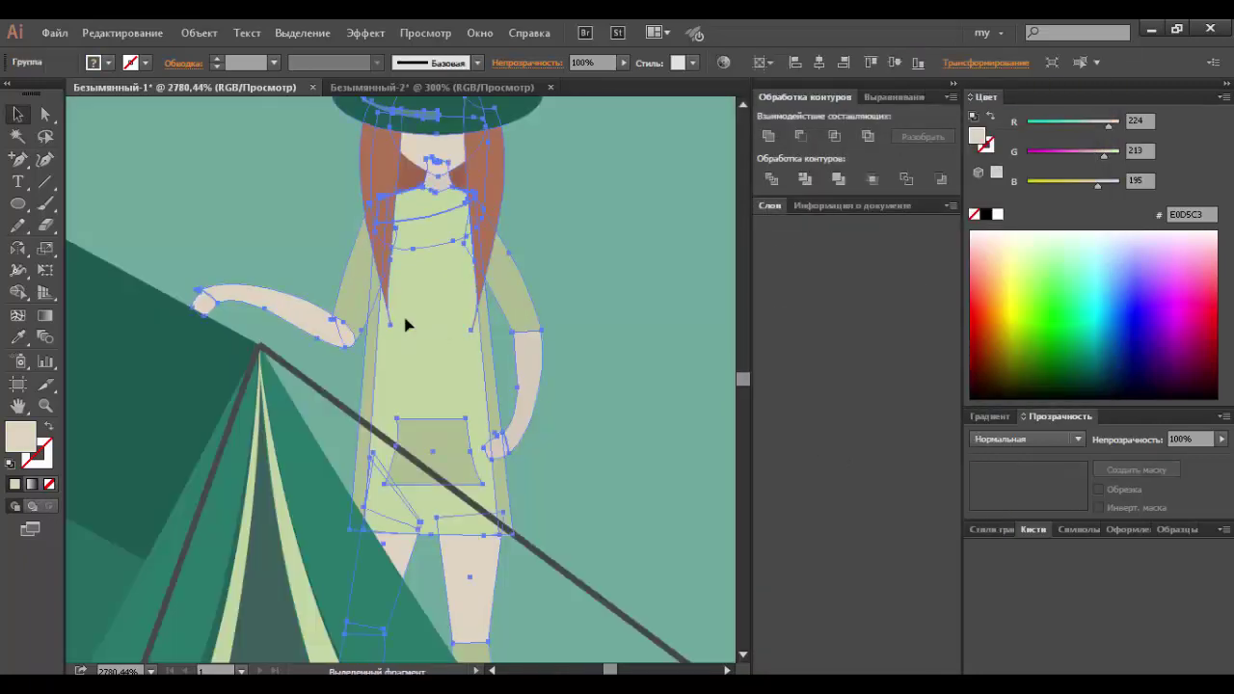
pyautogui.keyDown('alt'); pyautogui.click(413, 363); pyautogui.keyUp('alt')
pyautogui.keyDown('alt'); pyautogui.click(464, 431); pyautogui.keyUp('alt')
pyautogui.moveTo(376, 220); pyautogui.dragTo(624, 439)
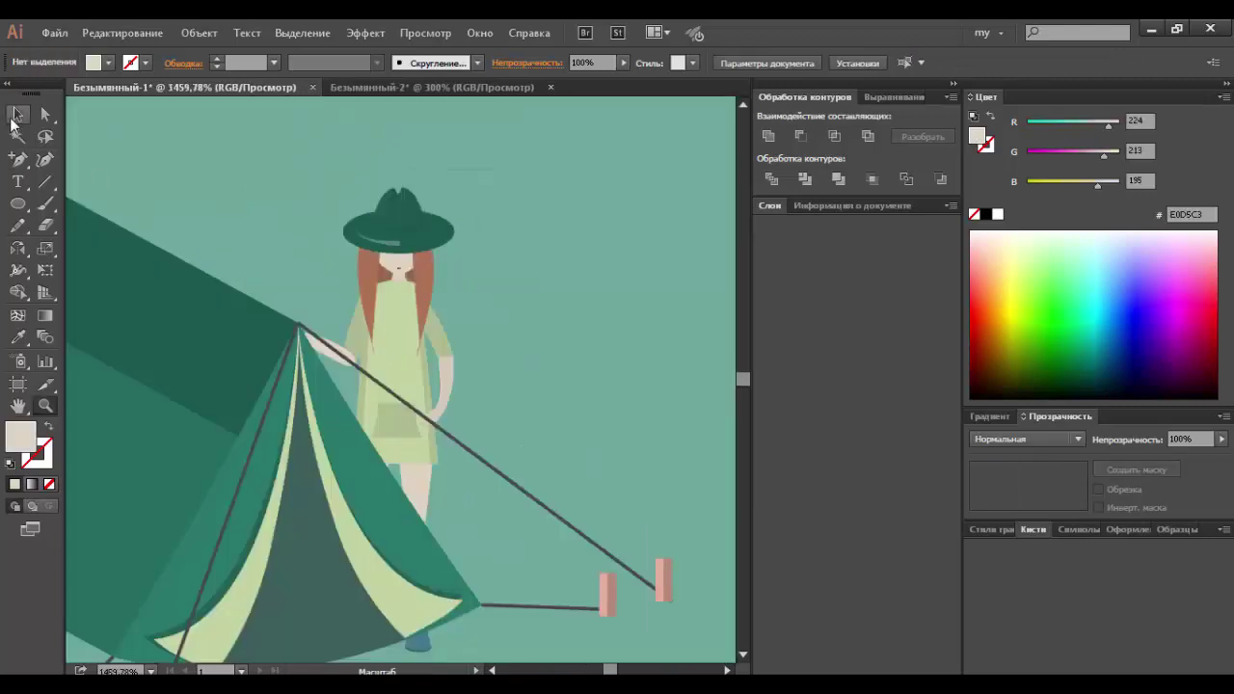
pyautogui.click(407, 345)
pyautogui.doubleClick(420, 357)
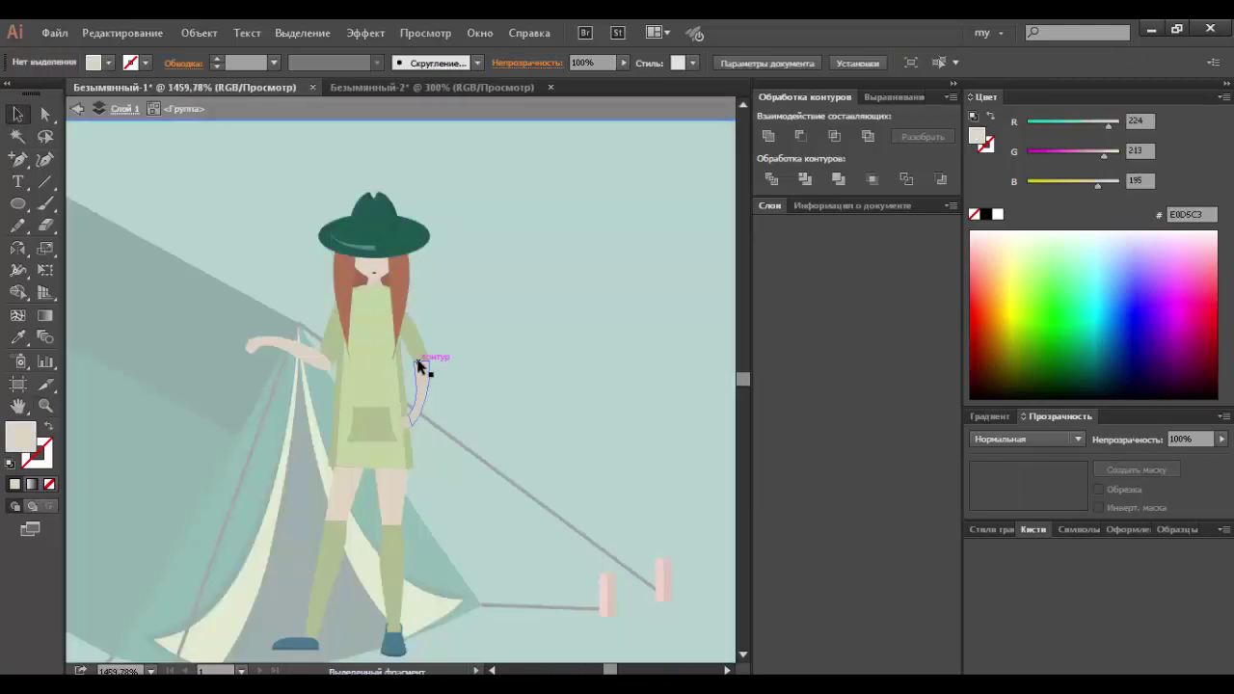
# Step: Reflect the girl's arm twice and move it against her body
pyautogui.moveTo(456, 356); pyautogui.dragTo(377, 312)
pyautogui.rightClick(382, 310)
pyautogui.click(656, 521)
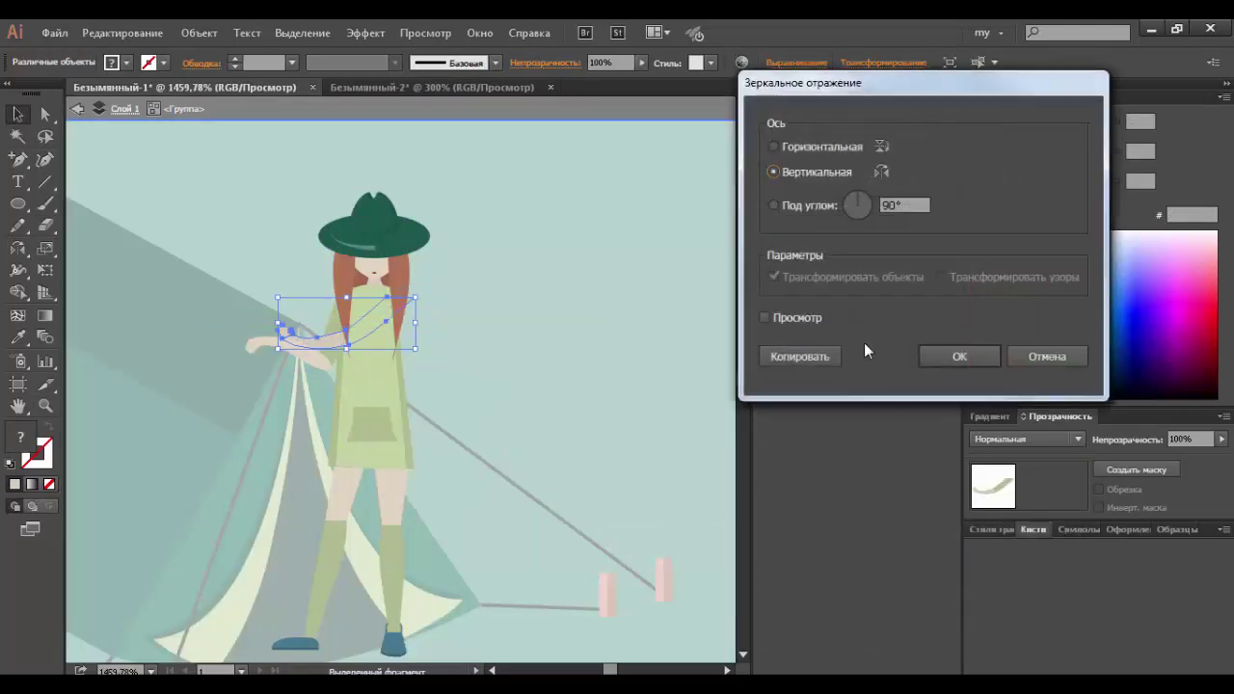
pyautogui.click(959, 356)
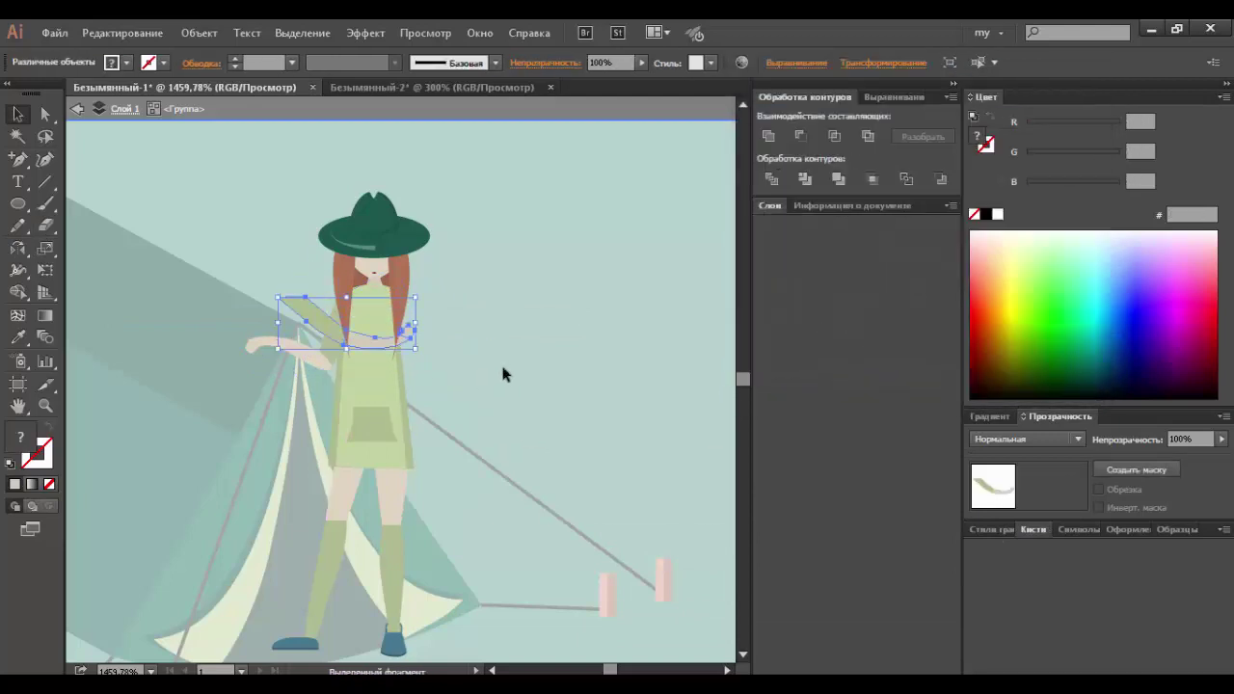
pyautogui.rightClick(395, 334)
pyautogui.click(675, 544)
pyautogui.click(955, 356)
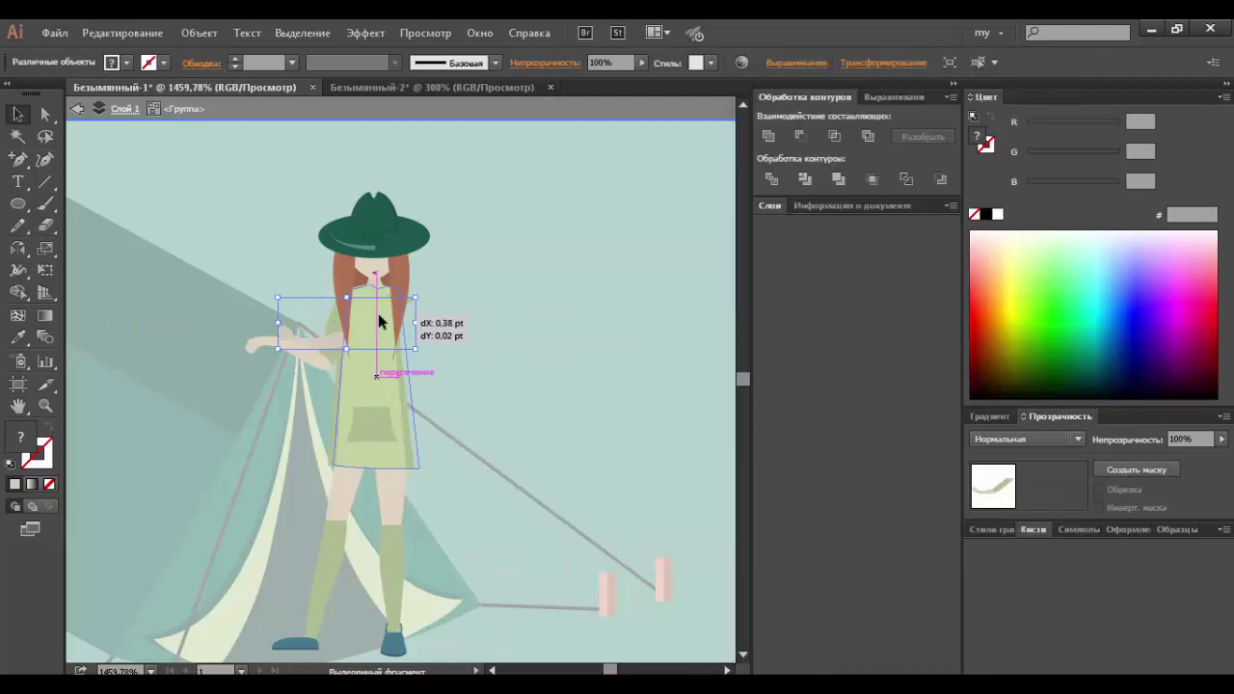
pyautogui.moveTo(381, 321); pyautogui.dragTo(331, 344)
# Step: Zoom on the chest and rotate the arm further clockwise
pyautogui.press('z')
pyautogui.moveTo(451, 266); pyautogui.dragTo(309, 366)
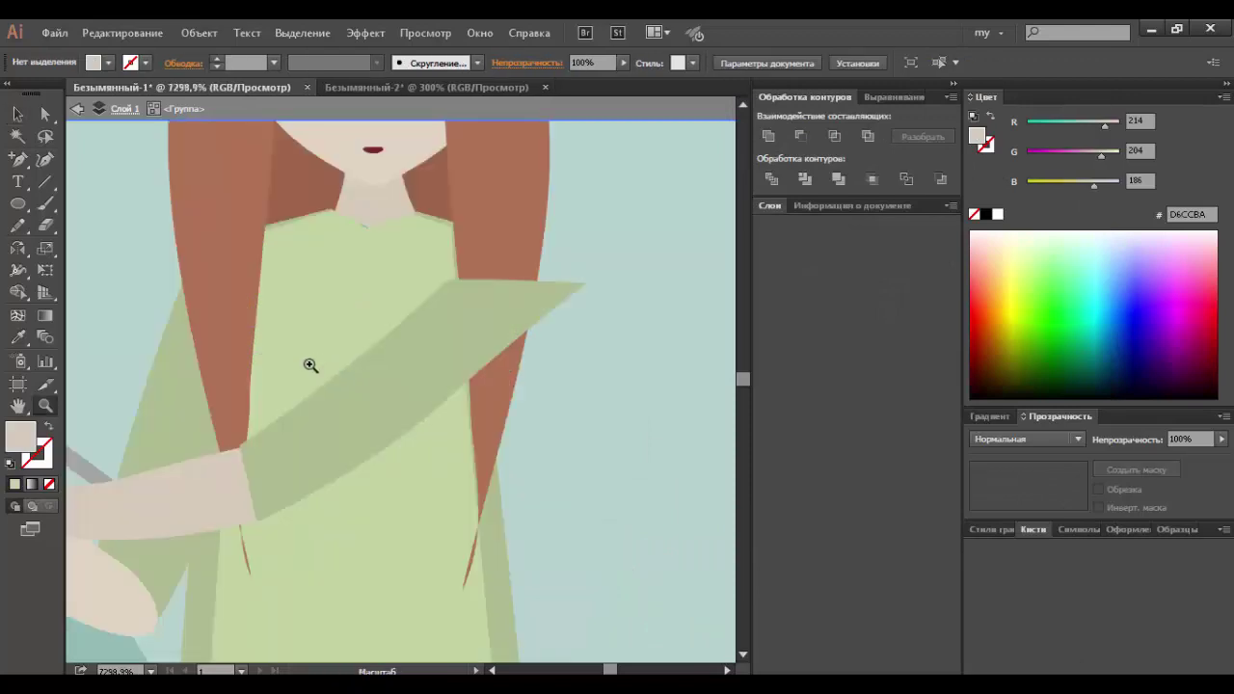
pyautogui.keyDown('alt'); pyautogui.click(310, 365); pyautogui.keyUp('alt')
pyautogui.keyDown('alt'); pyautogui.click(391, 413); pyautogui.keyUp('alt')
pyautogui.press('v')
pyautogui.click(266, 432)
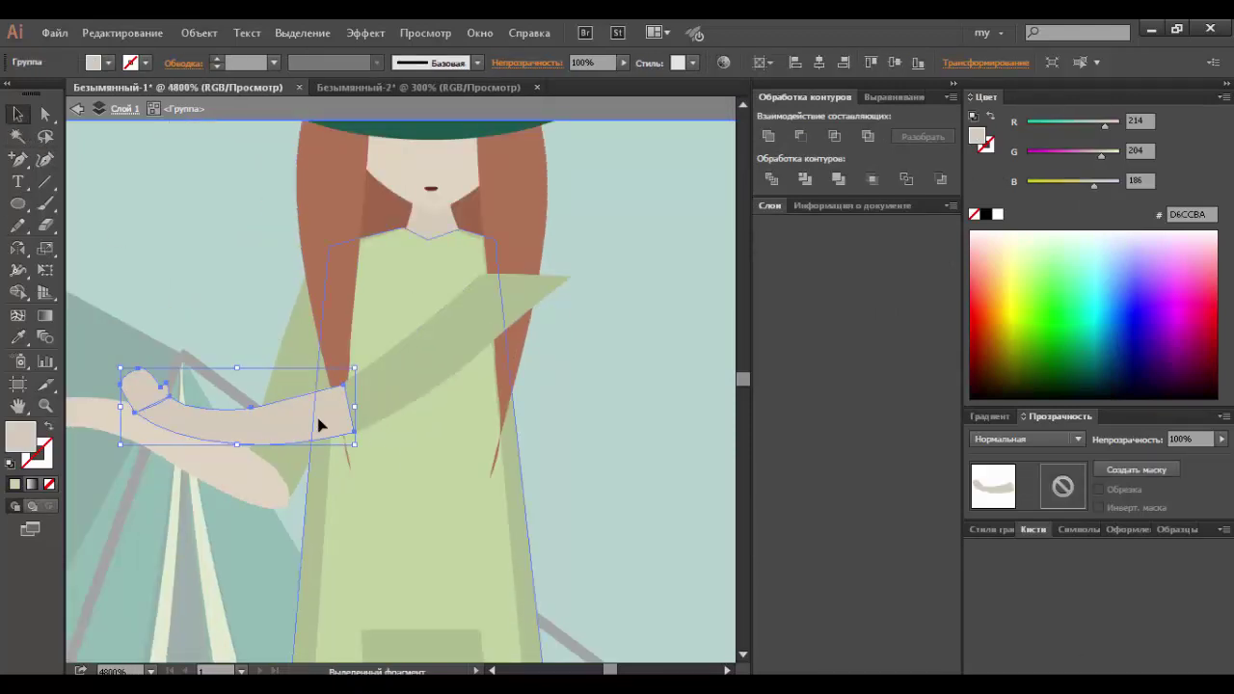
pyautogui.moveTo(17, 248); pyautogui.dragTo(82, 249)
pyautogui.moveTo(344, 405); pyautogui.dragTo(333, 458)
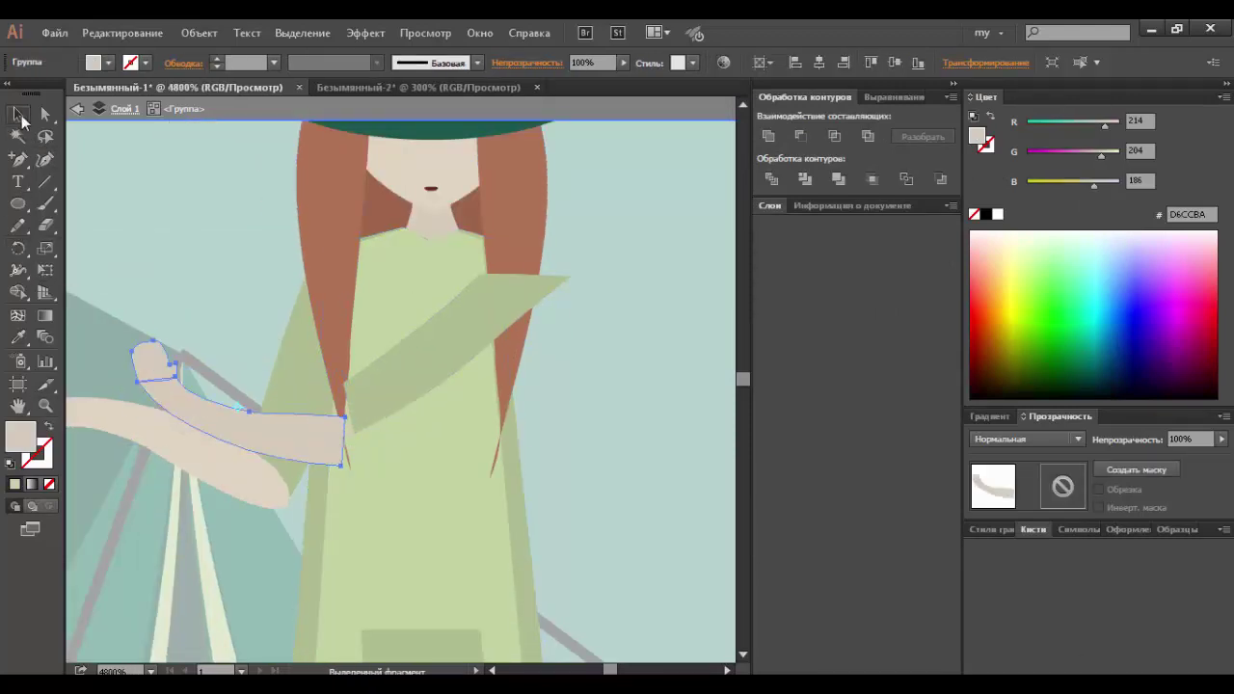
# Step: Reflect the hand shape and move it to the end of the arm
pyautogui.click(19, 114)
pyautogui.rightClick(302, 424)
pyautogui.click(627, 494)
pyautogui.click(307, 366)
pyautogui.rightClick(287, 417)
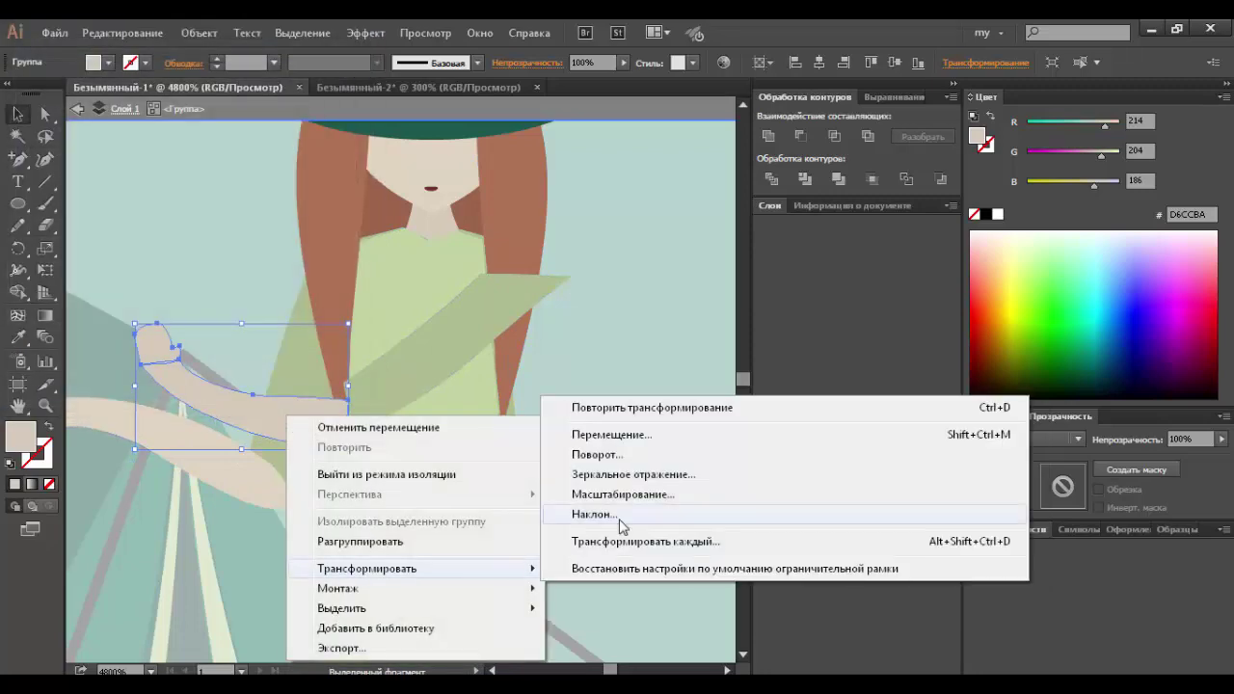
pyautogui.click(633, 474)
pyautogui.click(960, 356)
pyautogui.moveTo(358, 454)
pyautogui.mouseDown()
pyautogui.moveTo(311, 418)
pyautogui.moveTo(353, 444)
pyautogui.mouseUp()
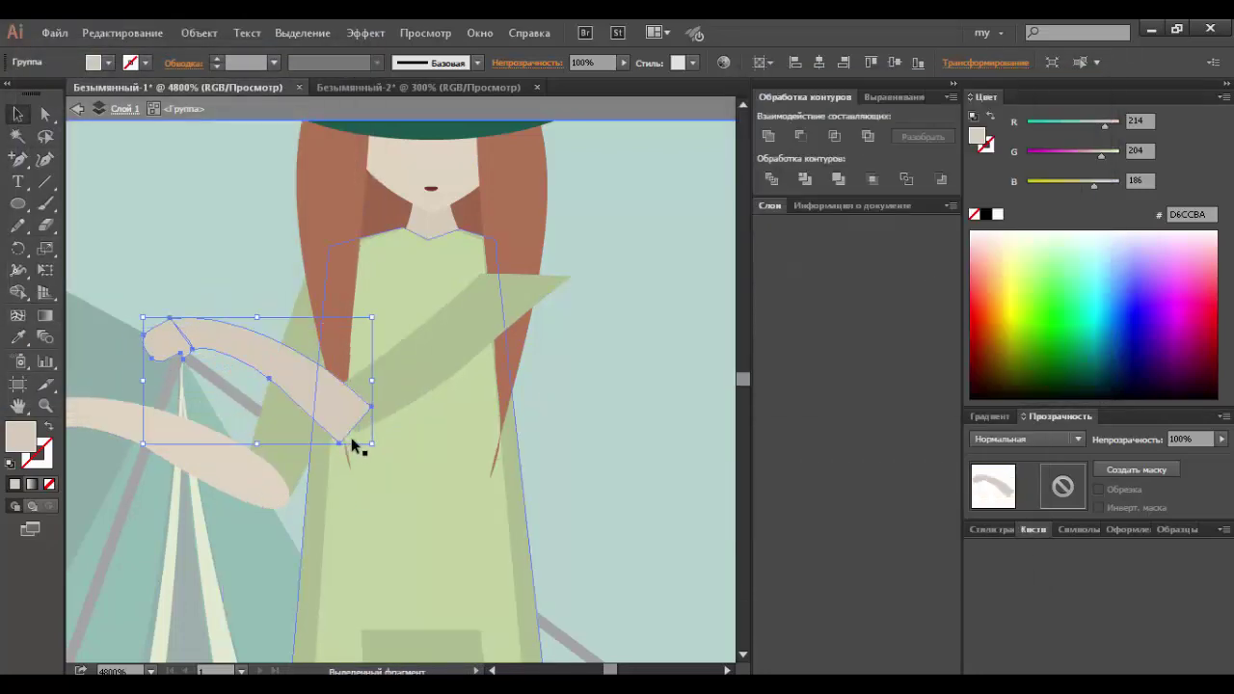
# Step: Reshape the green sleeve's anchors so it curves up to the shoulder
pyautogui.rightClick(170, 318)
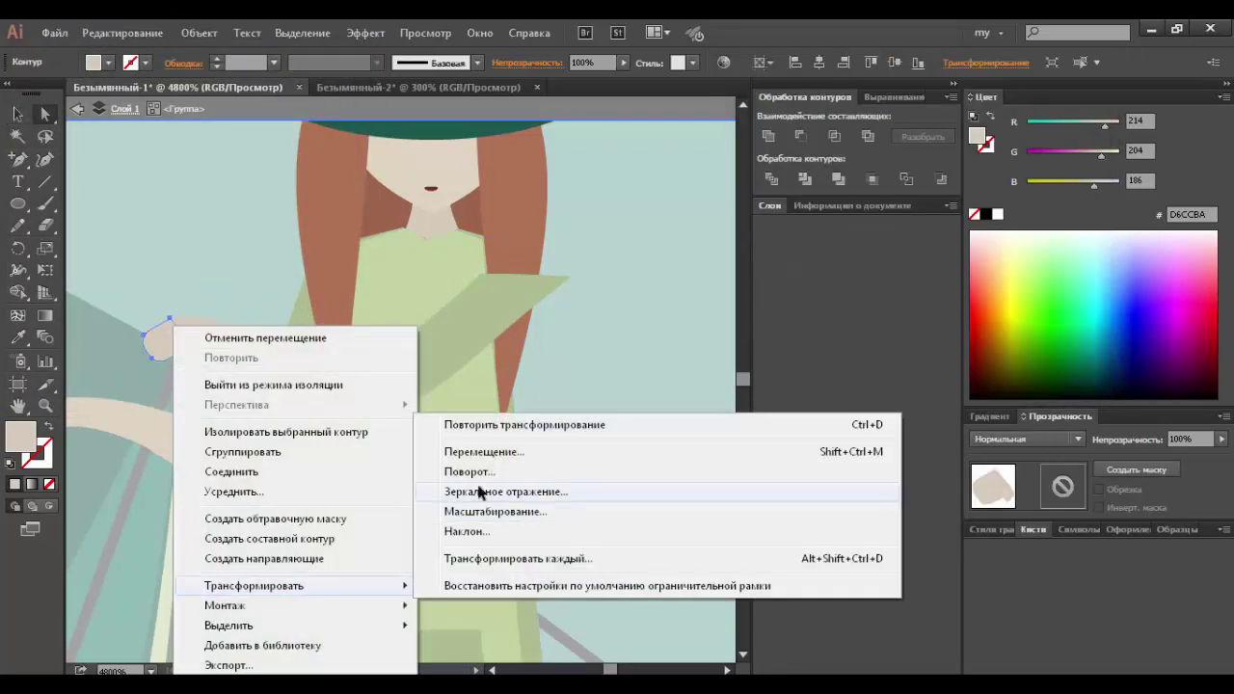
pyautogui.press('a')
pyautogui.click(170, 342)
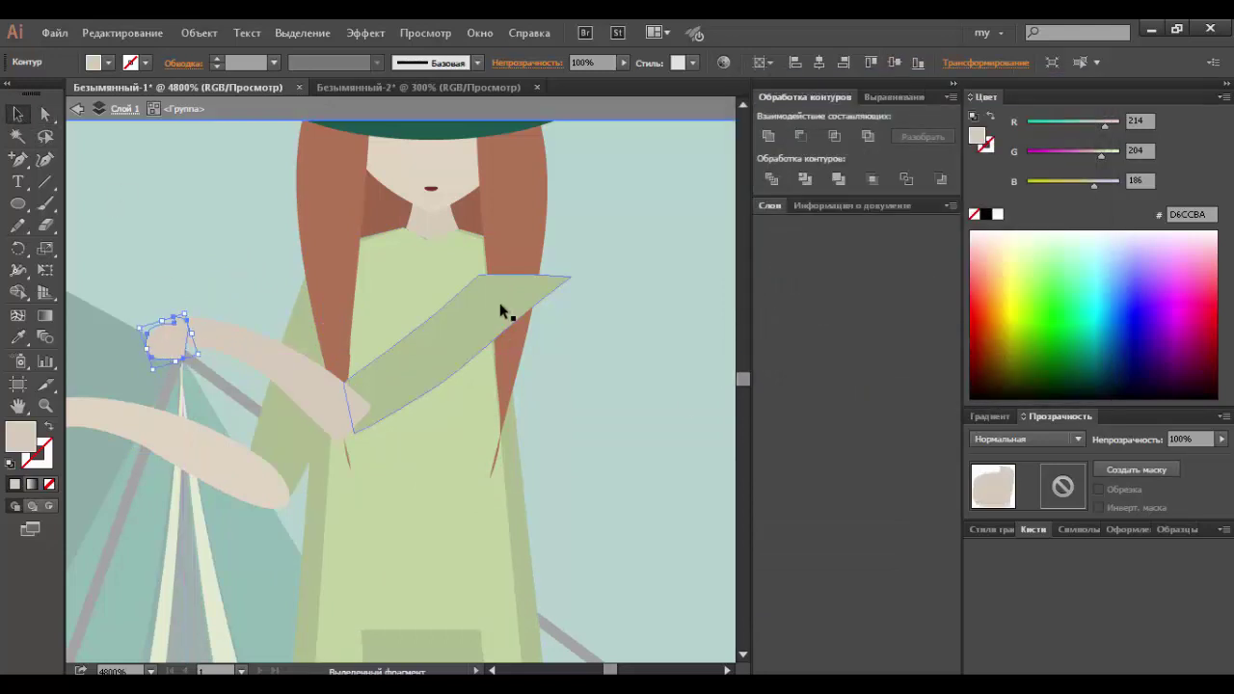
pyautogui.press('a')
pyautogui.moveTo(479, 276); pyautogui.dragTo(513, 237)
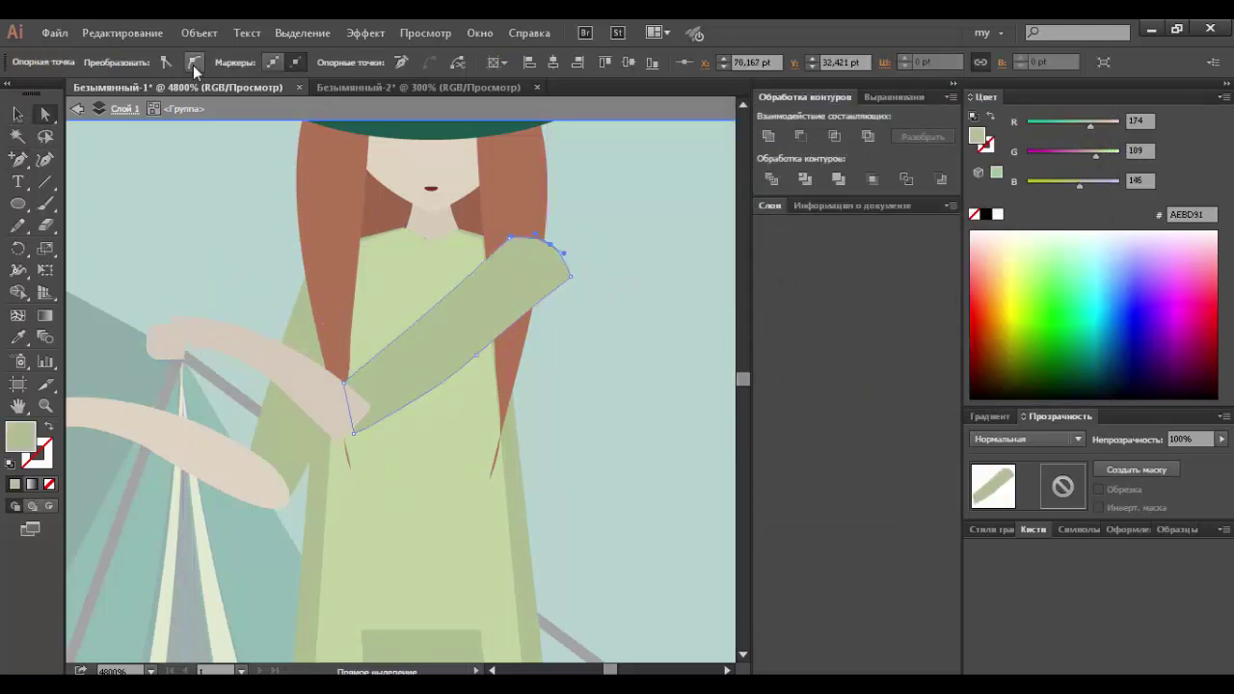
pyautogui.moveTo(535, 237); pyautogui.dragTo(499, 254)
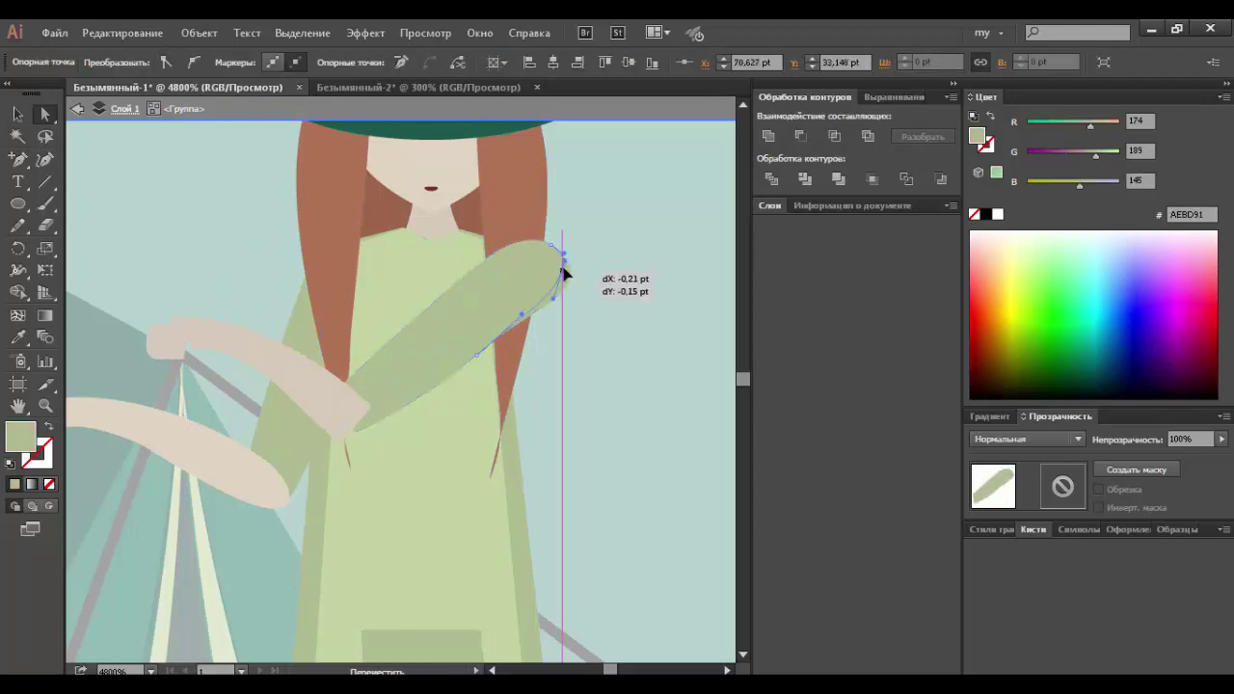
pyautogui.moveTo(564, 275); pyautogui.dragTo(548, 279)
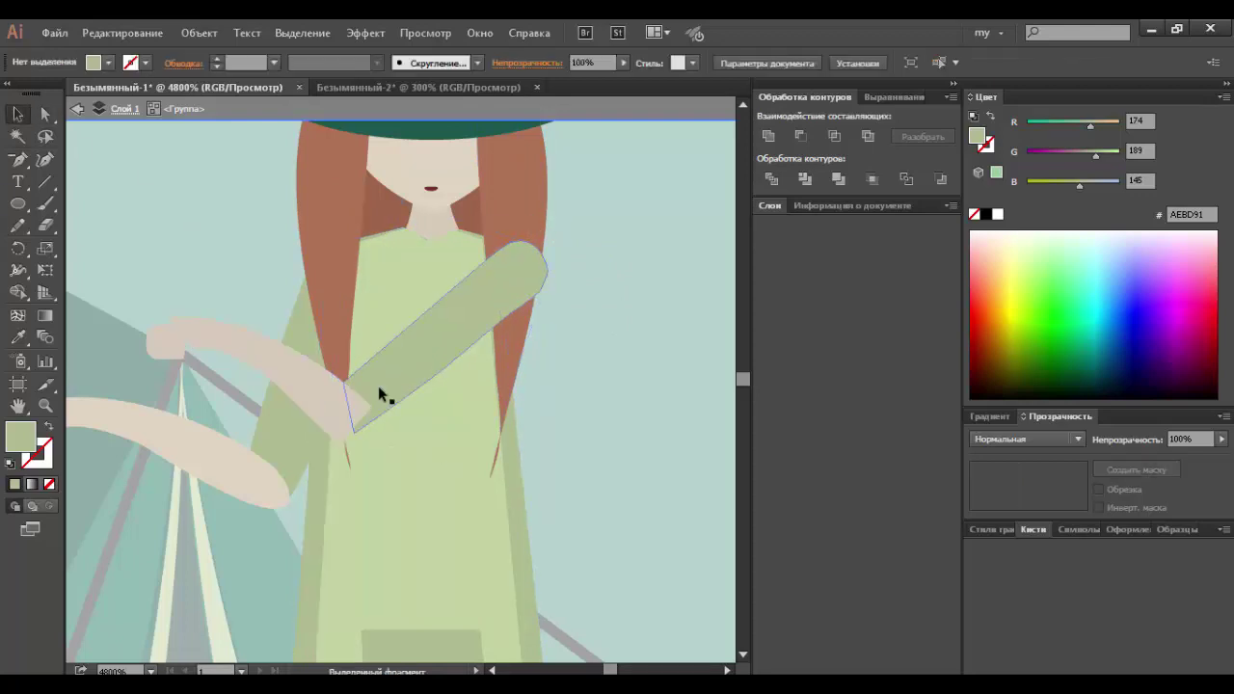
# Step: Stretch the pale arm under the sleeve, reshape the hand's edge, and fit the artboard
pyautogui.moveTo(371, 410); pyautogui.dragTo(357, 436)
pyautogui.click(340, 385)
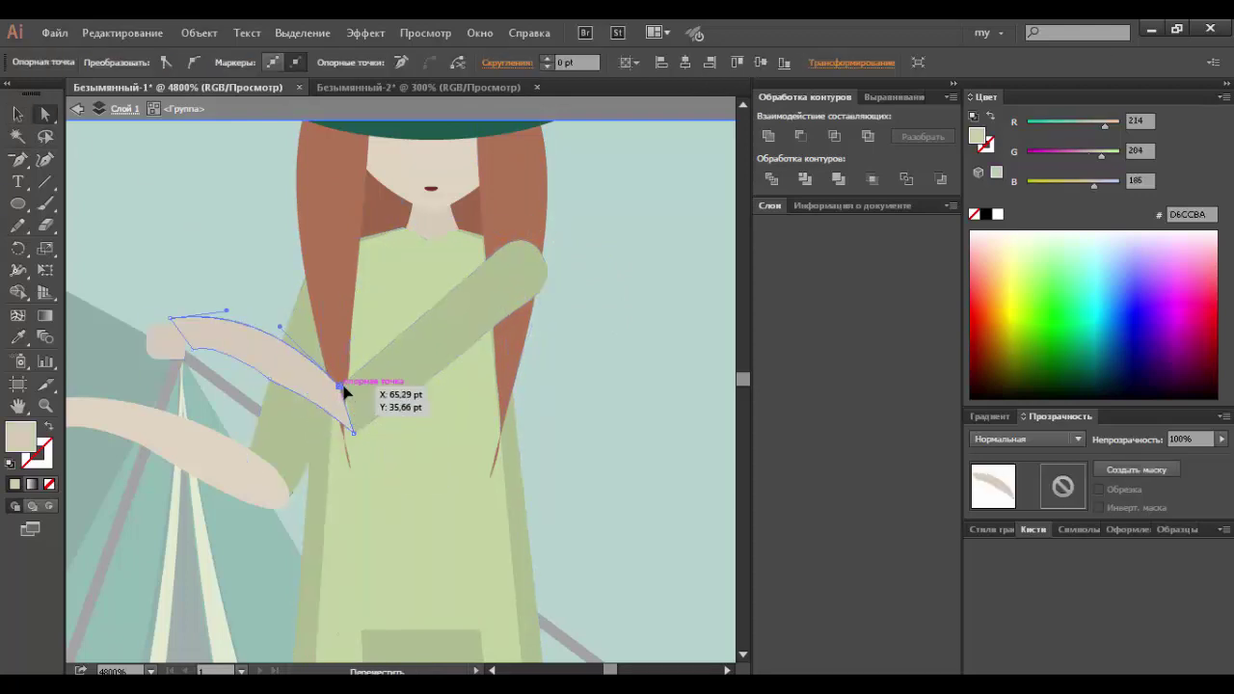
pyautogui.moveTo(199, 361); pyautogui.dragTo(179, 353)
pyautogui.click(175, 340)
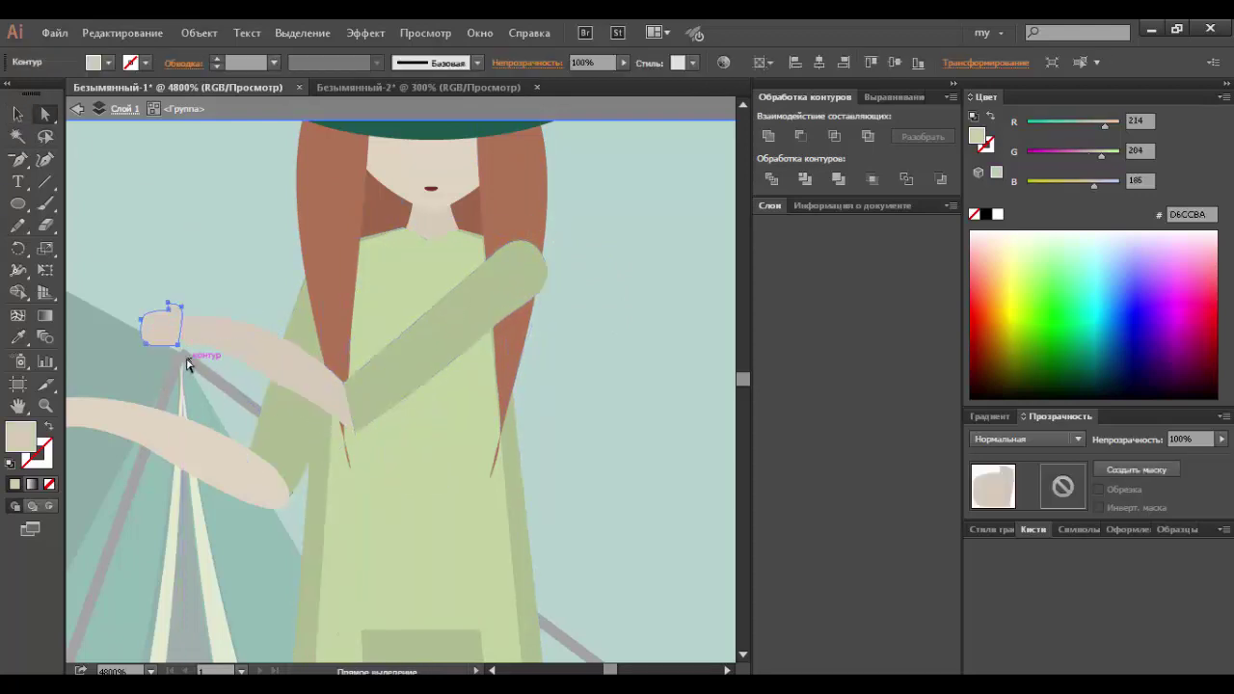
pyautogui.moveTo(125, 285); pyautogui.dragTo(234, 344)
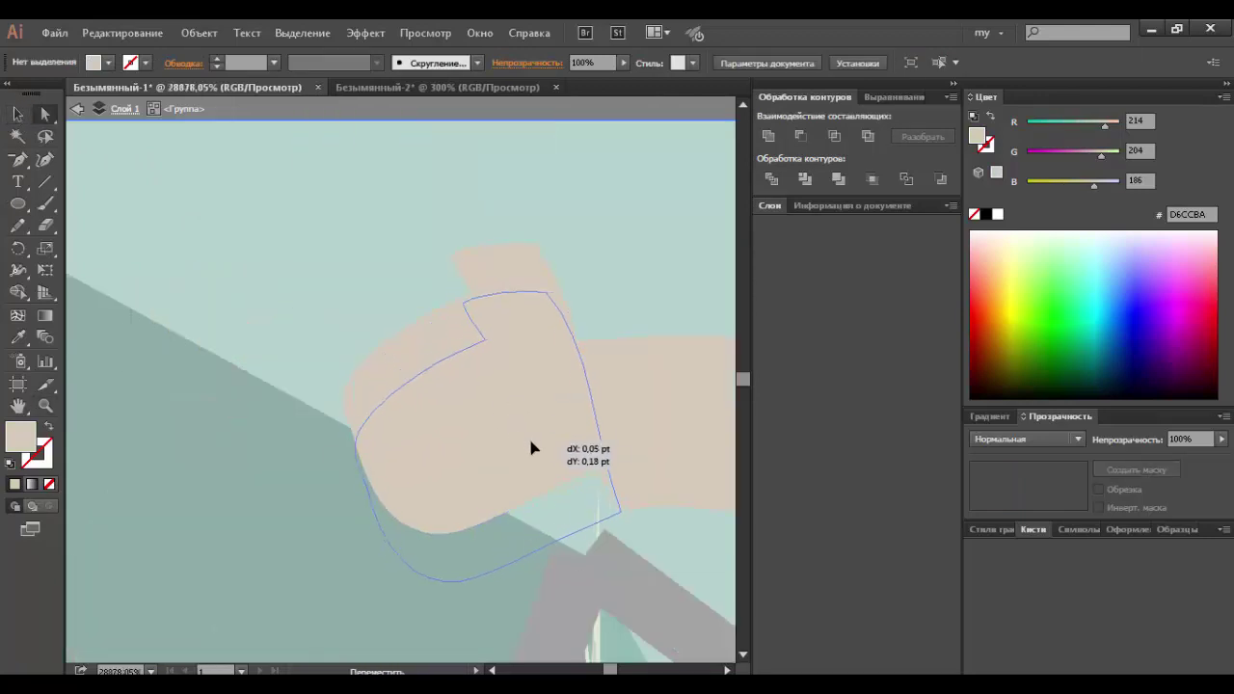
pyautogui.moveTo(546, 292); pyautogui.dragTo(473, 306)
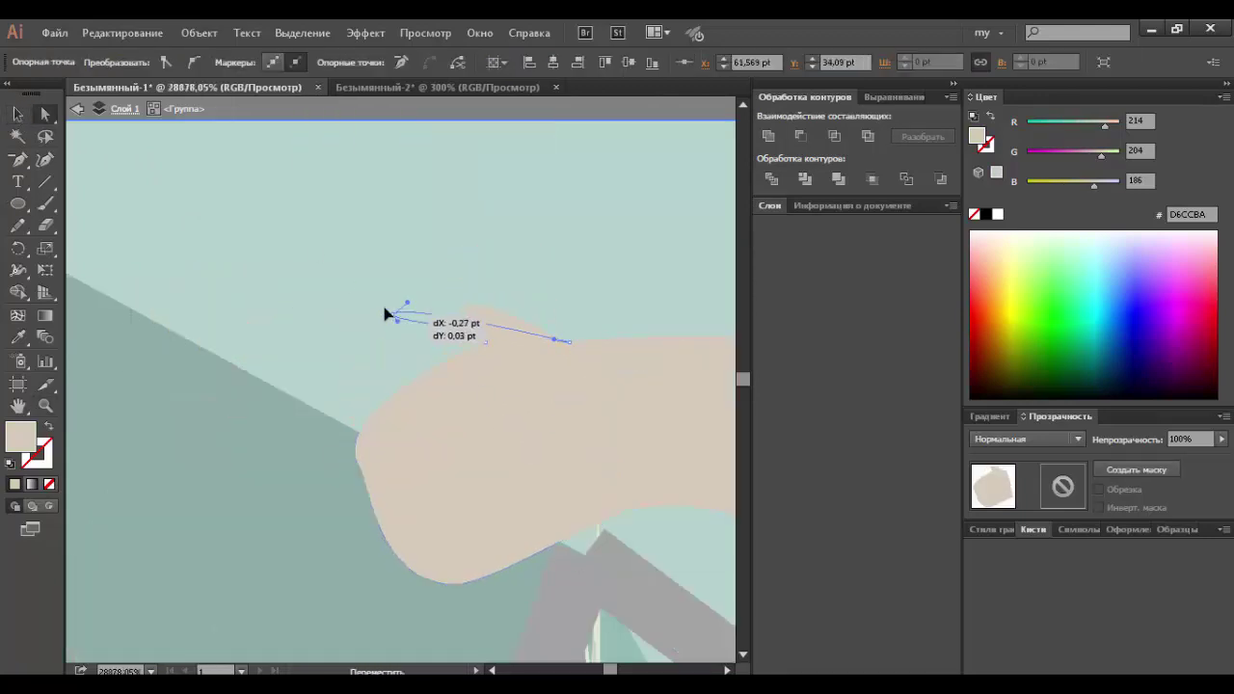
pyautogui.moveTo(385, 314); pyautogui.dragTo(487, 366)
pyautogui.click(280, 311)
pyautogui.hotkey('ctrl', '0')
# Step: Zoom in on the tent girl and nudge her group slightly up and left
pyautogui.press('v')
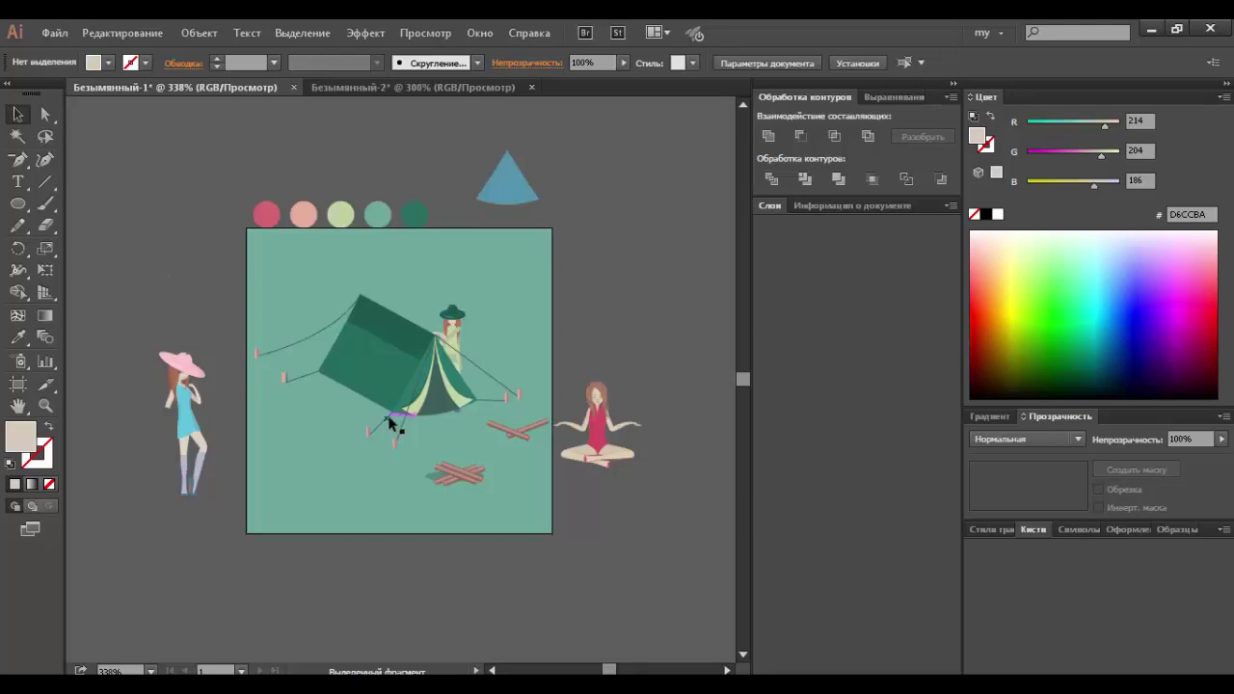
pyautogui.moveTo(375, 277); pyautogui.dragTo(513, 395)
pyautogui.click(399, 427)
pyautogui.moveTo(387, 415)
pyautogui.mouseDown()
pyautogui.moveTo(399, 434)
pyautogui.moveTo(337, 374)
pyautogui.mouseUp()
pyautogui.rightClick(399, 436)
pyautogui.doubleClick(395, 434)
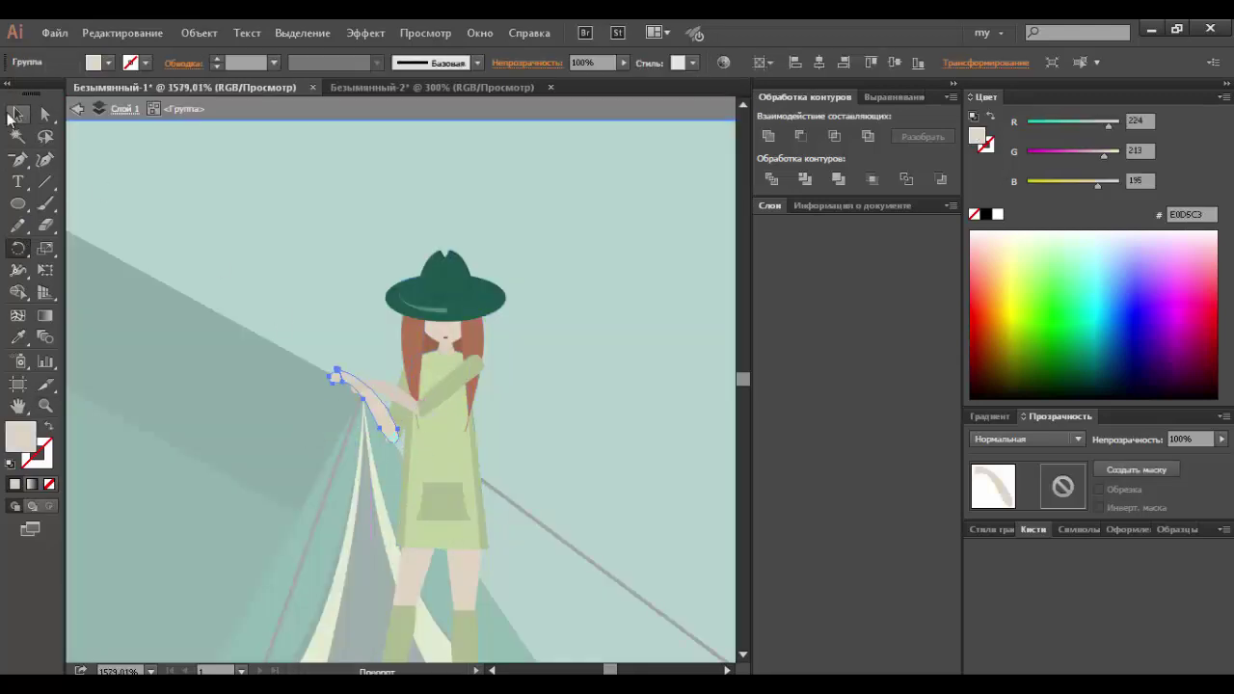
pyautogui.press('v')
pyautogui.doubleClick(191, 198)
# Step: Isolate the girl group, select her hat and hair together, then fit the artboard
pyautogui.rightClick(479, 339)
pyautogui.click(578, 421)
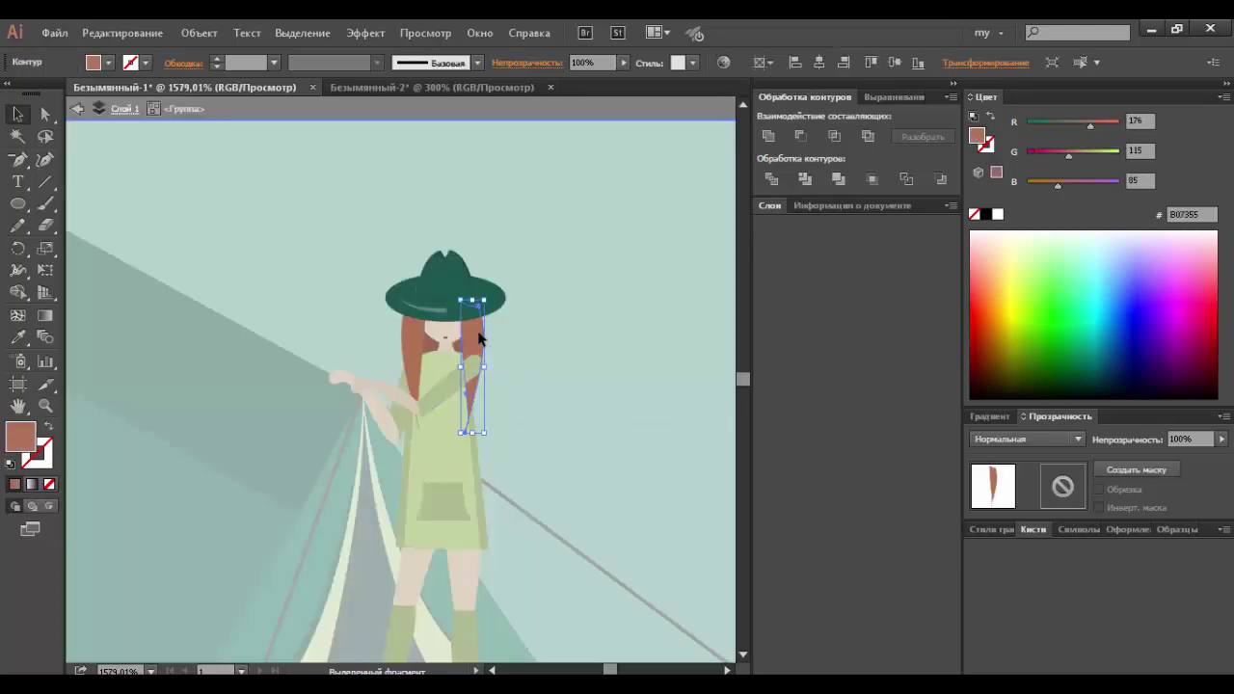
pyautogui.moveTo(358, 229); pyautogui.dragTo(520, 432)
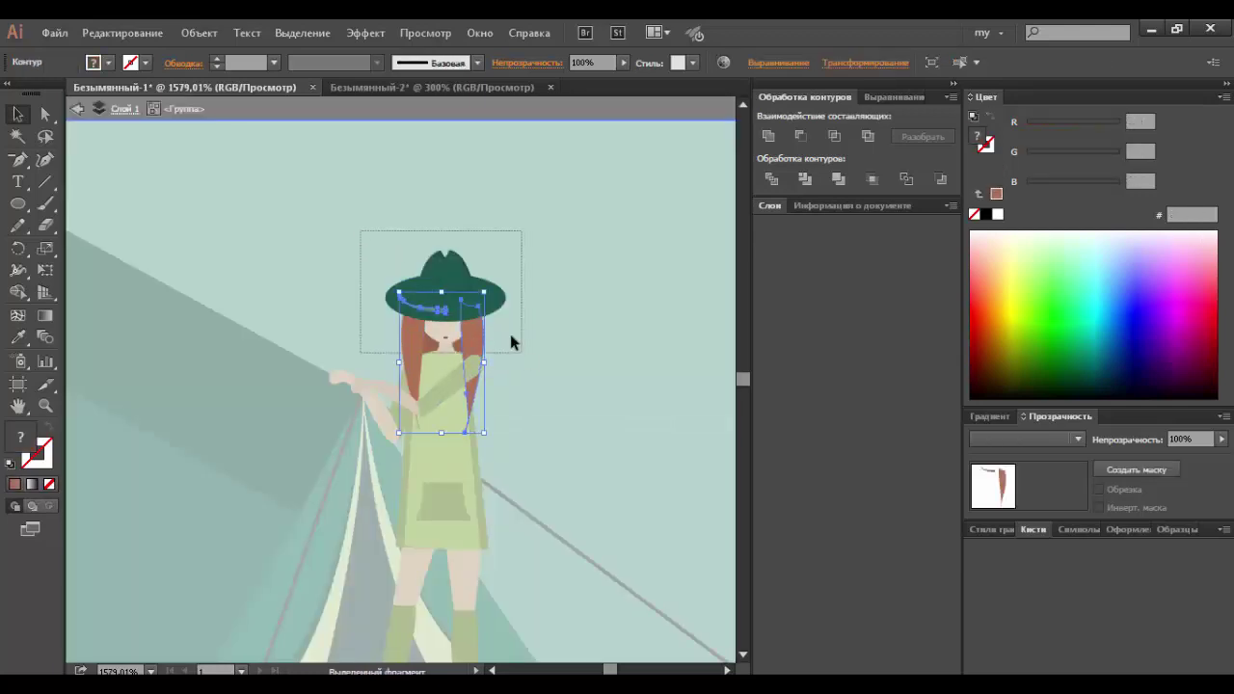
pyautogui.click(581, 344)
pyautogui.click(468, 276)
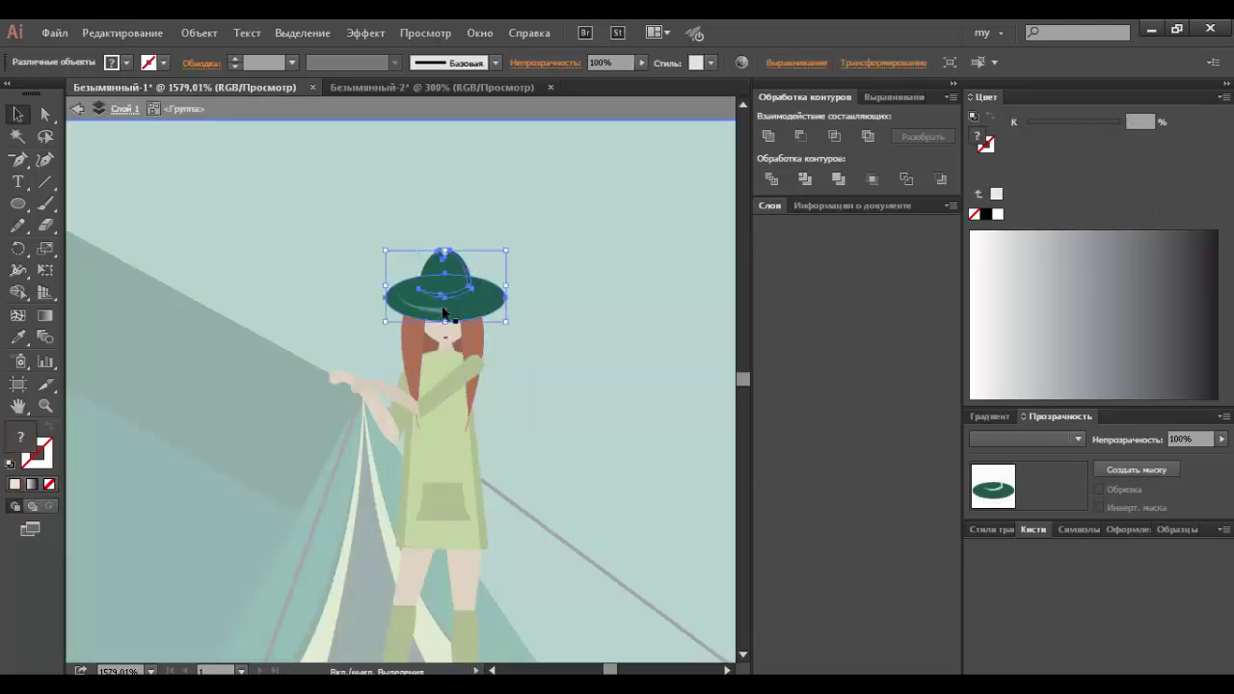
pyautogui.keyDown('shift'); pyautogui.click(471, 333); pyautogui.keyUp('shift')
pyautogui.doubleClick(651, 234)
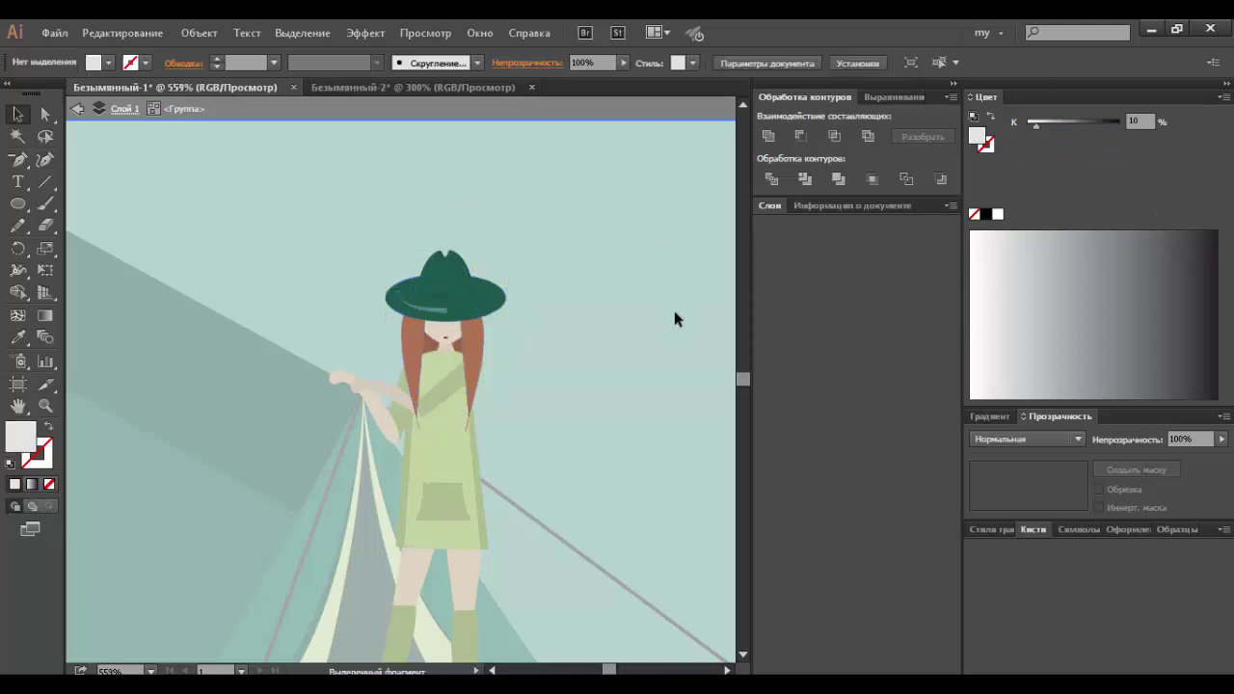
pyautogui.hotkey('ctrl', '0')
pyautogui.scroll(2, 569, 328)
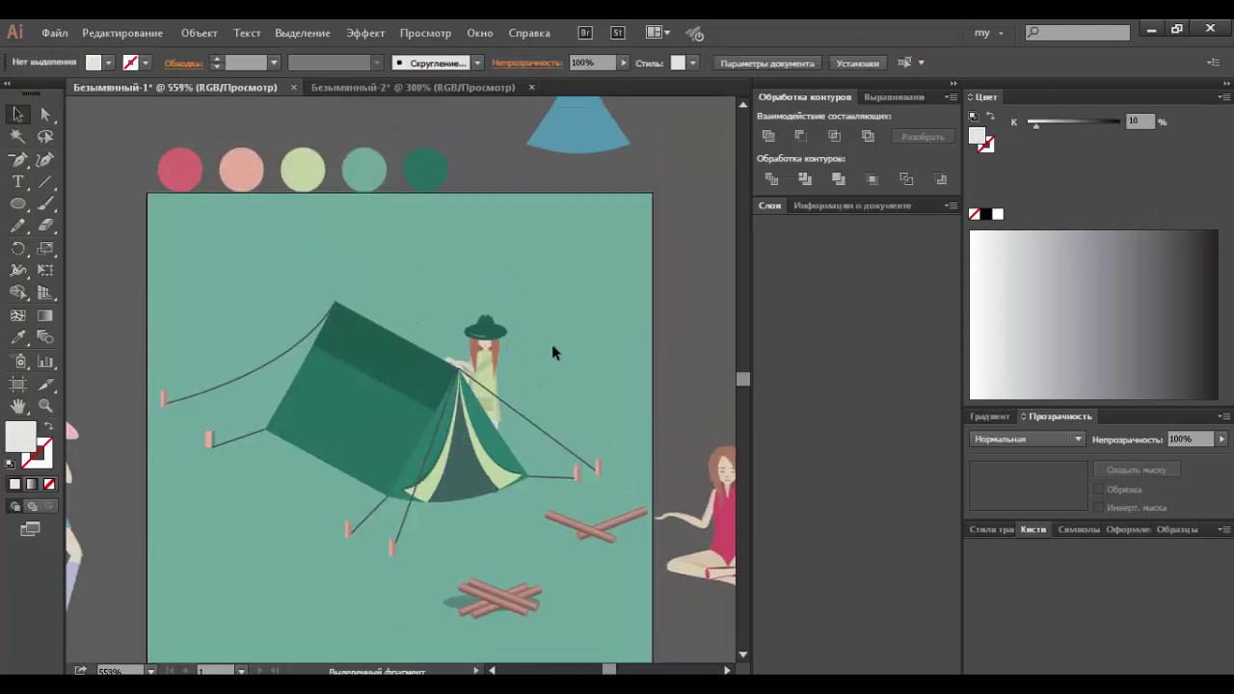
# Step: Move the pink-hat girl onto the scene beside the tent and isolate her group
pyautogui.moveTo(117, 159); pyautogui.dragTo(267, 209)
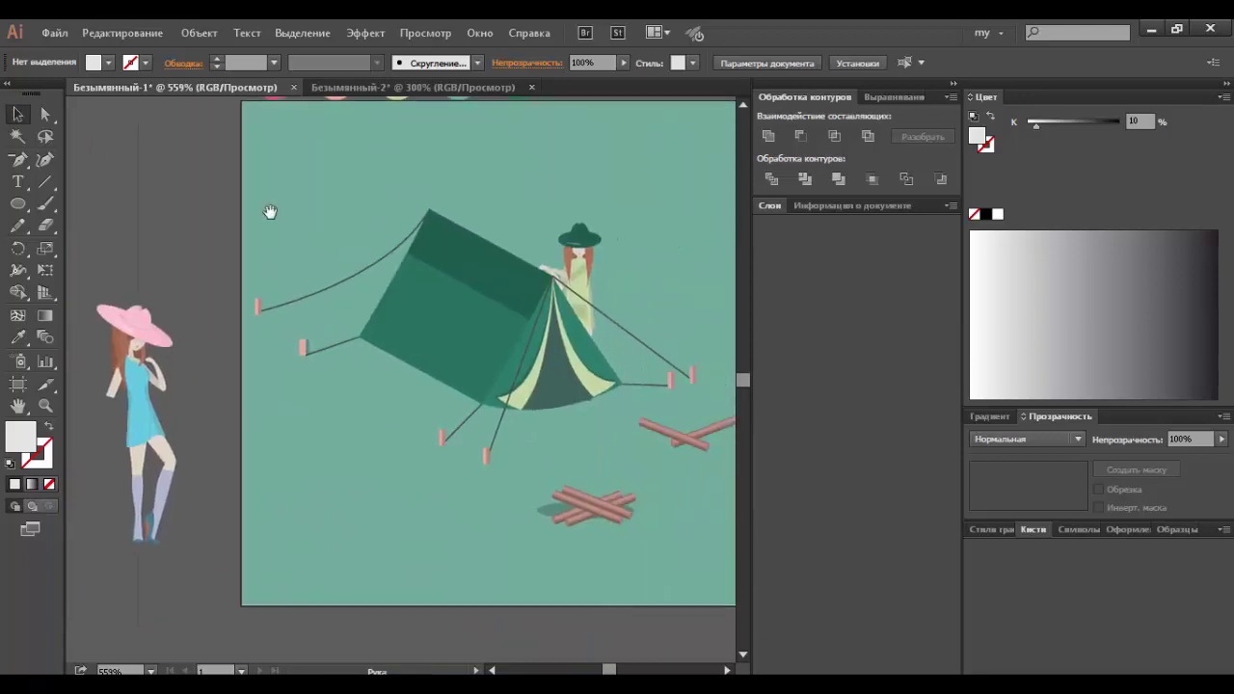
pyautogui.click(159, 409)
pyautogui.moveTo(159, 409); pyautogui.dragTo(383, 444)
pyautogui.rightClick(384, 417)
pyautogui.click(453, 504)
# Step: Recolour the hat with the tent's dark green and resize it to fit her head
pyautogui.click(20, 137)
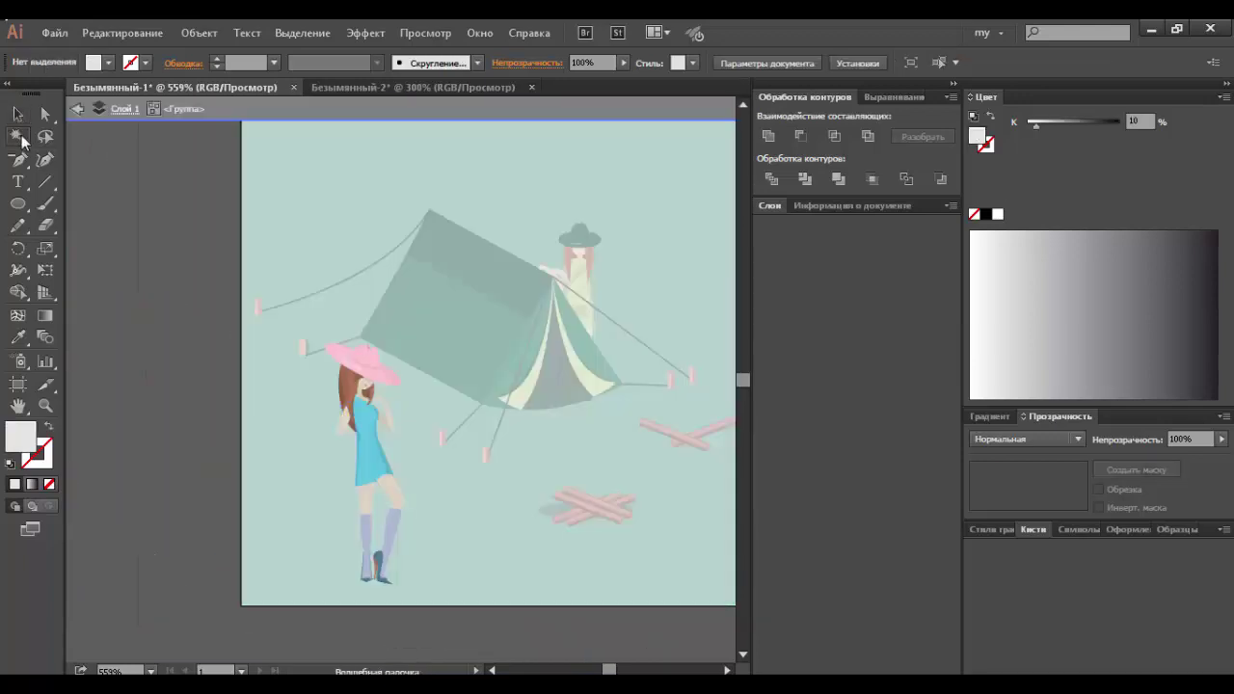
pyautogui.click(359, 360)
pyautogui.press('i')
pyautogui.click(435, 286)
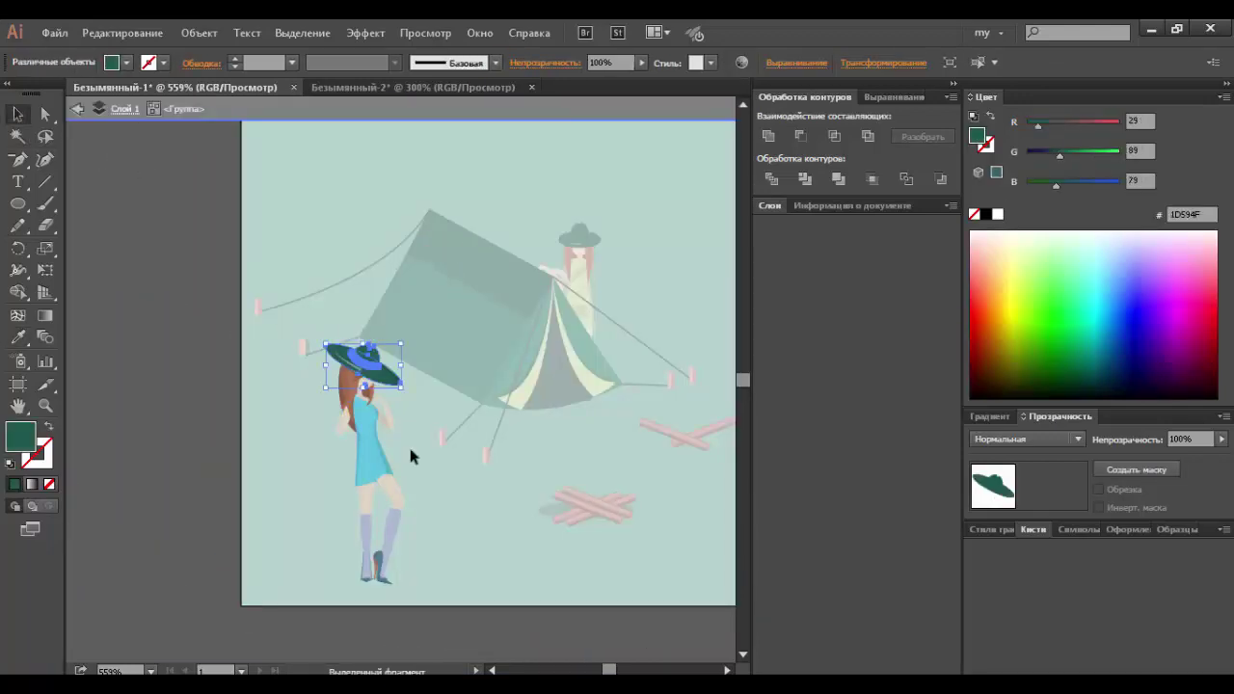
pyautogui.moveTo(347, 386); pyautogui.dragTo(522, 319)
pyautogui.moveTo(655, 391); pyautogui.dragTo(644, 351)
pyautogui.click(644, 351)
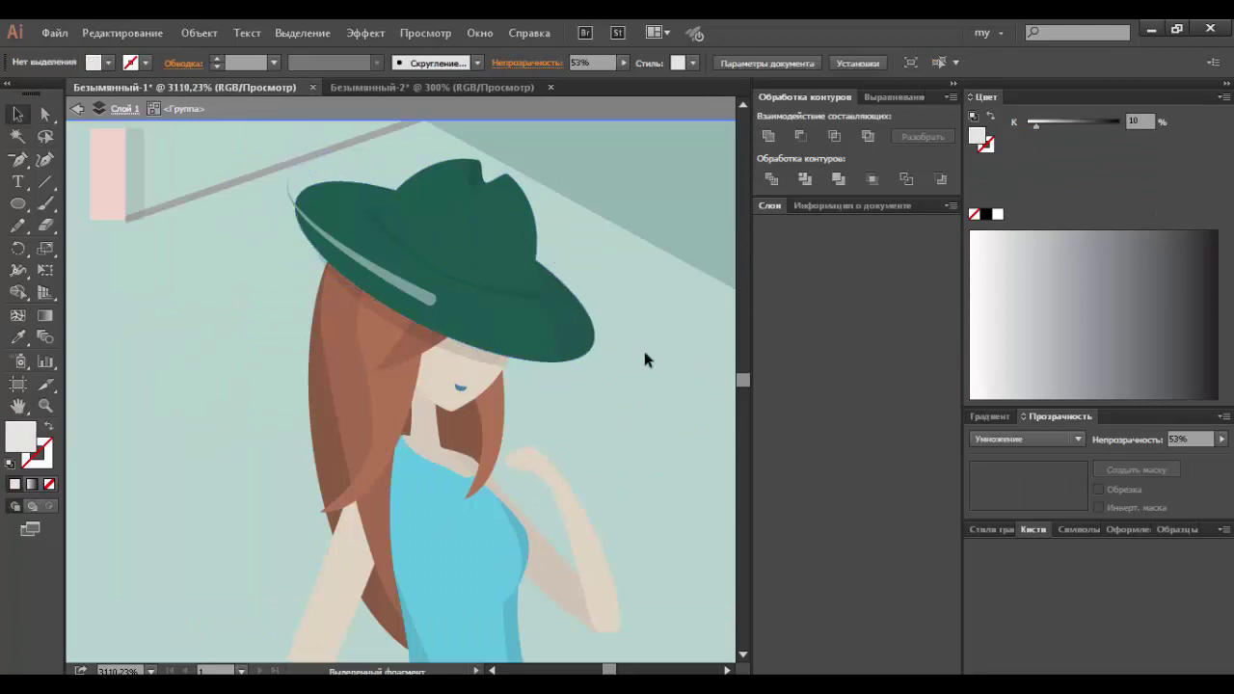
# Step: Fill the blue dress with the sampled dark brown
pyautogui.scroll(-5, 417, 512)
pyautogui.click(285, 490)
pyautogui.press('i')
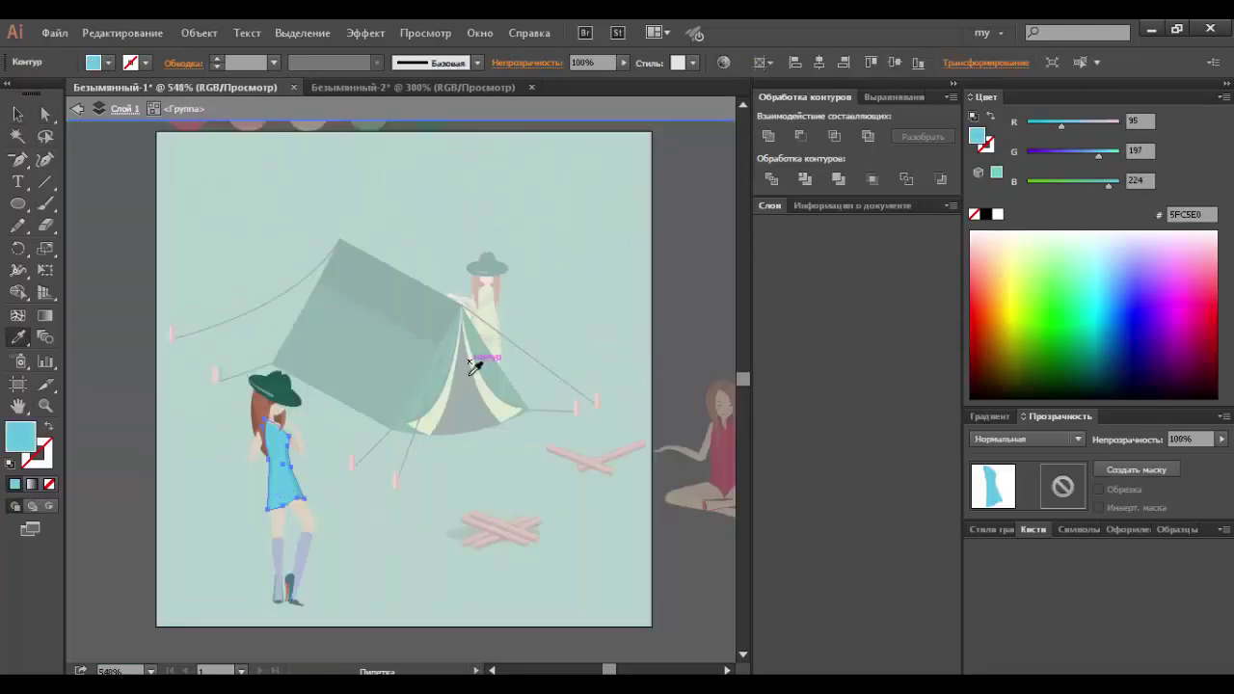
pyautogui.click(627, 448)
pyautogui.press('v')
pyautogui.click(238, 547)
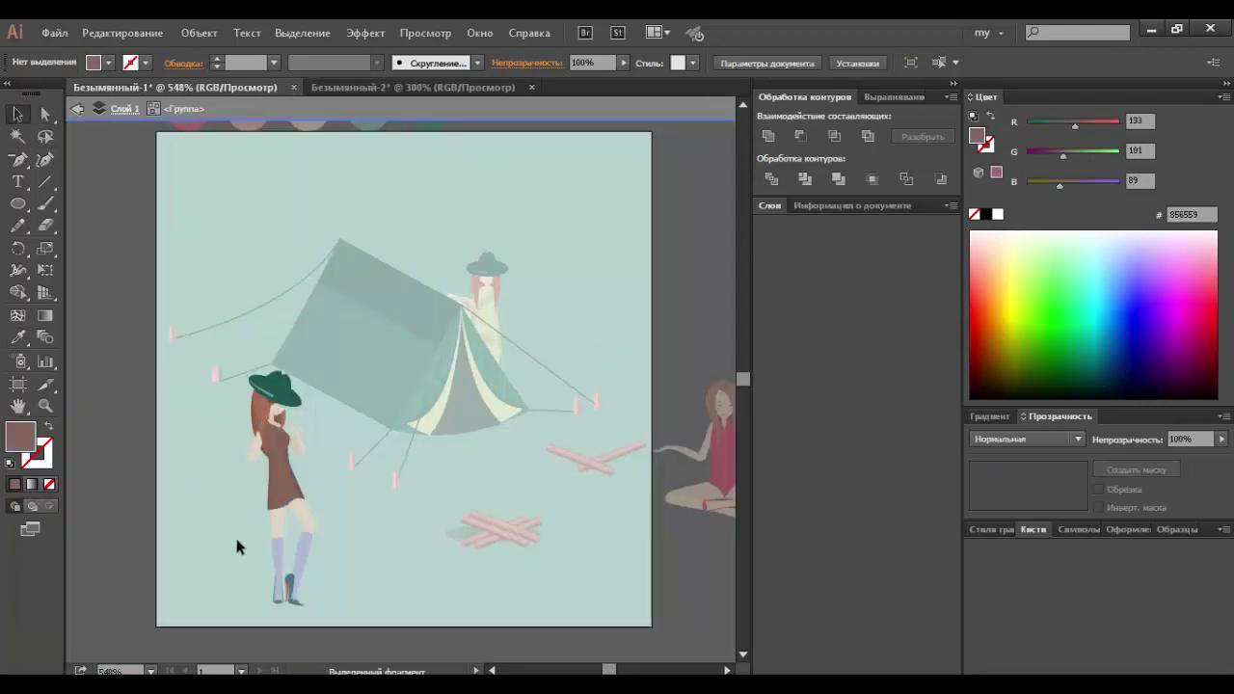
# Step: Exit isolation, paste a copy of the legs below the tent and mirror them
pyautogui.rightClick(552, 306)
pyautogui.click(598, 383)
pyautogui.doubleClick(424, 501)
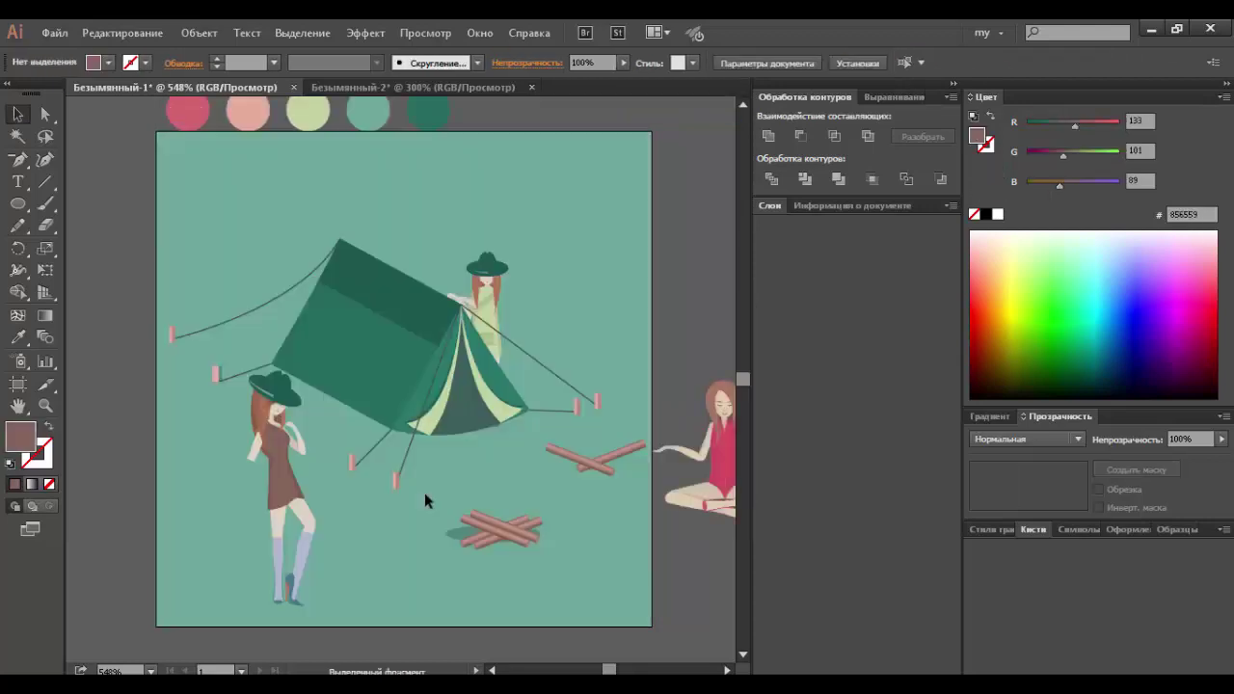
pyautogui.hotkey('ctrl', 'v')
pyautogui.moveTo(401, 378); pyautogui.dragTo(378, 536)
pyautogui.rightClick(429, 540)
pyautogui.click(675, 483)
# Step: Confirm the mirrored legs, stretch them taller, group them and move them onto the standing girl
pyautogui.click(800, 353)
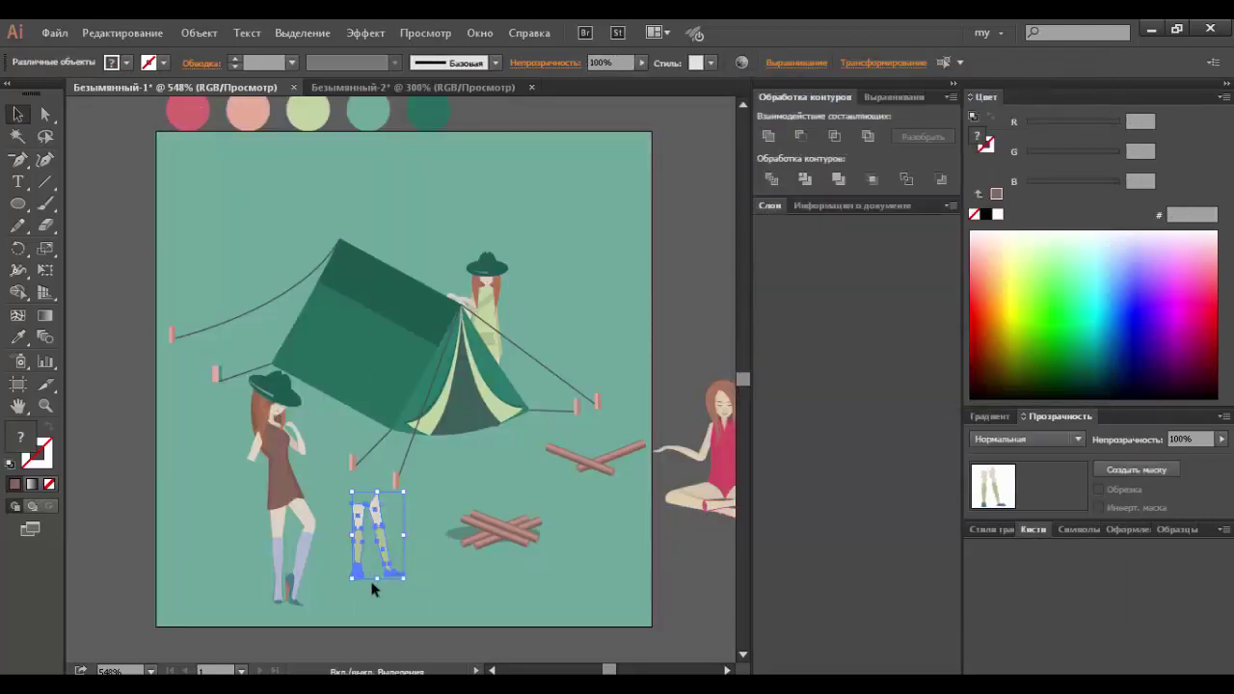
pyautogui.moveTo(374, 590); pyautogui.dragTo(376, 599)
pyautogui.hotkey('ctrl', 'g')
pyautogui.click(304, 539)
pyautogui.moveTo(357, 540); pyautogui.dragTo(253, 542)
# Step: Inside the girl's group, swap in the new legs, scaled down and tucked under the skirt
pyautogui.rightClick(253, 542)
pyautogui.click(344, 399)
pyautogui.moveTo(404, 620); pyautogui.dragTo(405, 622)
pyautogui.press('v')
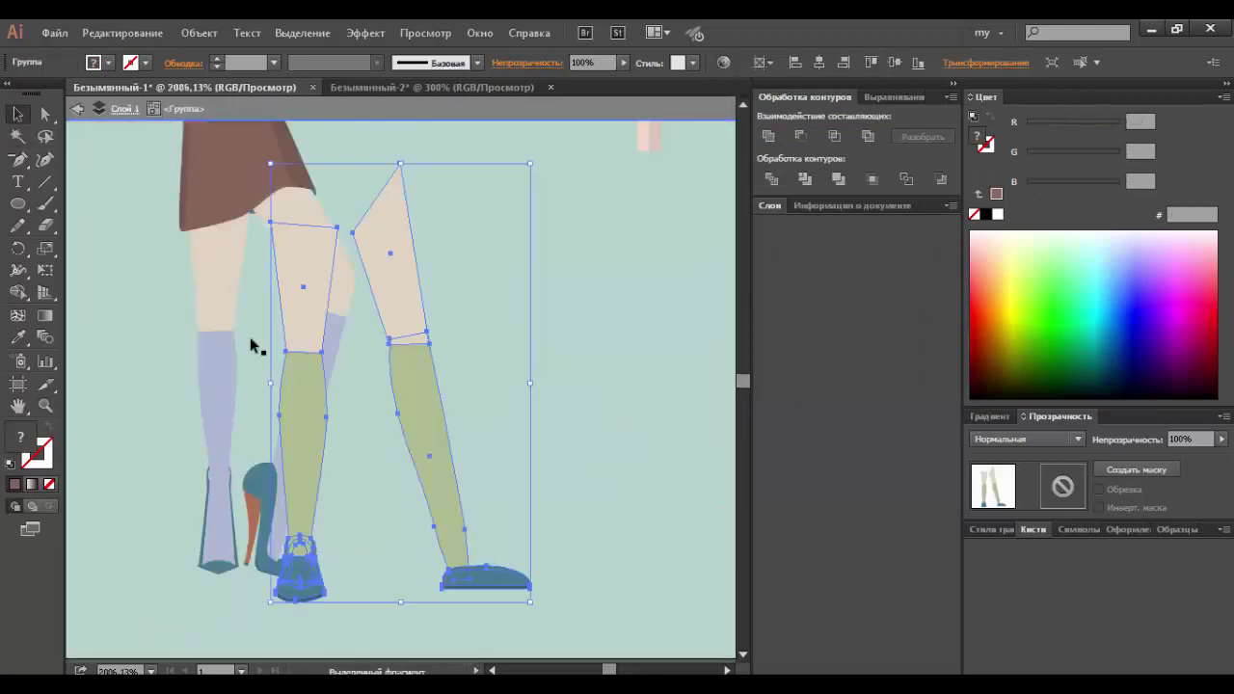
pyautogui.moveTo(253, 347); pyautogui.dragTo(317, 366)
pyautogui.click(353, 587)
pyautogui.moveTo(353, 586); pyautogui.dragTo(202, 466)
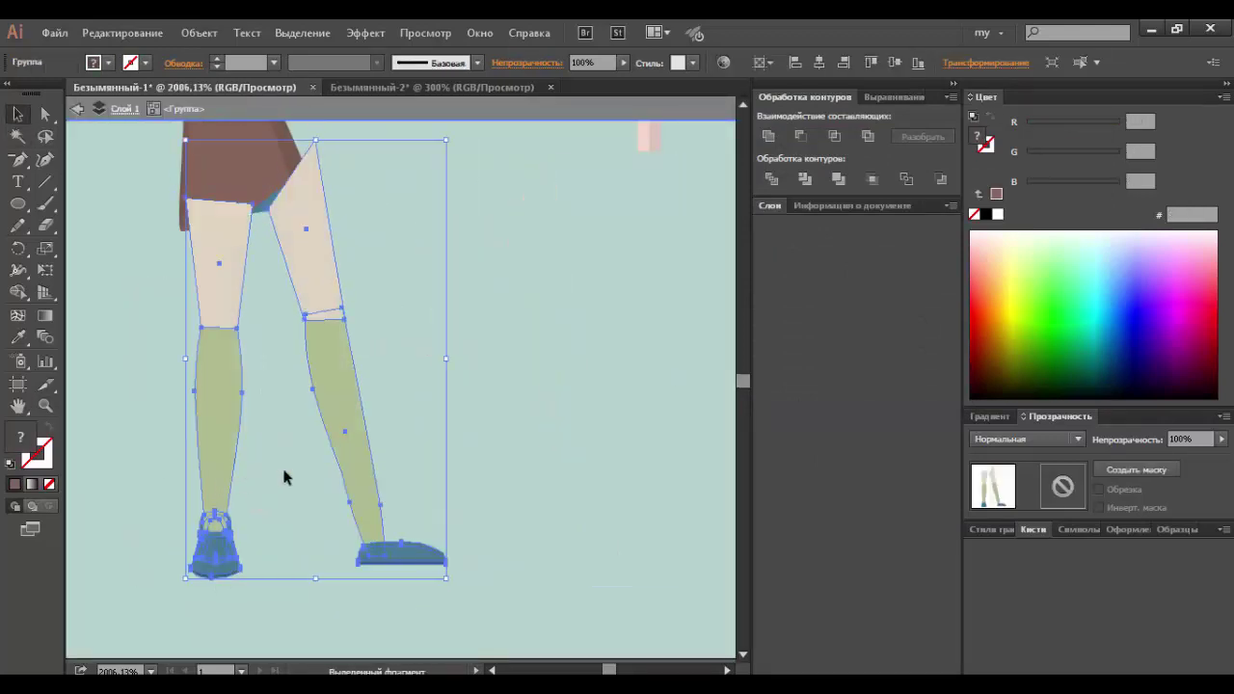
pyautogui.moveTo(446, 578); pyautogui.dragTo(405, 531)
pyautogui.moveTo(317, 391); pyautogui.dragTo(311, 367)
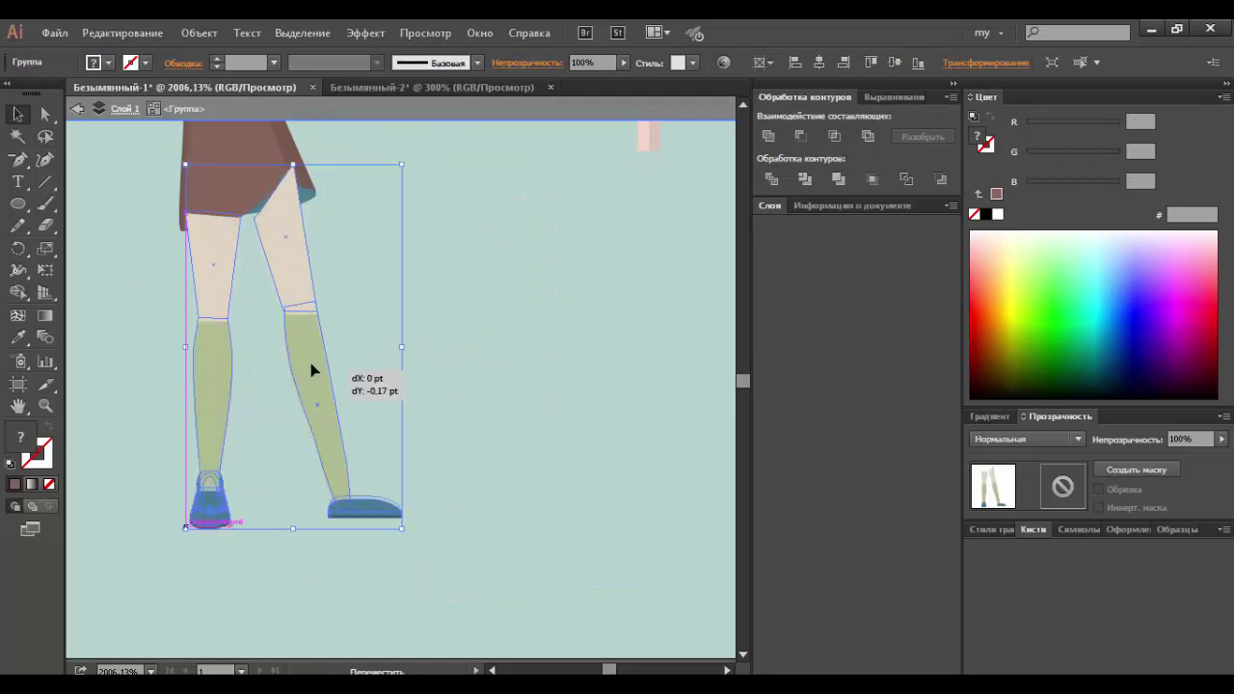
# Step: Recolour the blue piece under the skirt with the skirt's brown
pyautogui.click(305, 217)
pyautogui.keyDown('ctrl'); pyautogui.click(313, 200); pyautogui.keyUp('ctrl')
pyautogui.click(305, 156)
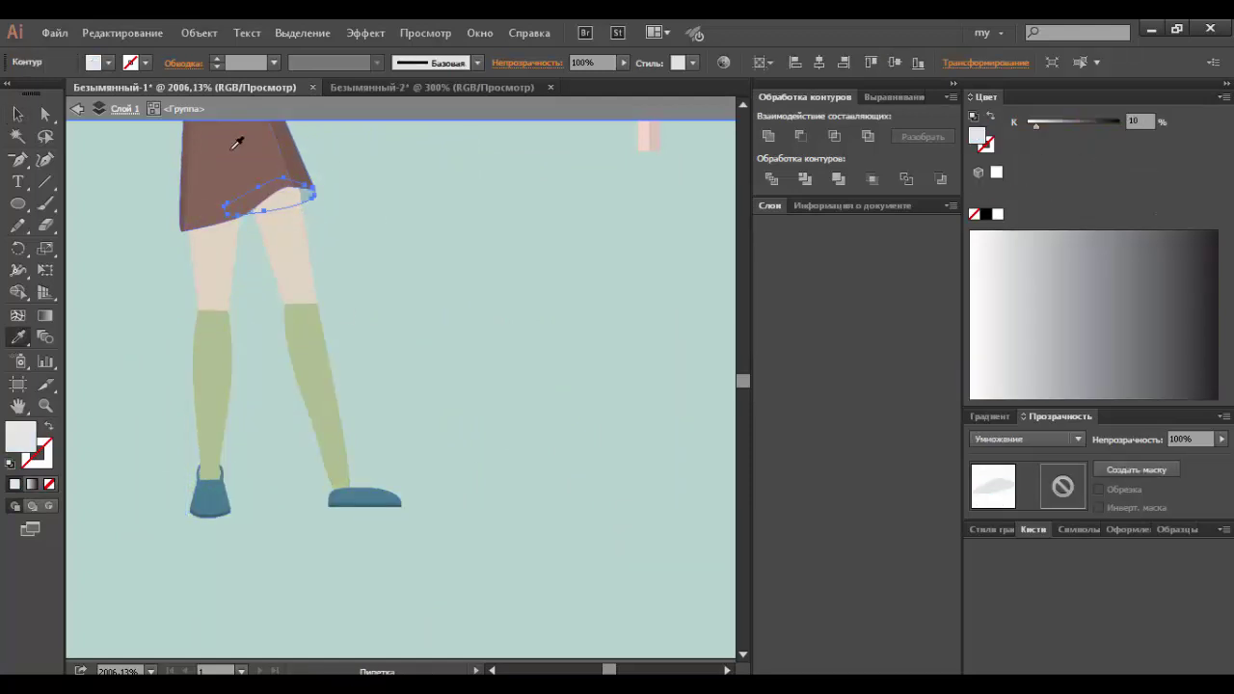
pyautogui.click(1226, 97)
pyautogui.click(1047, 162)
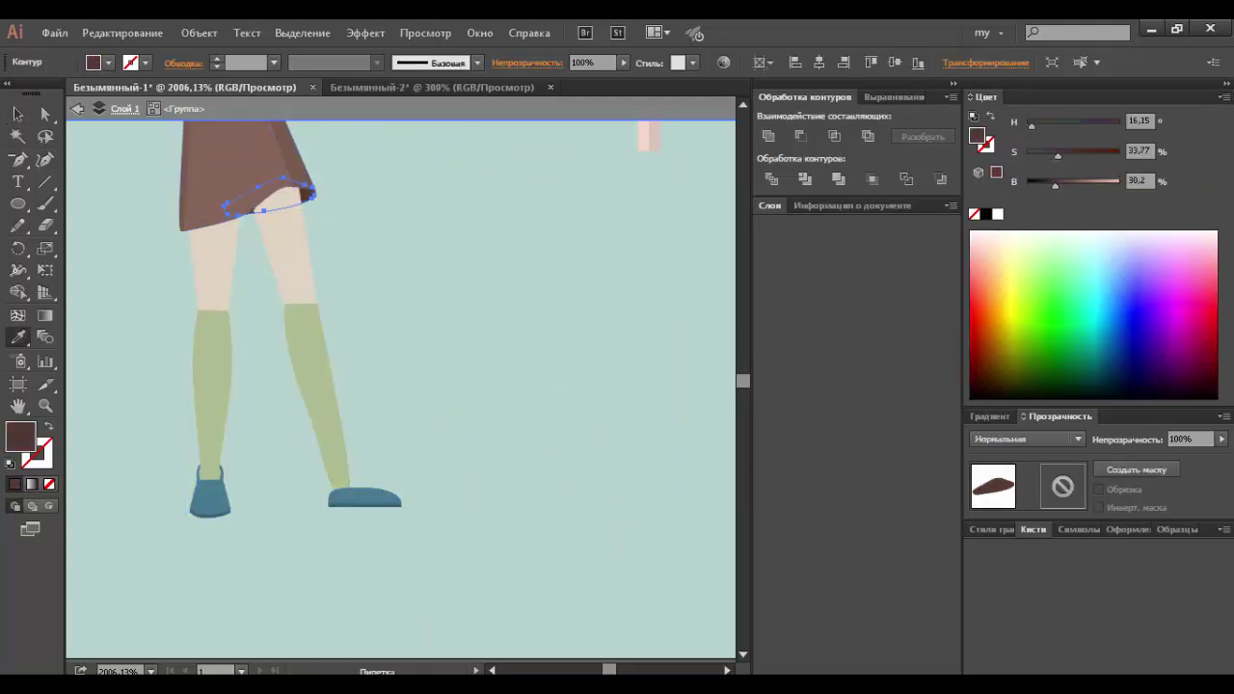
pyautogui.keyDown('ctrl'); pyautogui.click(468, 297); pyautogui.keyUp('ctrl')
# Step: Inspect the leg and shoe, then zoom out and position the girl beside the tent
pyautogui.scroll(-5, 422, 523)
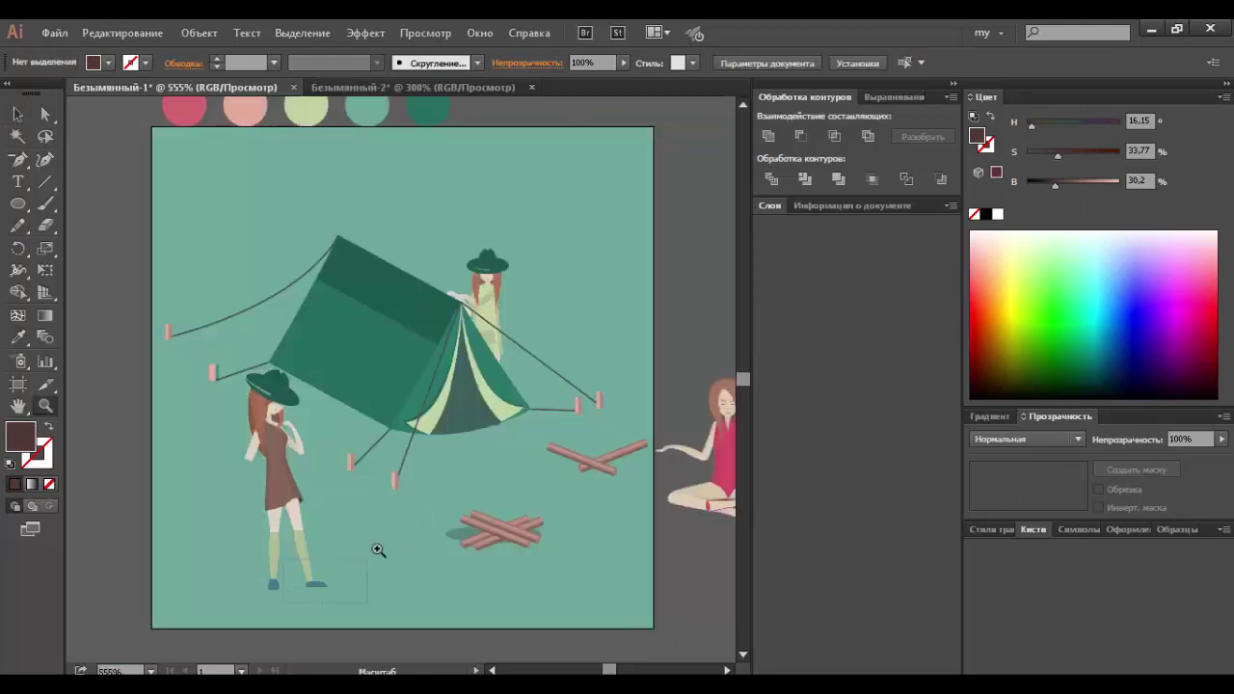
pyautogui.moveTo(283, 603); pyautogui.dragTo(374, 551)
pyautogui.keyDown('ctrl'); pyautogui.click(229, 374); pyautogui.keyUp('ctrl')
pyautogui.press('p')
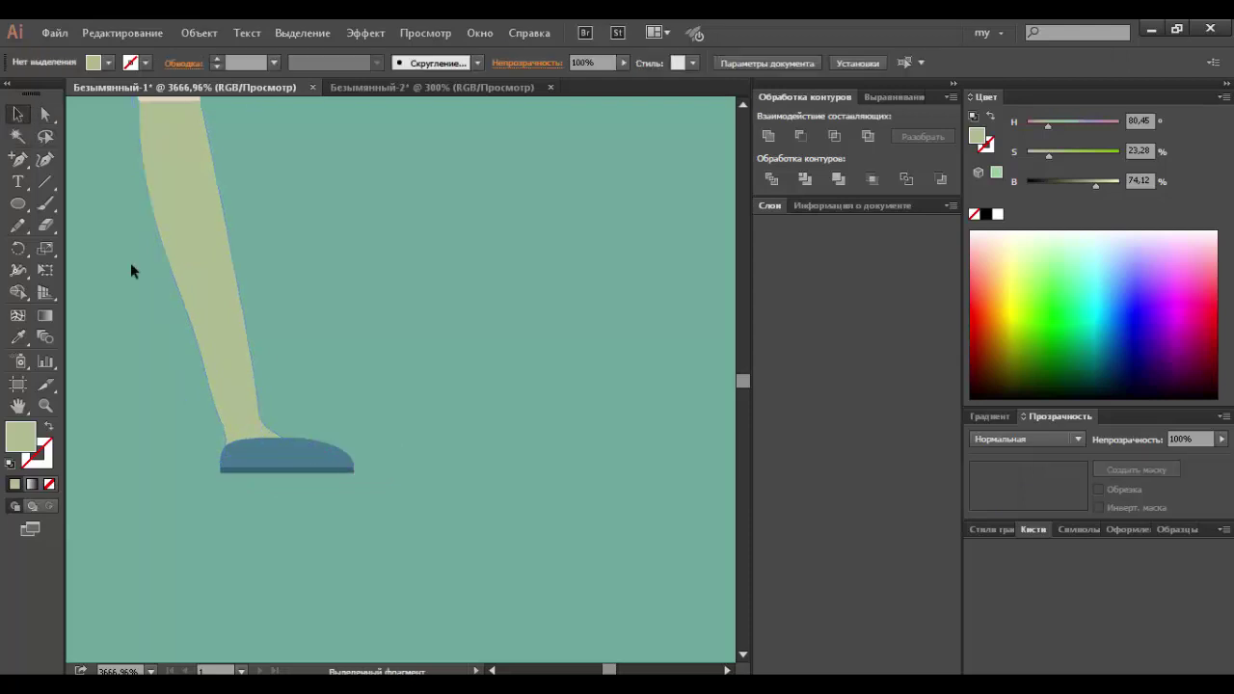
pyautogui.hotkey('ctrl', '0')
pyautogui.moveTo(288, 477); pyautogui.dragTo(288, 450)
pyautogui.moveTo(238, 331); pyautogui.dragTo(229, 221)
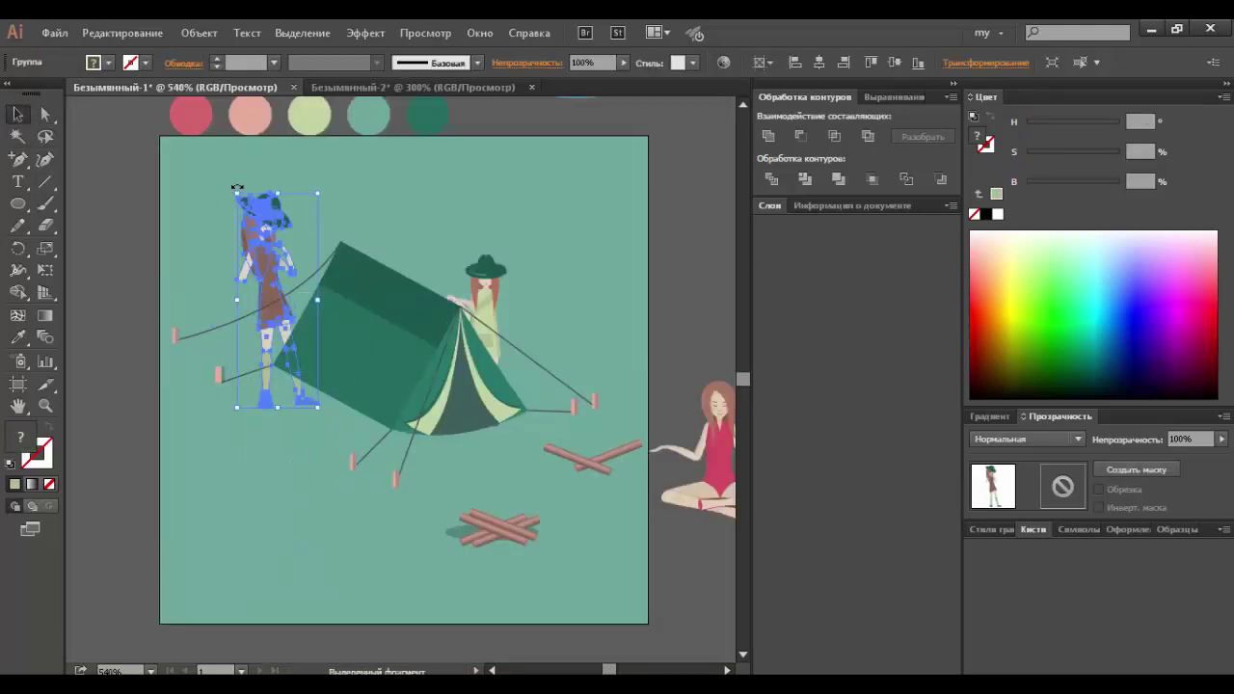
# Step: Move the brown-dress girl in front of the tent and zoom in on her
pyautogui.click(326, 196)
pyautogui.moveTo(264, 266); pyautogui.dragTo(422, 304)
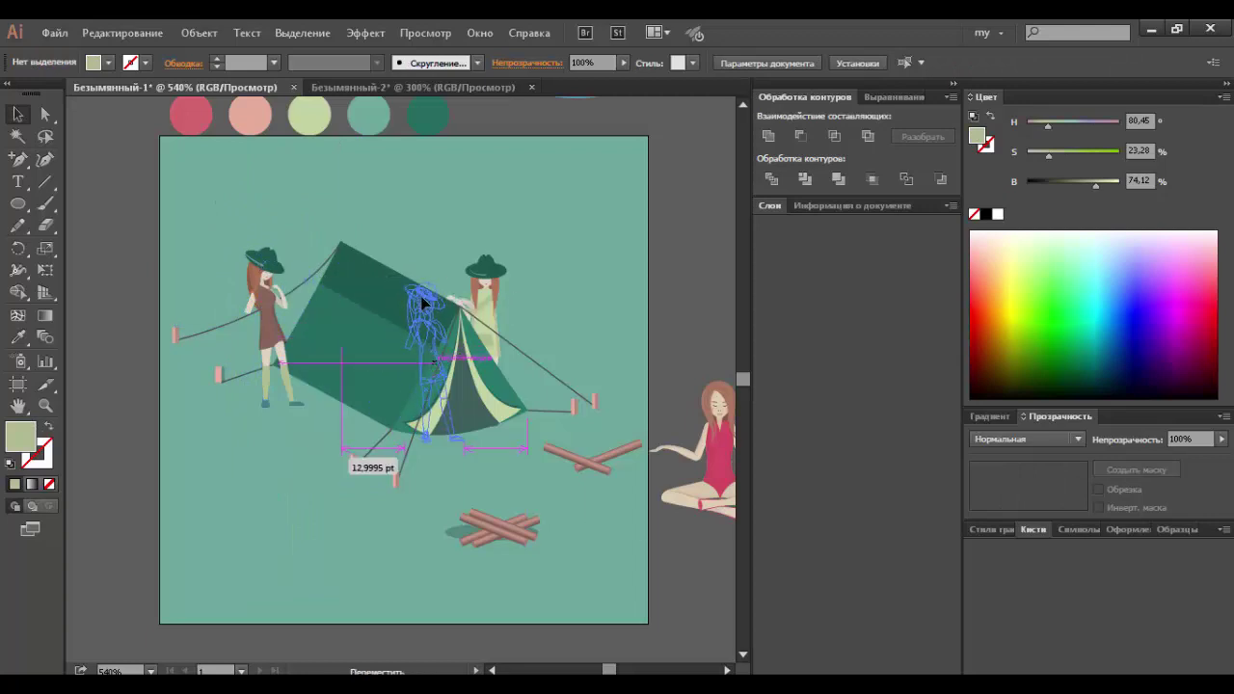
pyautogui.press('z')
pyautogui.moveTo(572, 279); pyautogui.dragTo(334, 367)
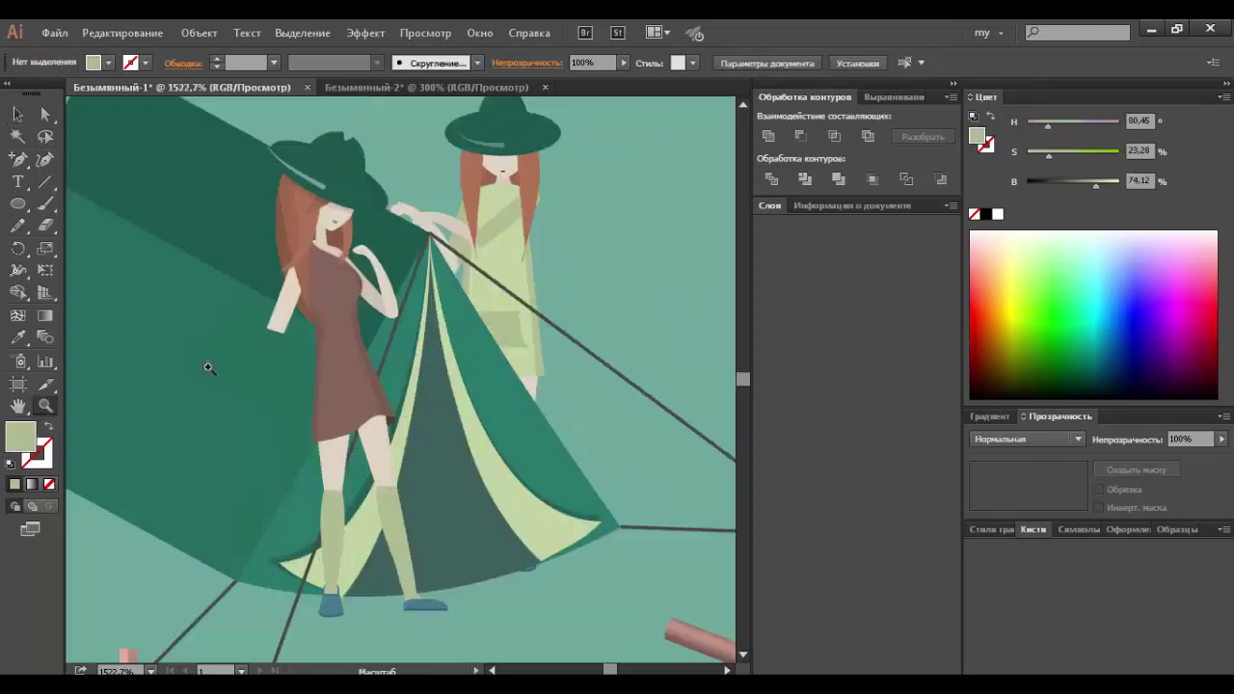
# Step: Inside her group, free-transform the girl's figure so she stands upright
pyautogui.click(345, 306)
pyautogui.doubleClick(347, 309)
pyautogui.click(367, 359)
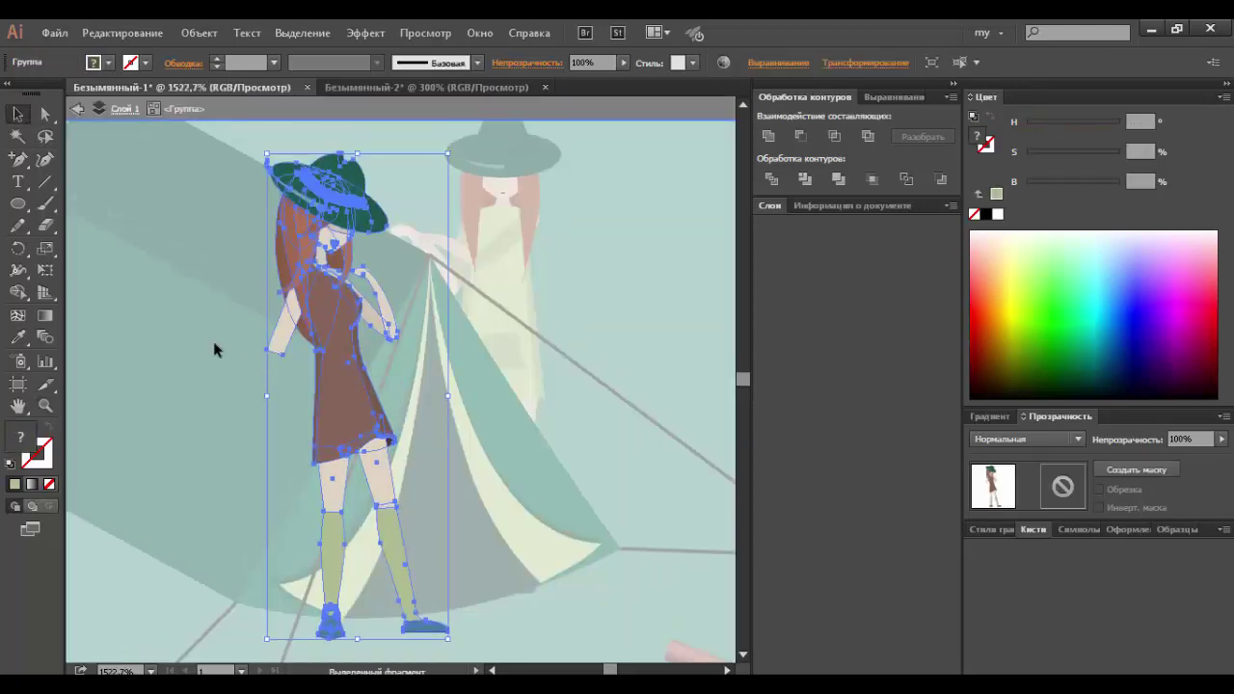
pyautogui.press('e')
pyautogui.moveTo(356, 153); pyautogui.dragTo(397, 156)
pyautogui.press('v')
pyautogui.click(668, 265)
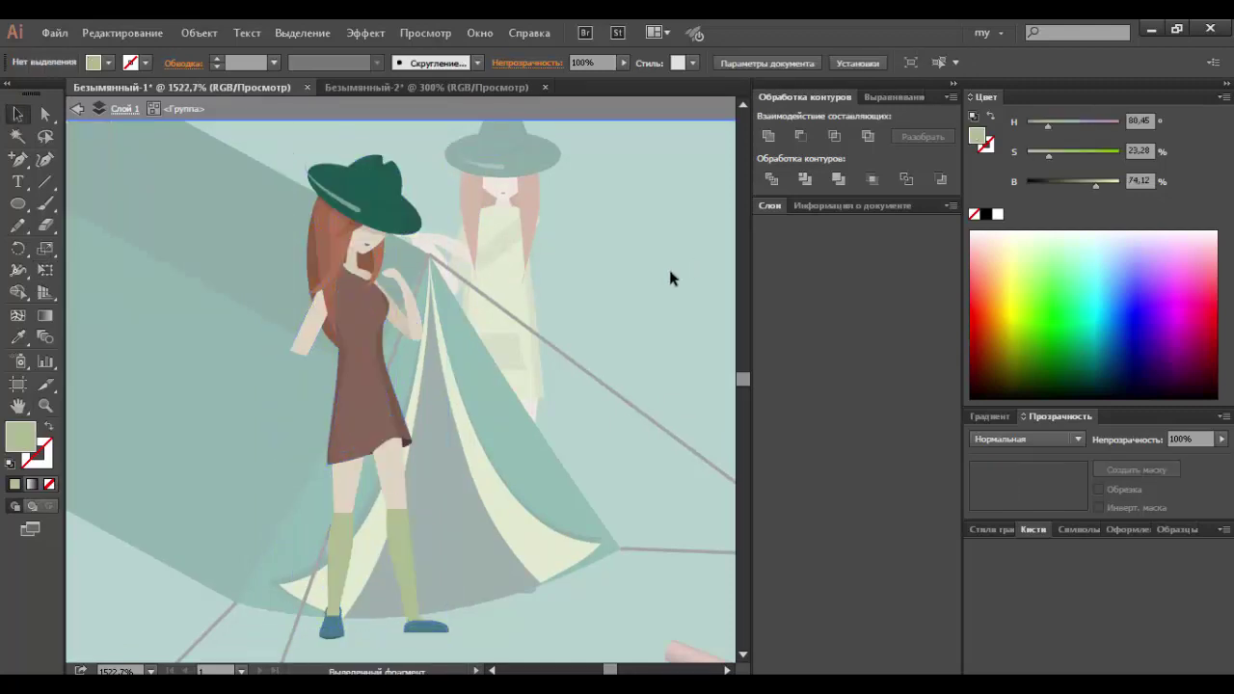
# Step: Select the girl's arm and rotate it toward her body, checking the Rotate settings
pyautogui.click(417, 331)
pyautogui.click(418, 333)
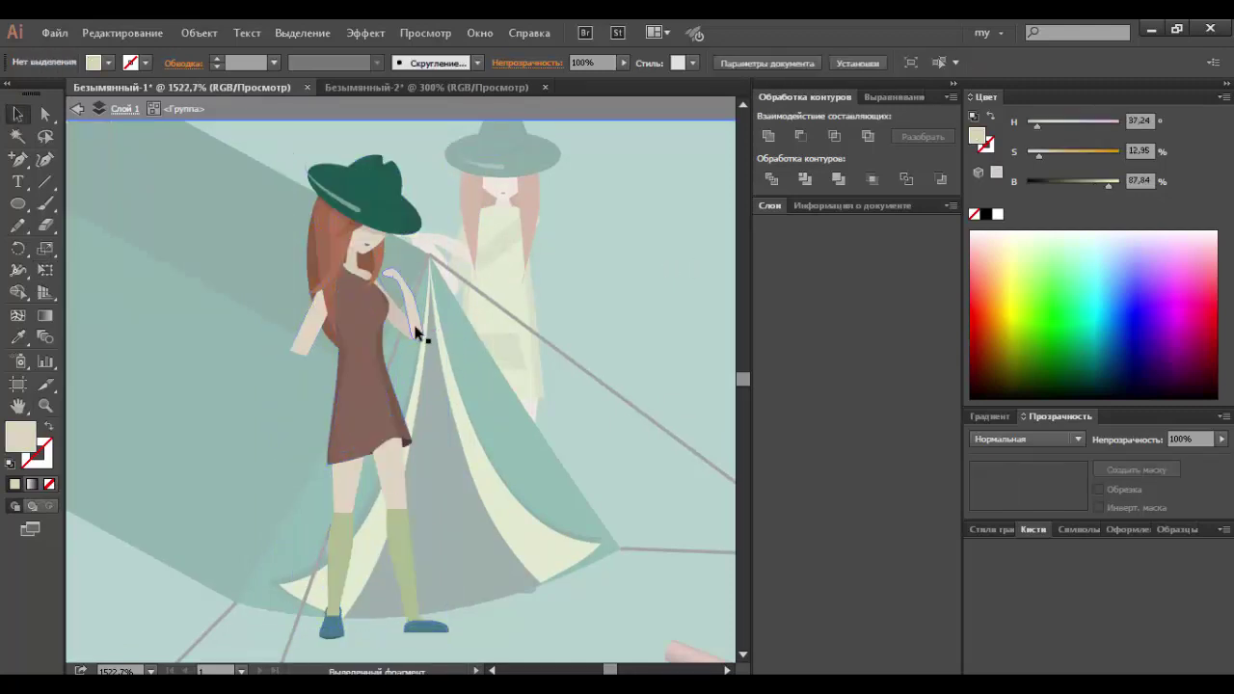
pyautogui.click(309, 332)
pyautogui.moveTo(378, 342); pyautogui.dragTo(381, 343)
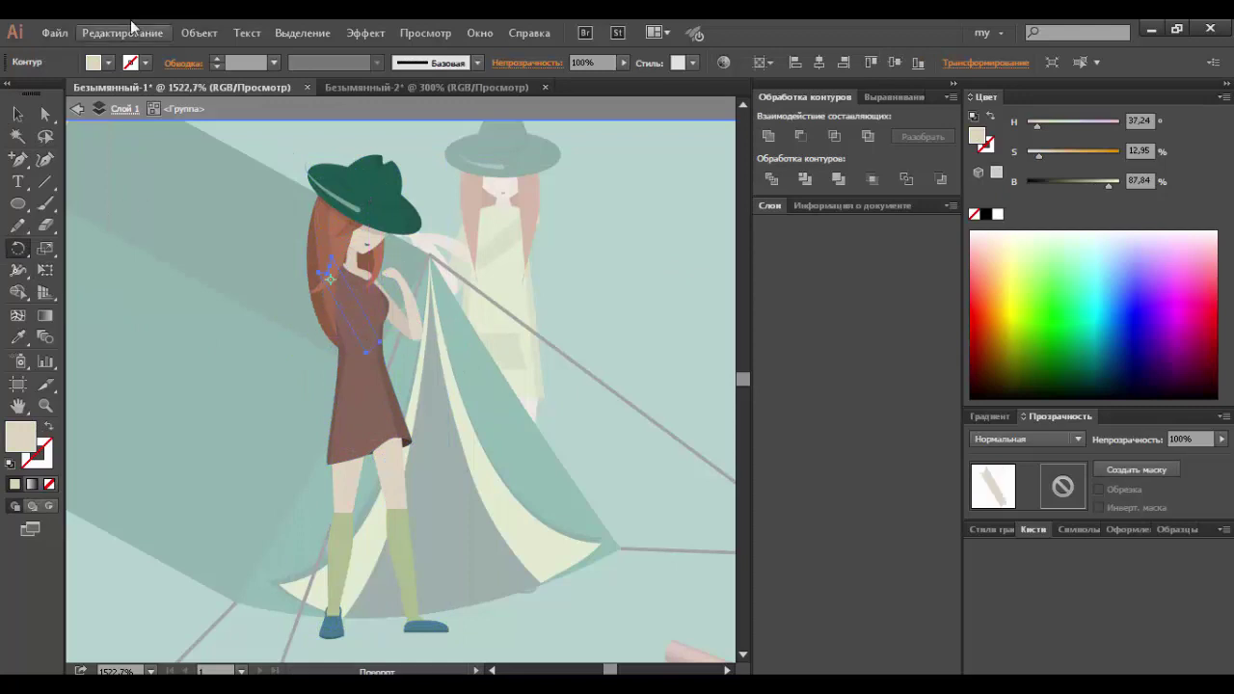
pyautogui.rightClick(445, 316)
pyautogui.click(758, 389)
pyautogui.press('Escape')
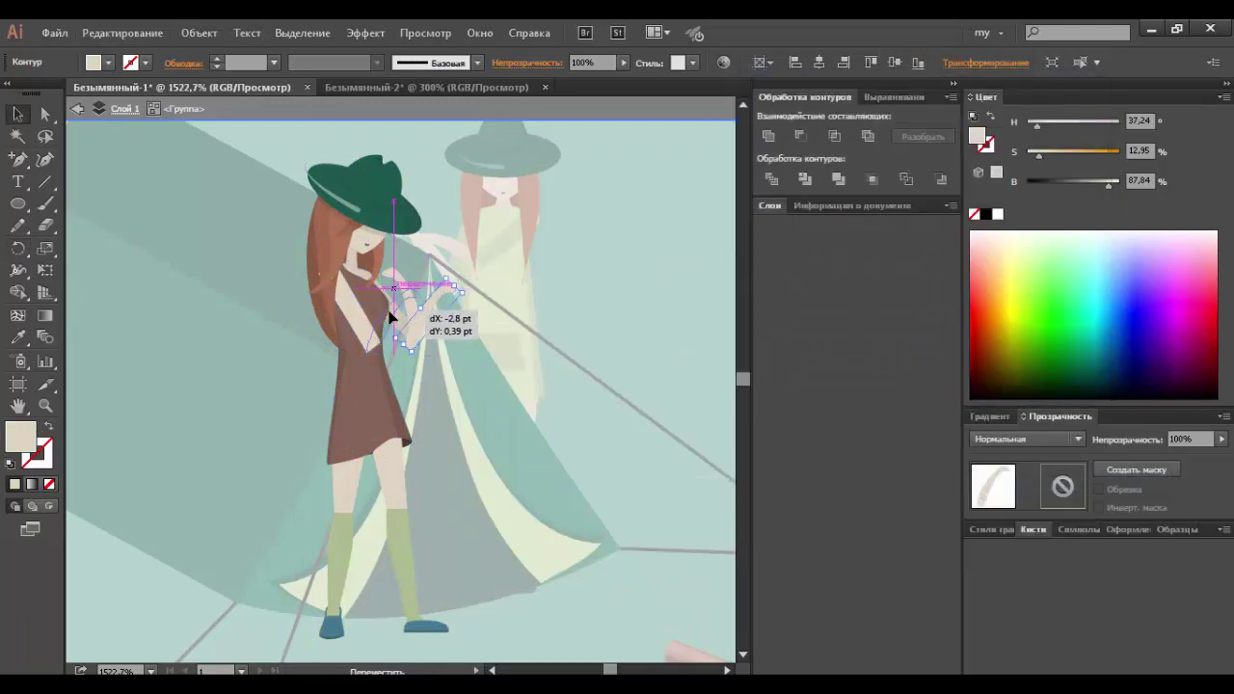
# Step: Shift the arm right and rotate it up so it reaches the tent
pyautogui.moveTo(390, 317); pyautogui.dragTo(383, 333)
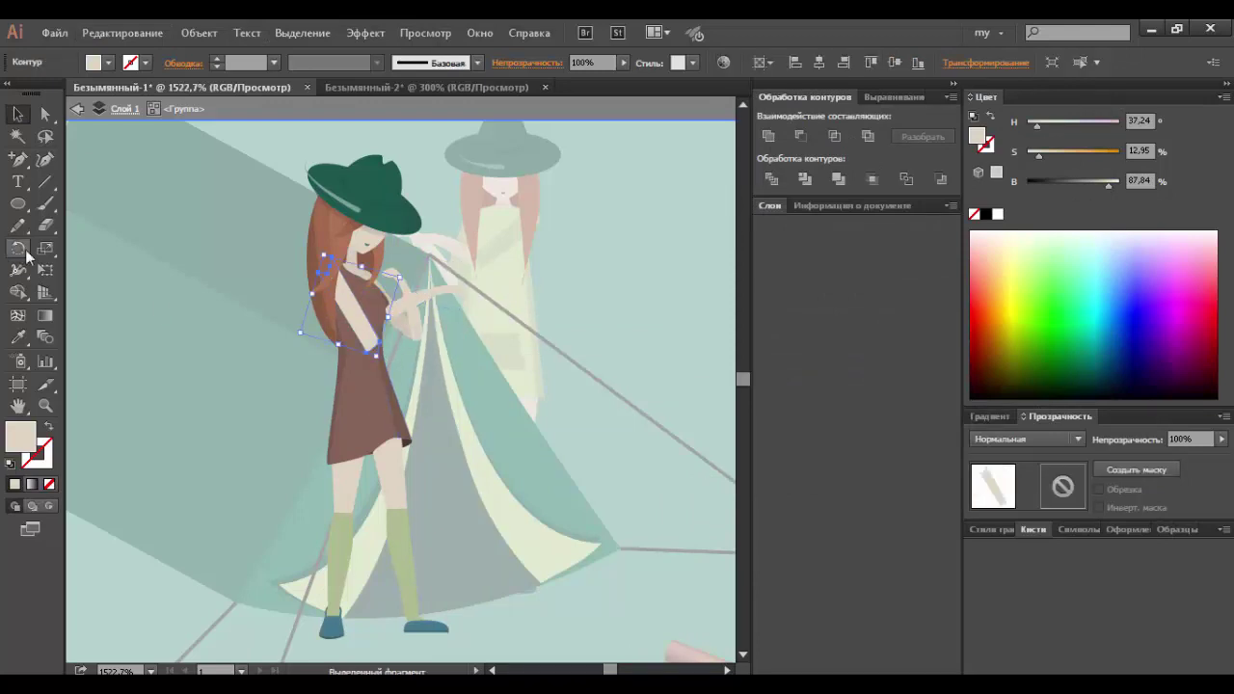
pyautogui.hotkey('ctrl', 'z')
pyautogui.press('v')
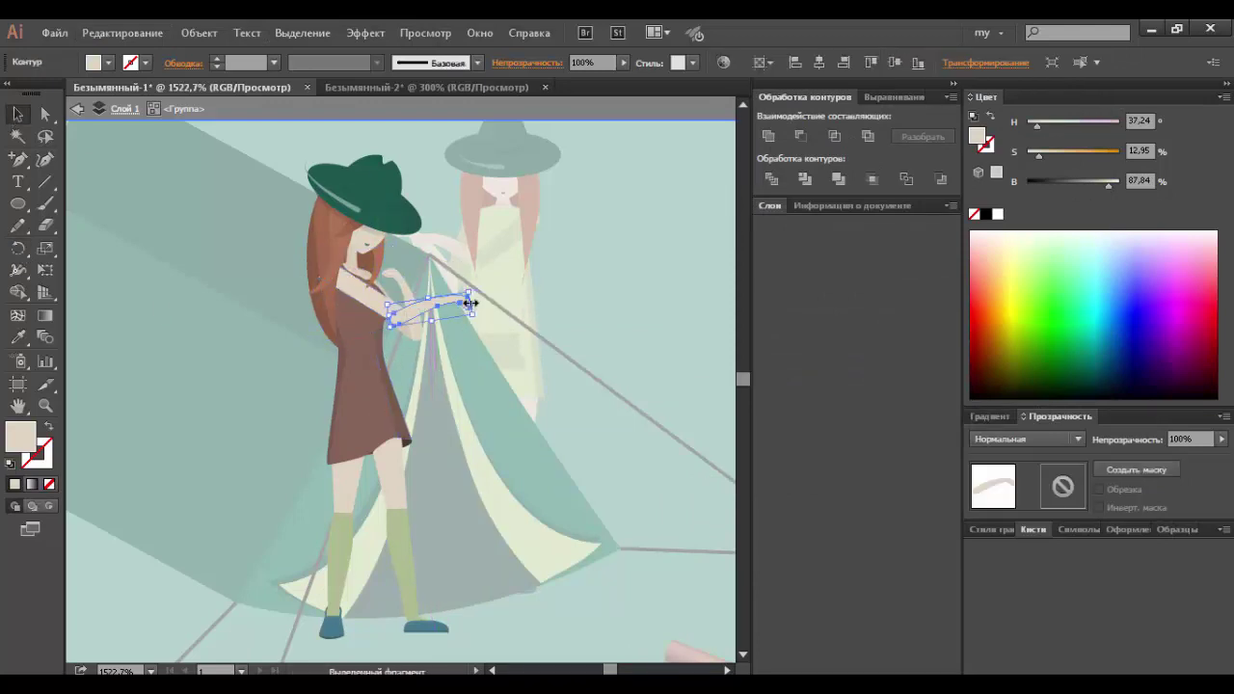
pyautogui.moveTo(482, 307); pyautogui.dragTo(503, 325)
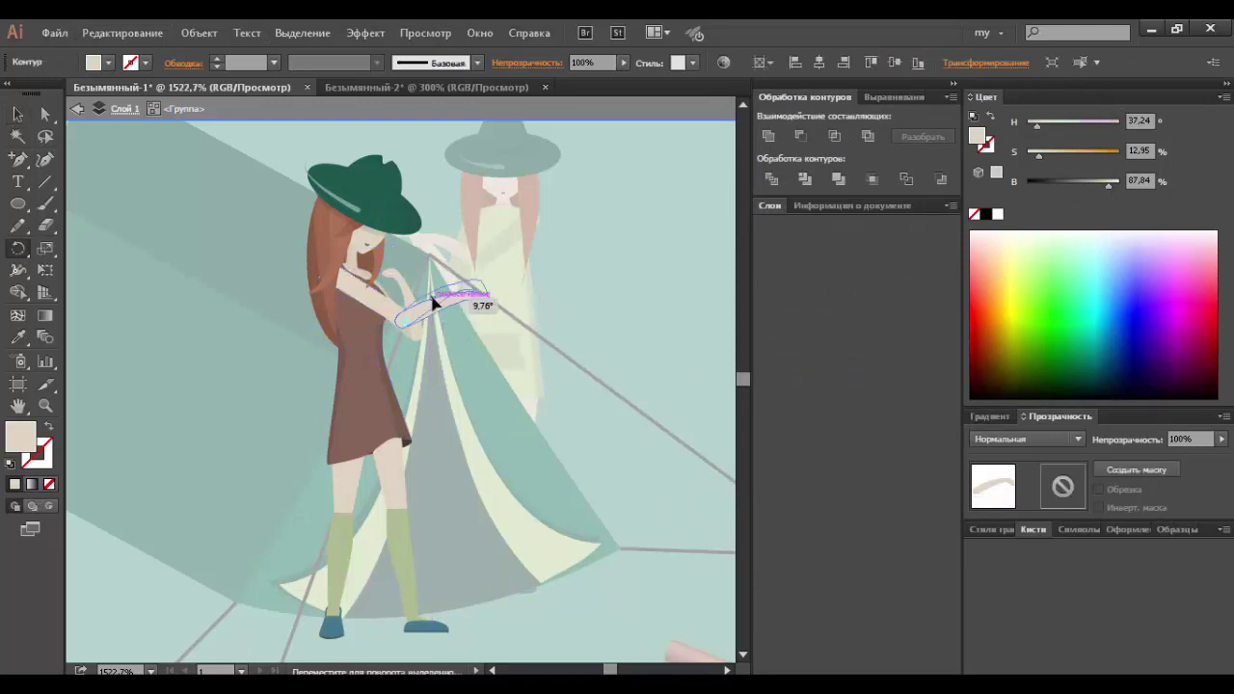
pyautogui.press('v')
pyautogui.moveTo(433, 303); pyautogui.dragTo(456, 349)
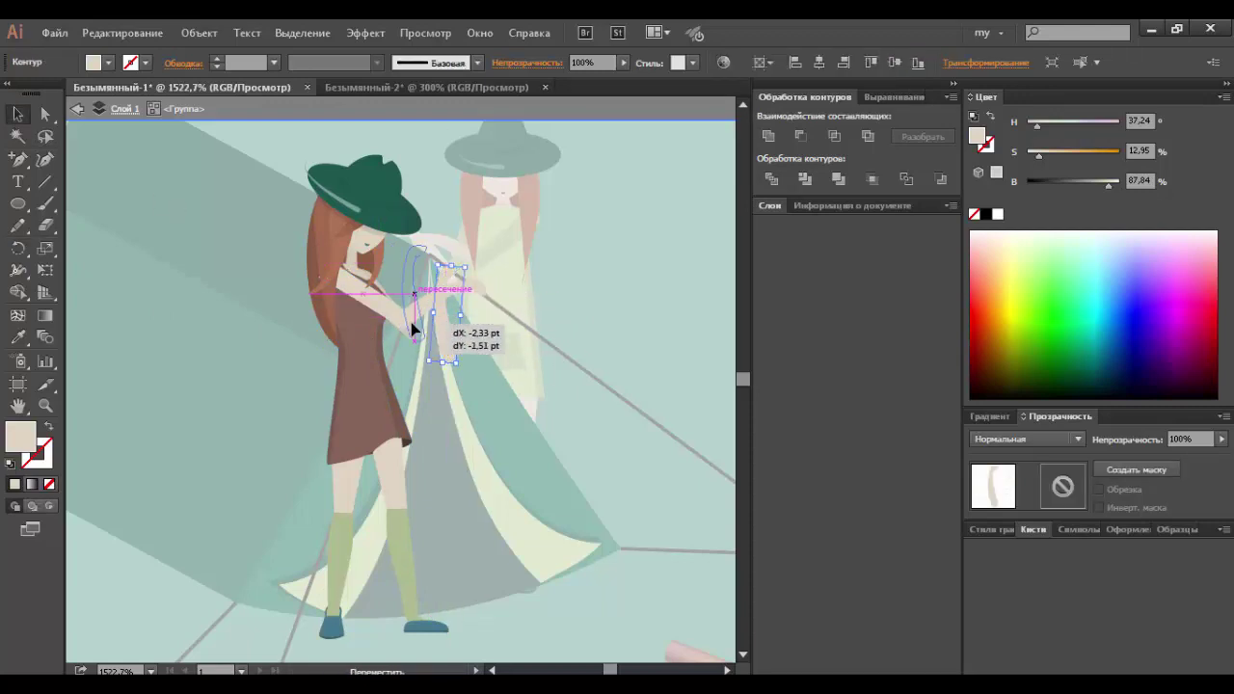
# Step: Exit the group, move the crossed logs left and seat the cross-legged girl above them
pyautogui.doubleClick(558, 391)
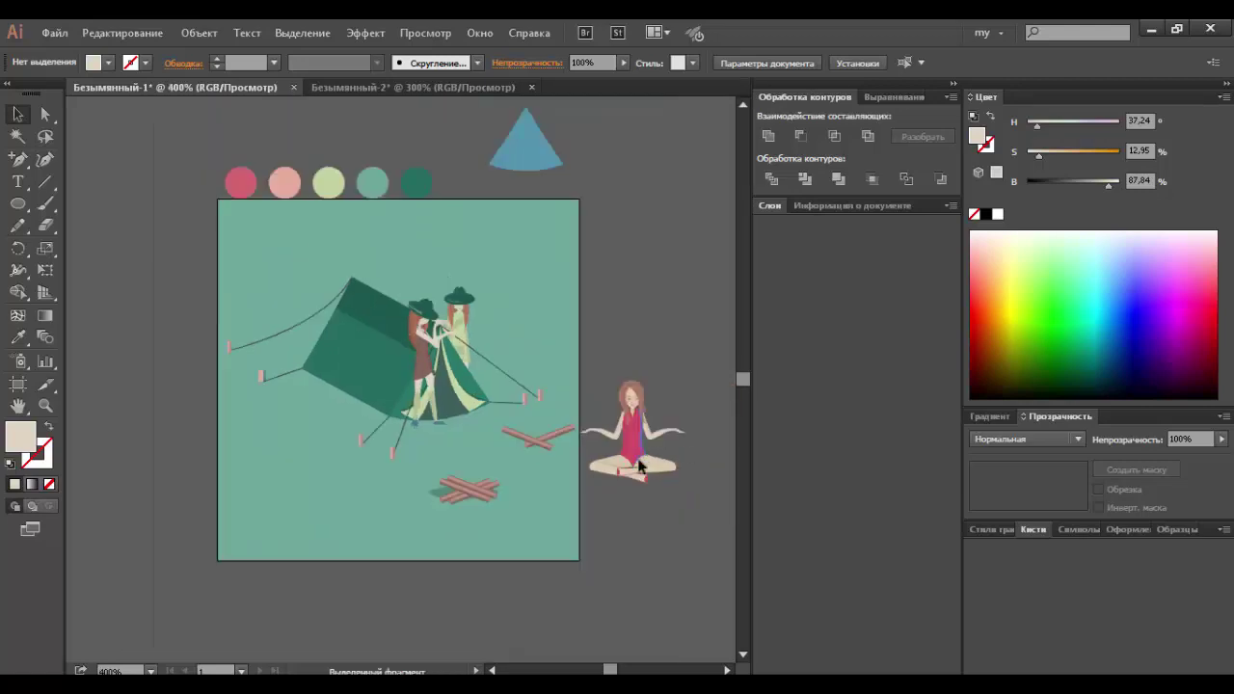
pyautogui.moveTo(631, 424); pyautogui.dragTo(637, 422)
pyautogui.moveTo(468, 490)
pyautogui.mouseDown()
pyautogui.moveTo(408, 499)
pyautogui.moveTo(319, 484)
pyautogui.mouseUp()
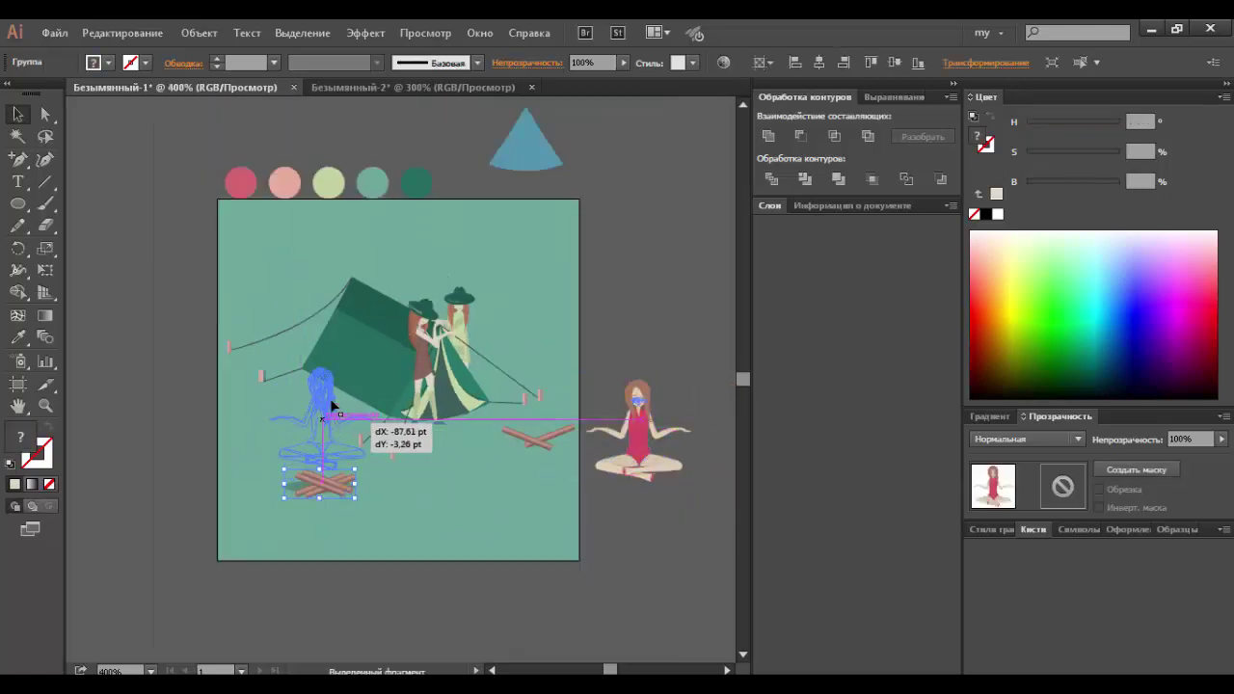
pyautogui.moveTo(647, 439); pyautogui.dragTo(325, 432)
pyautogui.scroll(5, 325, 424)
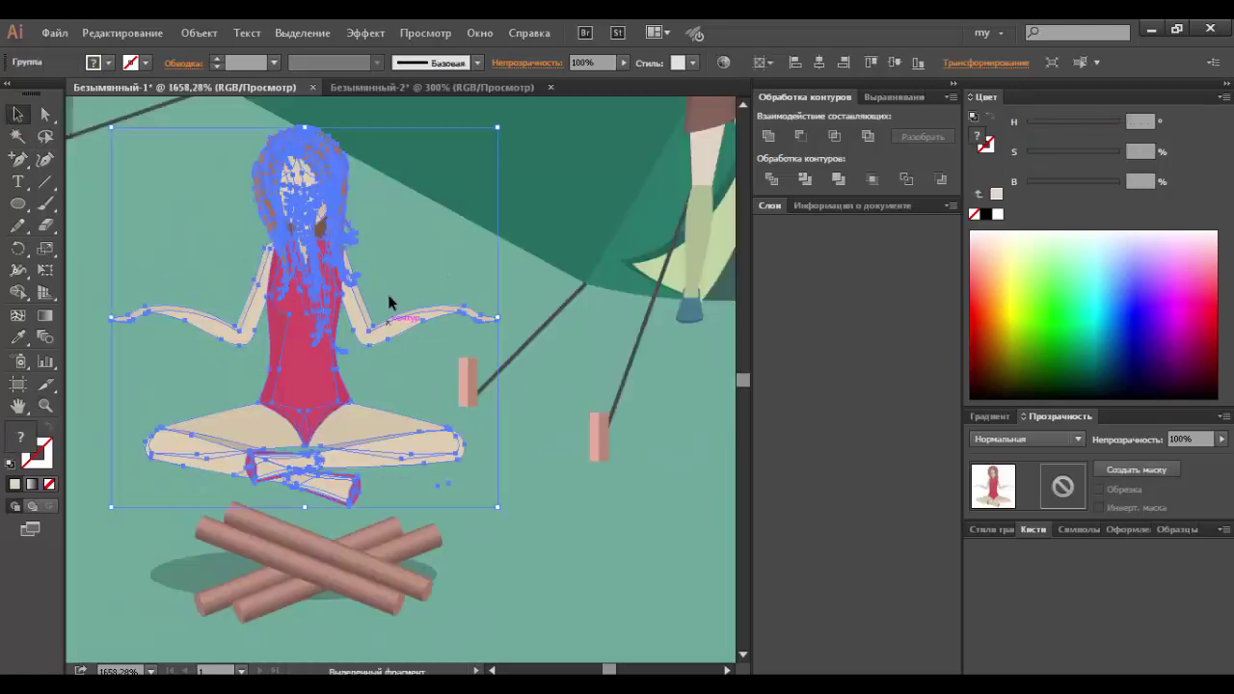
pyautogui.rightClick(364, 428)
# Step: Recolour the red swimsuit with the tent's dark green via the Eyedropper
pyautogui.click(381, 438)
pyautogui.click(295, 395)
pyautogui.press('i')
pyautogui.click(544, 160)
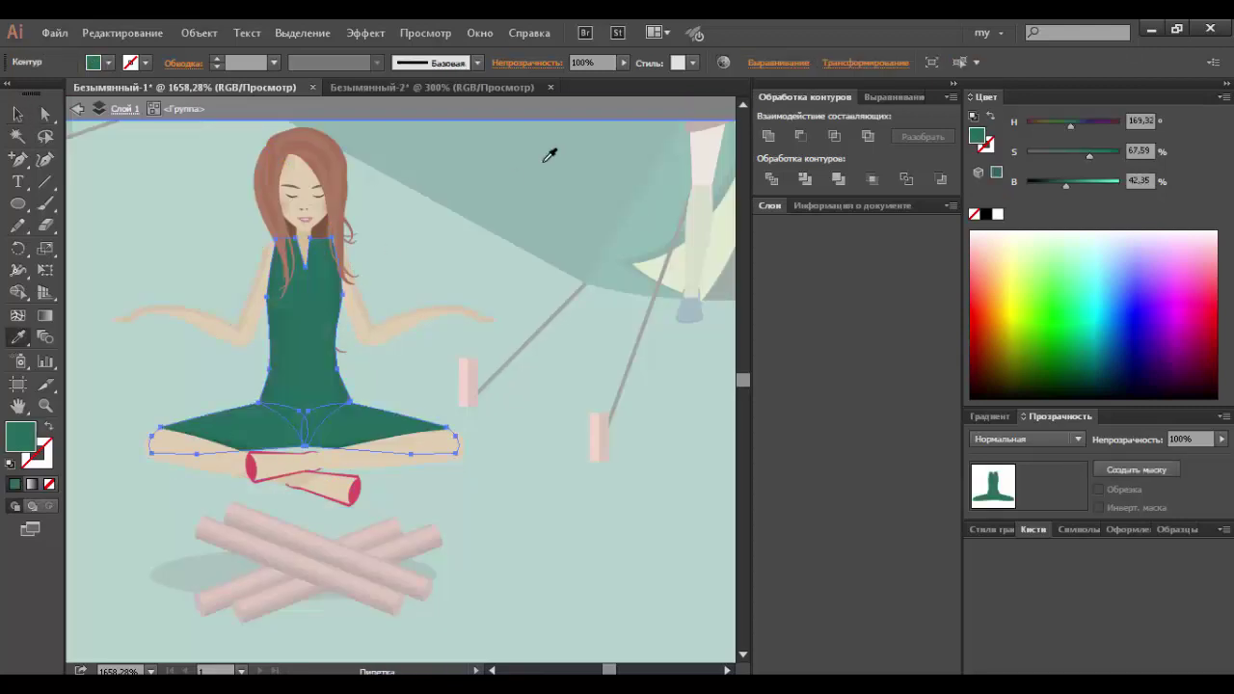
pyautogui.press('v')
# Step: Select the outstretched left arm and rotate it down to hang beside her body
pyautogui.press('a')
pyautogui.click(193, 314)
pyautogui.click(393, 286)
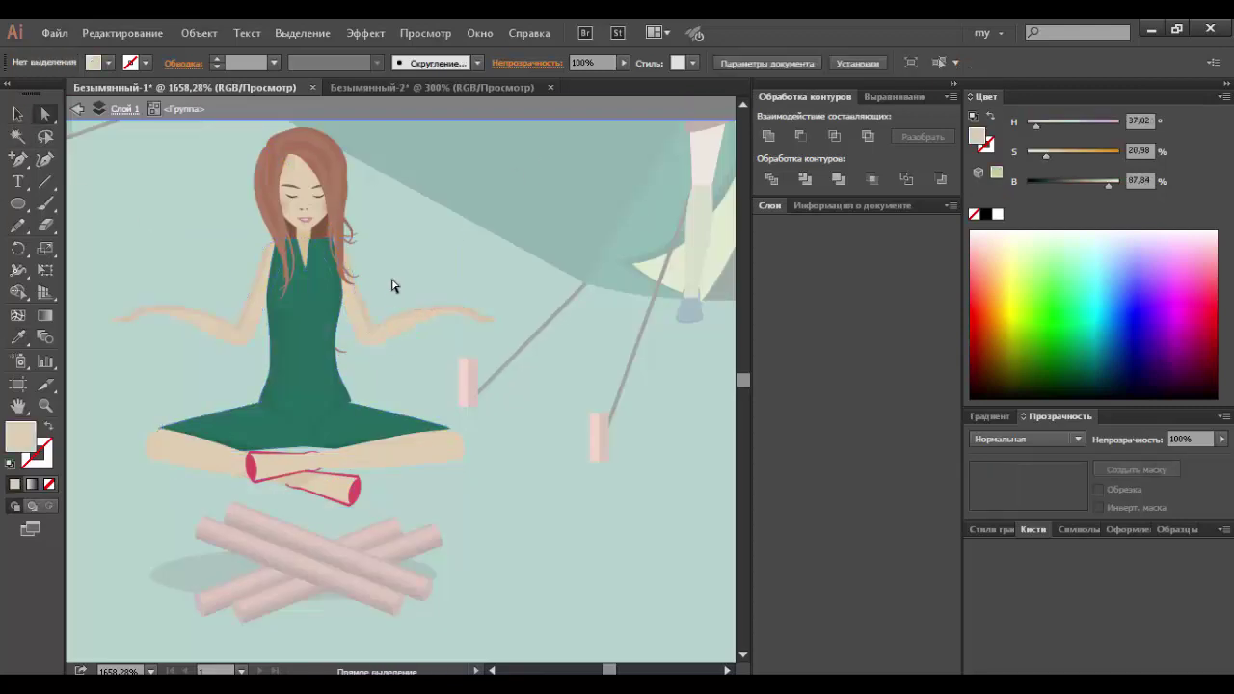
pyautogui.click(221, 323)
pyautogui.click(207, 325)
pyautogui.click(189, 278)
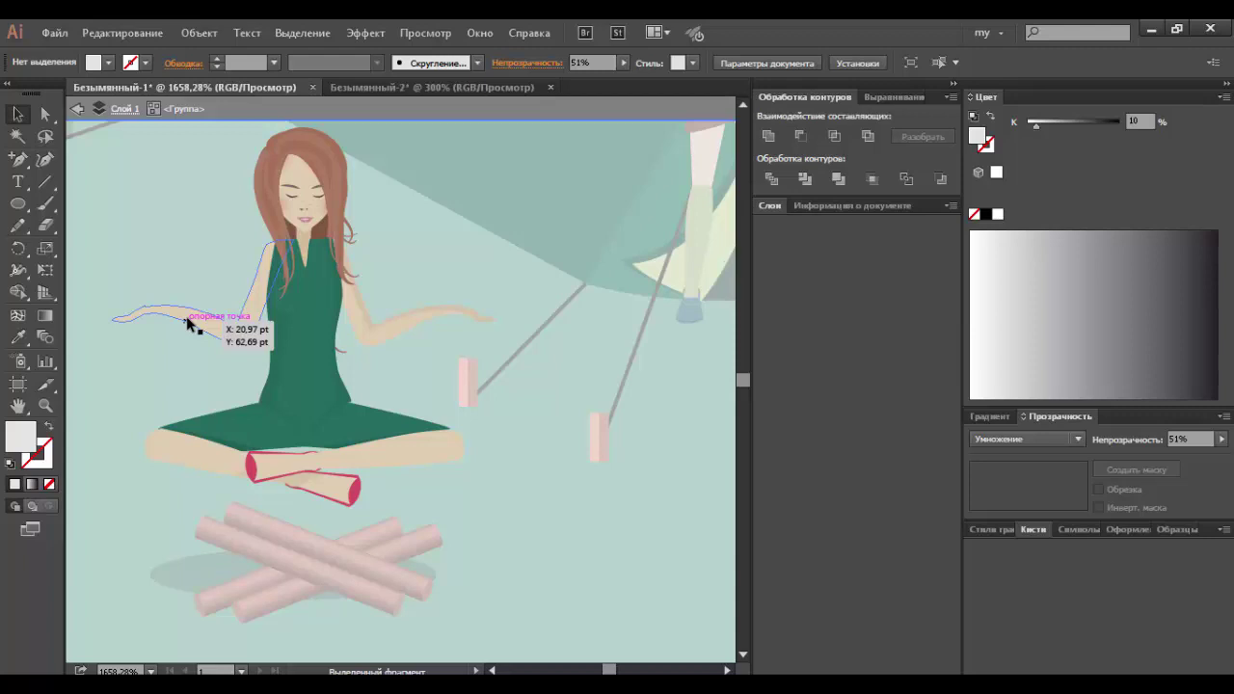
pyautogui.click(240, 325)
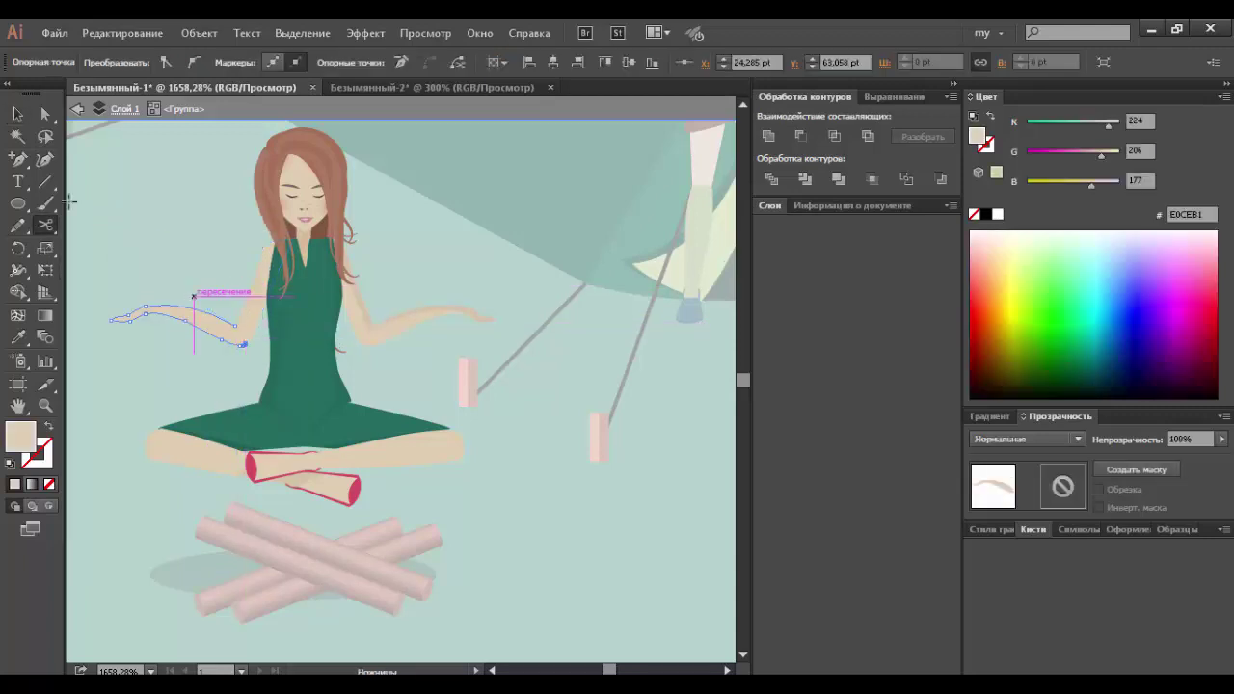
pyautogui.press('v')
pyautogui.click(255, 297)
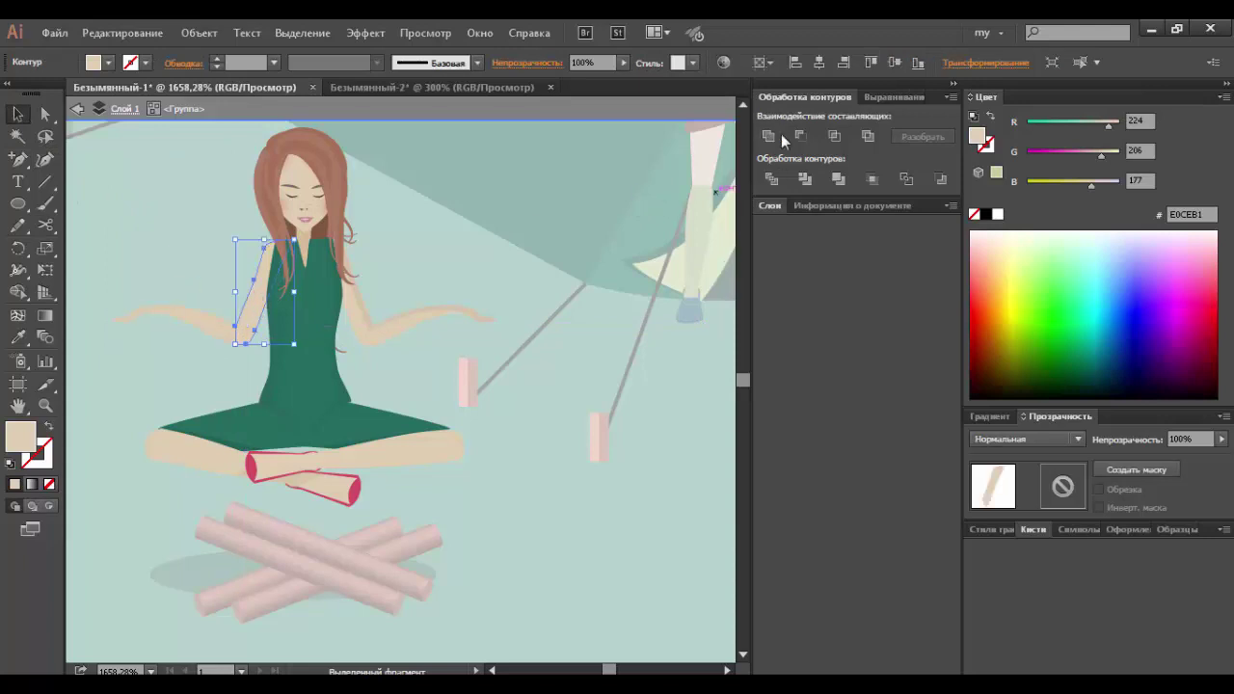
pyautogui.click(183, 311)
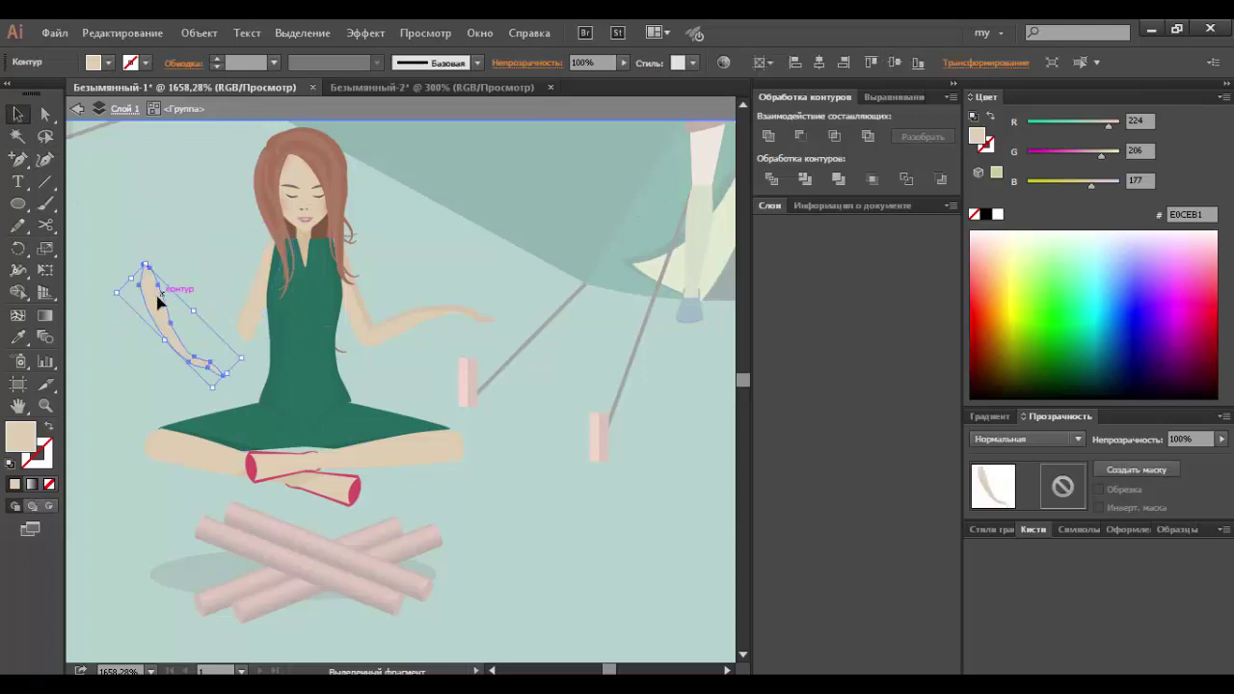
pyautogui.moveTo(251, 355); pyautogui.dragTo(371, 325)
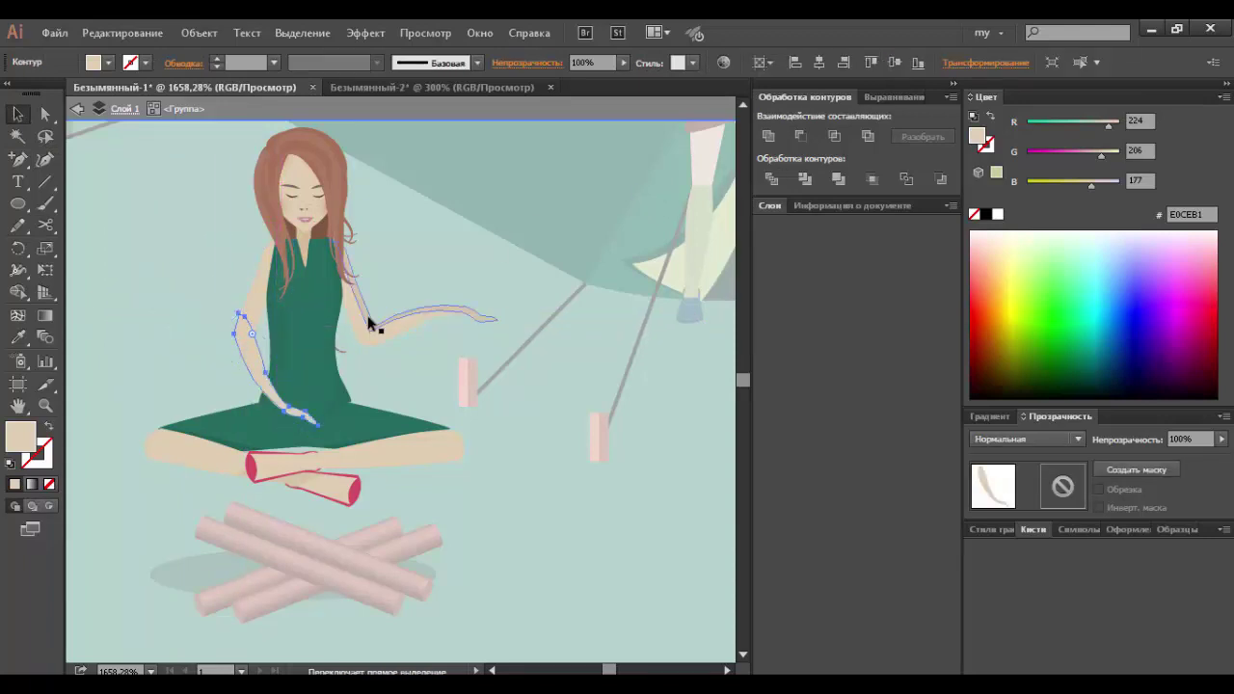
pyautogui.click(402, 376)
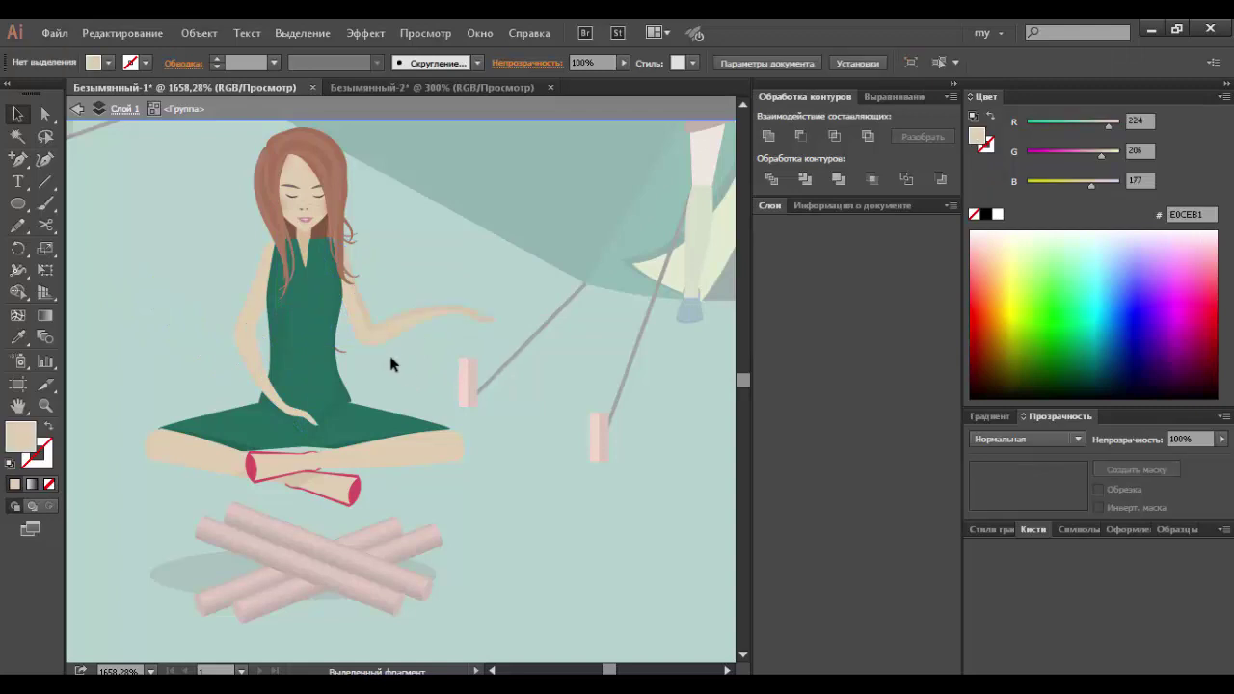
# Step: Copy the shadow's appearance onto the lowered left arm
pyautogui.click(243, 338)
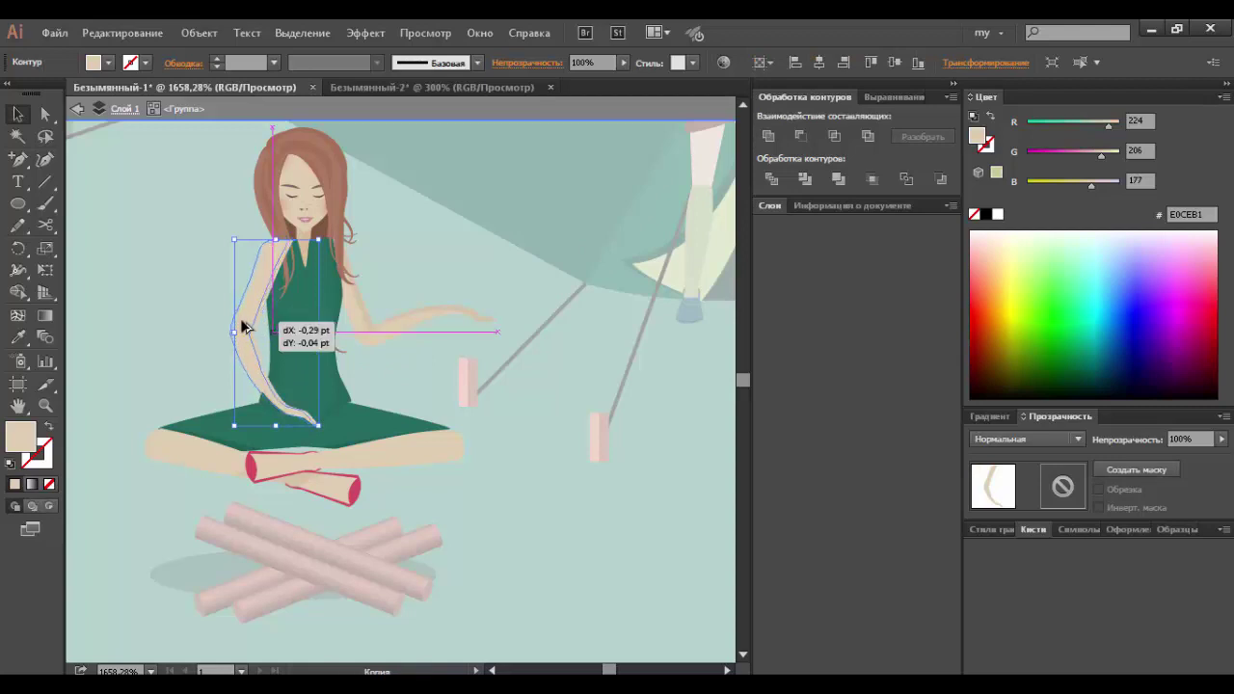
pyautogui.hotkey('ctrl', 'z')
pyautogui.press('i')
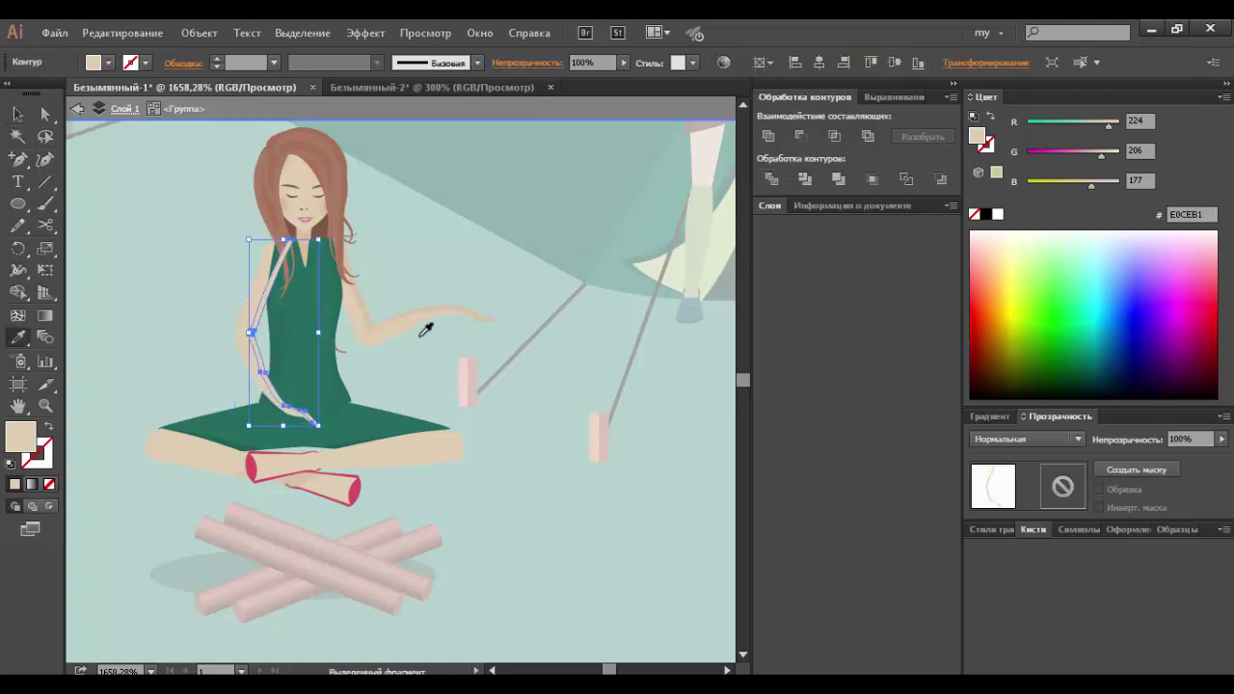
pyautogui.click(428, 325)
pyautogui.press('v')
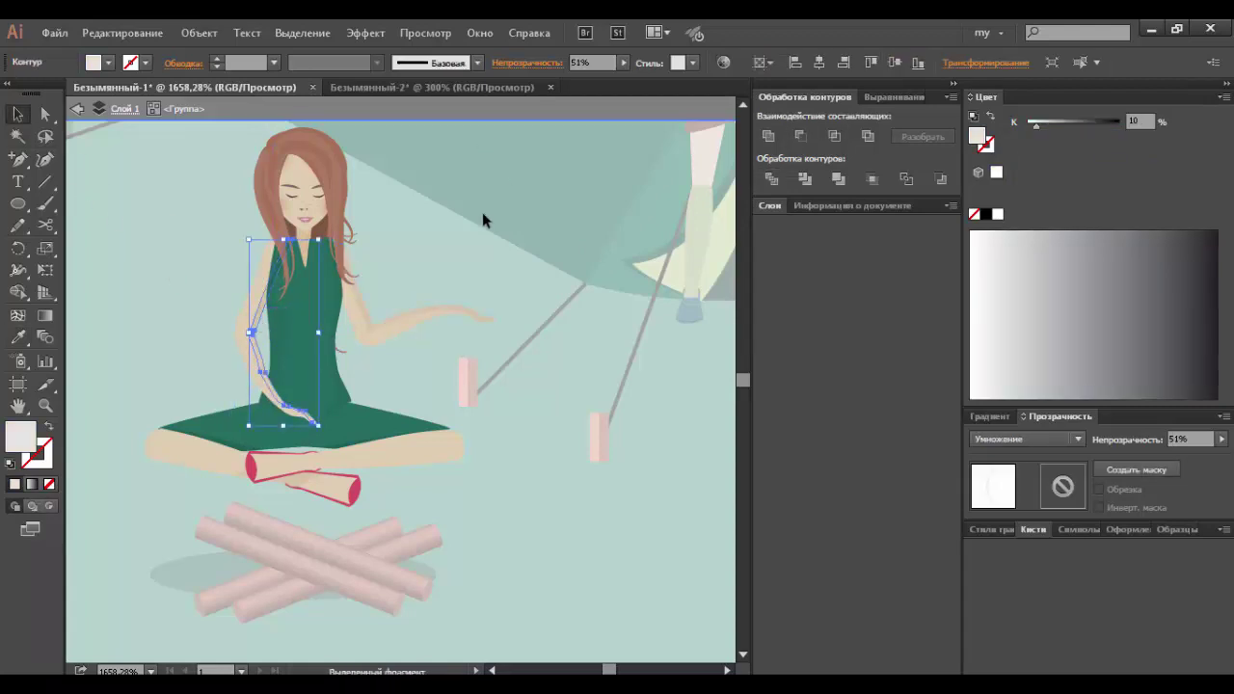
pyautogui.click(523, 484)
# Step: Undo the arm's appearance change, move it onto the torso and resize it slightly
pyautogui.moveTo(418, 359); pyautogui.dragTo(358, 325)
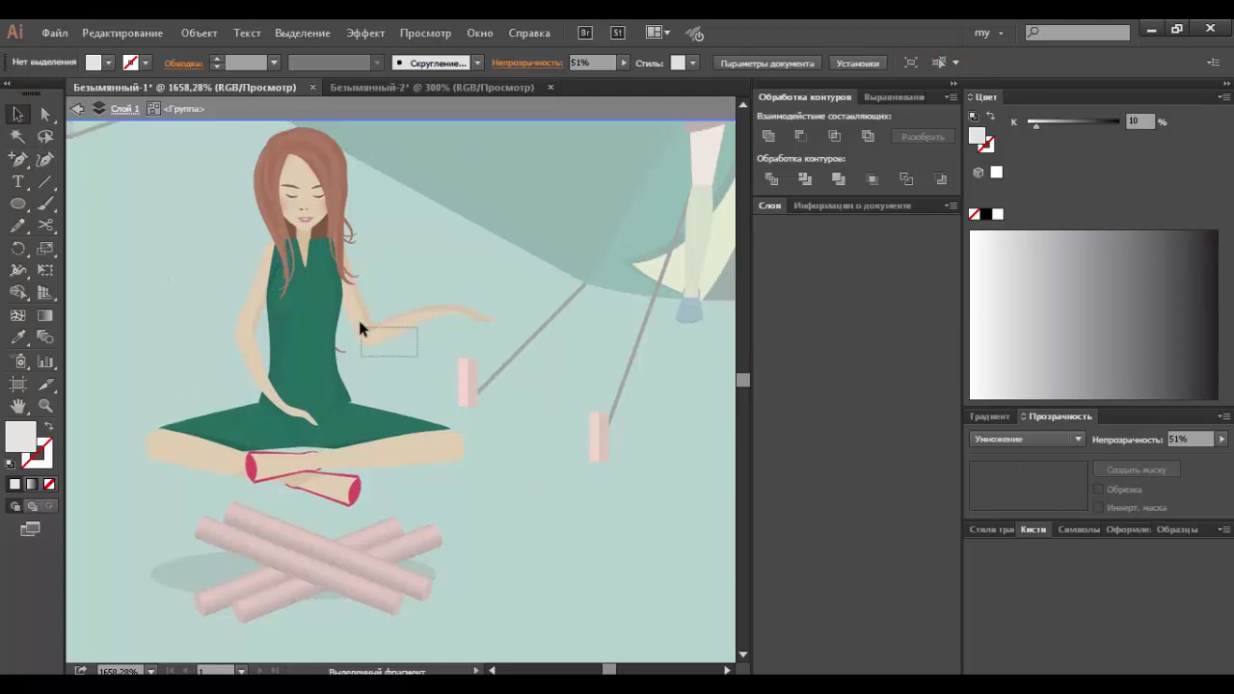
pyautogui.rightClick(358, 311)
pyautogui.click(506, 328)
pyautogui.moveTo(506, 334)
pyautogui.mouseDown()
pyautogui.moveTo(375, 370)
pyautogui.moveTo(391, 237)
pyautogui.mouseUp()
pyautogui.moveTo(354, 358); pyautogui.dragTo(357, 380)
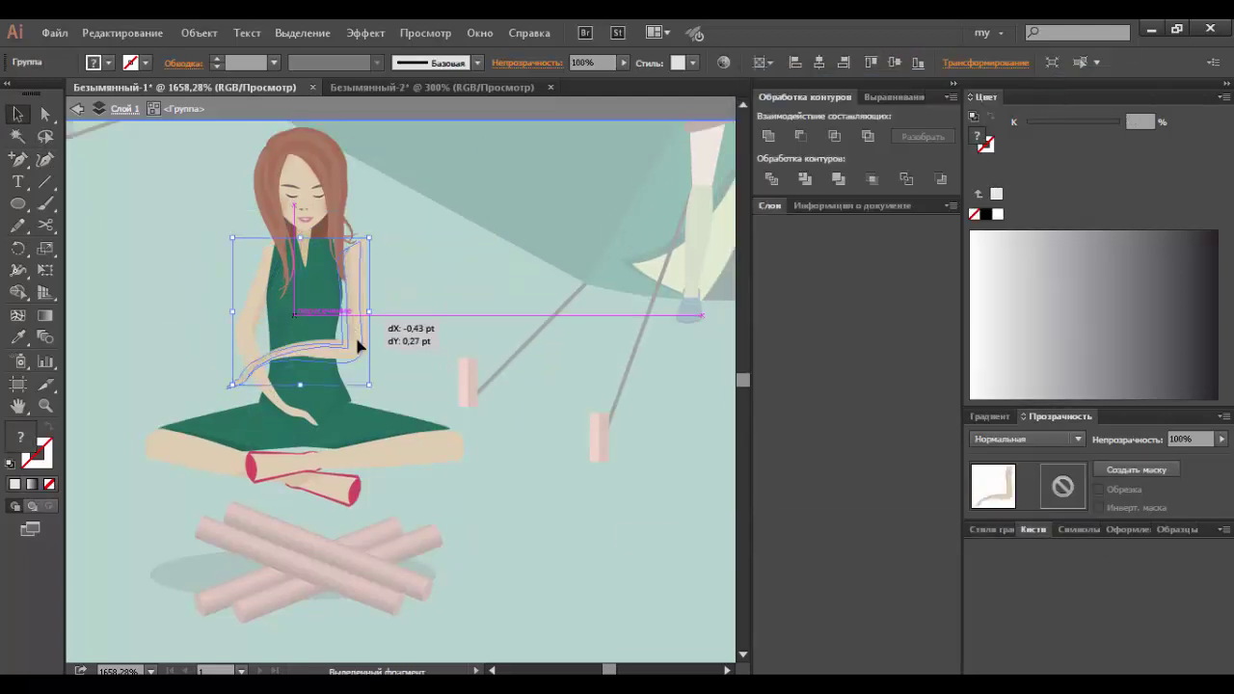
# Step: Try reshaping the arm's top anchor, undoing each attempt
pyautogui.scroll(10, 308, 263)
pyautogui.press('a')
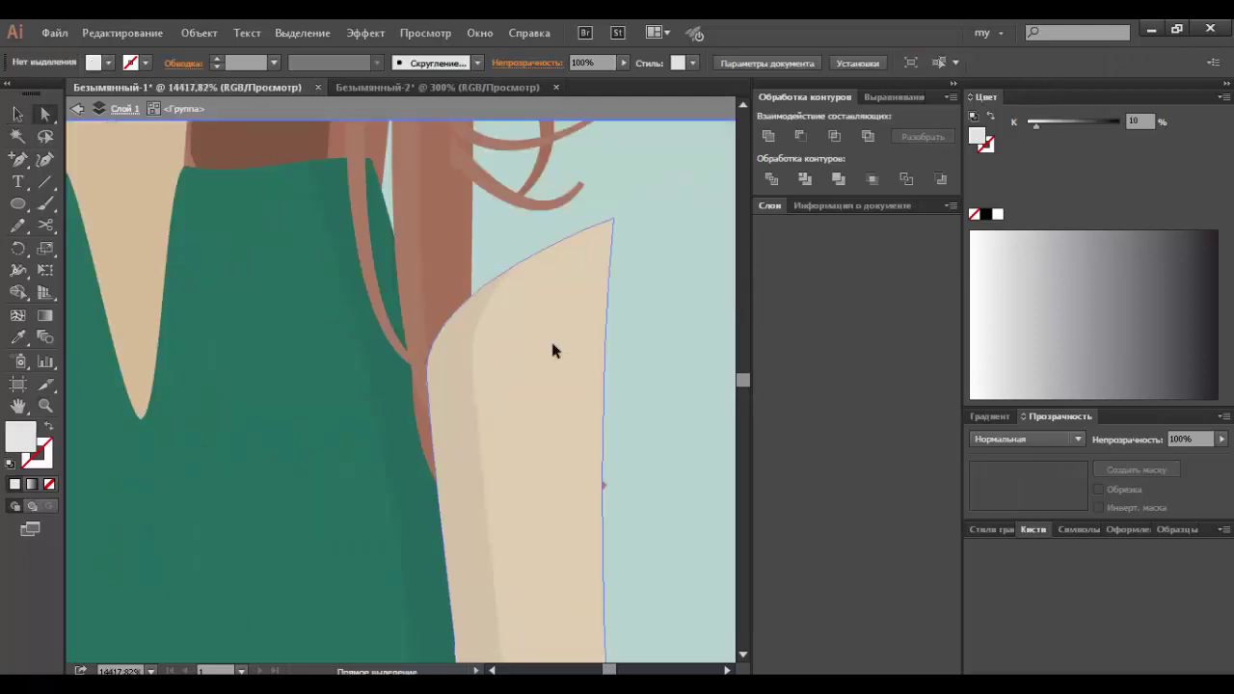
pyautogui.moveTo(611, 221); pyautogui.dragTo(489, 174)
pyautogui.hotkey('ctrl', 'z')
pyautogui.press('p')
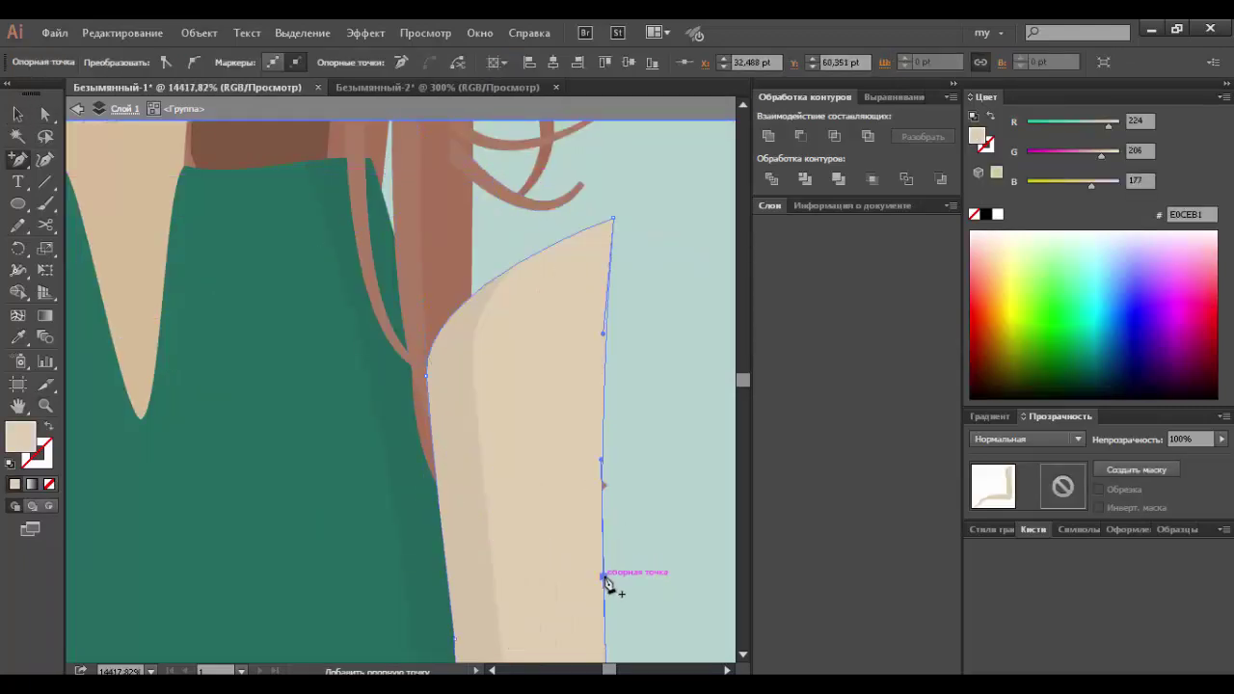
pyautogui.moveTo(611, 221)
pyautogui.mouseDown()
pyautogui.moveTo(455, 186)
pyautogui.moveTo(620, 226)
pyautogui.mouseUp()
pyautogui.hotkey('ctrl', 'z')
pyautogui.press('p')
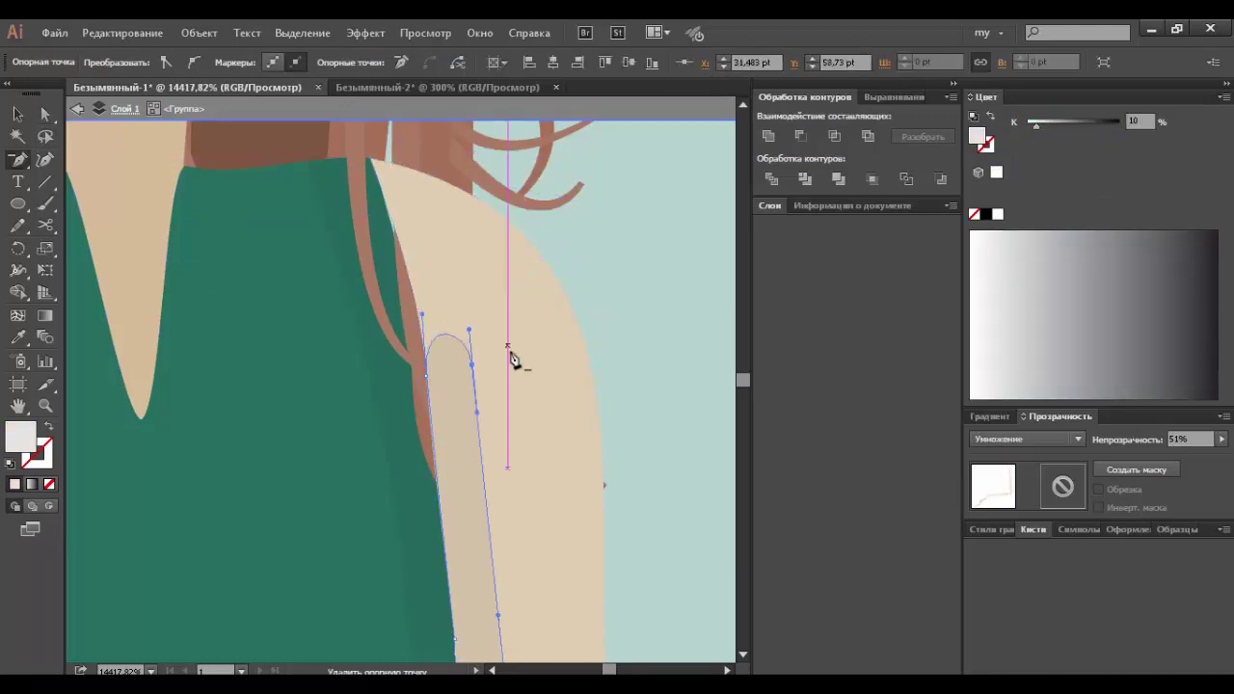
# Step: Pull the shadow strip's top anchor up-left, then exit the group and zoom out
pyautogui.press('a')
pyautogui.moveTo(440, 335); pyautogui.dragTo(373, 160)
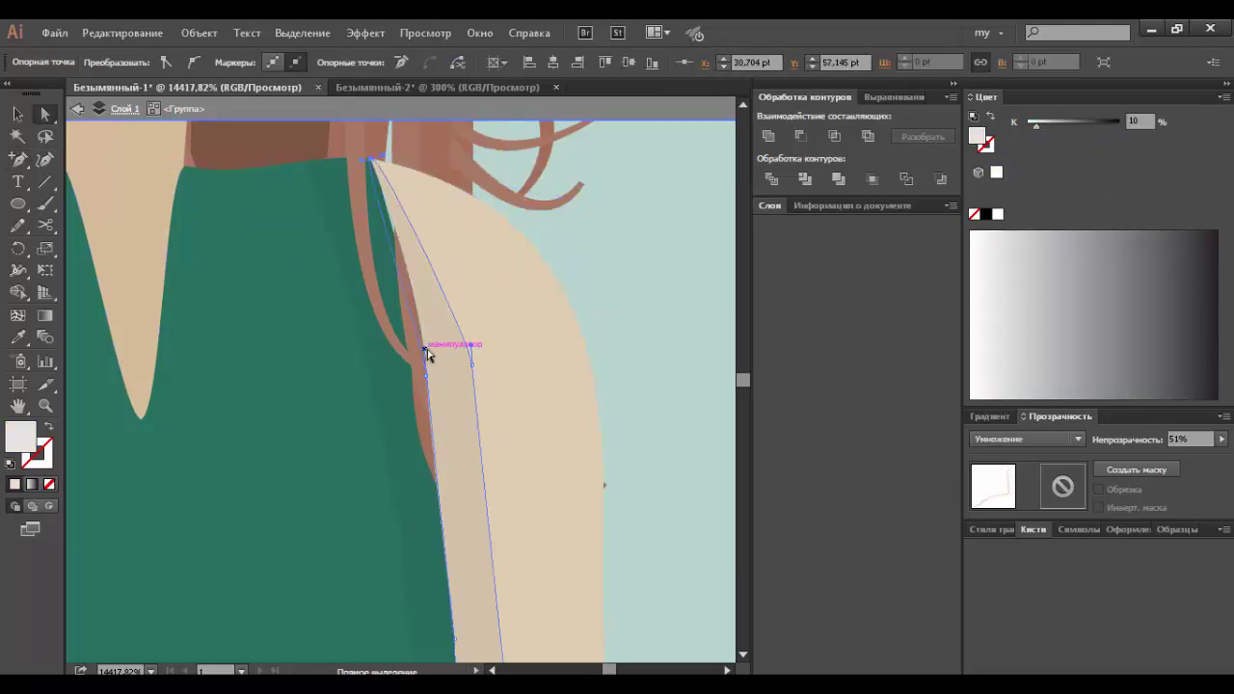
pyautogui.click(447, 391)
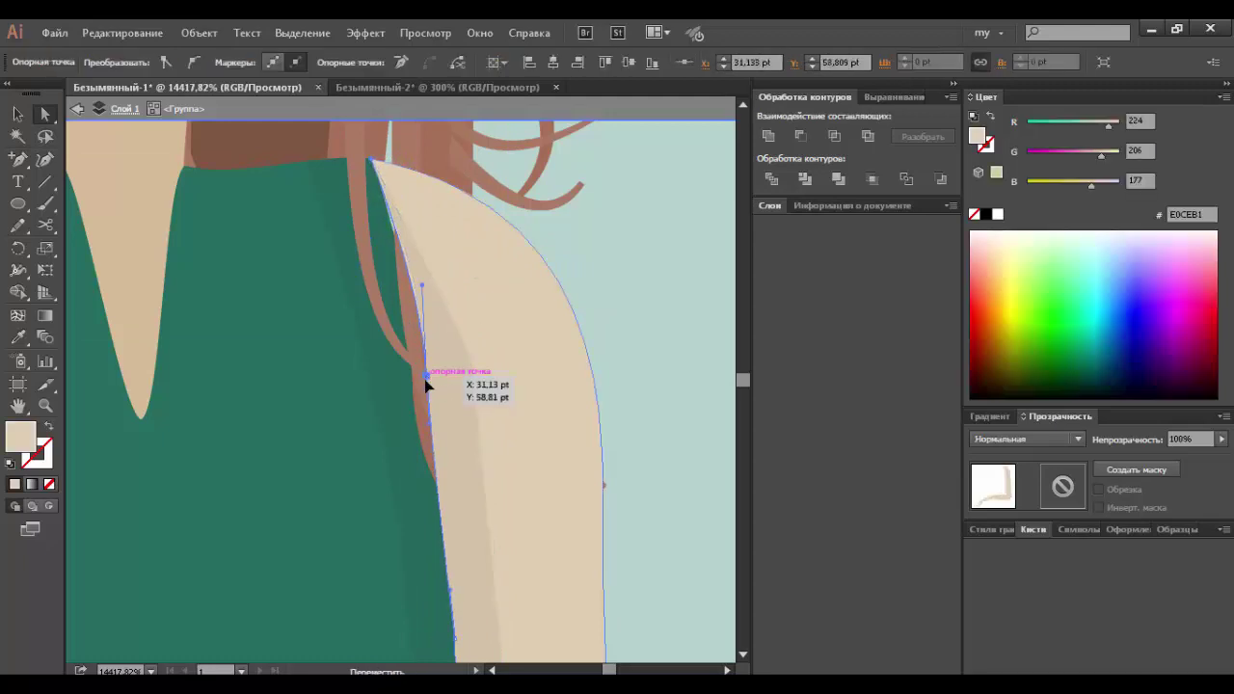
pyautogui.click(697, 383)
pyautogui.press('v')
pyautogui.doubleClick(201, 306)
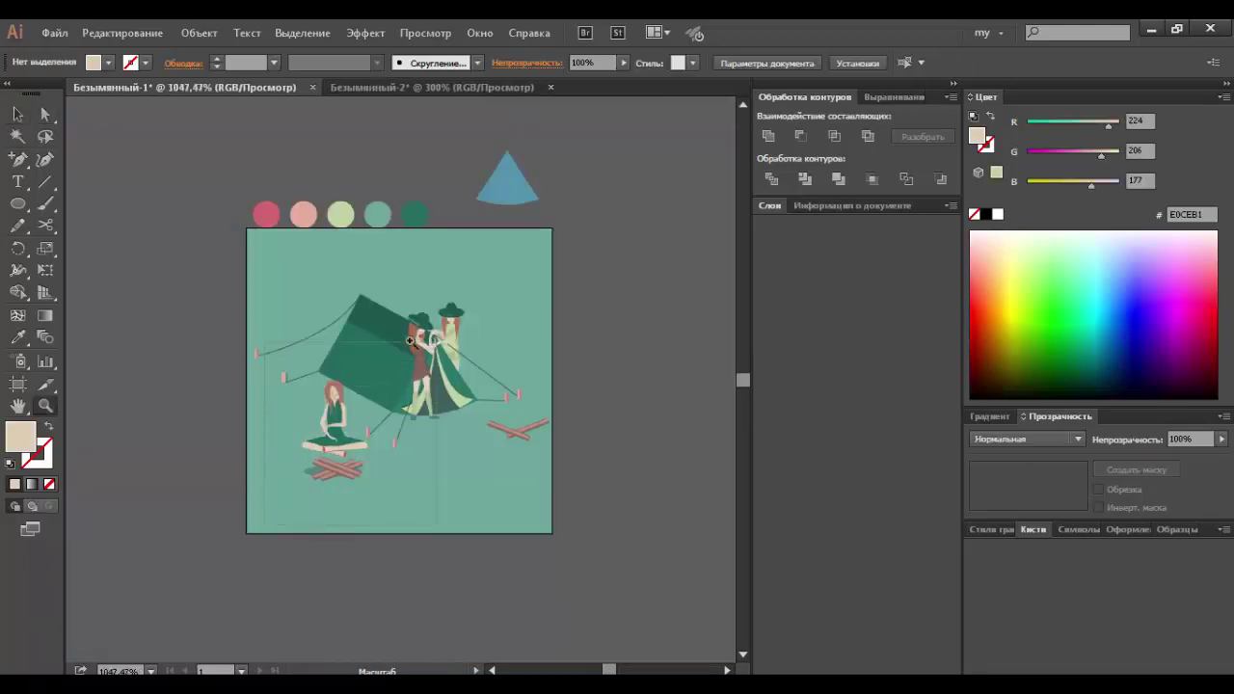
# Step: Squash the firewood logs vertically inside their group
pyautogui.scroll(5, 326, 458)
pyautogui.click(361, 500)
pyautogui.doubleClick(326, 471)
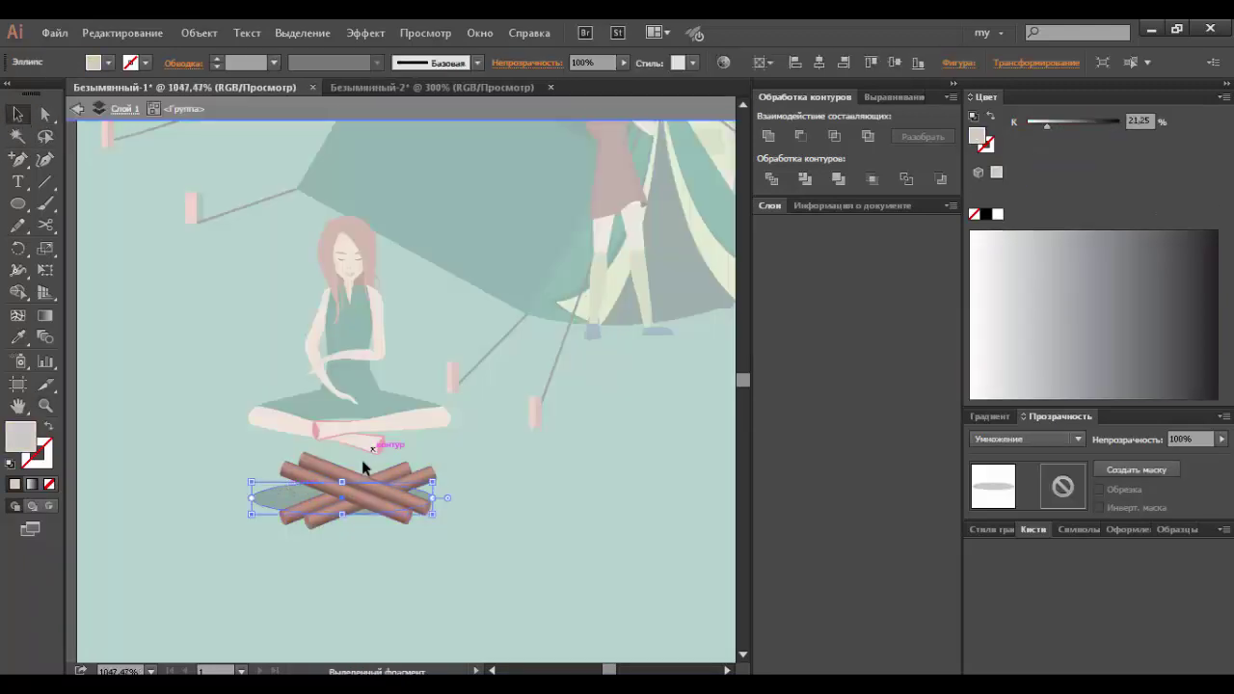
pyautogui.moveTo(358, 528); pyautogui.dragTo(358, 496)
pyautogui.doubleClick(492, 515)
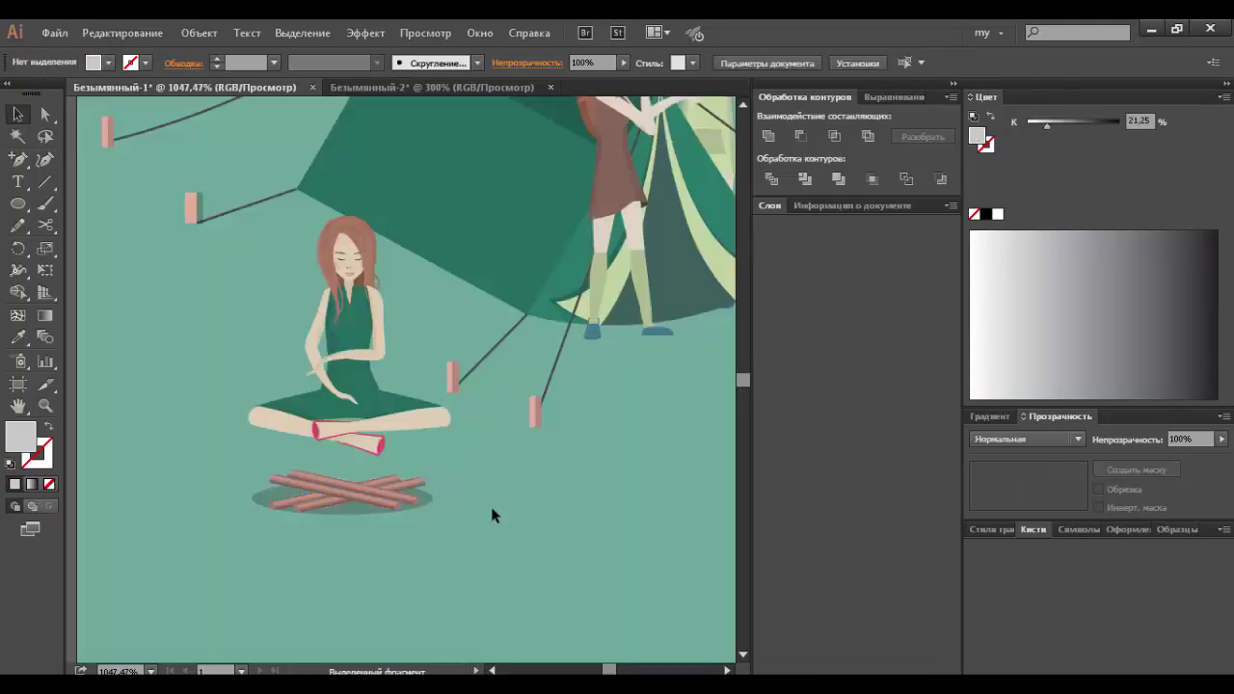
# Step: Draw an ellipse left of the seated girl and pull its top into a sharp teardrop
pyautogui.moveTo(17, 204); pyautogui.dragTo(70, 242)
pyautogui.moveTo(202, 378); pyautogui.dragTo(220, 465)
pyautogui.press('a')
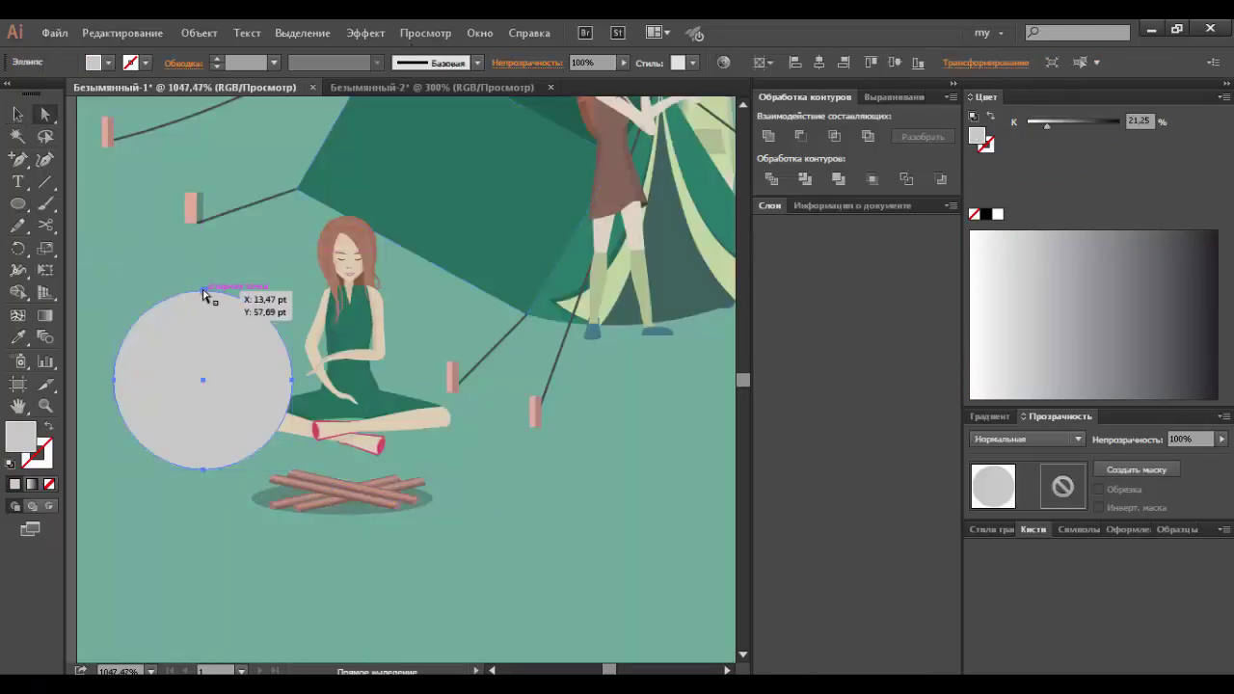
pyautogui.moveTo(204, 294); pyautogui.dragTo(203, 147)
pyautogui.click(166, 62)
pyautogui.press('v')
# Step: Apply a vertical Flag warp with 78% bend to the teardrop and expand it
pyautogui.click(366, 33)
pyautogui.click(666, 294)
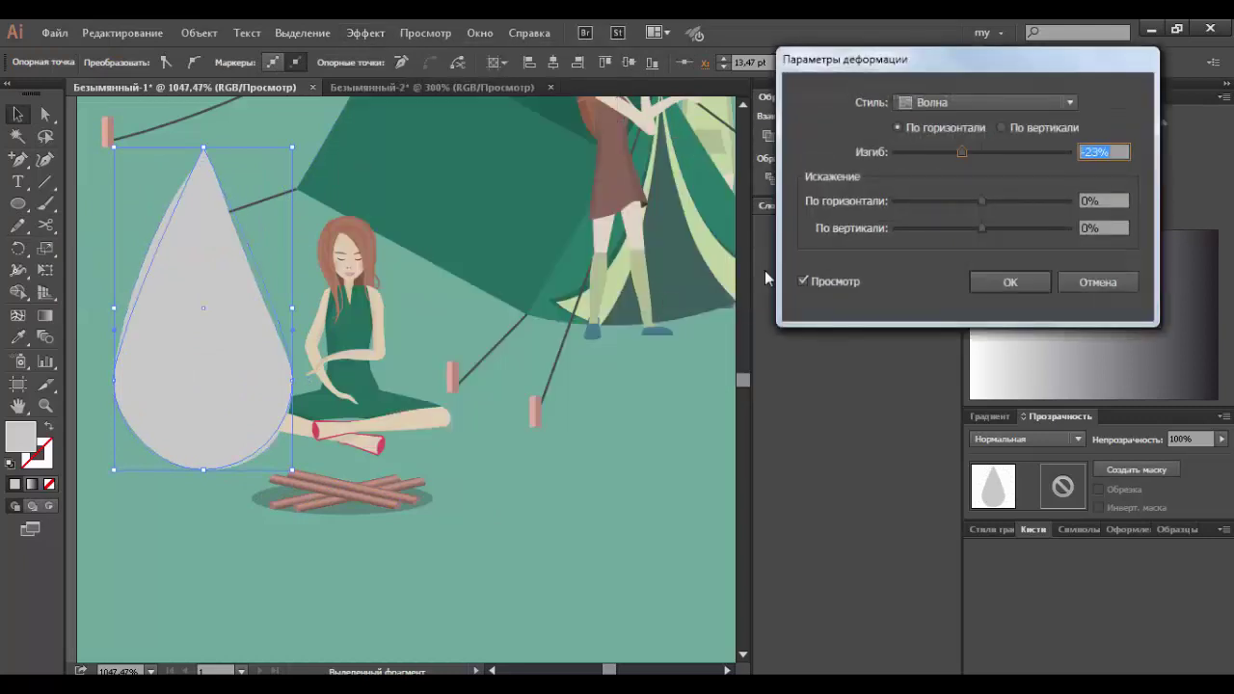
pyautogui.press('Up')
pyautogui.click(1001, 127)
pyautogui.moveTo(1033, 150); pyautogui.dragTo(1051, 146)
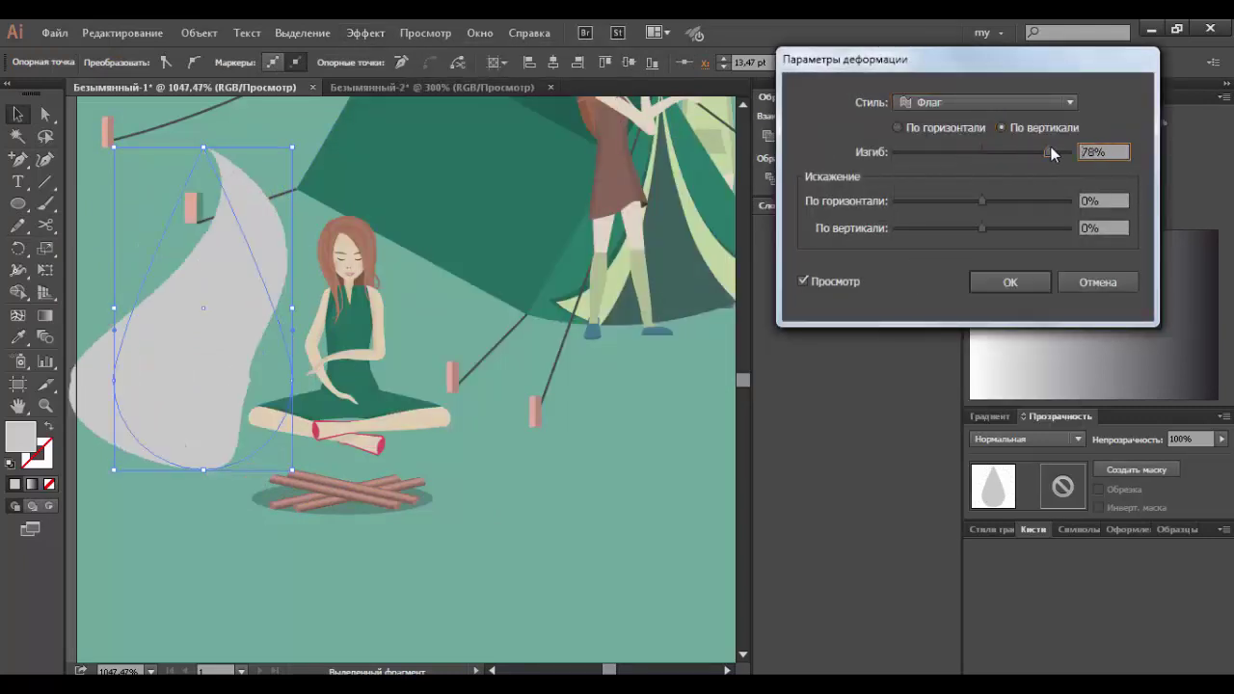
pyautogui.click(1009, 282)
pyautogui.click(199, 32)
pyautogui.click(231, 242)
# Step: Shrink the flame, position it over the campfire logs, and sample yellow from the palette
pyautogui.moveTo(180, 149); pyautogui.dragTo(180, 289)
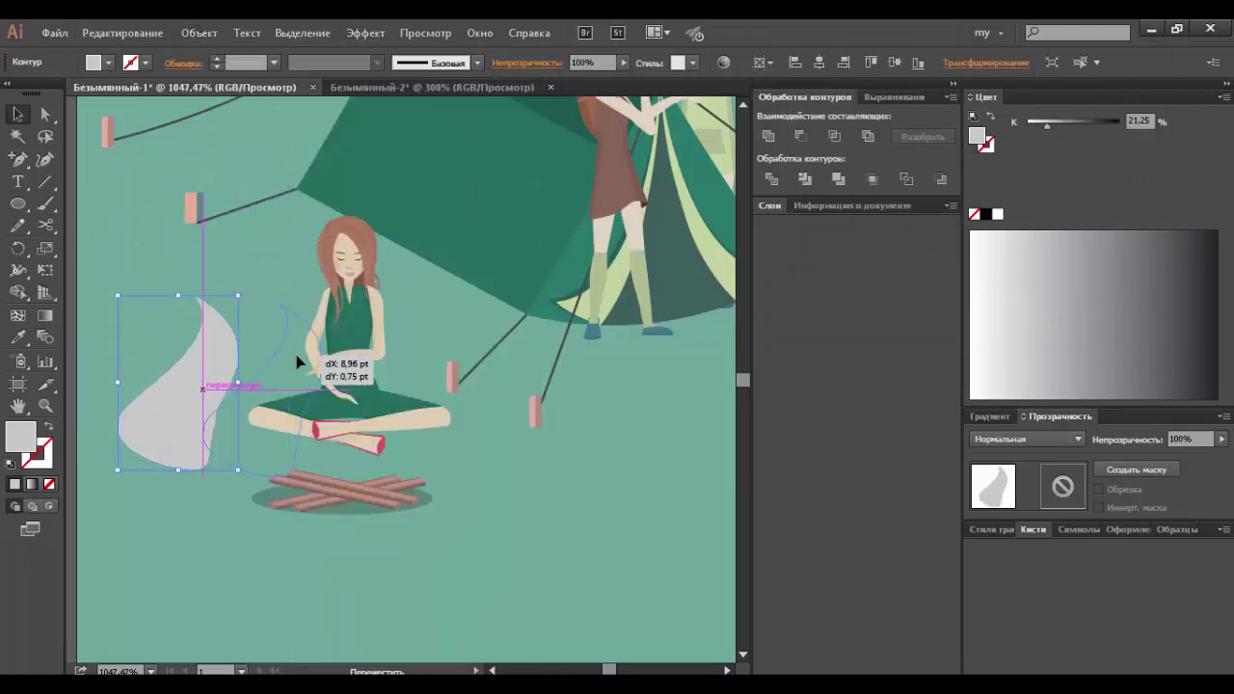
pyautogui.moveTo(188, 386); pyautogui.dragTo(352, 405)
pyautogui.moveTo(351, 308); pyautogui.dragTo(349, 372)
pyautogui.press('Escape')
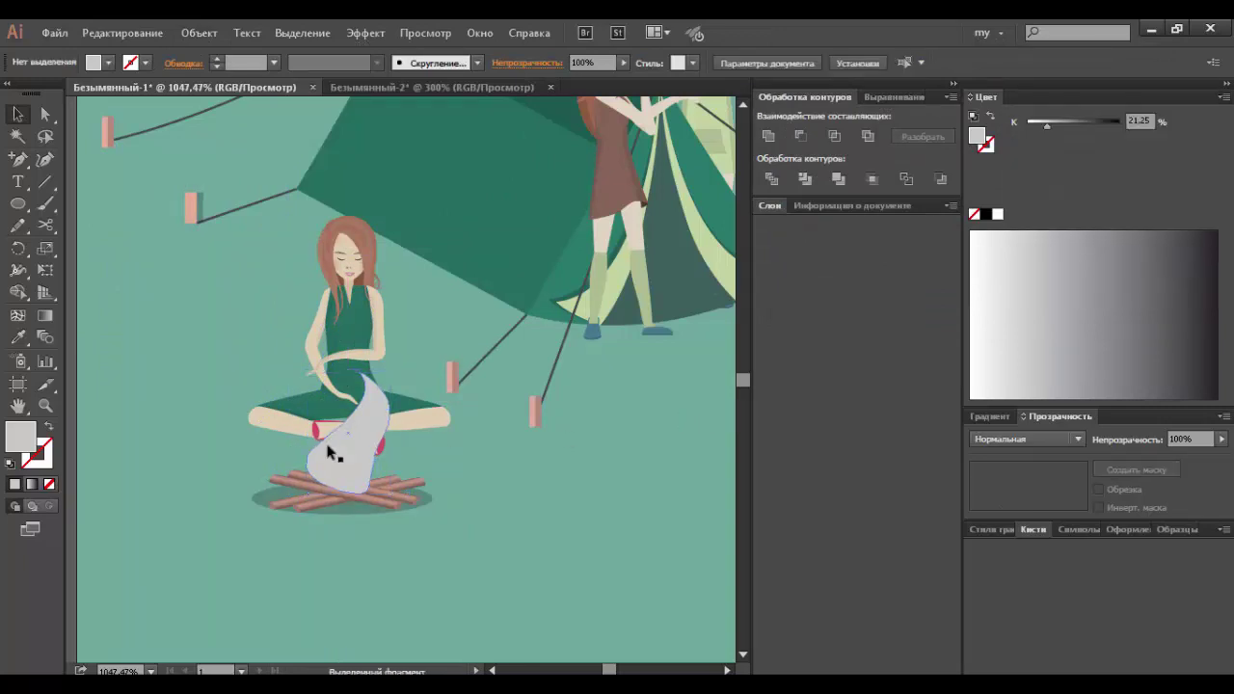
pyautogui.hotkey('ctrl', '0')
pyautogui.press('i')
pyautogui.click(304, 109)
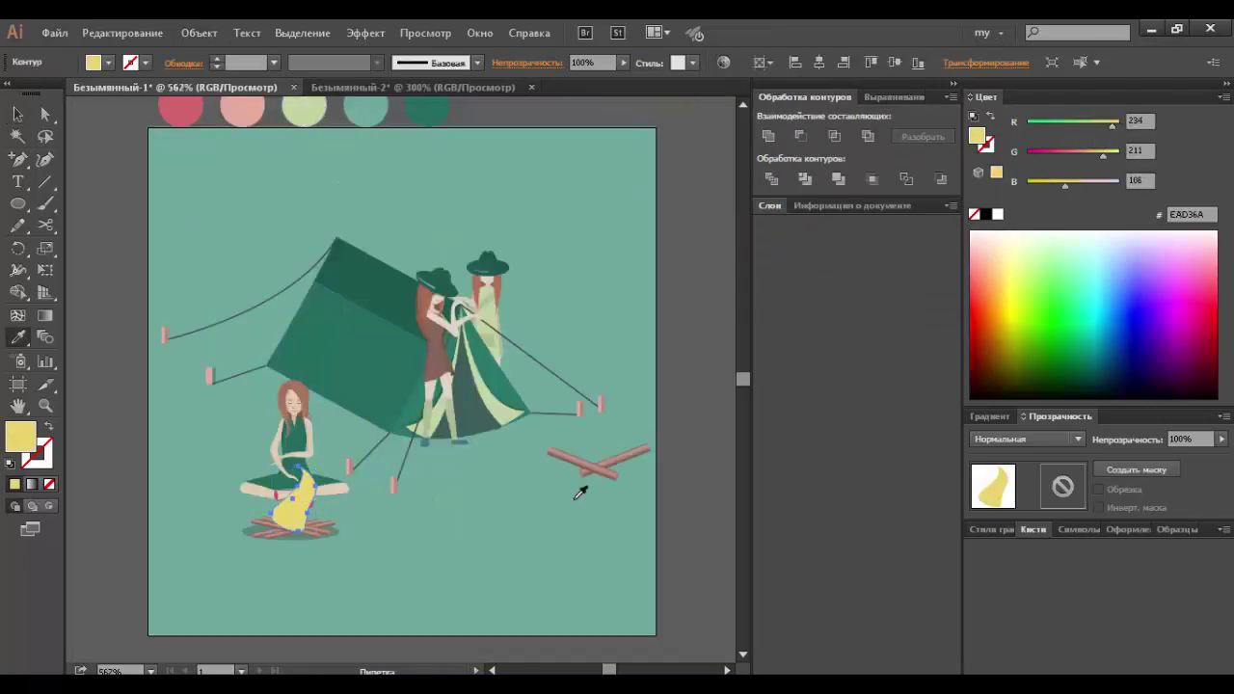
# Step: Make a smaller peach-tinted offset copy of the yellow flame
pyautogui.click(580, 492)
pyautogui.hotkey('ctrl', 'z')
pyautogui.moveTo(290, 502); pyautogui.dragTo(280, 492)
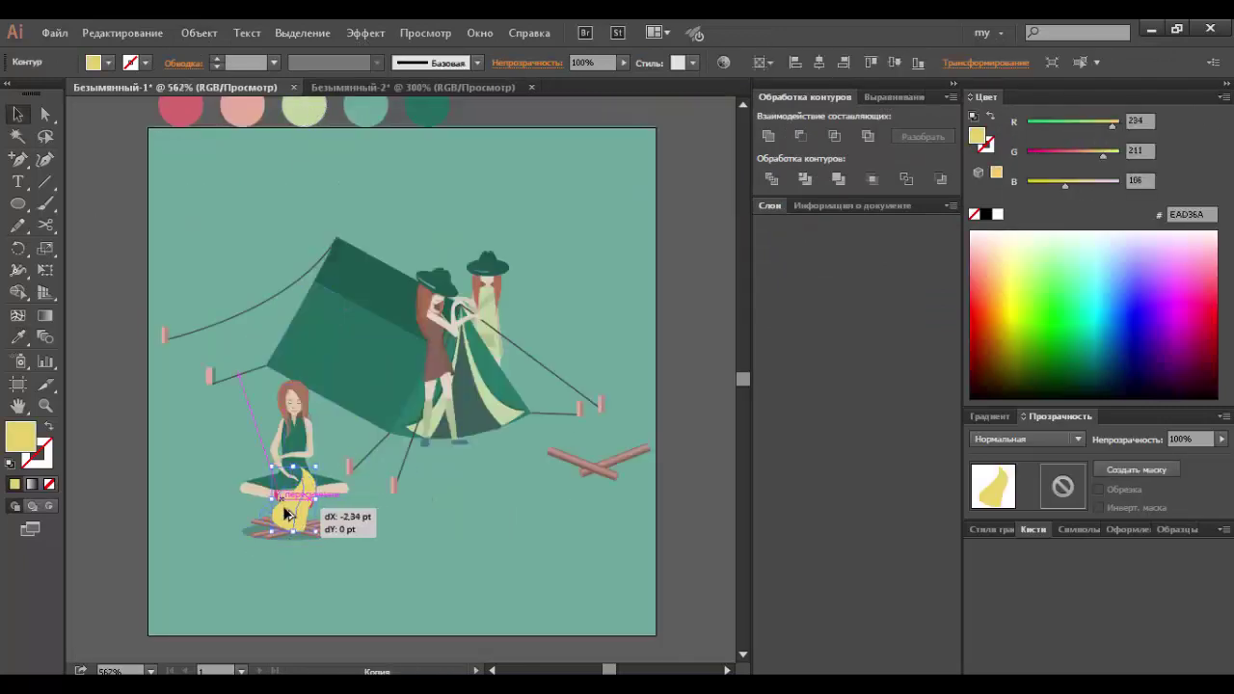
pyautogui.click(246, 106)
pyautogui.press('v')
pyautogui.moveTo(1066, 185); pyautogui.dragTo(1078, 197)
pyautogui.moveTo(259, 469); pyautogui.dragTo(270, 493)
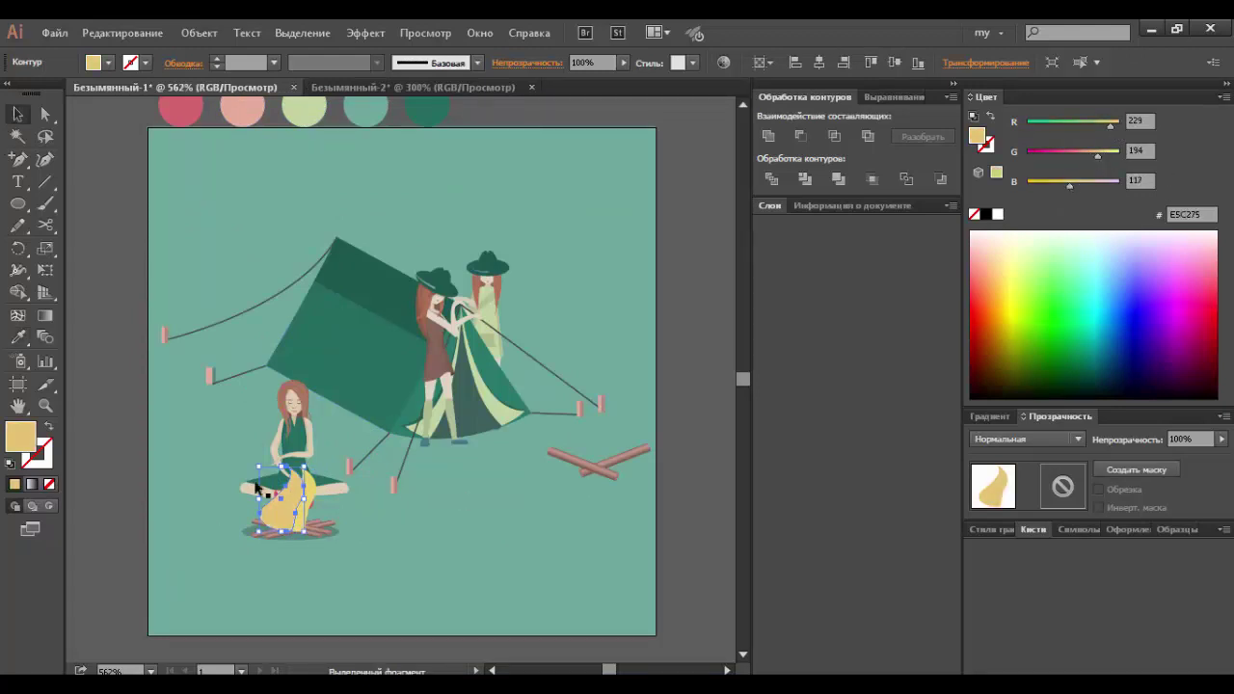
pyautogui.moveTo(1105, 156); pyautogui.dragTo(1087, 162)
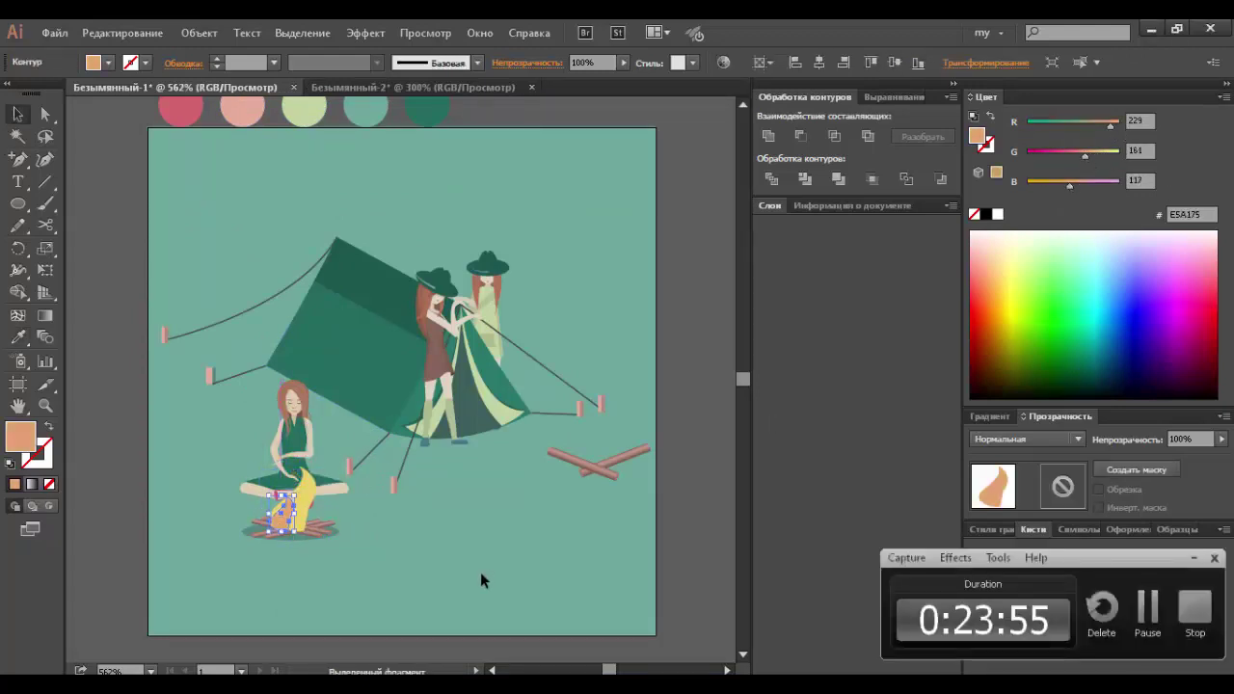
# Step: Mirror the peach flame vertically, then remove it
pyautogui.click(1192, 562)
pyautogui.rightClick(289, 511)
pyautogui.click(628, 459)
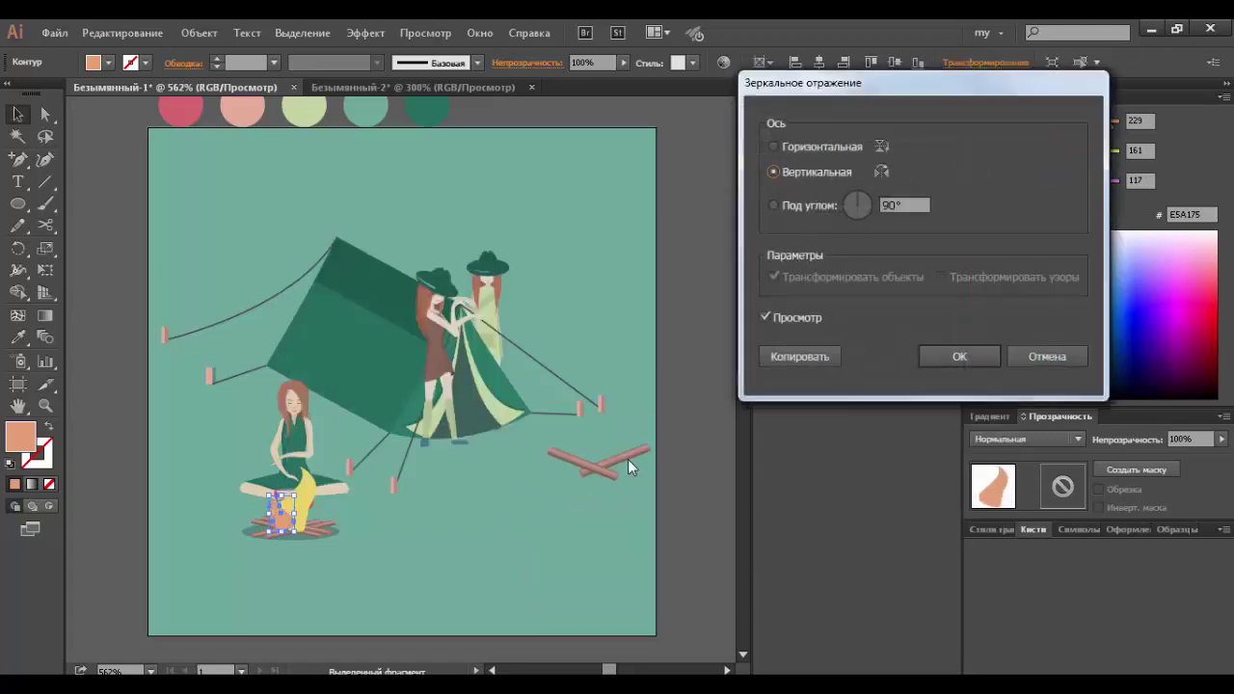
pyautogui.press('Return')
pyautogui.moveTo(273, 564); pyautogui.dragTo(336, 419)
pyautogui.press('v')
# Step: Bulge the yellow flame's right edge outward and shift it left over the fire
pyautogui.click(350, 472)
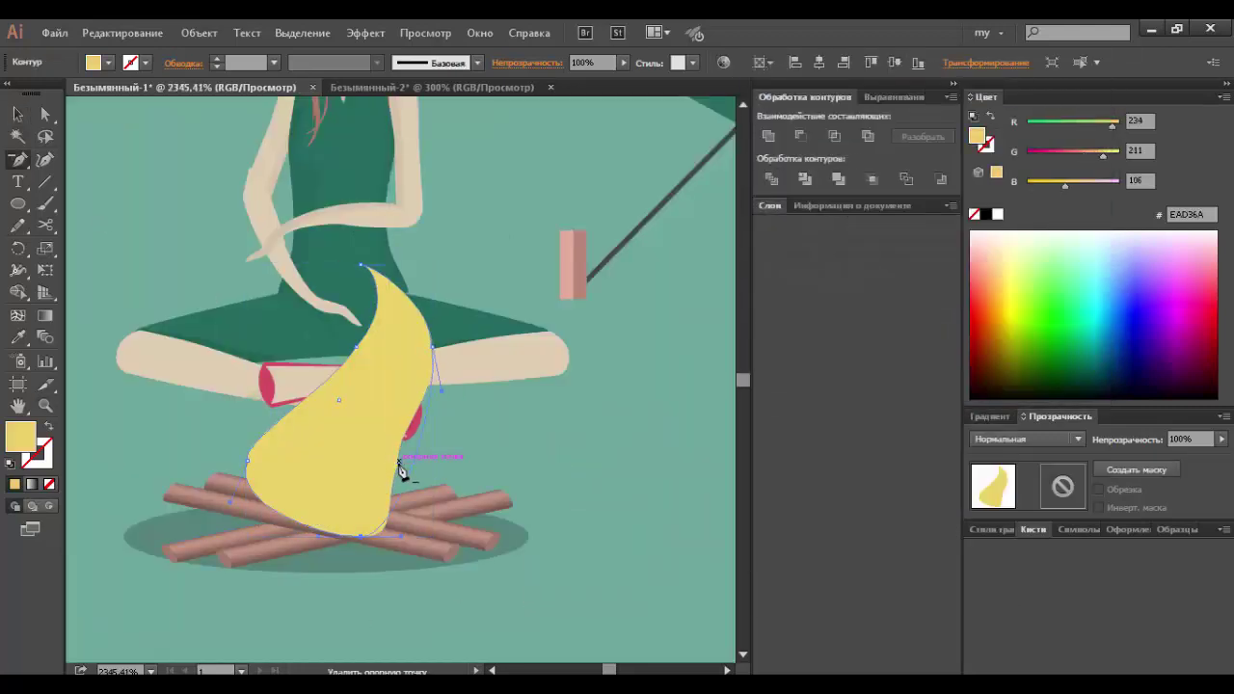
pyautogui.press('a')
pyautogui.moveTo(436, 536); pyautogui.dragTo(445, 407)
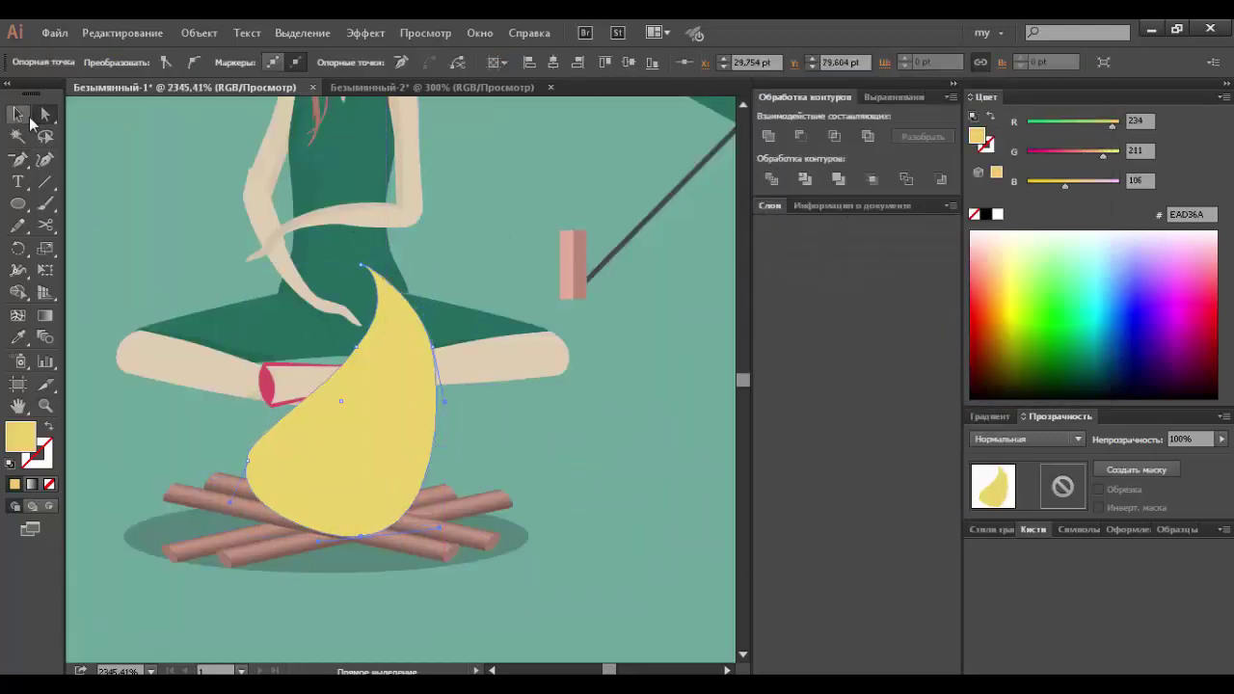
pyautogui.click(30, 116)
pyautogui.moveTo(325, 430); pyautogui.dragTo(301, 430)
# Step: Draw an arc across the flame and give one crescent the shadow's grey multiply look
pyautogui.moveTo(45, 181); pyautogui.dragTo(149, 201)
pyautogui.moveTo(304, 535)
pyautogui.mouseDown()
pyautogui.moveTo(386, 321)
pyautogui.moveTo(226, 506)
pyautogui.mouseUp()
pyautogui.press('v')
pyautogui.click(350, 433)
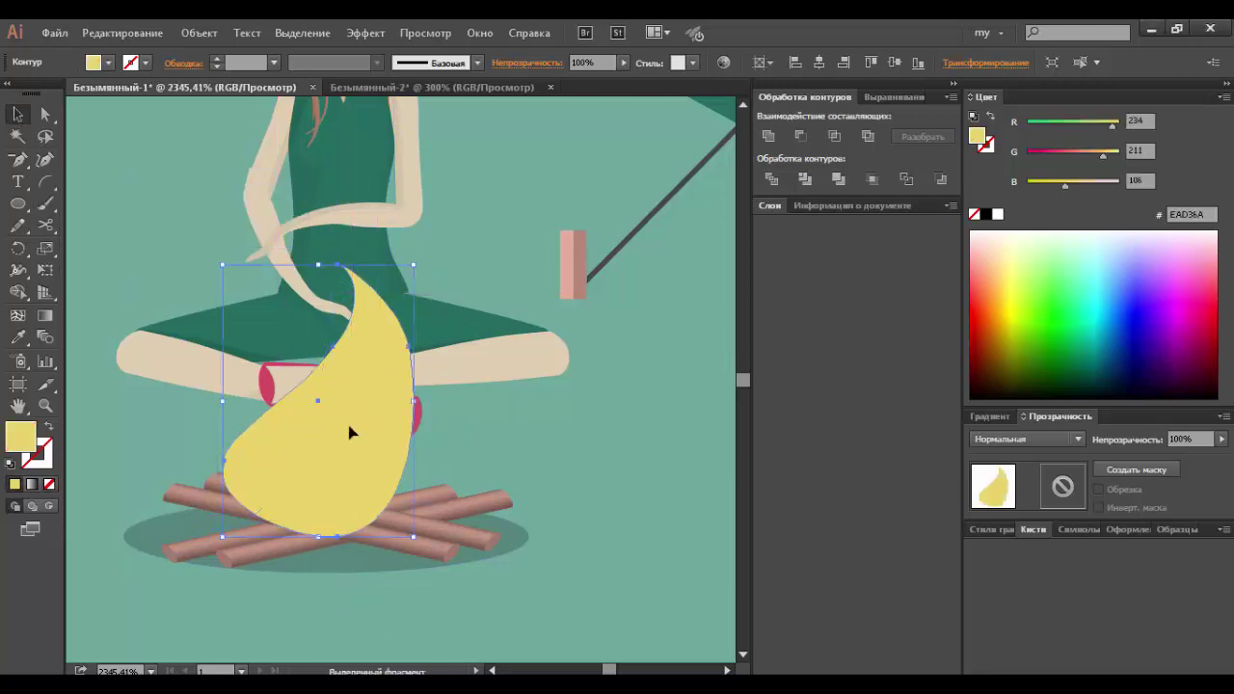
pyautogui.press('a')
pyautogui.click(289, 504)
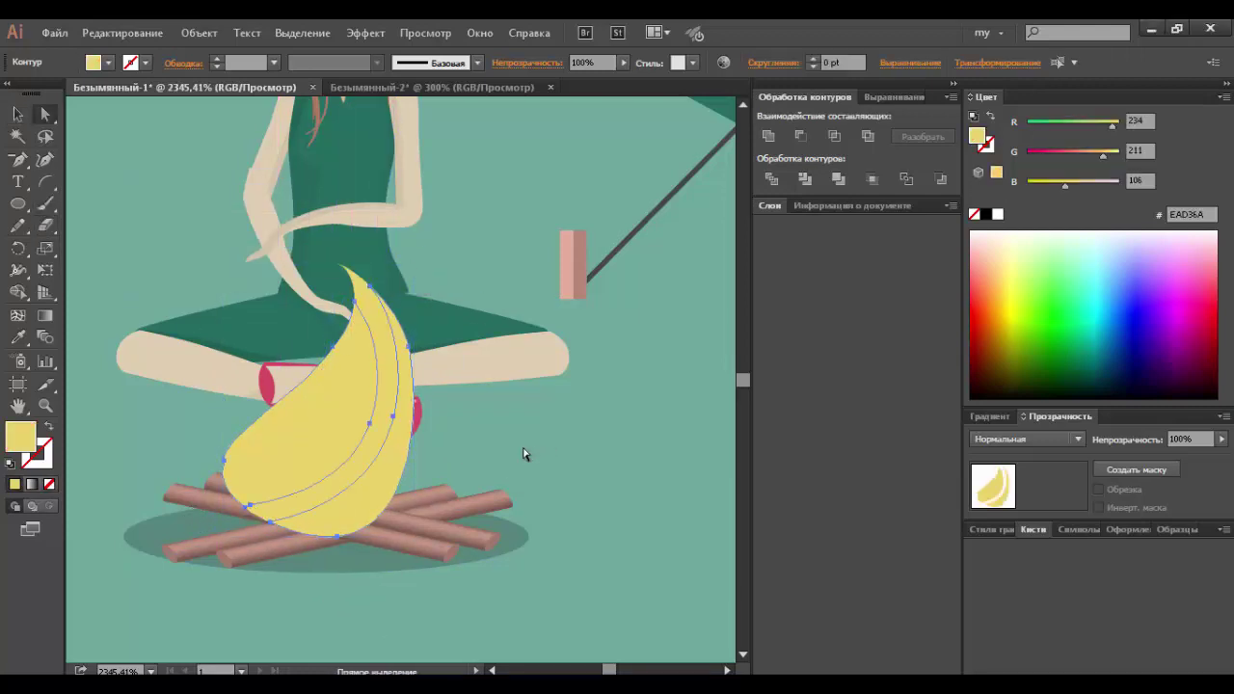
pyautogui.press('i')
pyautogui.click(382, 546)
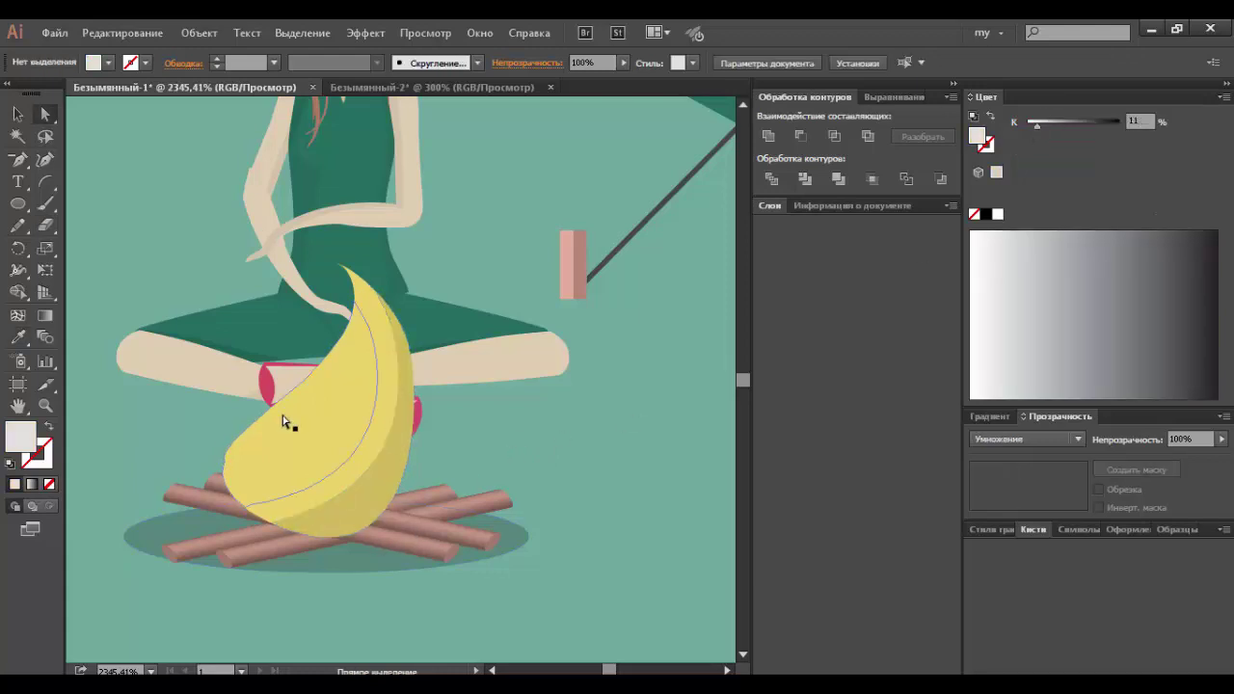
# Step: Lighten the other crescent to about 4% grey and tilt the flame group about 25 degrees
pyautogui.click(290, 422)
pyautogui.click(312, 393)
pyautogui.moveTo(1038, 125); pyautogui.dragTo(1031, 124)
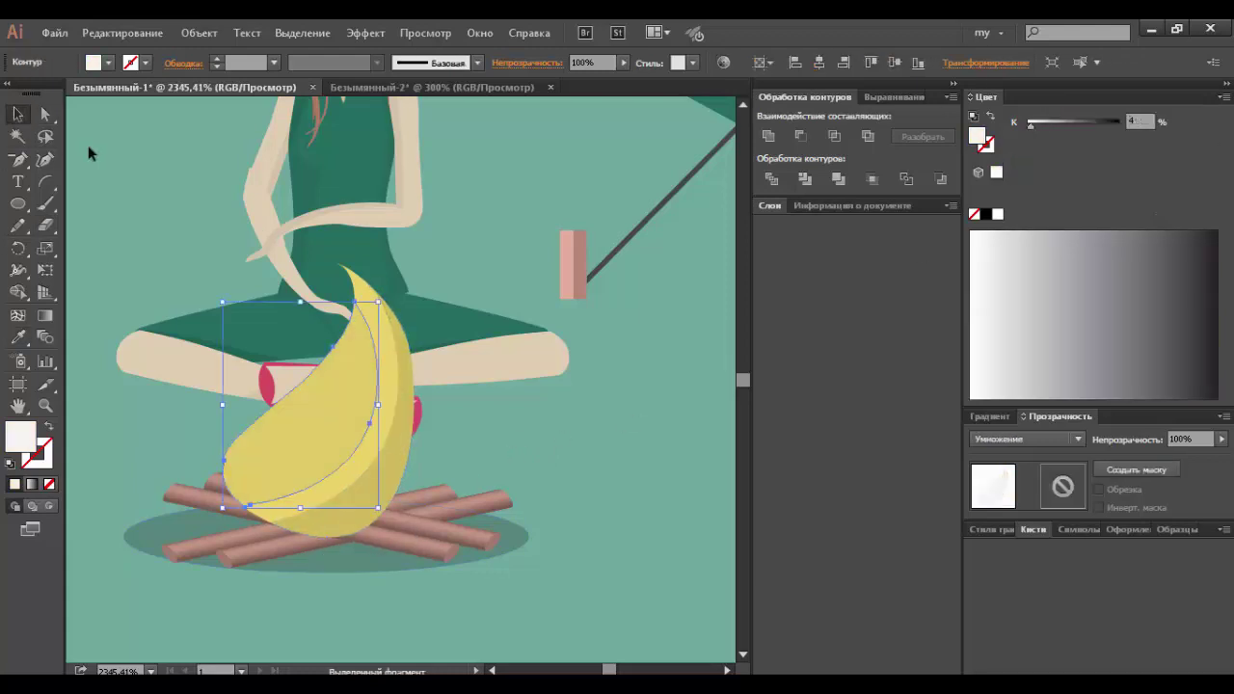
pyautogui.click(346, 363)
pyautogui.moveTo(381, 310); pyautogui.dragTo(339, 294)
# Step: Try an orange fill on one flame path, then restore it to yellow
pyautogui.press('a')
pyautogui.click(420, 482)
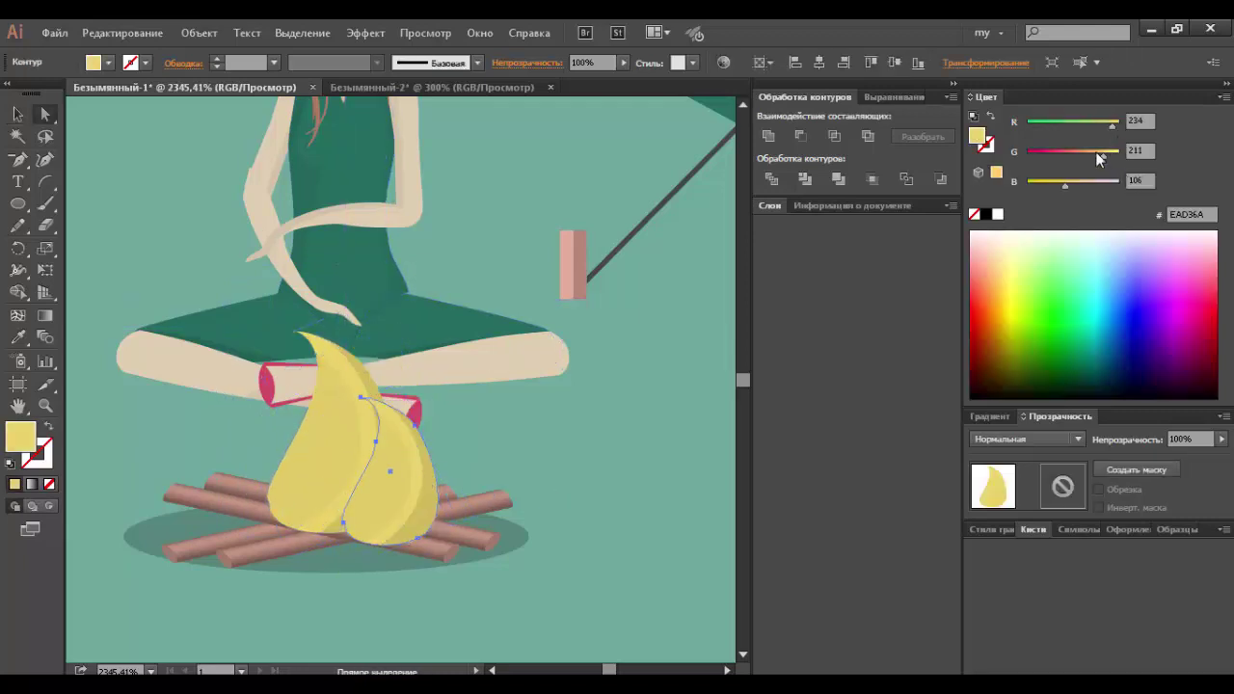
pyautogui.moveTo(1097, 154); pyautogui.dragTo(1094, 154)
pyautogui.click(1109, 154)
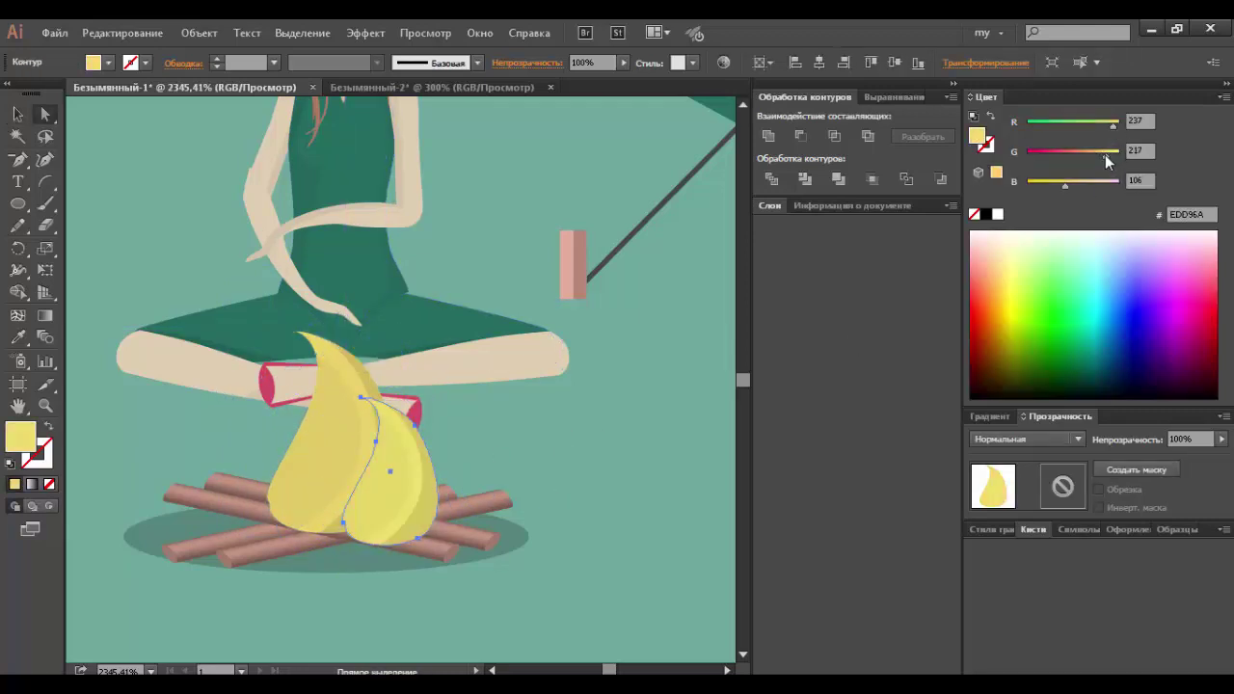
pyautogui.click(521, 441)
pyautogui.press('v')
pyautogui.click(395, 444)
# Step: Place a small orange flame copy at the fire's left, behind the big flame
pyautogui.moveTo(386, 470)
pyautogui.mouseDown()
pyautogui.moveTo(313, 471)
pyautogui.moveTo(267, 567)
pyautogui.mouseUp()
pyautogui.click(267, 567)
pyautogui.click(259, 549)
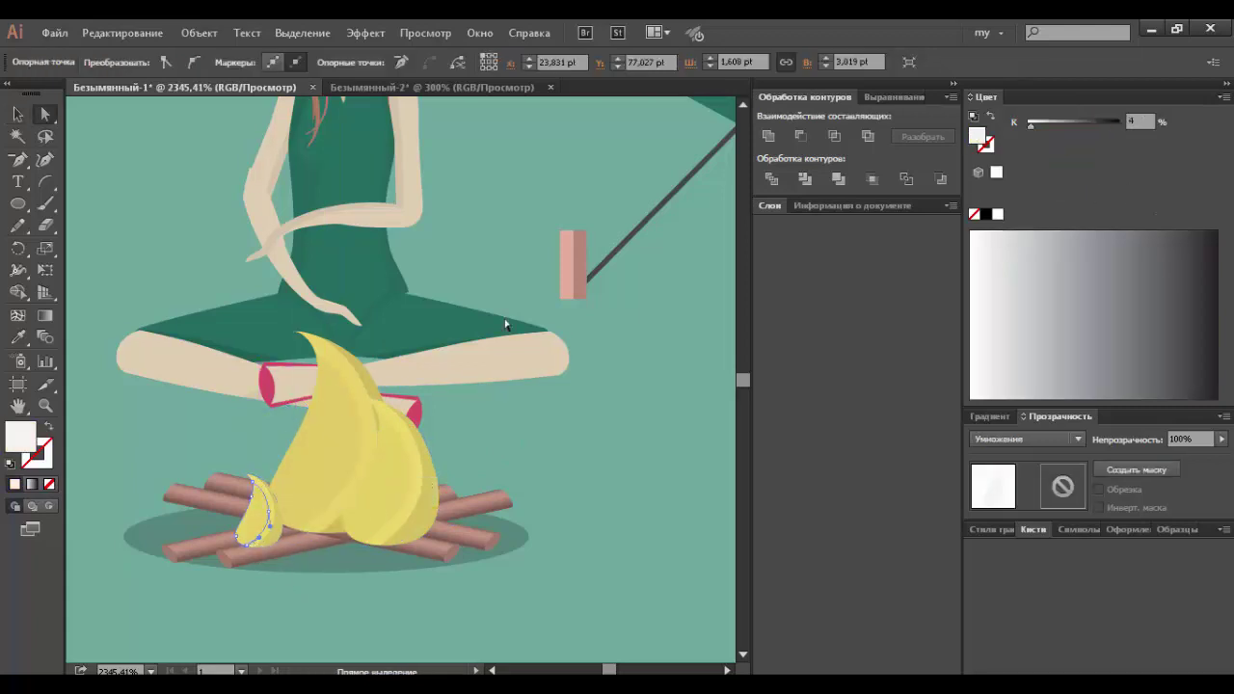
pyautogui.click(249, 474)
pyautogui.moveTo(1106, 154); pyautogui.dragTo(1084, 156)
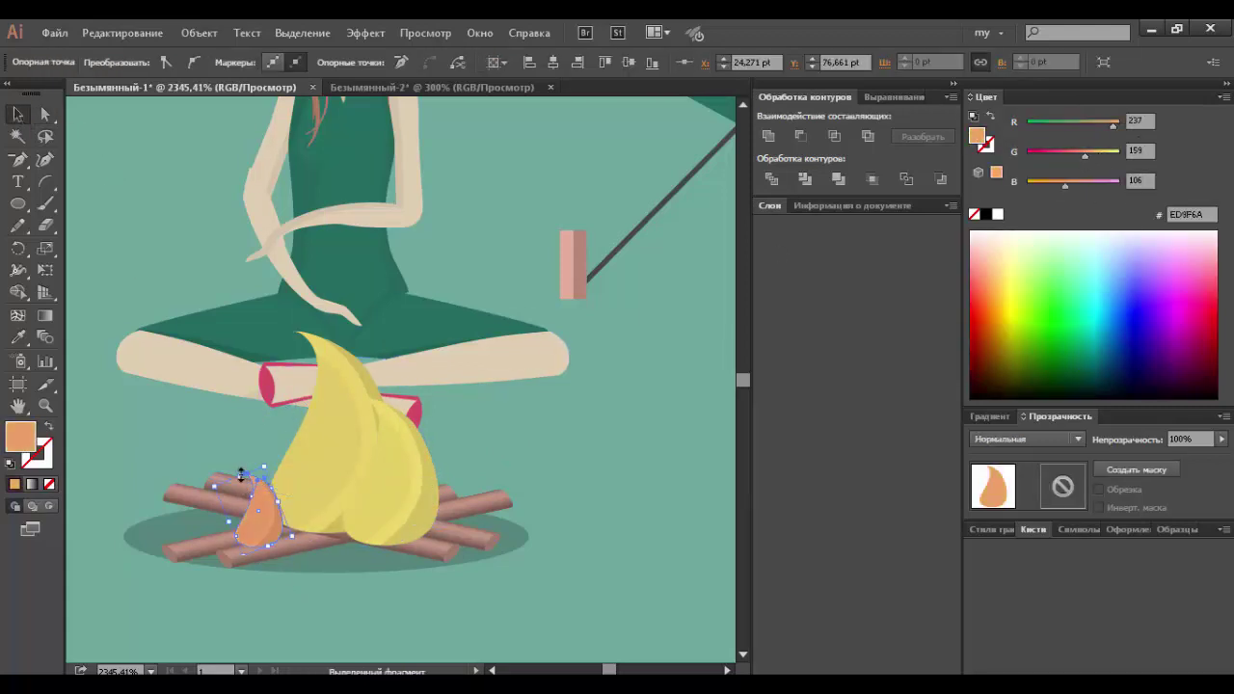
pyautogui.hotkey('ctrl', '[')
pyautogui.hotkey('ctrl', 'shift', 'a')
pyautogui.moveTo(303, 547)
pyautogui.mouseDown()
pyautogui.moveTo(263, 535)
pyautogui.moveTo(328, 526)
pyautogui.mouseUp()
pyautogui.click(400, 642)
pyautogui.hotkey('ctrl', '0')
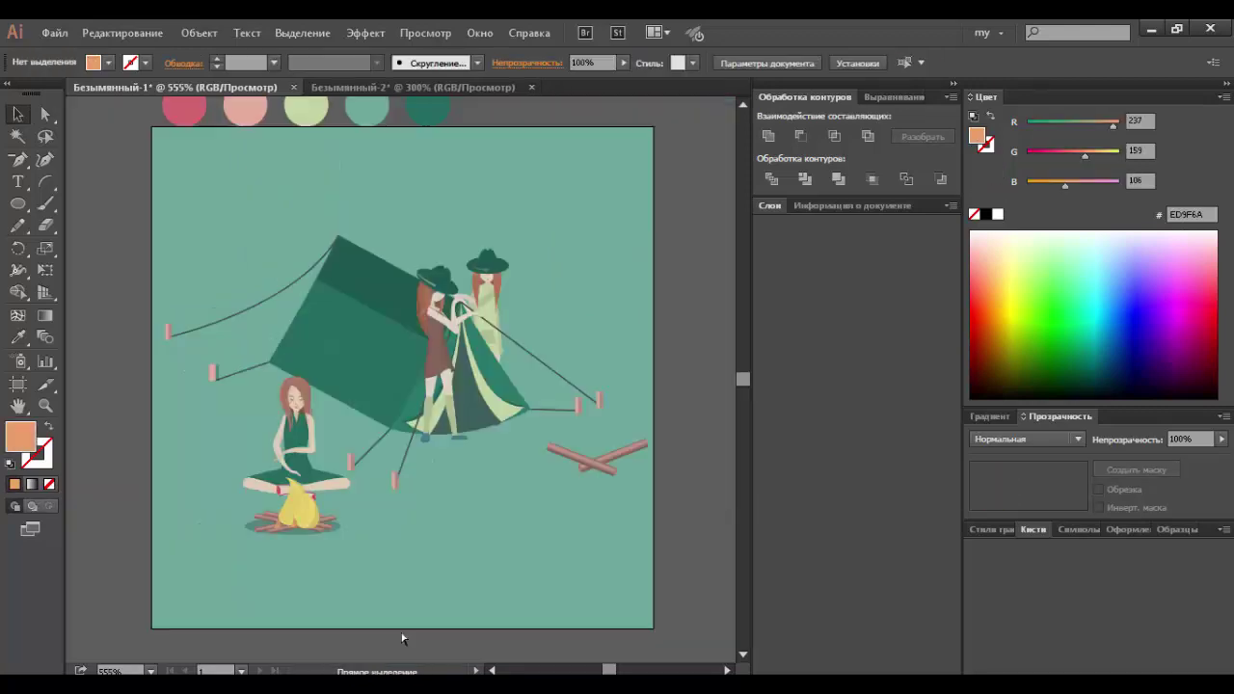
pyautogui.moveTo(237, 448); pyautogui.dragTo(354, 549)
# Step: Fill one flame path with a radial gradient, middle stop at 72.55%
pyautogui.press('v')
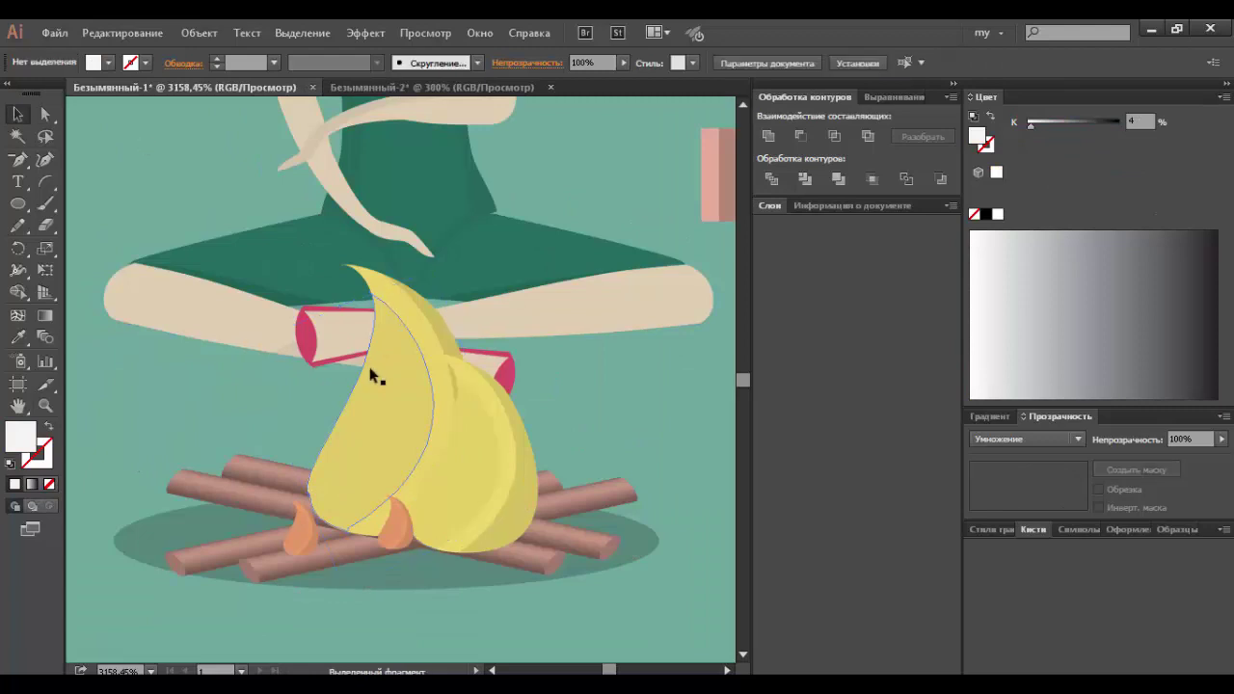
pyautogui.click(372, 372)
pyautogui.press('a')
pyautogui.click(466, 477)
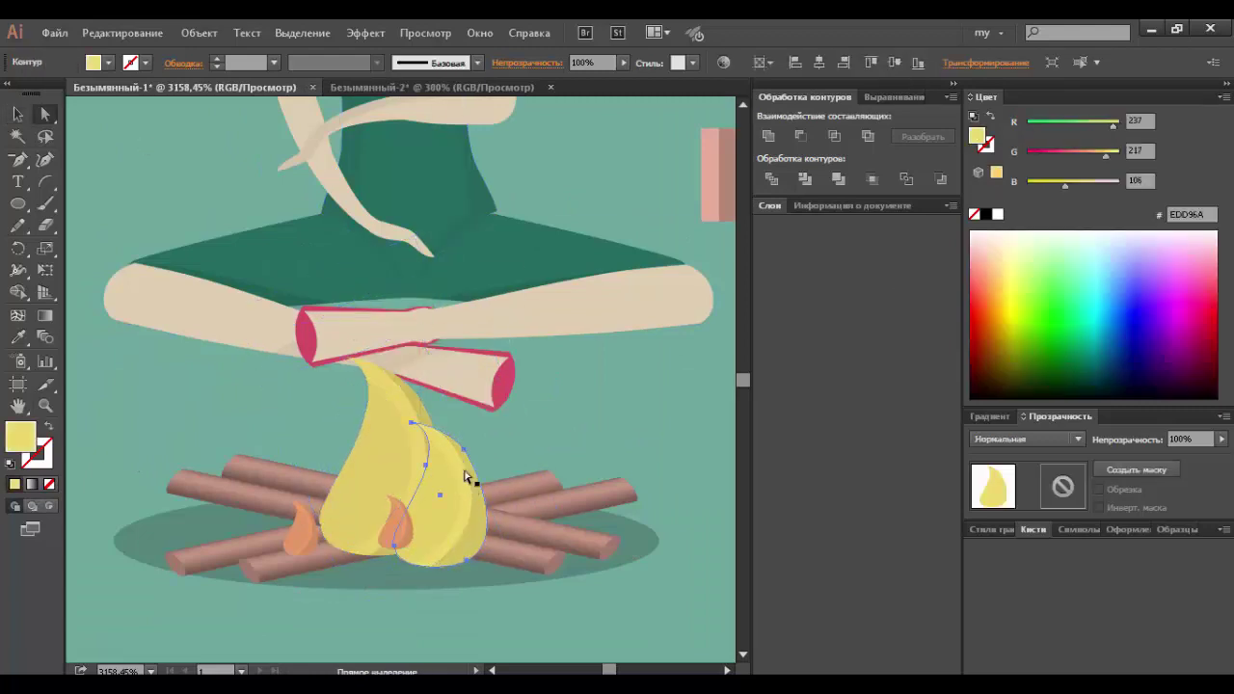
pyautogui.click(1096, 154)
pyautogui.click(994, 416)
pyautogui.click(981, 444)
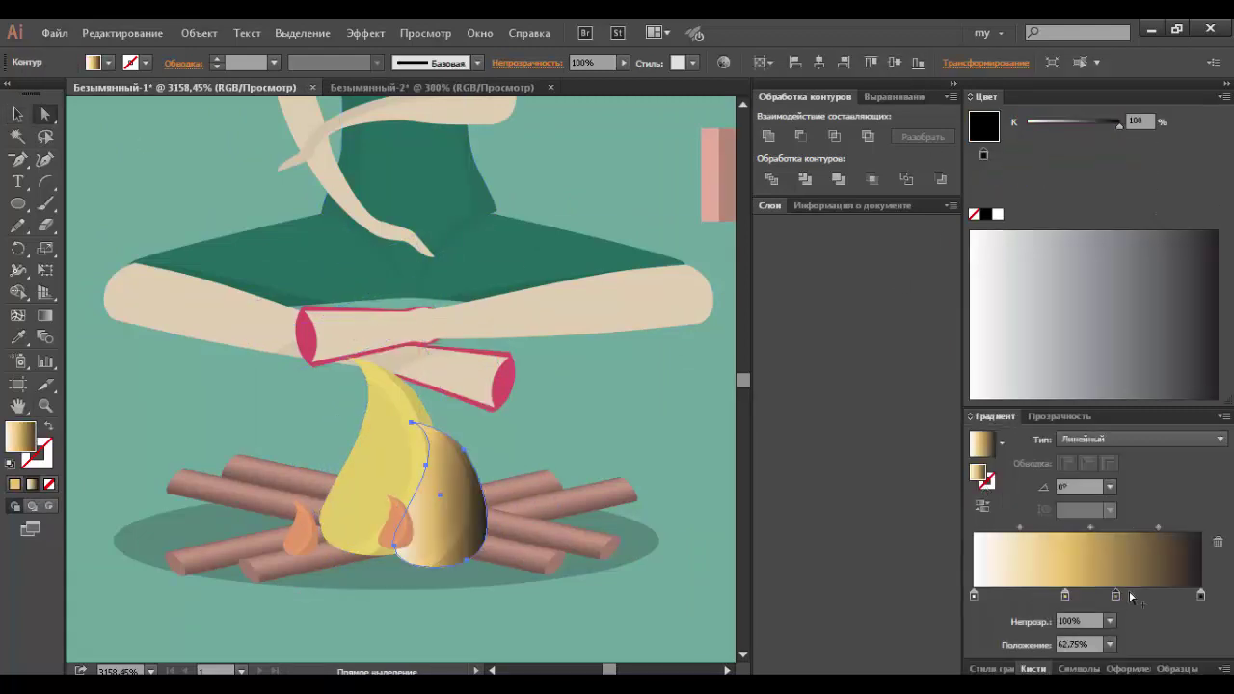
pyautogui.moveTo(977, 475); pyautogui.dragTo(1138, 564)
pyautogui.click(1140, 439)
pyautogui.click(1089, 473)
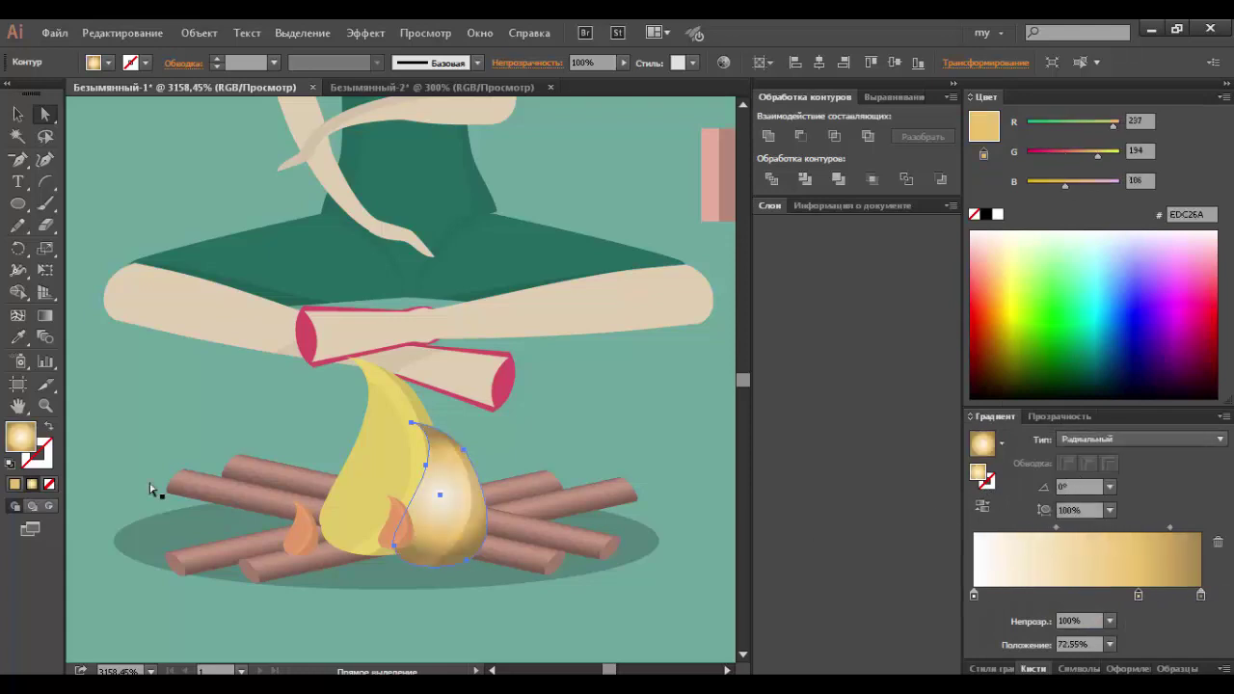
pyautogui.moveTo(434, 392); pyautogui.dragTo(449, 600)
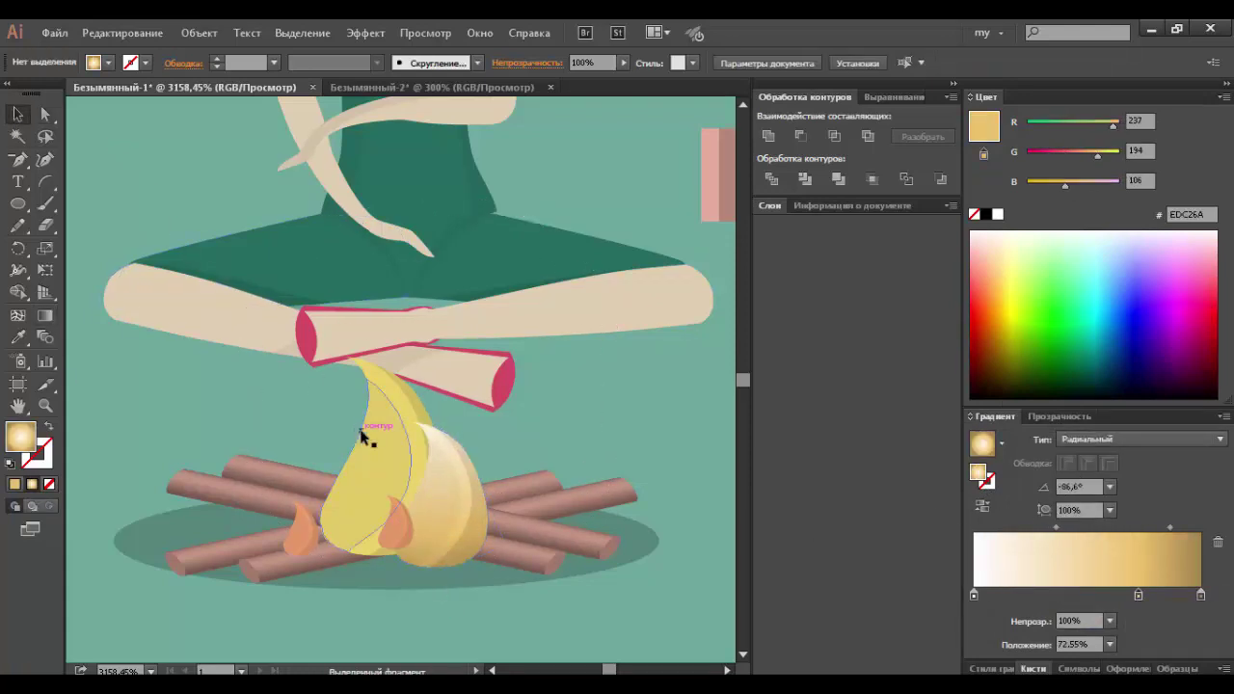
# Step: Give the yellow flame a shorter radial glow and fit the whole artboard in view
pyautogui.press('a')
pyautogui.click(411, 431)
pyautogui.click(1051, 573)
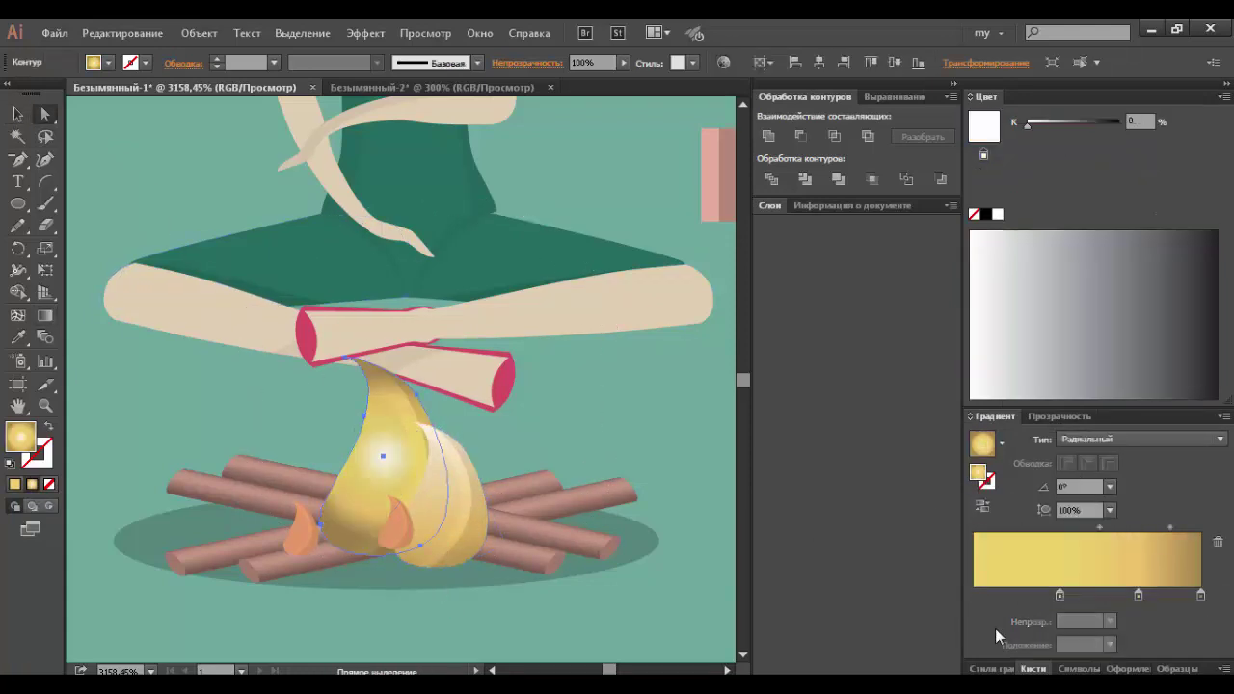
pyautogui.press('g')
pyautogui.moveTo(381, 345); pyautogui.dragTo(398, 604)
pyautogui.moveTo(384, 347); pyautogui.dragTo(400, 540)
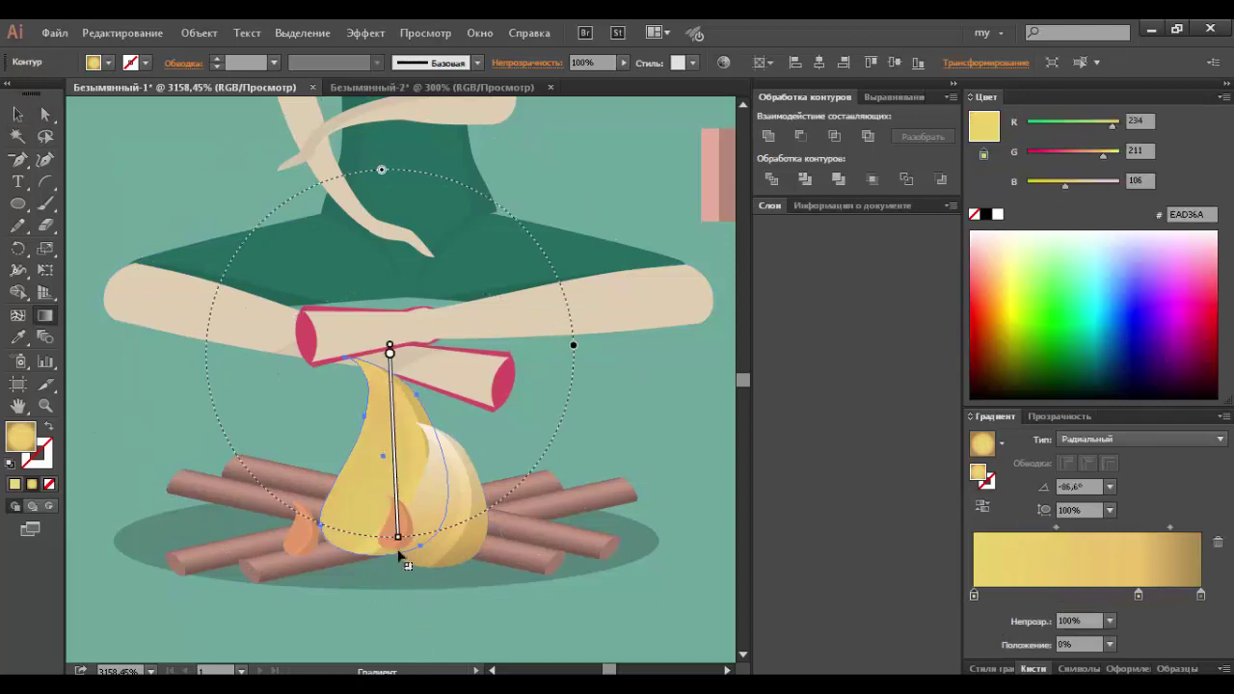
pyautogui.press('v')
pyautogui.click(102, 121)
pyautogui.hotkey('ctrl', '0')
# Step: Move the crossed logs beside the campfire and zoom in on them
pyautogui.click(341, 526)
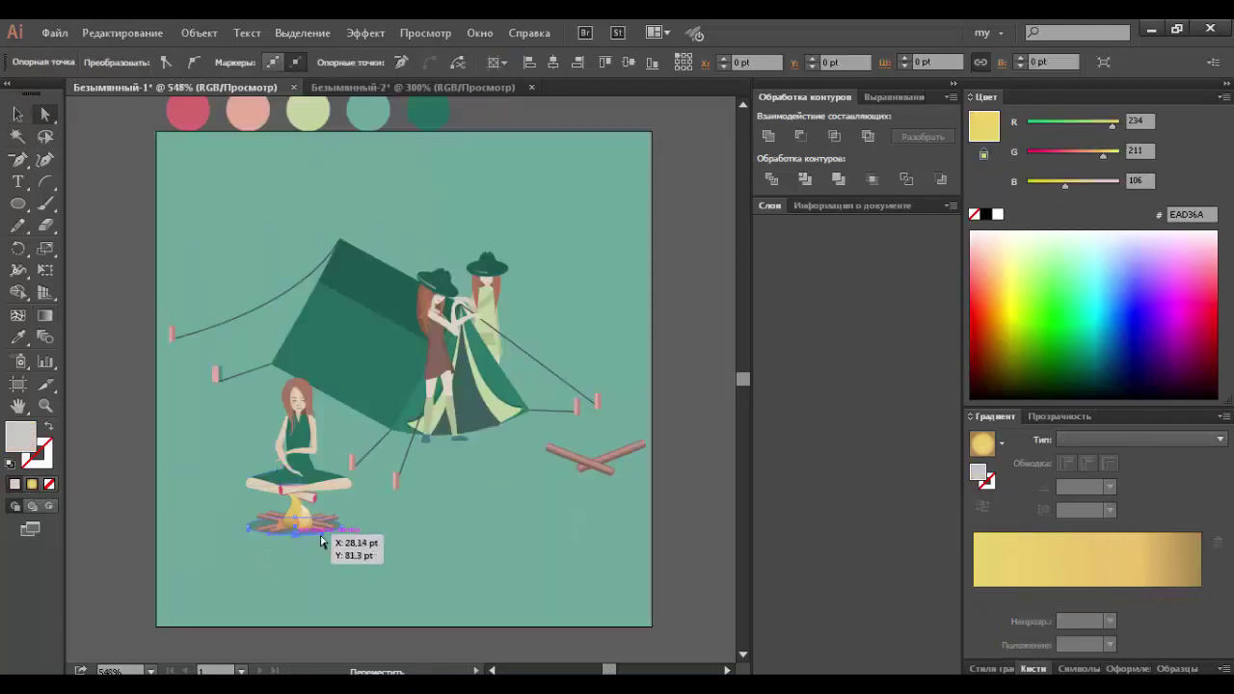
pyautogui.click(293, 544)
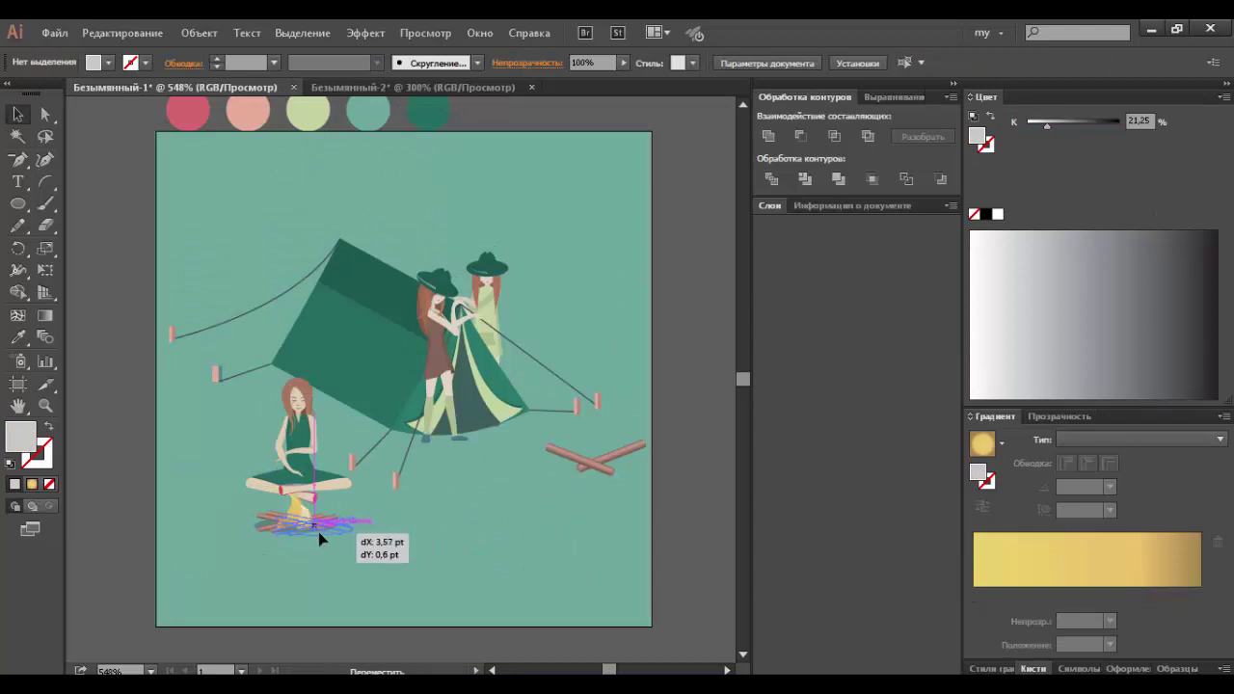
pyautogui.moveTo(321, 540); pyautogui.dragTo(323, 541)
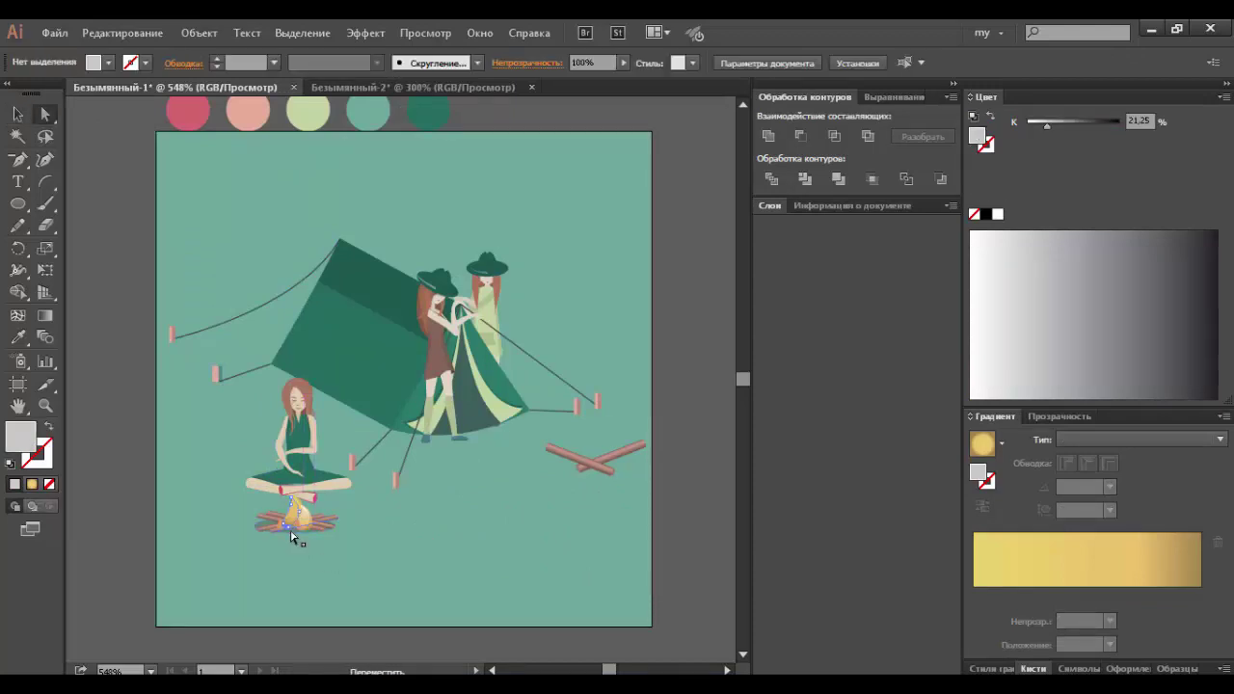
pyautogui.moveTo(631, 459)
pyautogui.mouseDown()
pyautogui.moveTo(309, 551)
pyautogui.moveTo(260, 516)
pyautogui.moveTo(229, 512)
pyautogui.mouseUp()
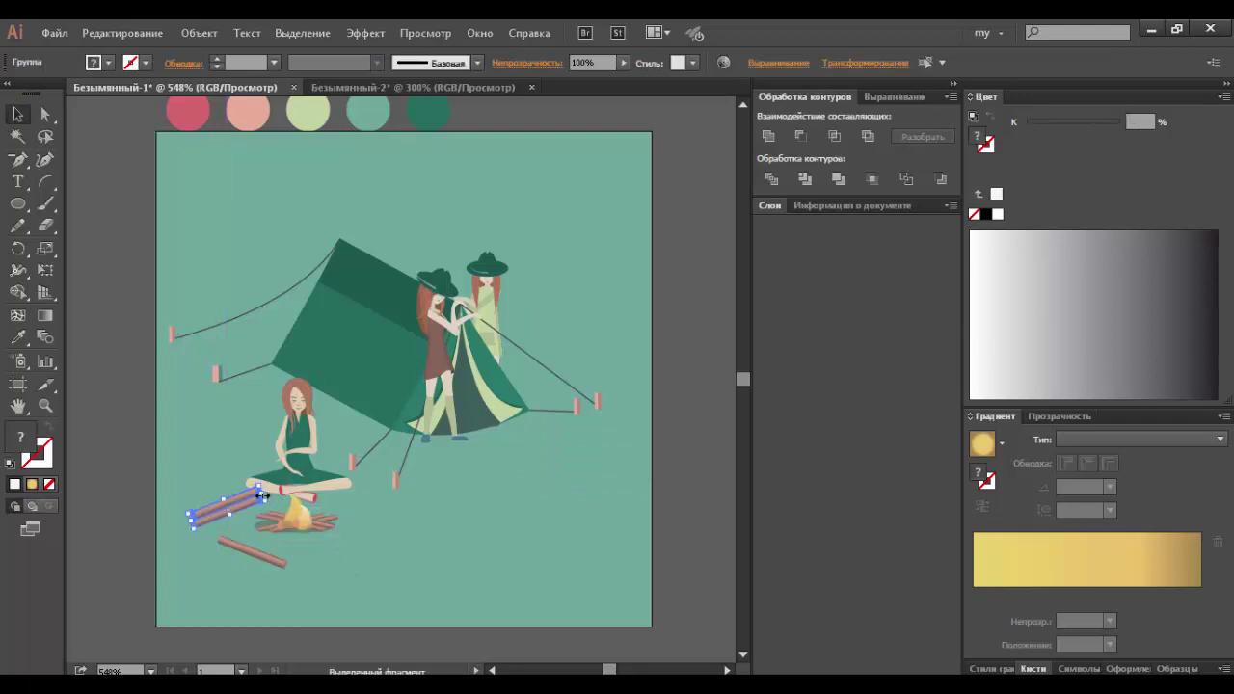
pyautogui.click(231, 468)
pyautogui.click(233, 520)
pyautogui.scroll(5, 303, 579)
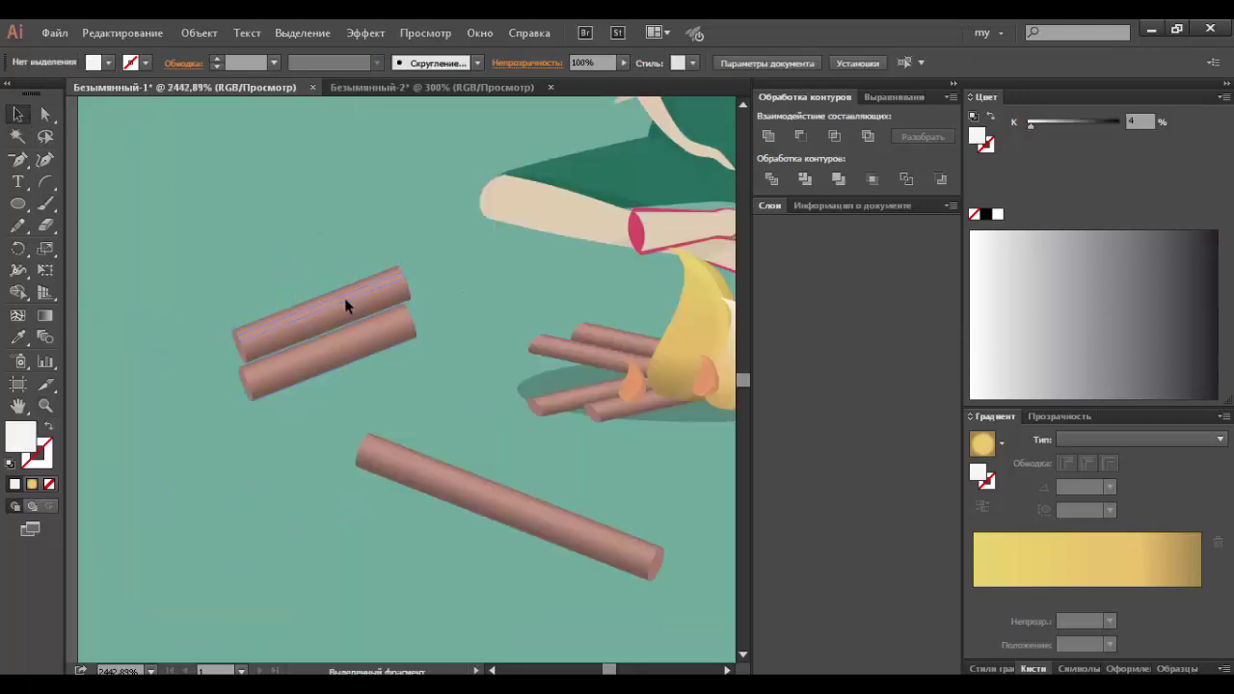
# Step: Stack copies of the log pair upward with Ctrl+D, then undo two extra logs
pyautogui.moveTo(353, 335); pyautogui.dragTo(335, 257)
pyautogui.hotkey('ctrl', 'd')
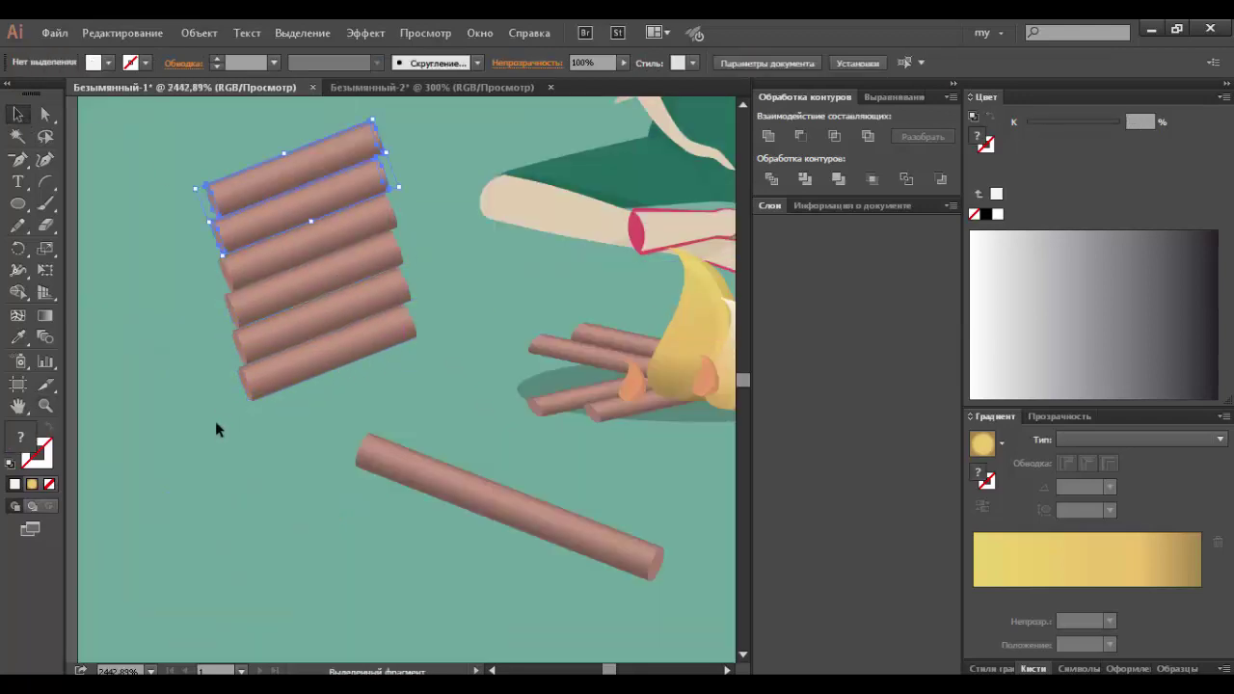
pyautogui.moveTo(193, 340); pyautogui.dragTo(188, 343)
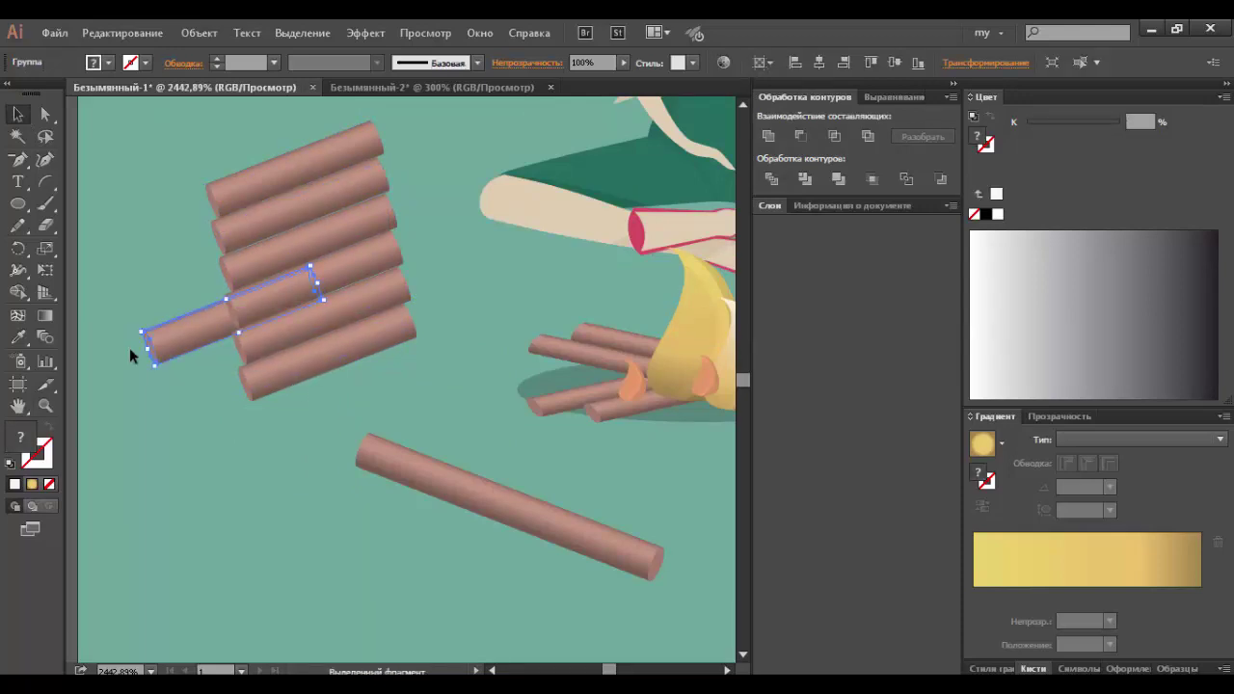
pyautogui.moveTo(229, 378); pyautogui.dragTo(222, 380)
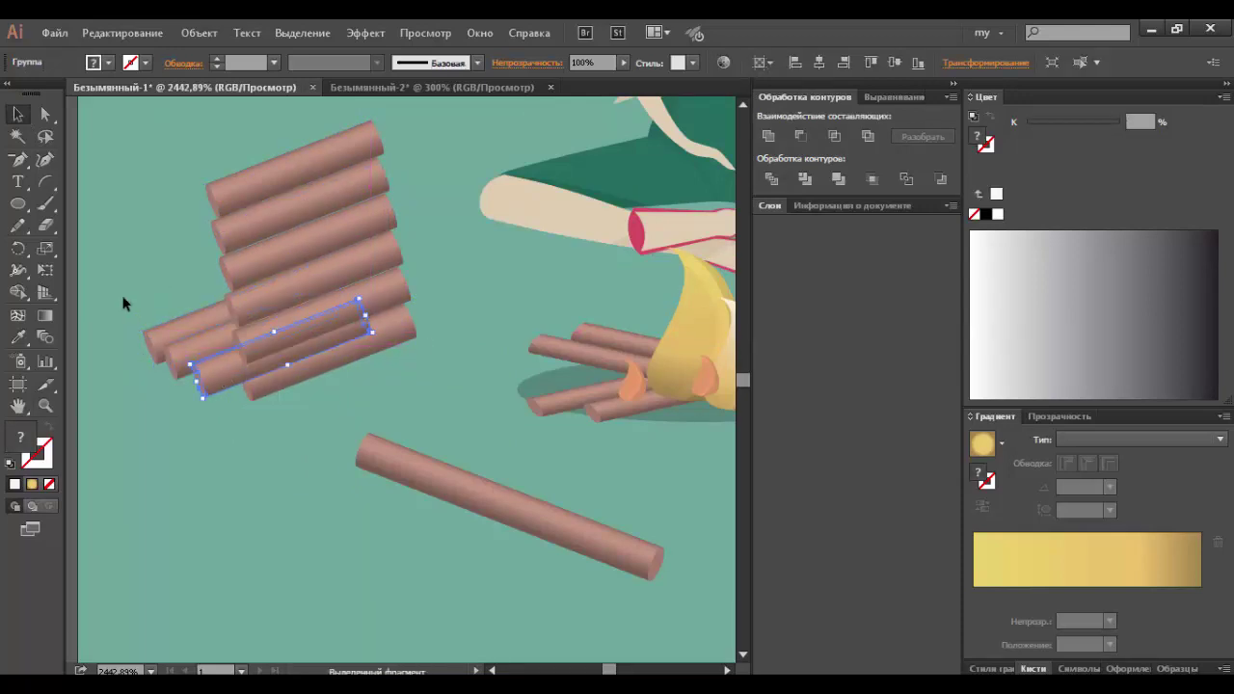
pyautogui.moveTo(123, 304); pyautogui.dragTo(222, 380)
pyautogui.click(292, 457)
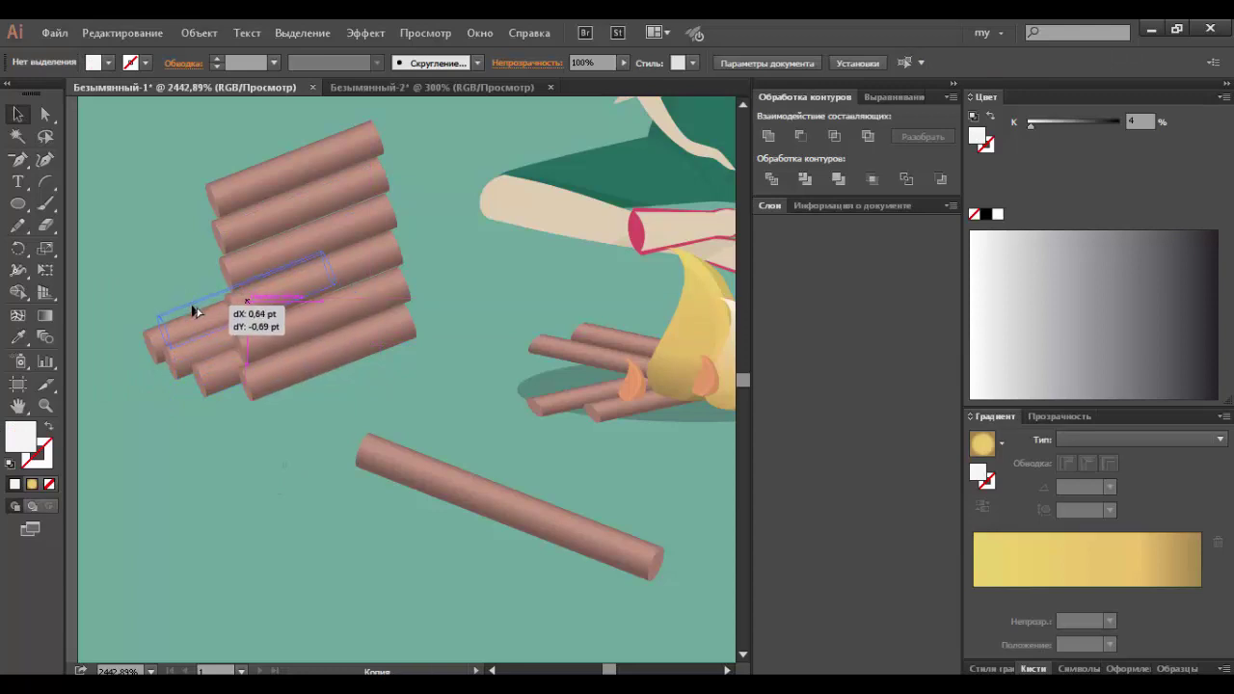
pyautogui.moveTo(193, 310); pyautogui.dragTo(206, 311)
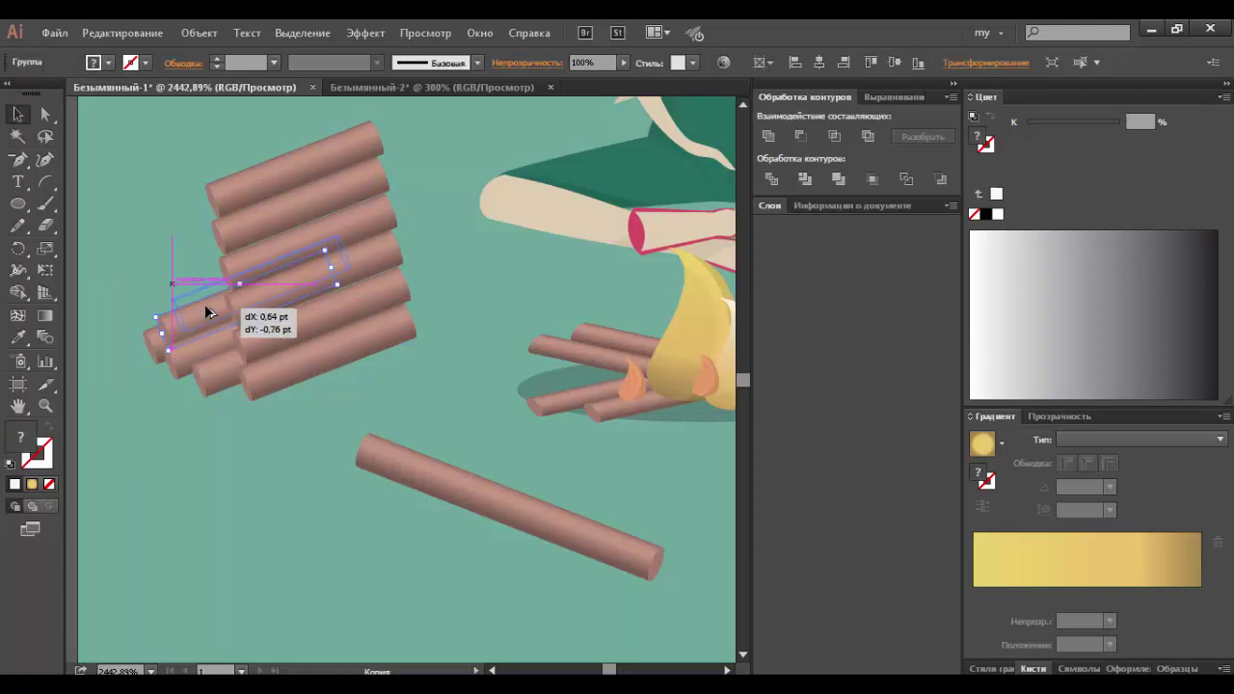
pyautogui.moveTo(174, 267); pyautogui.dragTo(210, 336)
pyautogui.click(175, 262)
pyautogui.hotkey('ctrl', 'z')
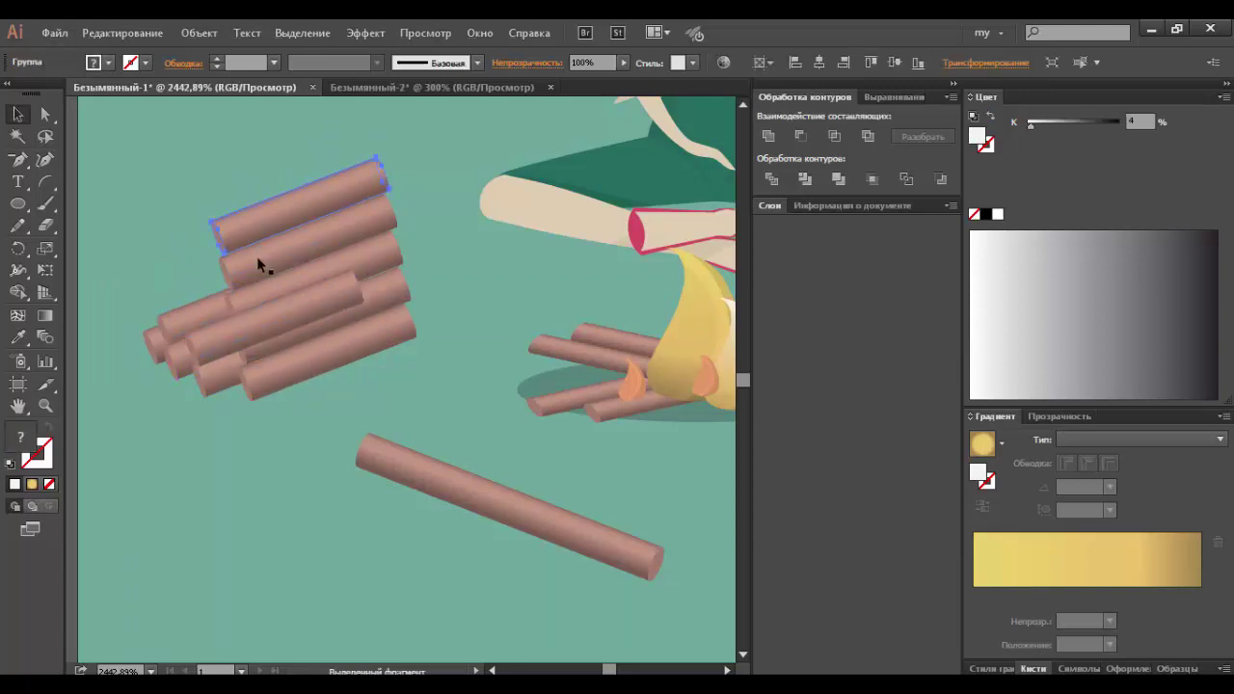
pyautogui.hotkey('ctrl', 'z')
pyautogui.hotkey('ctrl', 'z')
pyautogui.hotkey('ctrl', 'z')
pyautogui.hotkey('ctrl', 'z')
pyautogui.hotkey('ctrl', 'z')
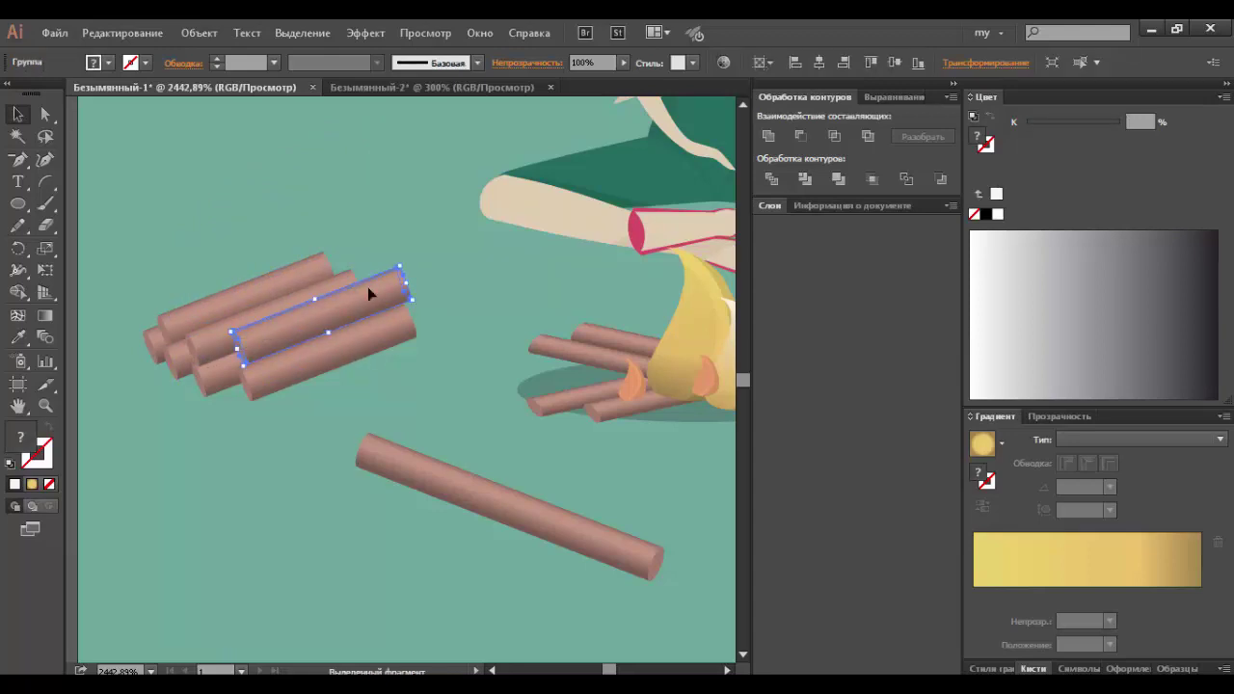
# Step: Arrange the log copies into a tidy pile with a new top row
pyautogui.click(321, 408)
pyautogui.moveTo(263, 383); pyautogui.dragTo(190, 311)
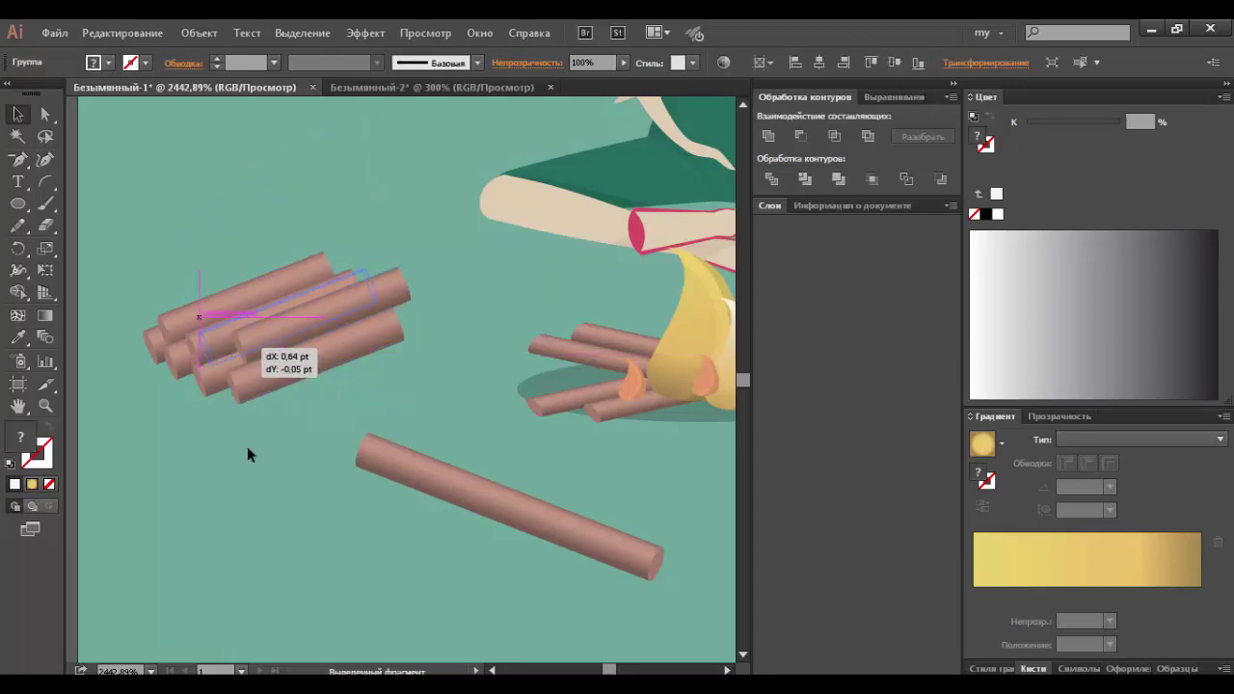
pyautogui.moveTo(189, 261)
pyautogui.mouseDown()
pyautogui.moveTo(243, 298)
pyautogui.moveTo(275, 297)
pyautogui.mouseUp()
pyautogui.click(359, 238)
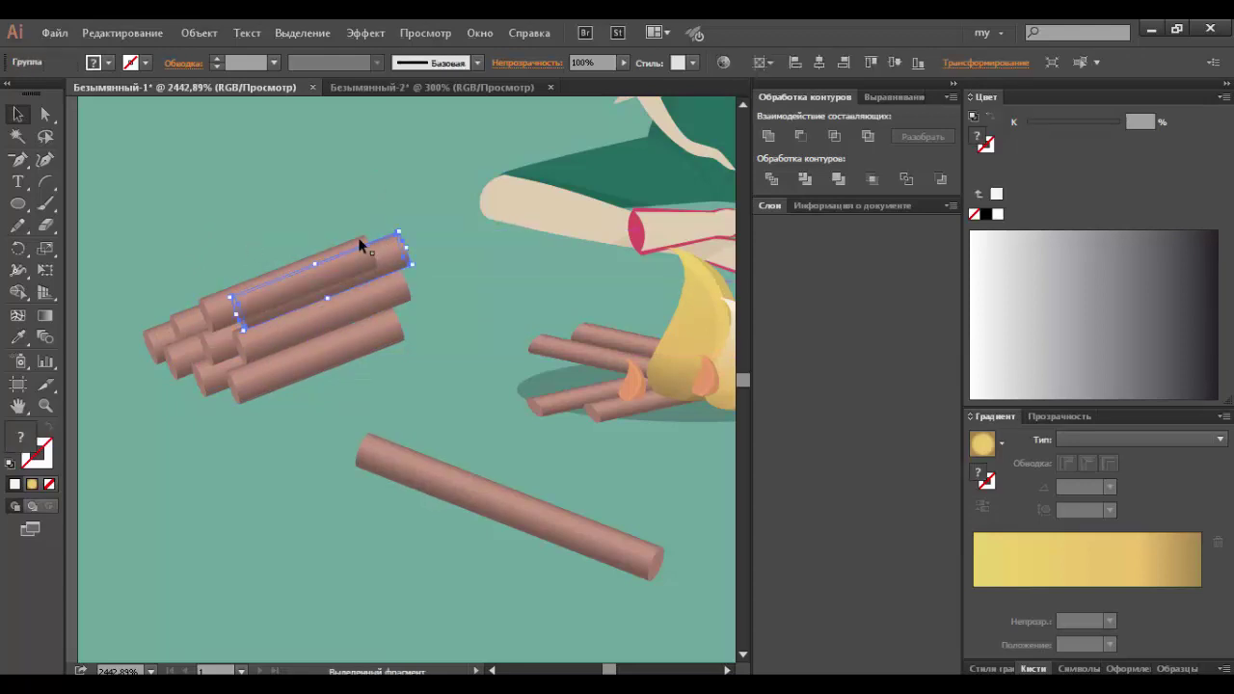
pyautogui.click(338, 242)
pyautogui.moveTo(337, 248); pyautogui.dragTo(303, 249)
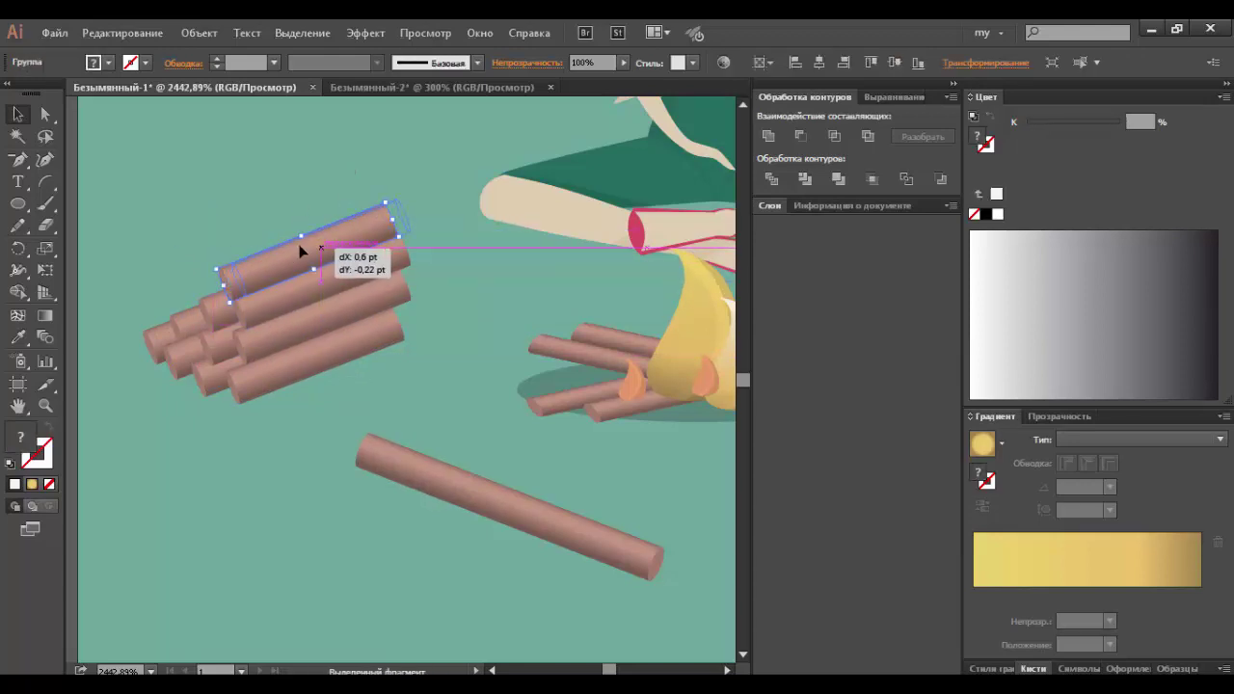
pyautogui.click(239, 196)
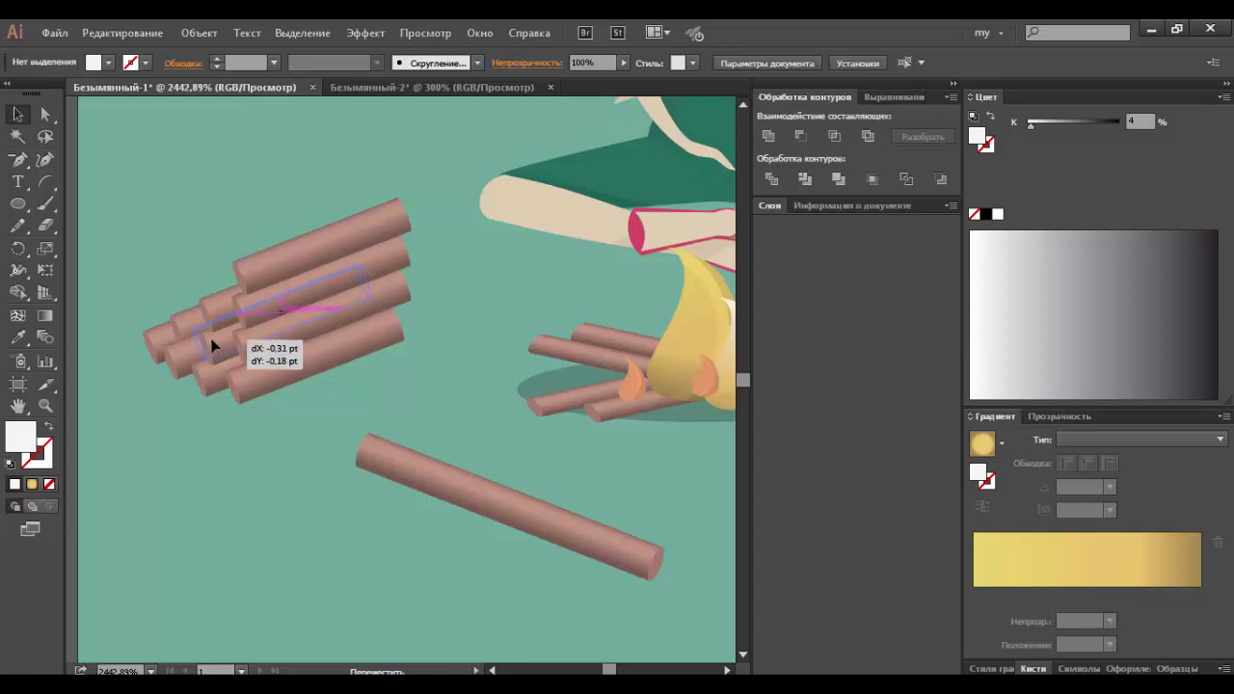
pyautogui.moveTo(212, 345); pyautogui.dragTo(247, 358)
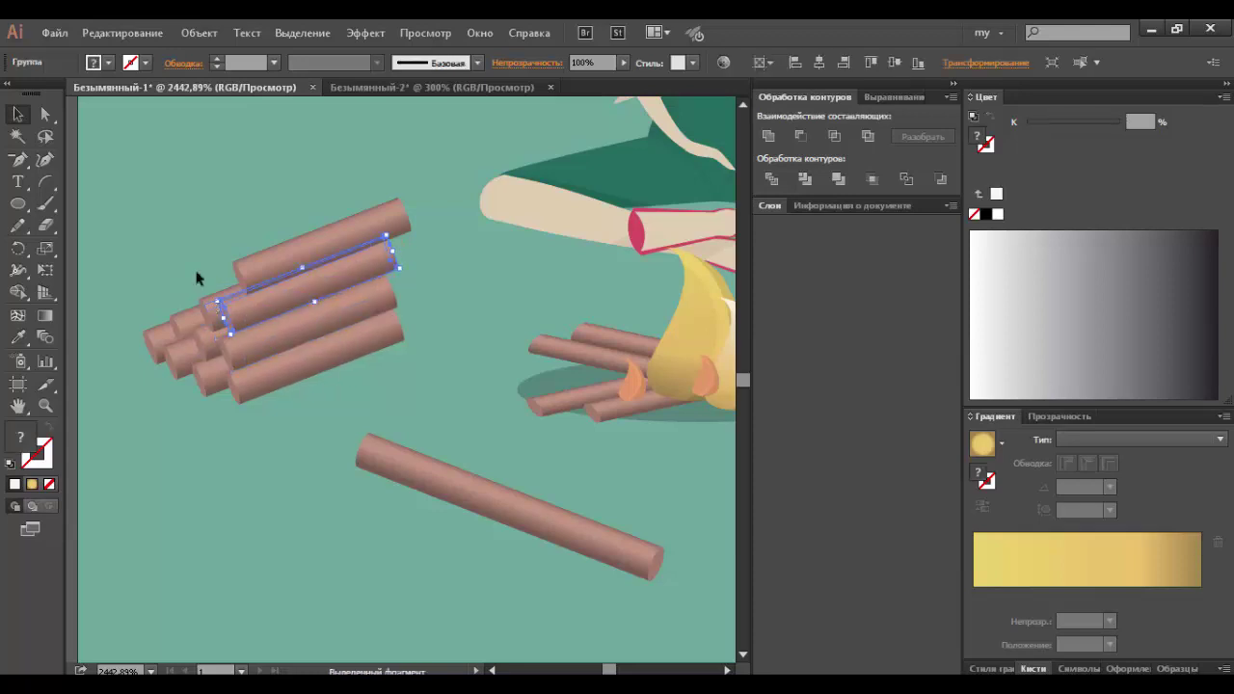
pyautogui.moveTo(207, 306)
pyautogui.mouseDown()
pyautogui.moveTo(171, 264)
pyautogui.moveTo(276, 267)
pyautogui.moveTo(206, 217)
pyautogui.mouseUp()
pyautogui.hotkey('ctrl', '0')
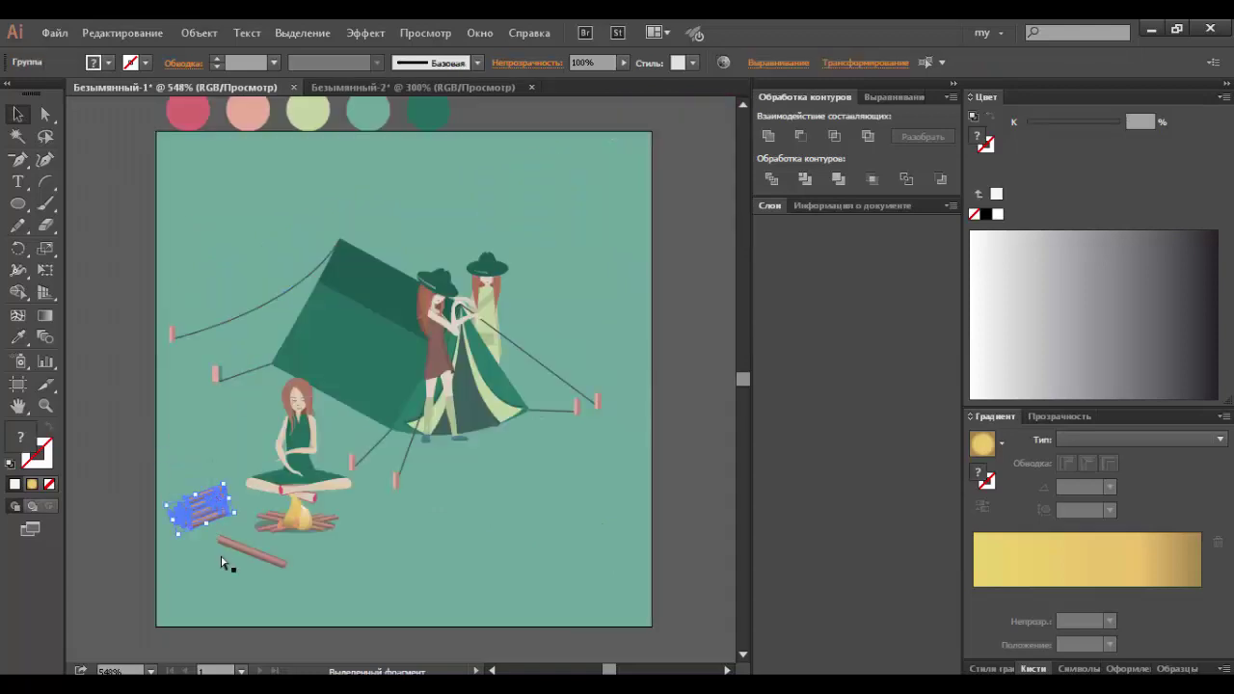
# Step: Draw a four-cornered shadow shape under the log pile with the Pen tool
pyautogui.click(222, 563)
pyautogui.moveTo(167, 444); pyautogui.dragTo(350, 598)
pyautogui.click(17, 159)
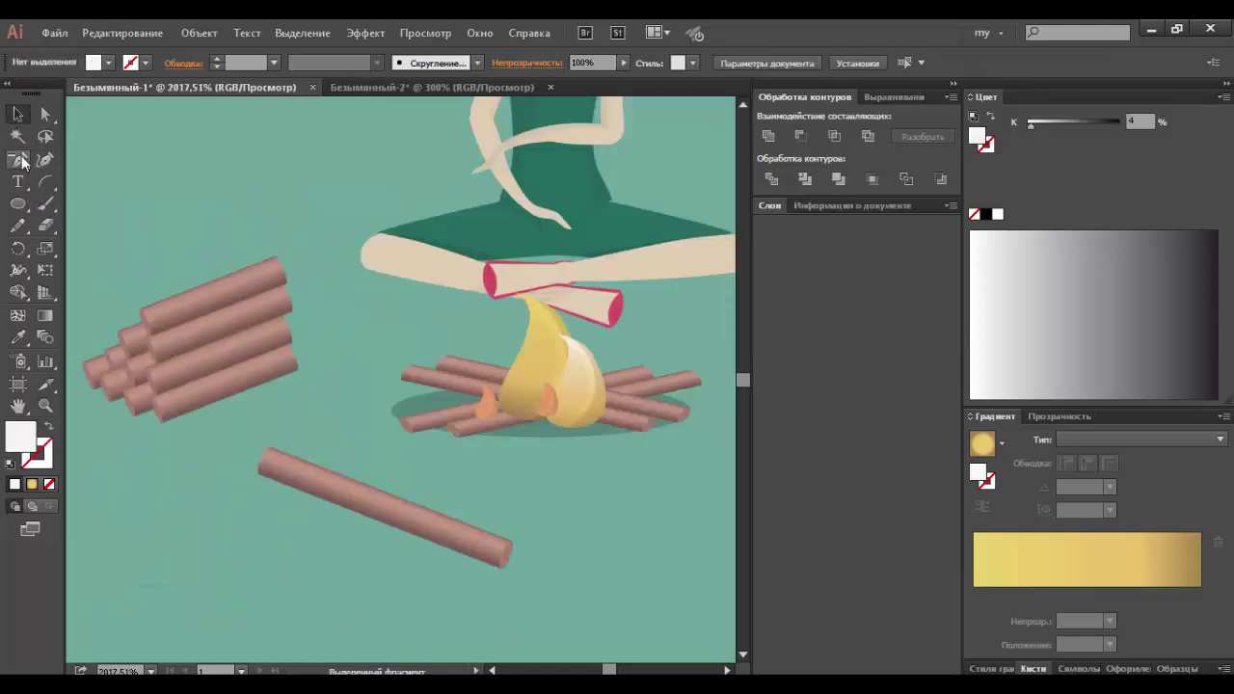
pyautogui.click(77, 401)
pyautogui.click(162, 432)
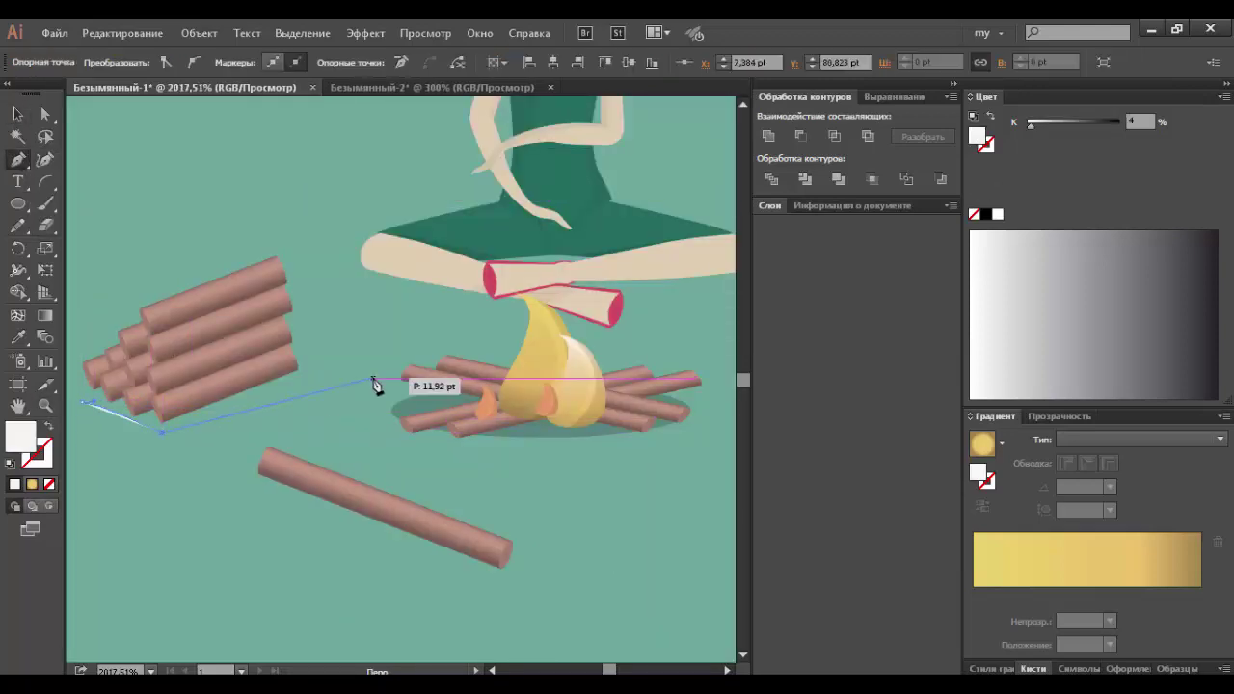
pyautogui.click(372, 377)
pyautogui.click(237, 333)
pyautogui.click(85, 401)
# Step: Colour the shape with the campfire shadow's grey and send it behind the logs
pyautogui.click(537, 424)
pyautogui.hotkey('ctrl', '[')
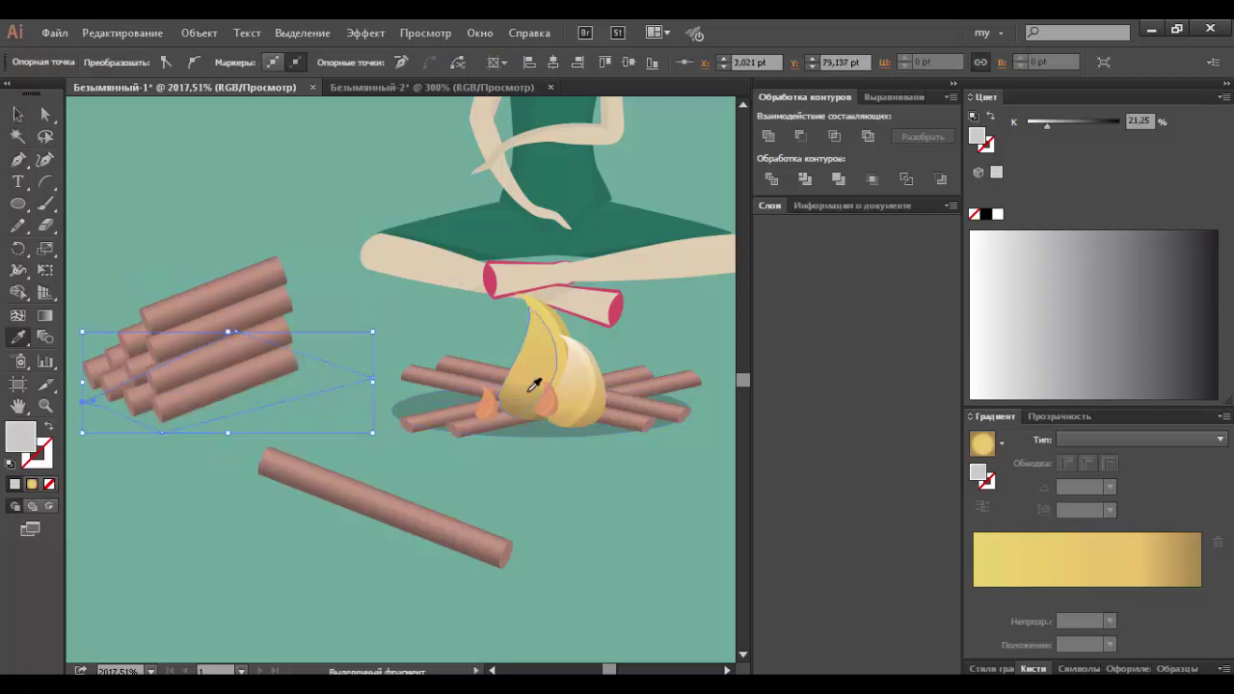
pyautogui.press('a')
pyautogui.click(94, 404)
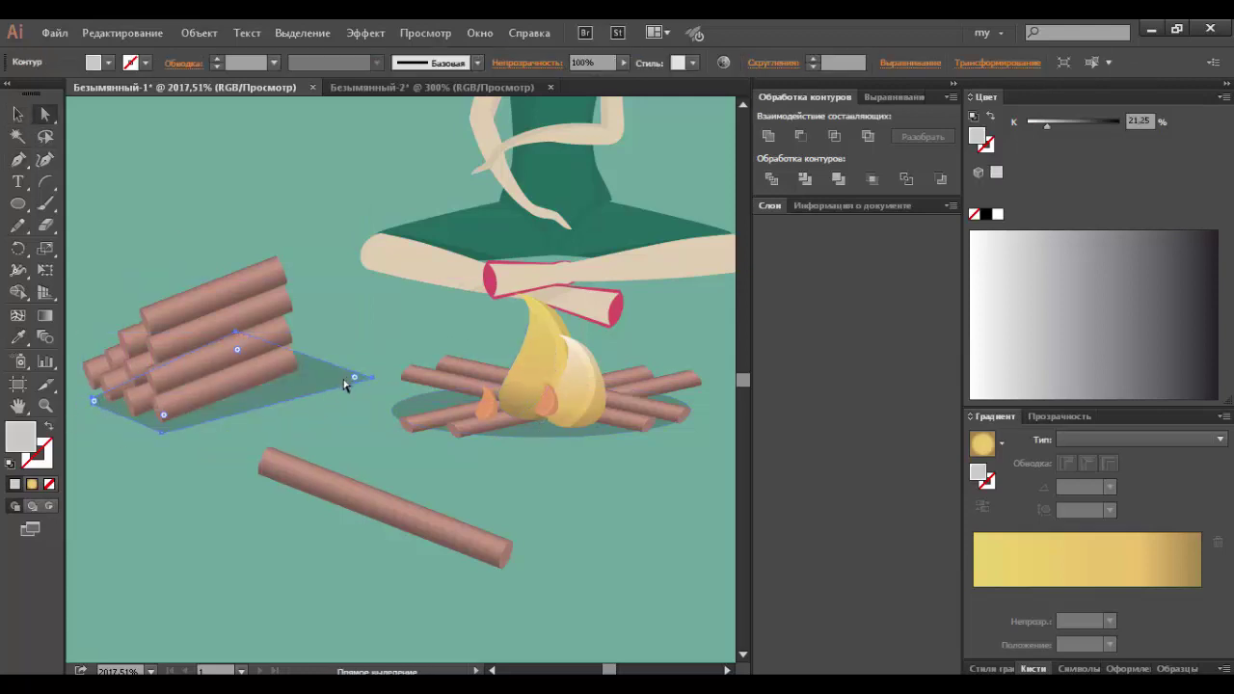
pyautogui.press('v')
pyautogui.hotkey('ctrl', 'shift', 'a')
pyautogui.hotkey('ctrl', '0')
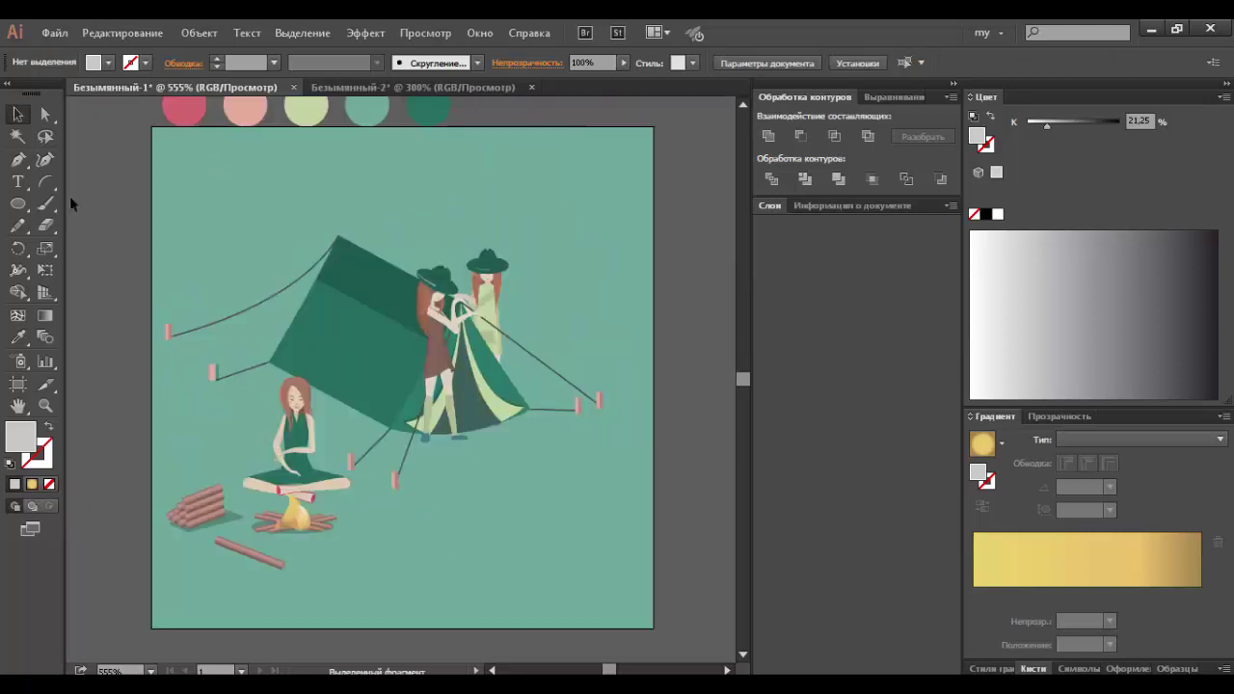
pyautogui.hotkey('ctrl', '+')
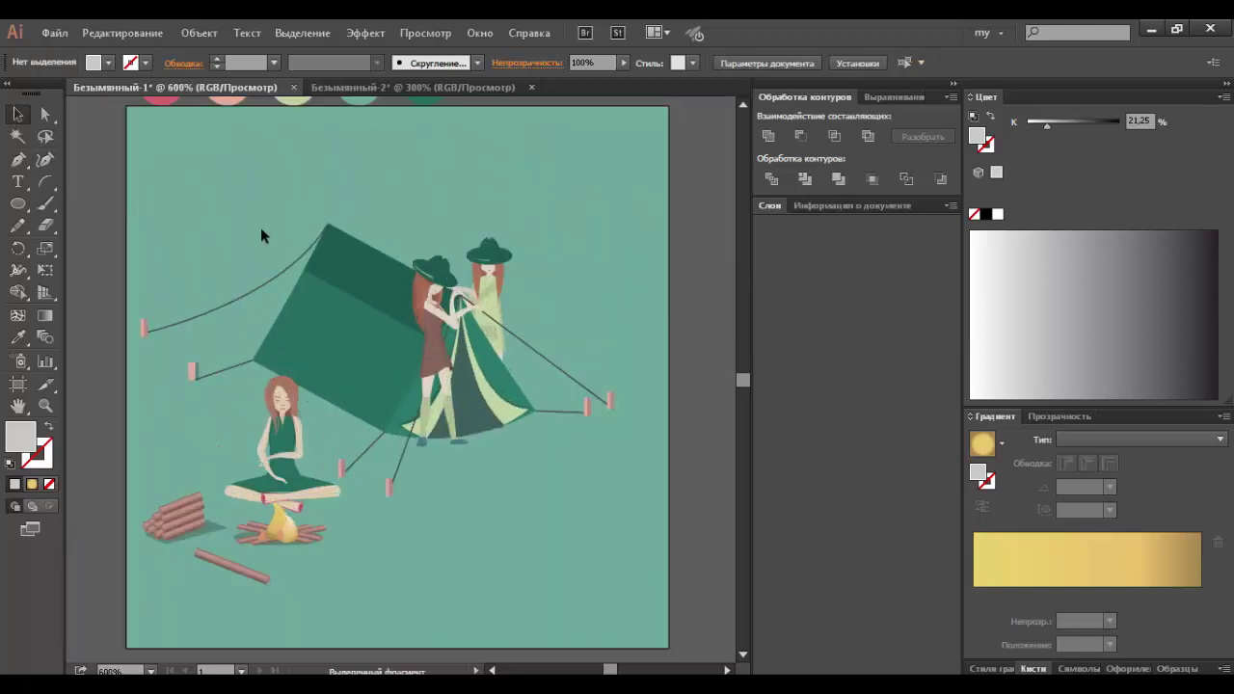
# Step: Outline a ground shadow under the tent and give it the log shadow's translucent look
pyautogui.click(250, 344)
pyautogui.click(424, 453)
pyautogui.click(532, 421)
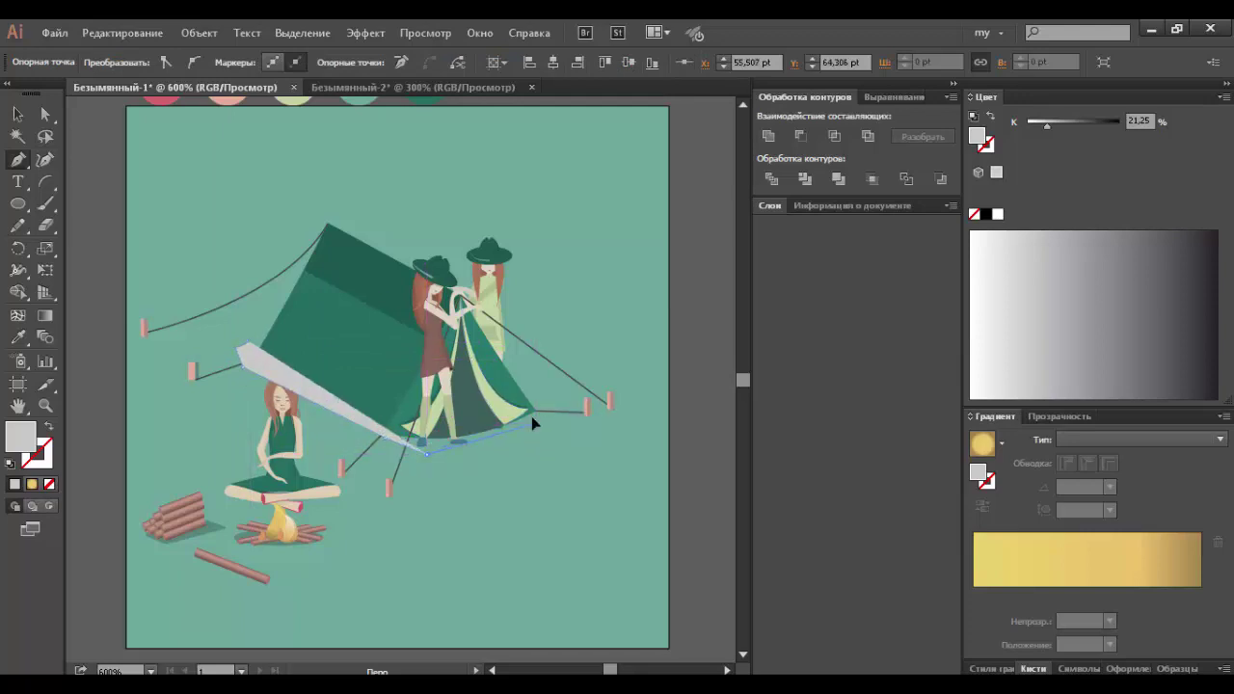
pyautogui.click(602, 362)
pyautogui.click(357, 311)
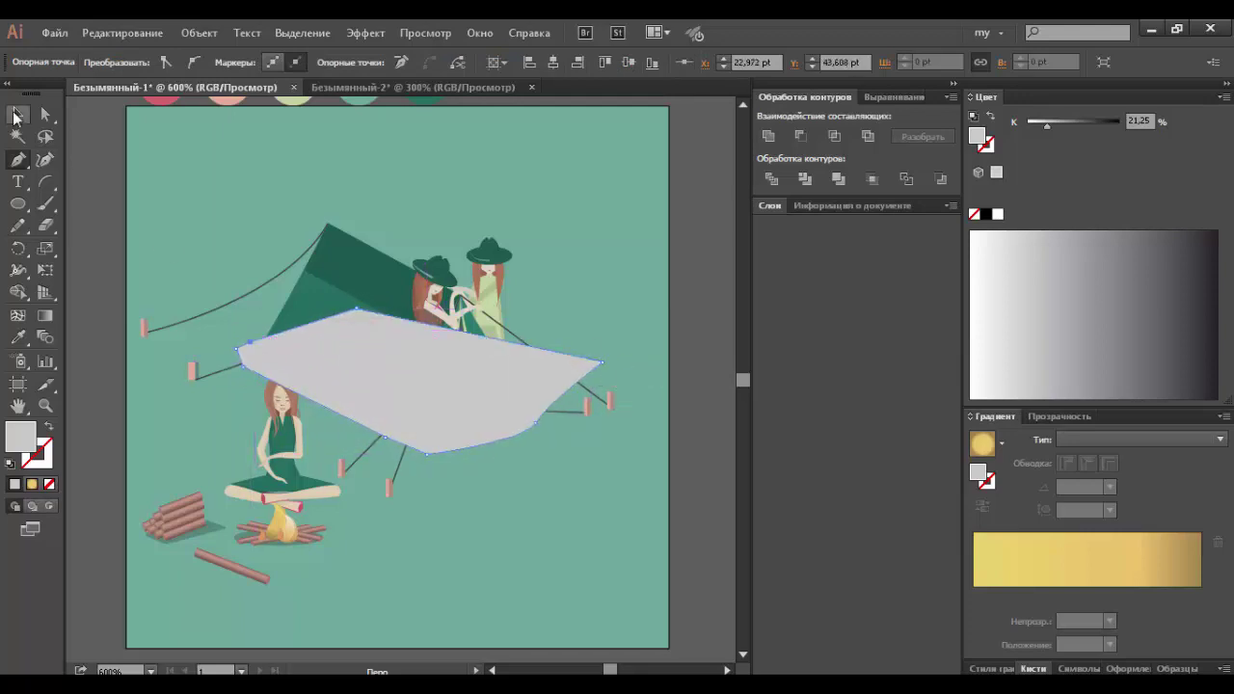
pyautogui.click(210, 524)
# Step: Lighten the tent shadow by lowering its K value to 16%
pyautogui.press('a')
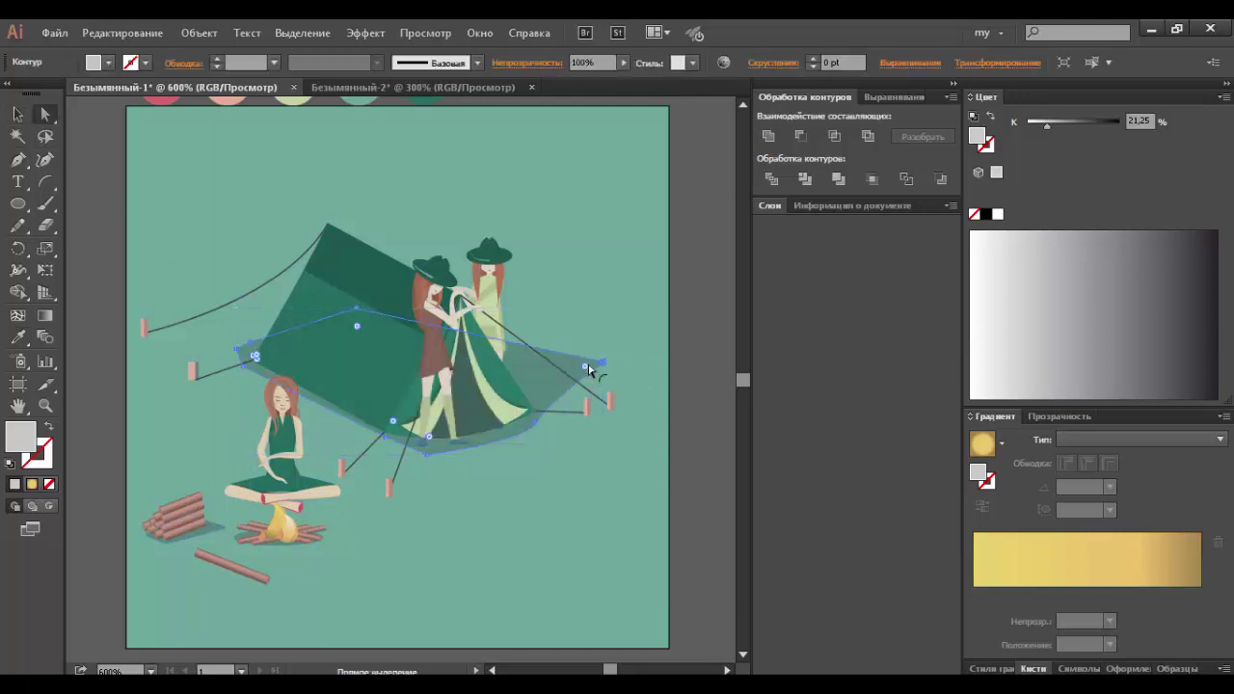
pyautogui.hotkey('ctrl', 'shift', 'a')
pyautogui.click(578, 411)
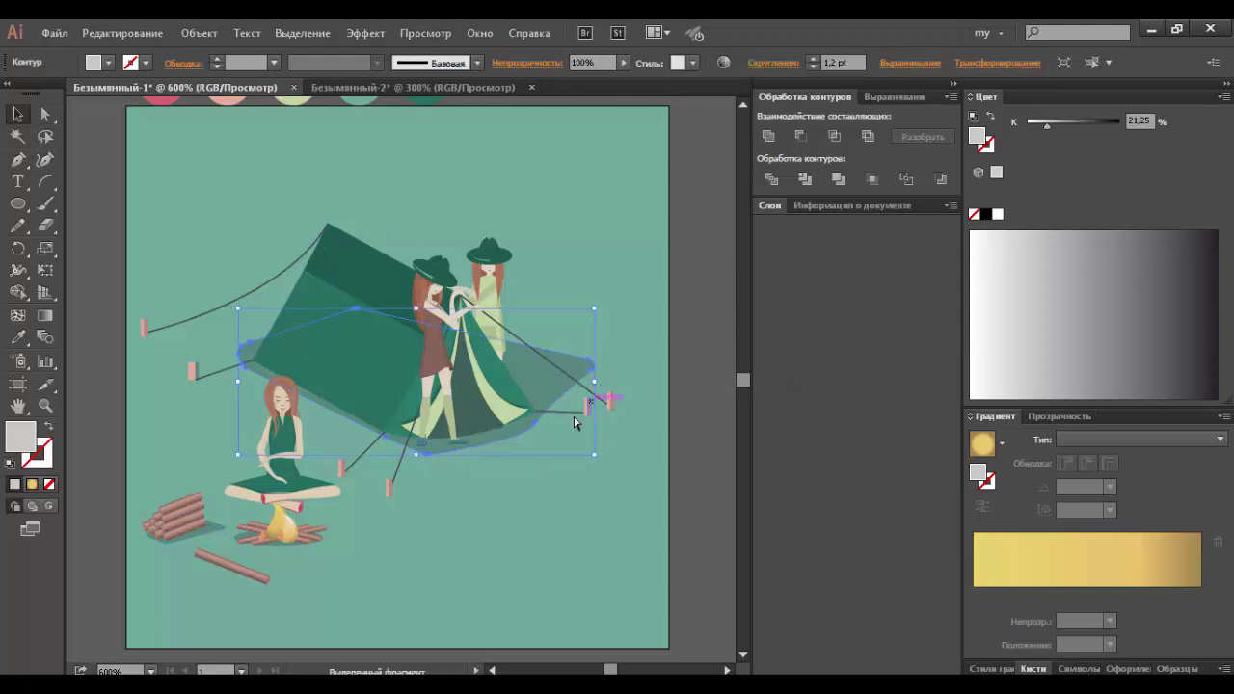
pyautogui.moveTo(1048, 125); pyautogui.dragTo(1042, 126)
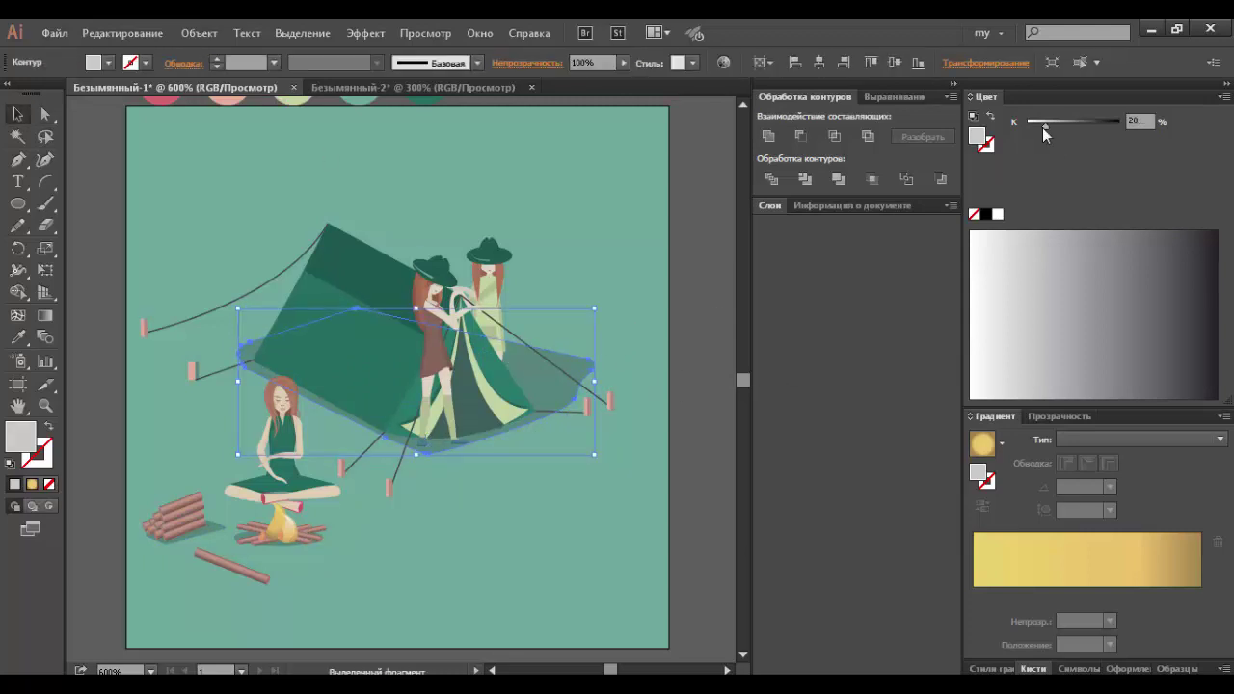
pyautogui.click(598, 287)
pyautogui.hotkey('ctrl', '-')
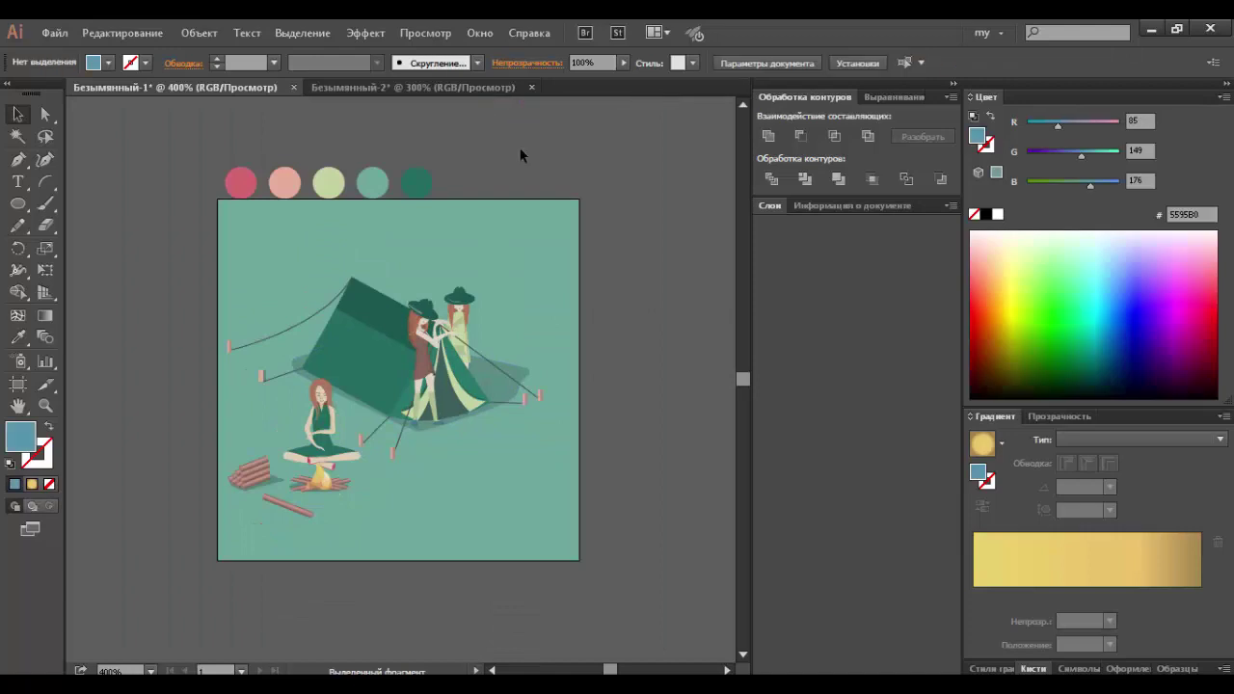
# Step: Draw a tall rectangle at the scene's right and give it the pink log colour
pyautogui.hotkey('ctrl', '+')
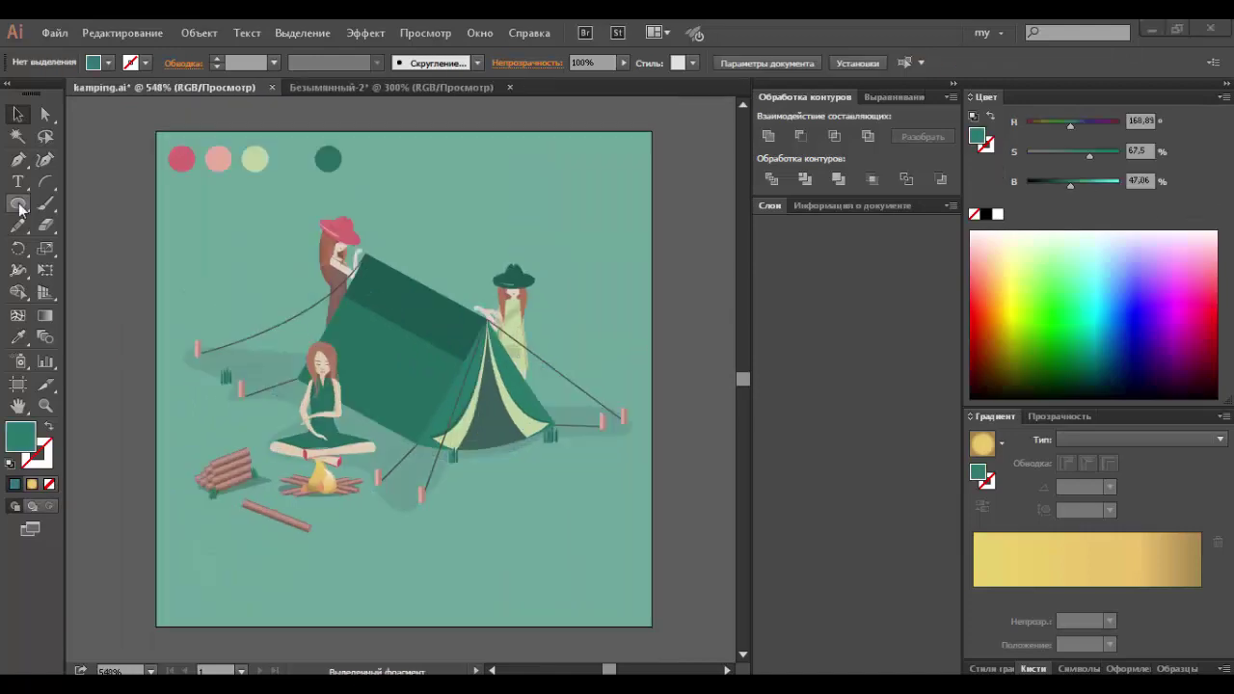
pyautogui.moveTo(12, 210); pyautogui.dragTo(43, 206)
pyautogui.moveTo(580, 402); pyautogui.dragTo(581, 402)
pyautogui.press('e')
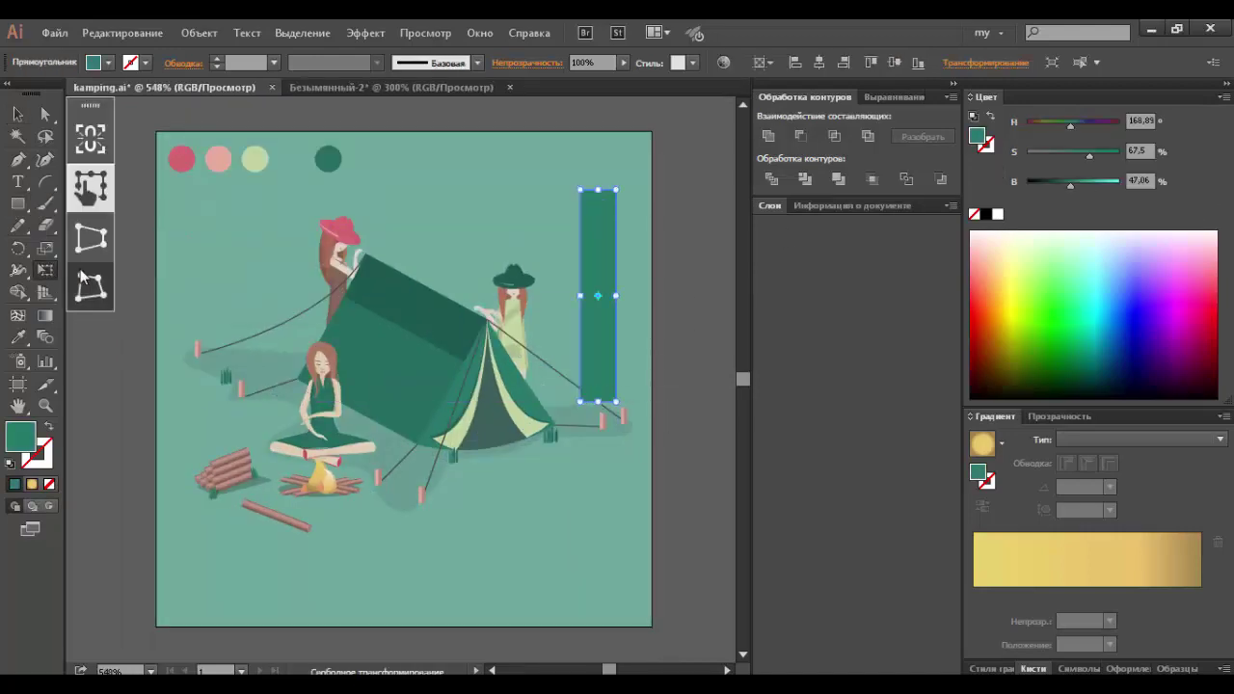
pyautogui.press('i')
pyautogui.click(230, 441)
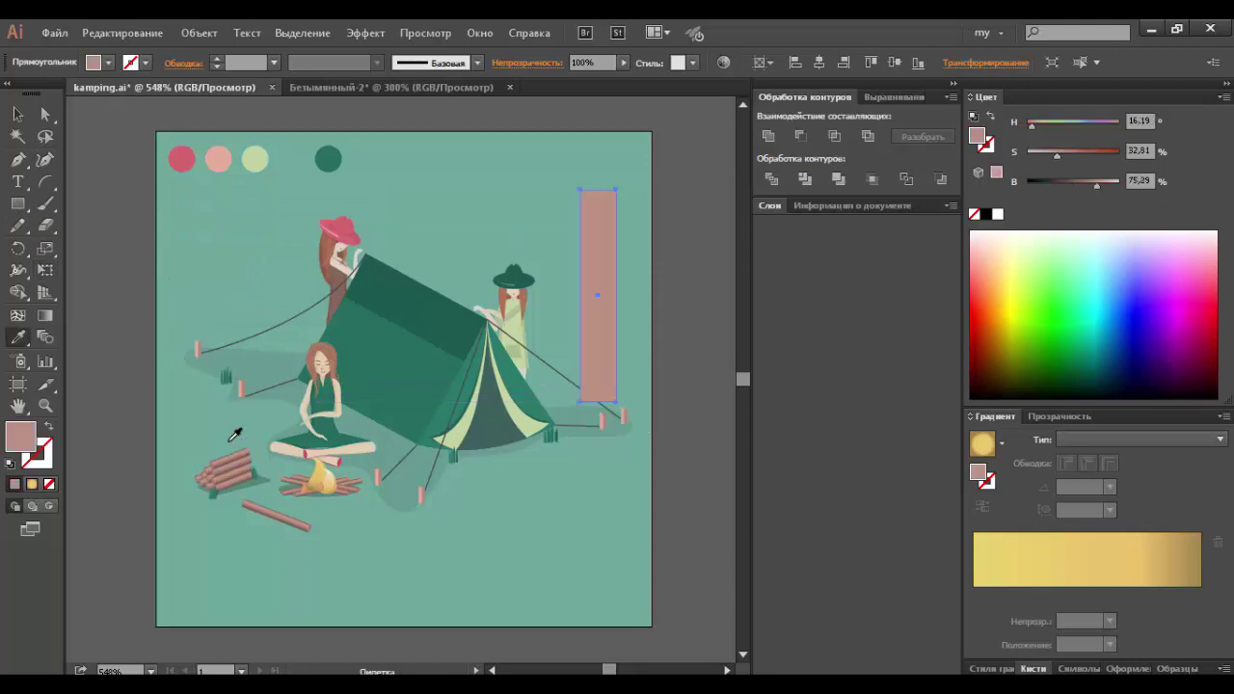
# Step: Darken the trunk rectangle's pink fill and move it up toward the top edge
pyautogui.click(1089, 186)
pyautogui.press('v')
pyautogui.moveTo(609, 238); pyautogui.dragTo(609, 238)
pyautogui.press('\\')
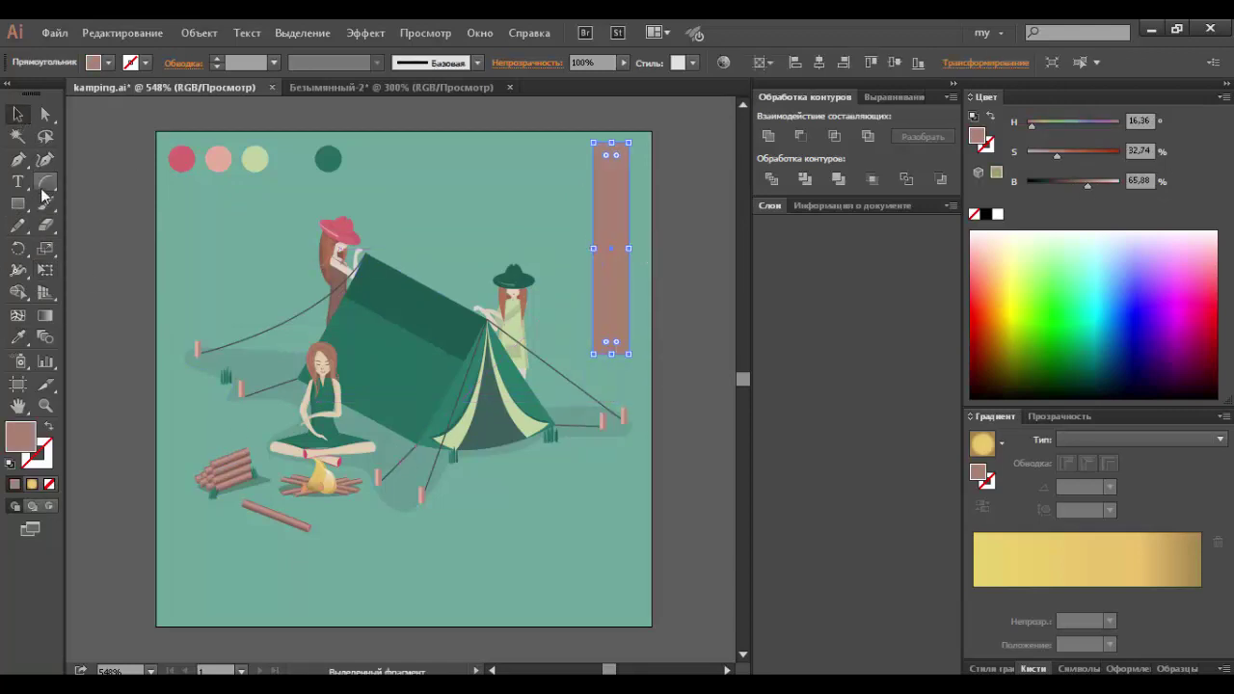
pyautogui.click(611, 125)
pyautogui.press('Escape')
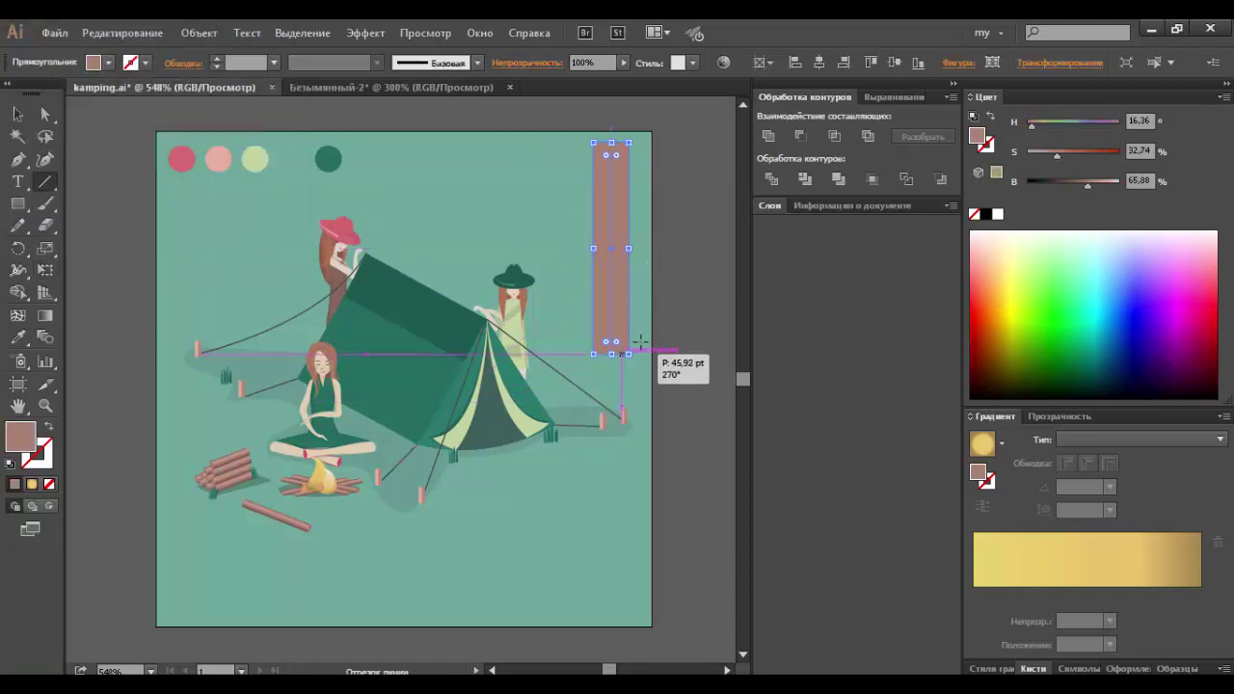
# Step: Draw a vertical line down the trunk and try rough artistic paint brushes on it
pyautogui.moveTo(611, 130); pyautogui.dragTo(611, 352)
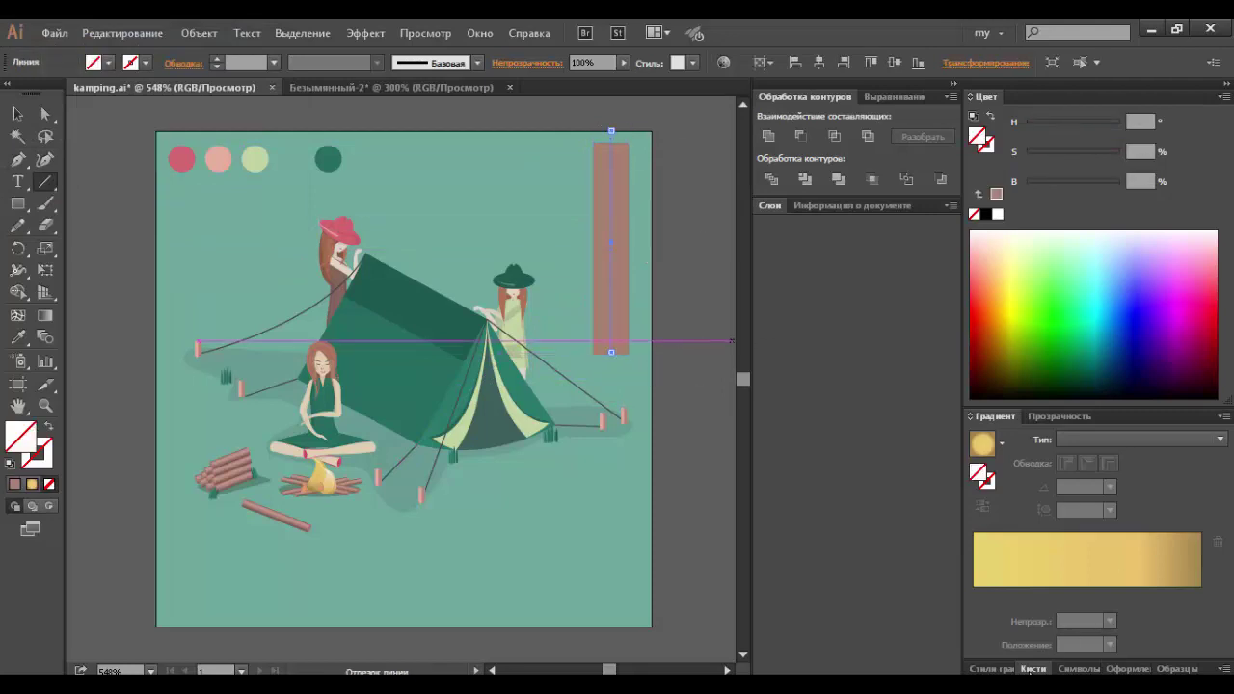
pyautogui.click(1033, 668)
pyautogui.click(977, 669)
pyautogui.click(931, 622)
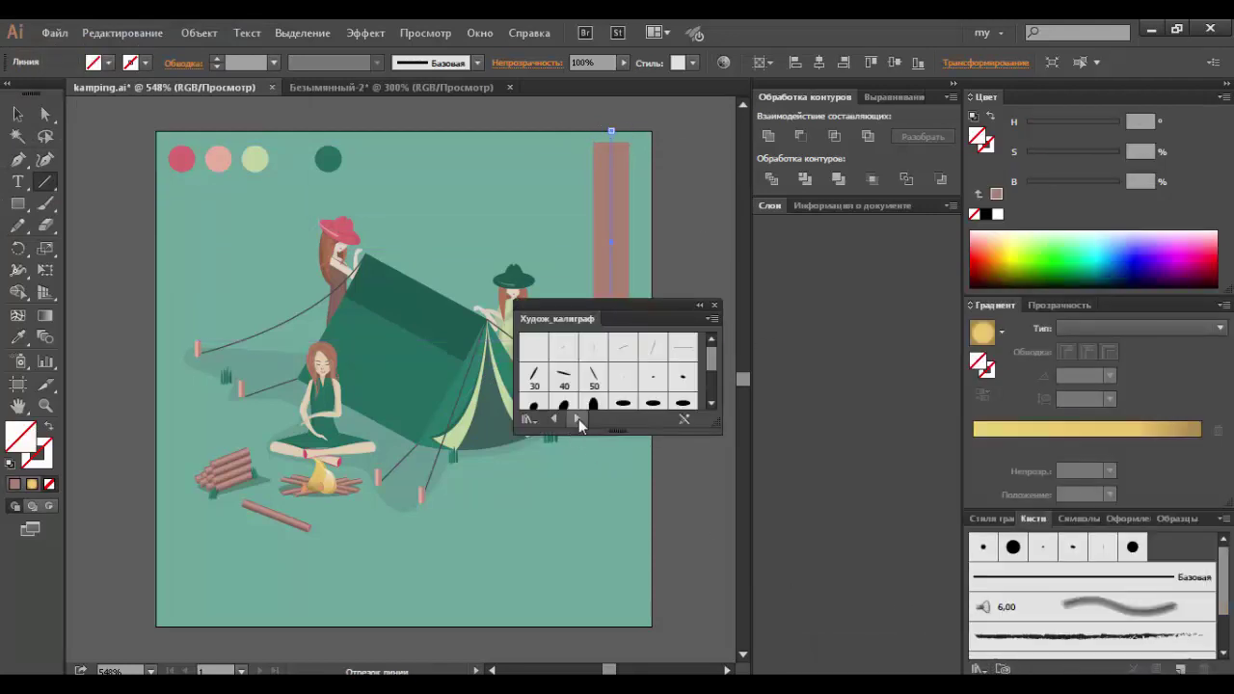
pyautogui.click(577, 419)
pyautogui.click(612, 467)
pyautogui.click(611, 496)
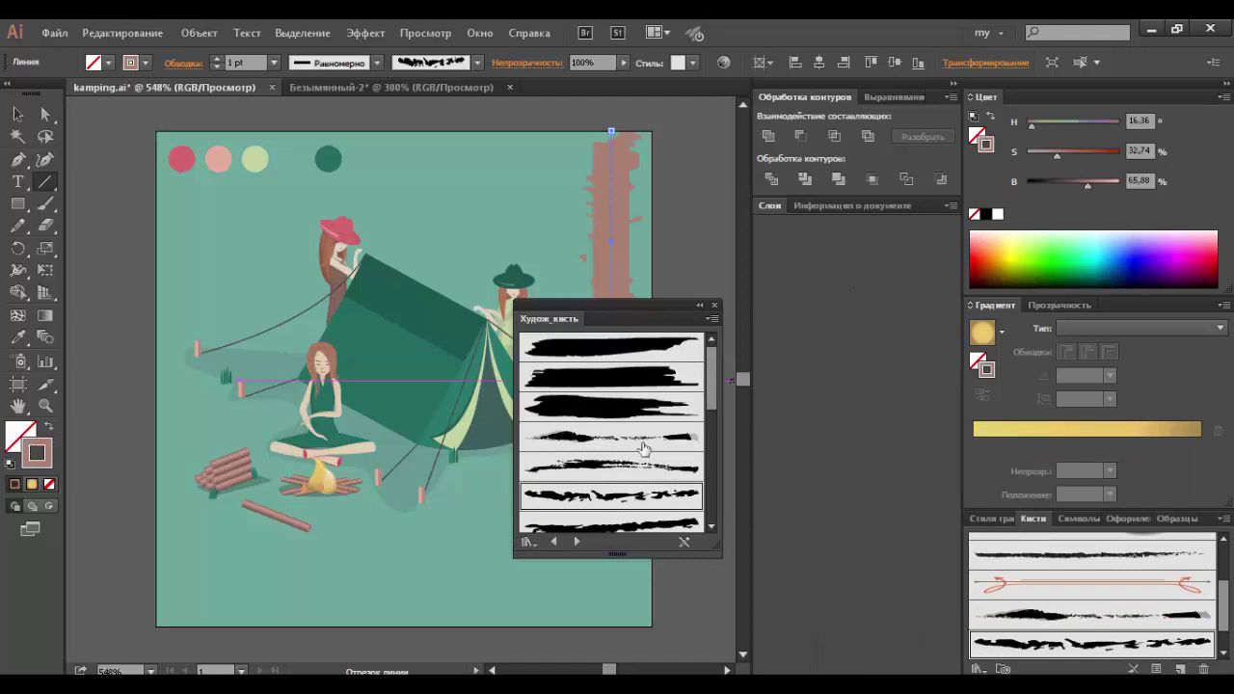
# Step: Apply a Chalk and Charcoal brush at 0.25 pt in a darker colour, then expand it
pyautogui.click(1081, 184)
pyautogui.moveTo(602, 305); pyautogui.dragTo(849, 208)
pyautogui.click(821, 443)
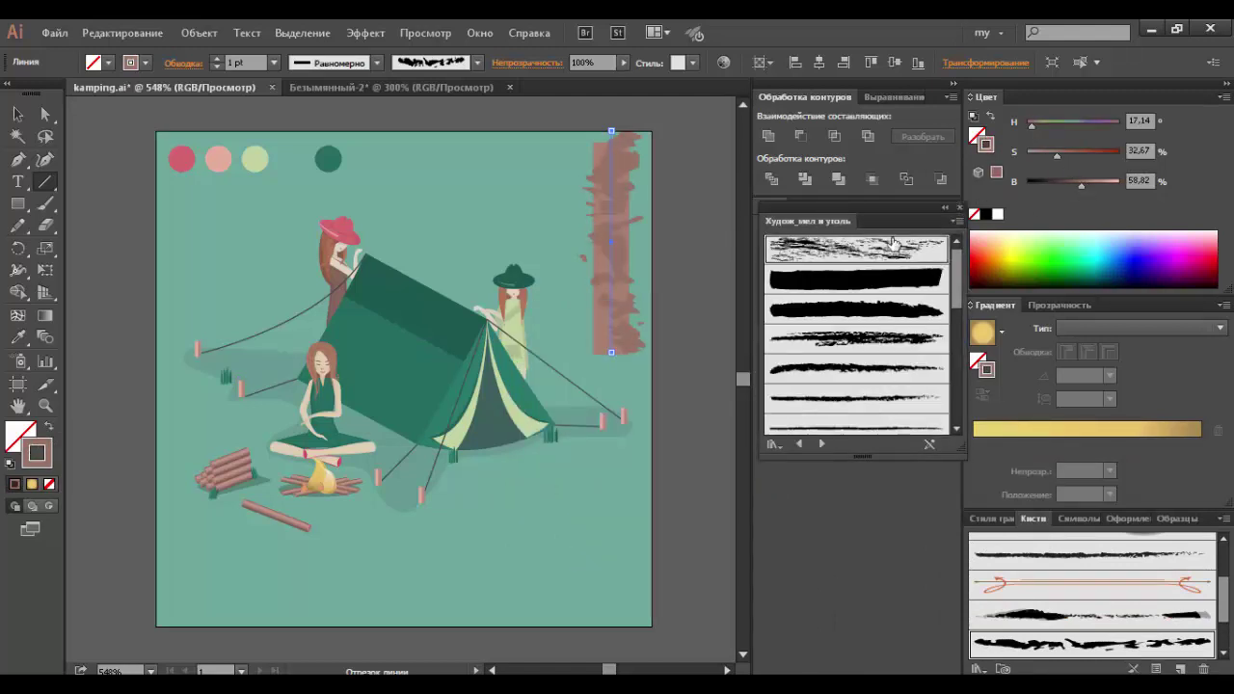
pyautogui.click(856, 248)
pyautogui.click(274, 63)
pyautogui.click(246, 79)
pyautogui.moveTo(1077, 188); pyautogui.dragTo(1074, 188)
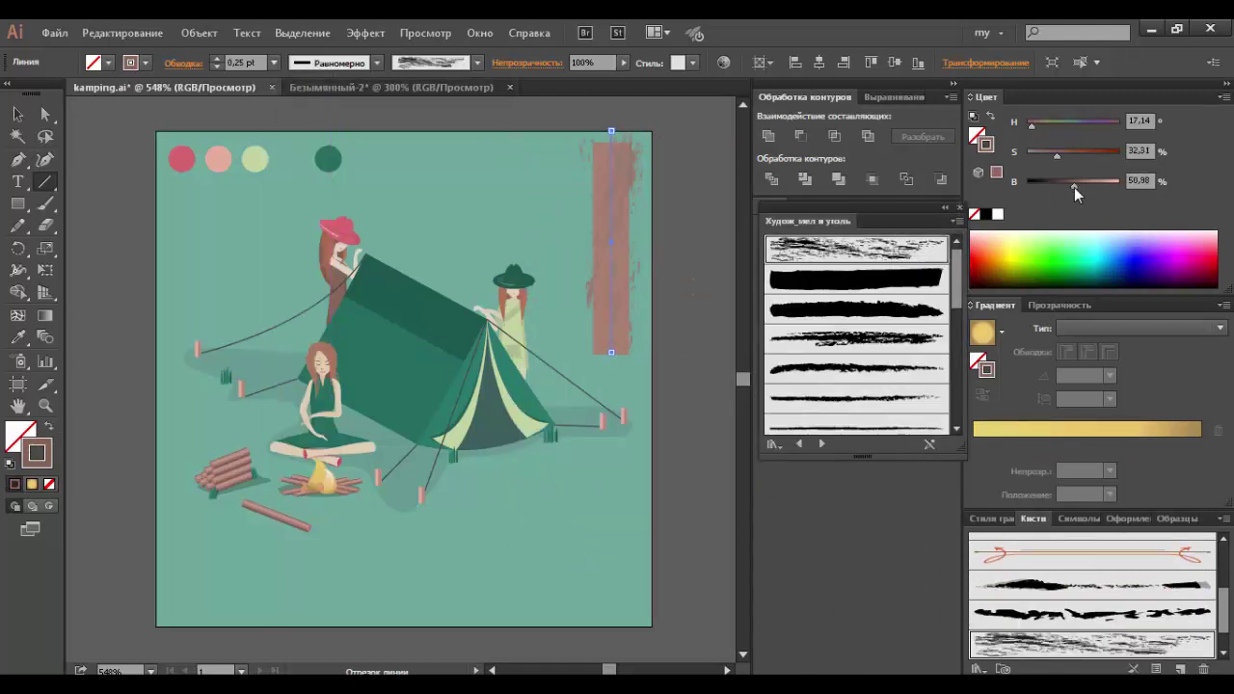
pyautogui.click(959, 207)
pyautogui.press('v')
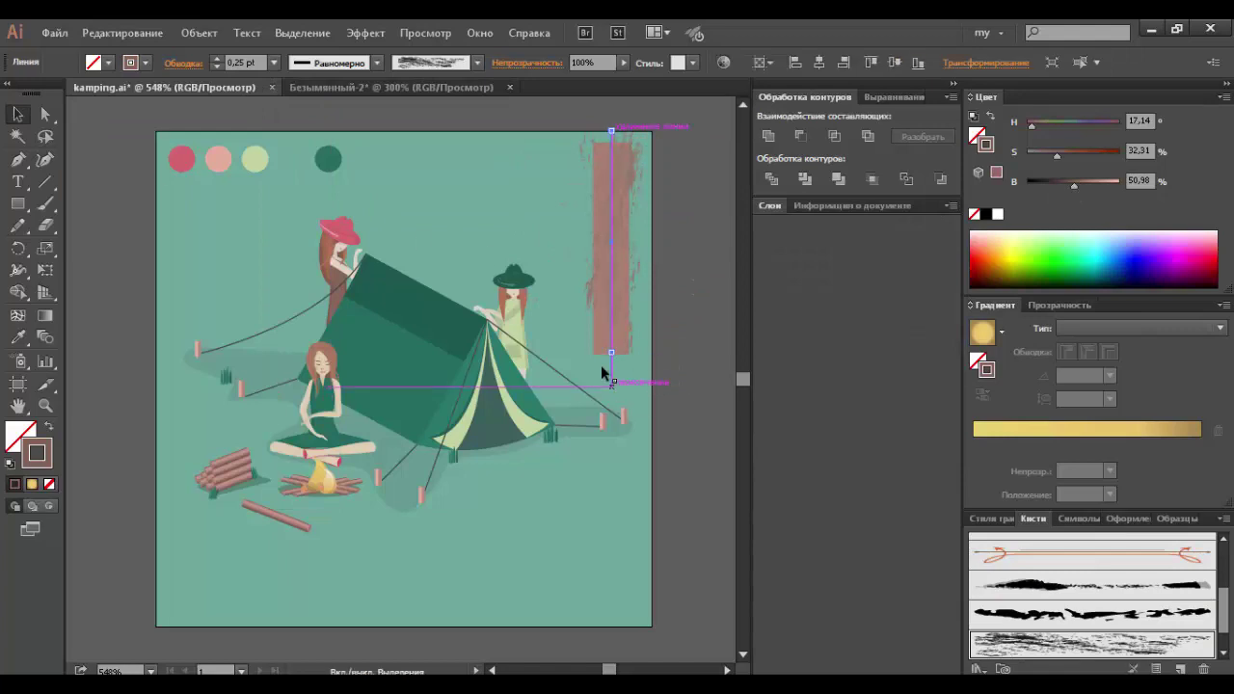
pyautogui.hotkey('shift', 'x')
# Step: Expand the bark texture into grouped paths, leaving its blend mode at Normal
pyautogui.hotkey('ctrl', 'shift', 'a')
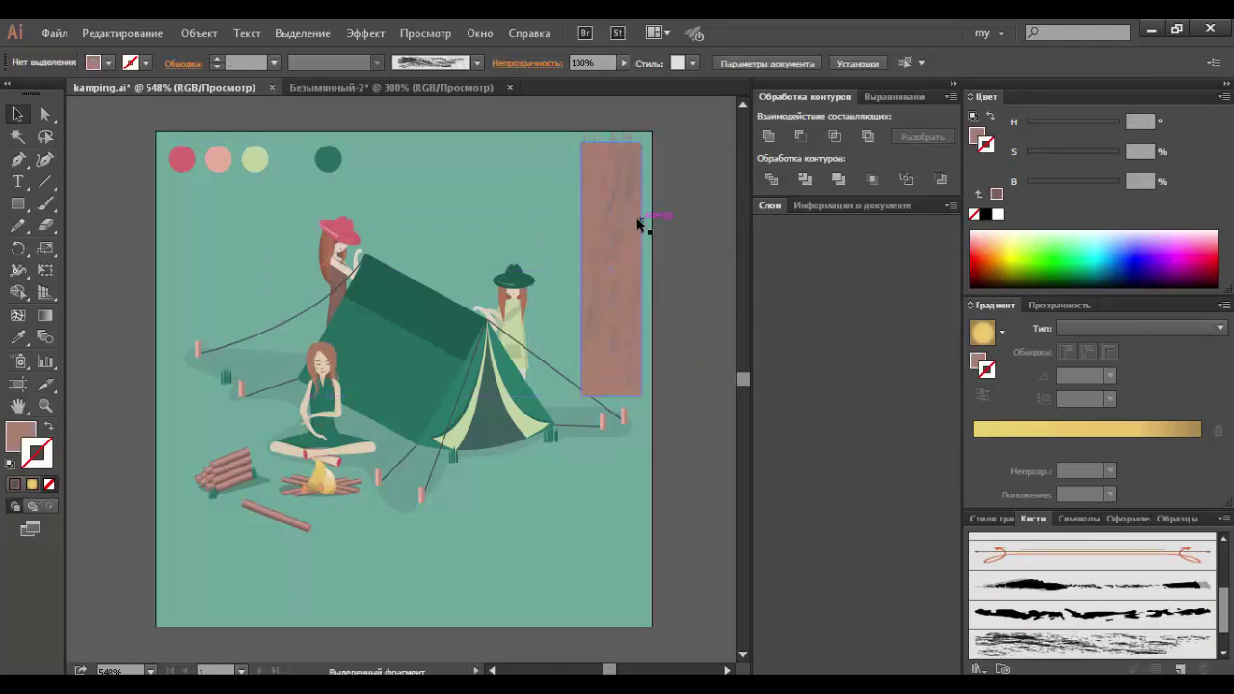
pyautogui.click(636, 223)
pyautogui.click(198, 32)
pyautogui.click(232, 242)
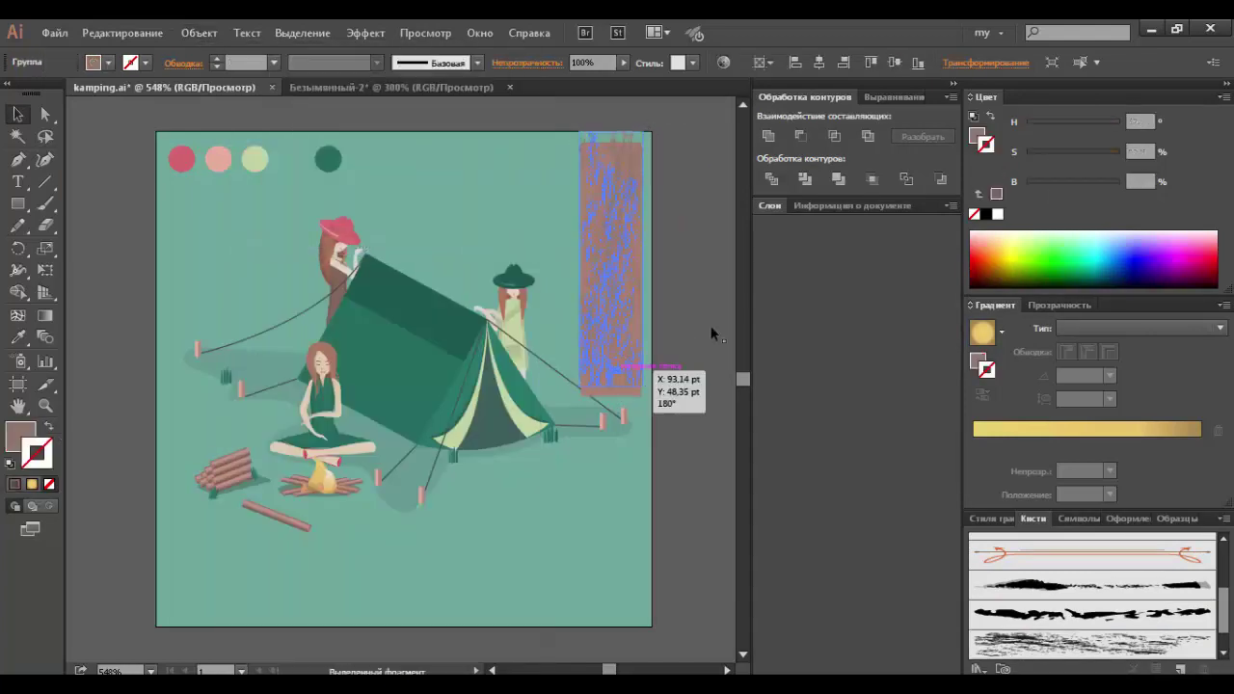
pyautogui.moveTo(1074, 182); pyautogui.dragTo(1090, 181)
pyautogui.click(1058, 304)
pyautogui.click(1027, 328)
pyautogui.click(701, 303)
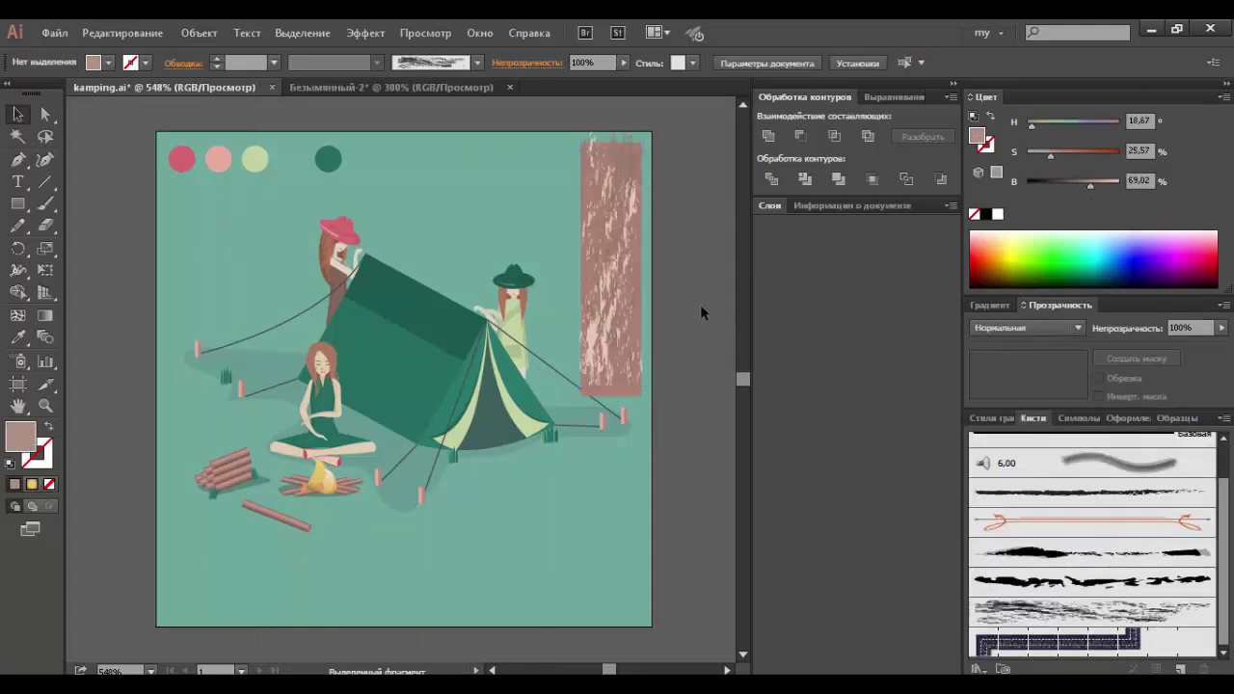
pyautogui.click(608, 379)
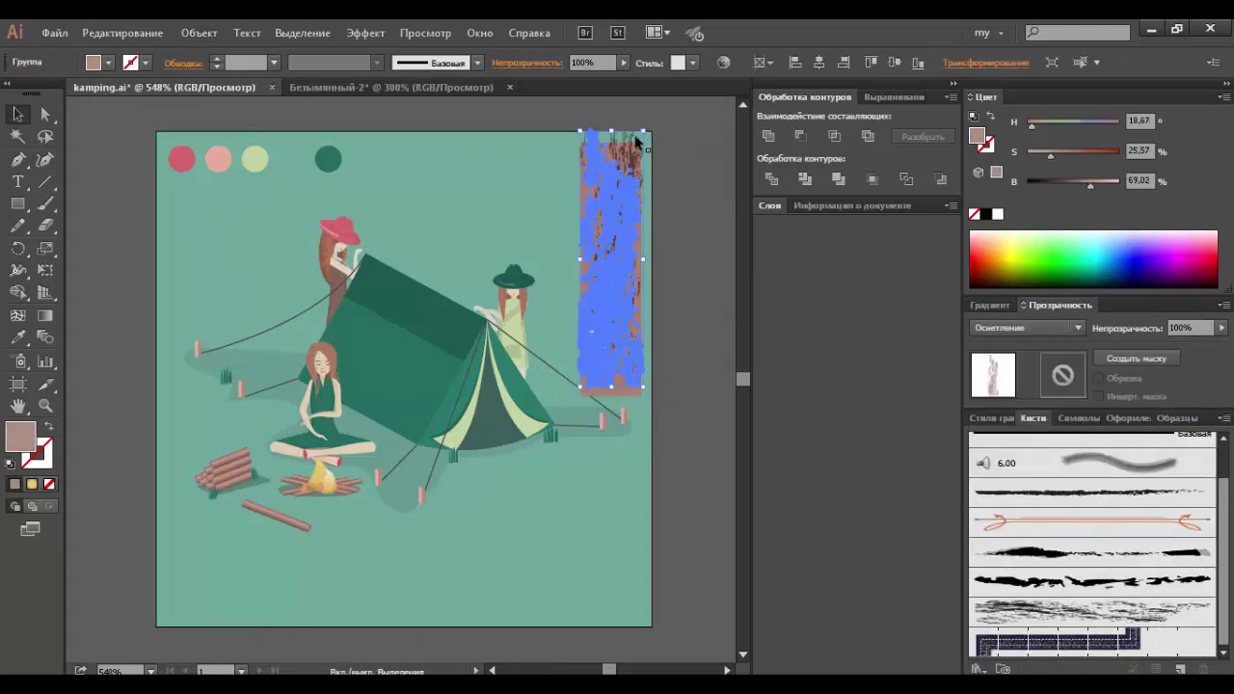
pyautogui.moveTo(669, 135); pyautogui.dragTo(636, 142)
pyautogui.click(636, 142)
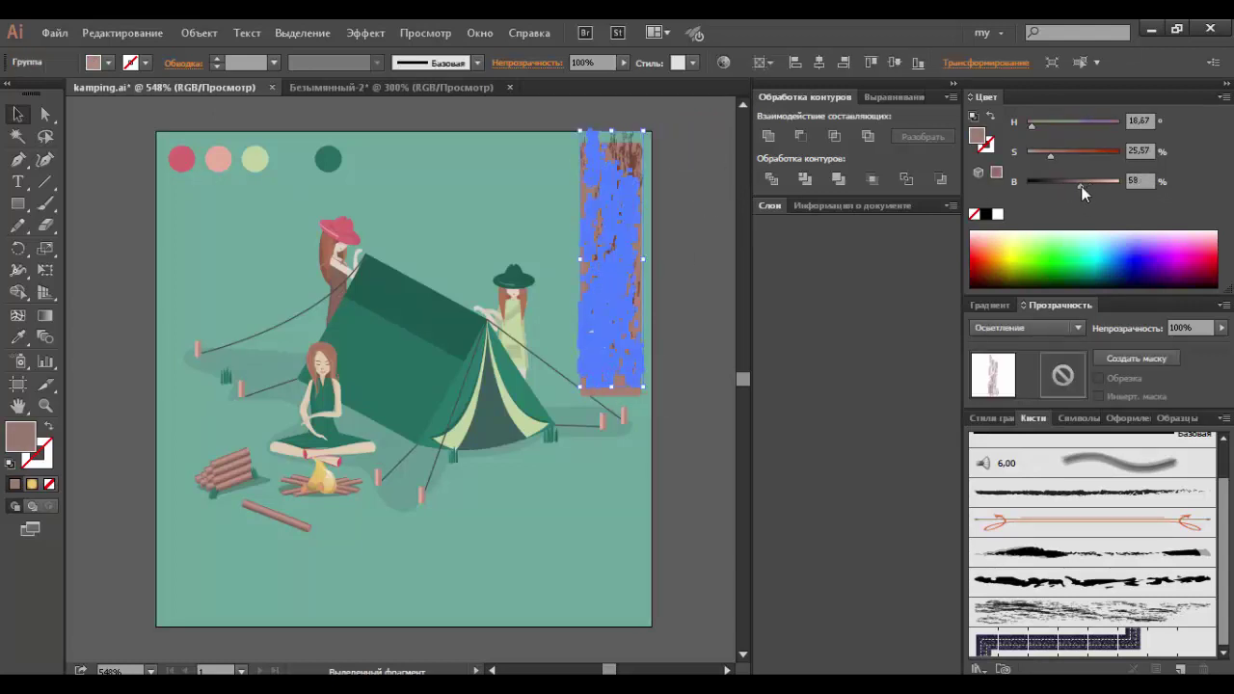
# Step: Bring the trunk rectangle to front, clip the texture inside it, and lower opacity
pyautogui.click(697, 229)
pyautogui.click(644, 272)
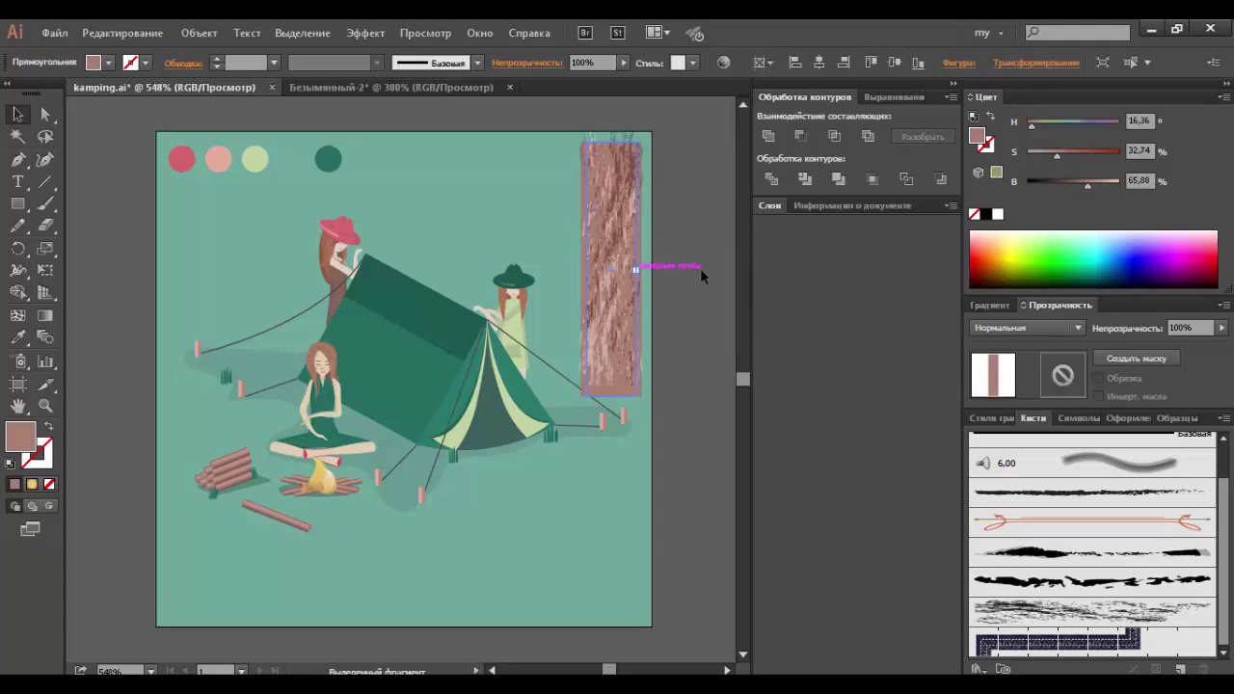
pyautogui.press('a')
pyautogui.hotkey('ctrl', 'shift', ']')
pyautogui.hotkey('ctrl', 'shift', 'a')
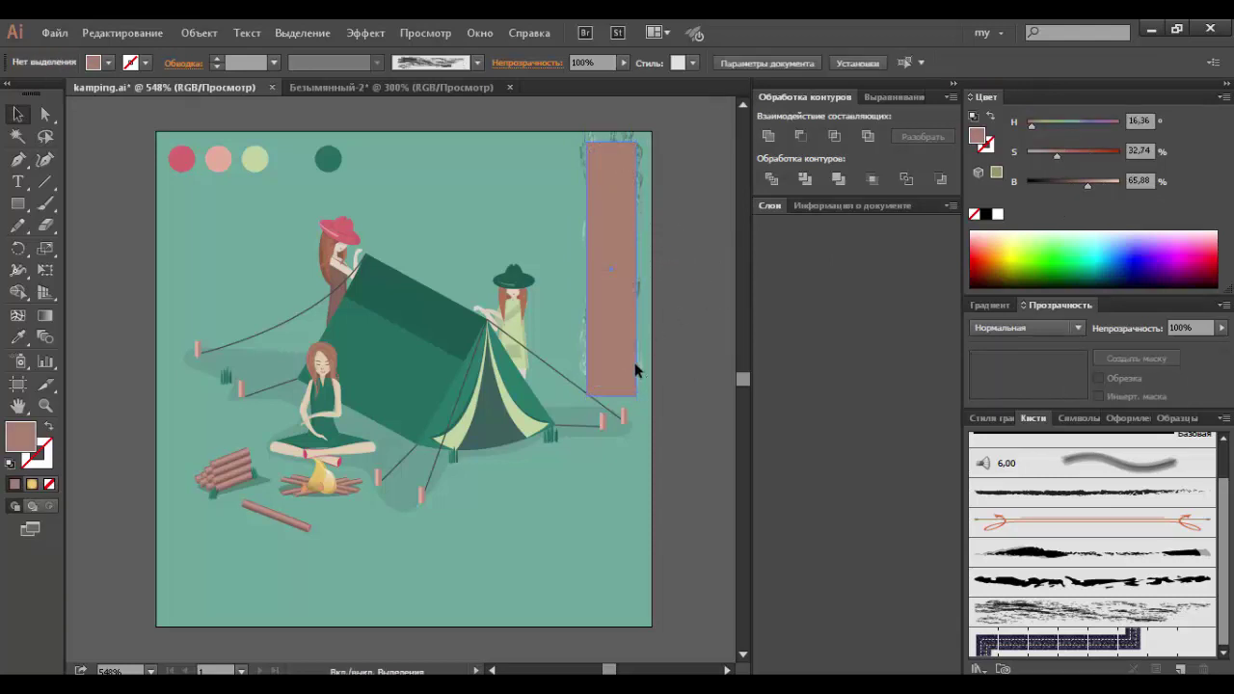
pyautogui.moveTo(639, 365); pyautogui.dragTo(641, 157)
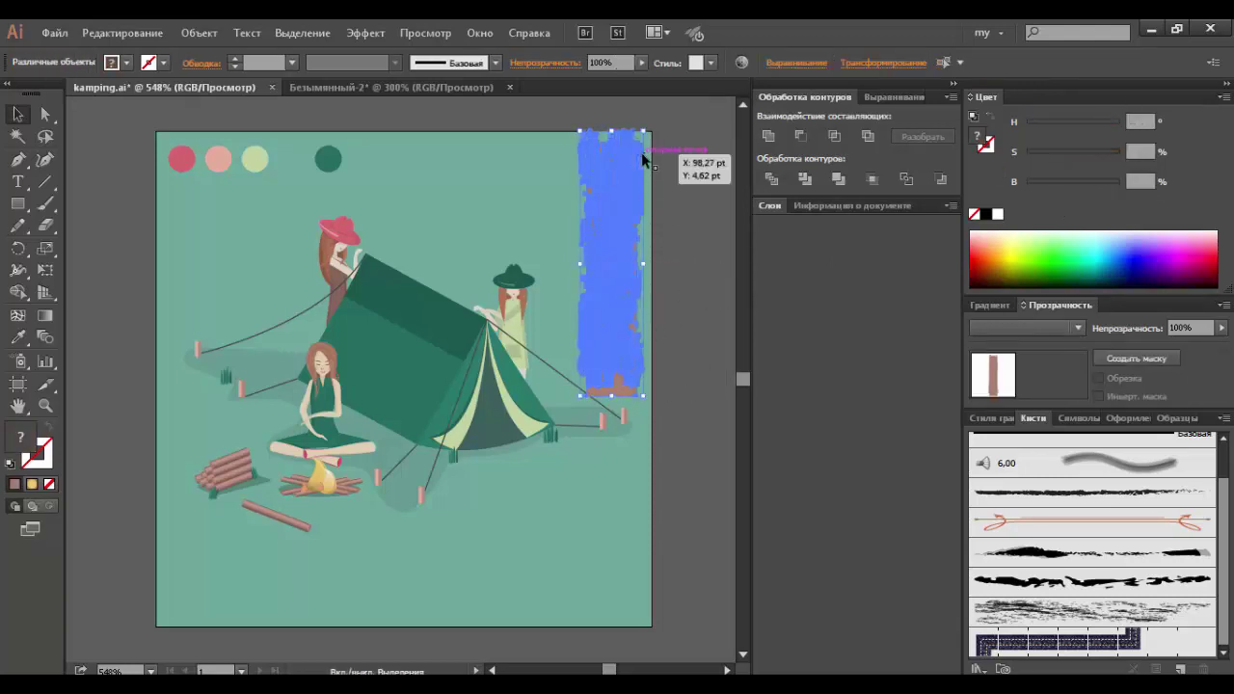
pyautogui.hotkey('ctrl', '7')
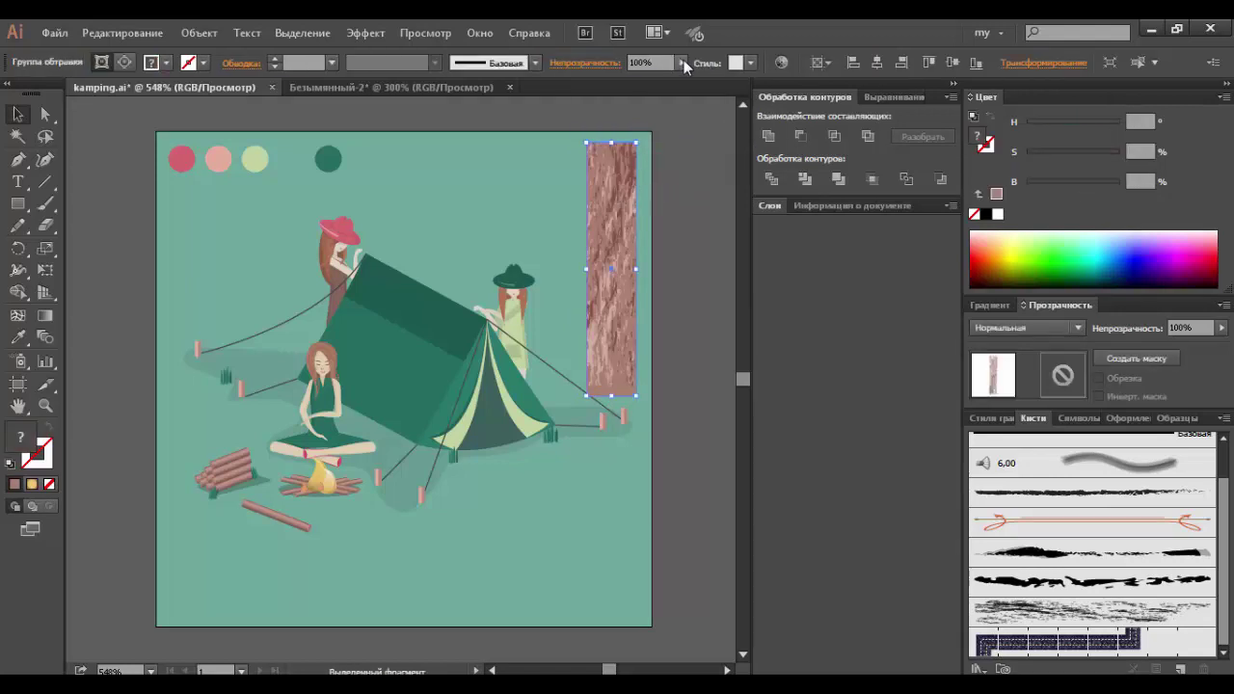
pyautogui.click(682, 62)
pyautogui.moveTo(685, 80); pyautogui.dragTo(641, 81)
# Step: Move the bark-textured trunk left beside the red-hatted girl
pyautogui.hotkey('ctrl', 'z')
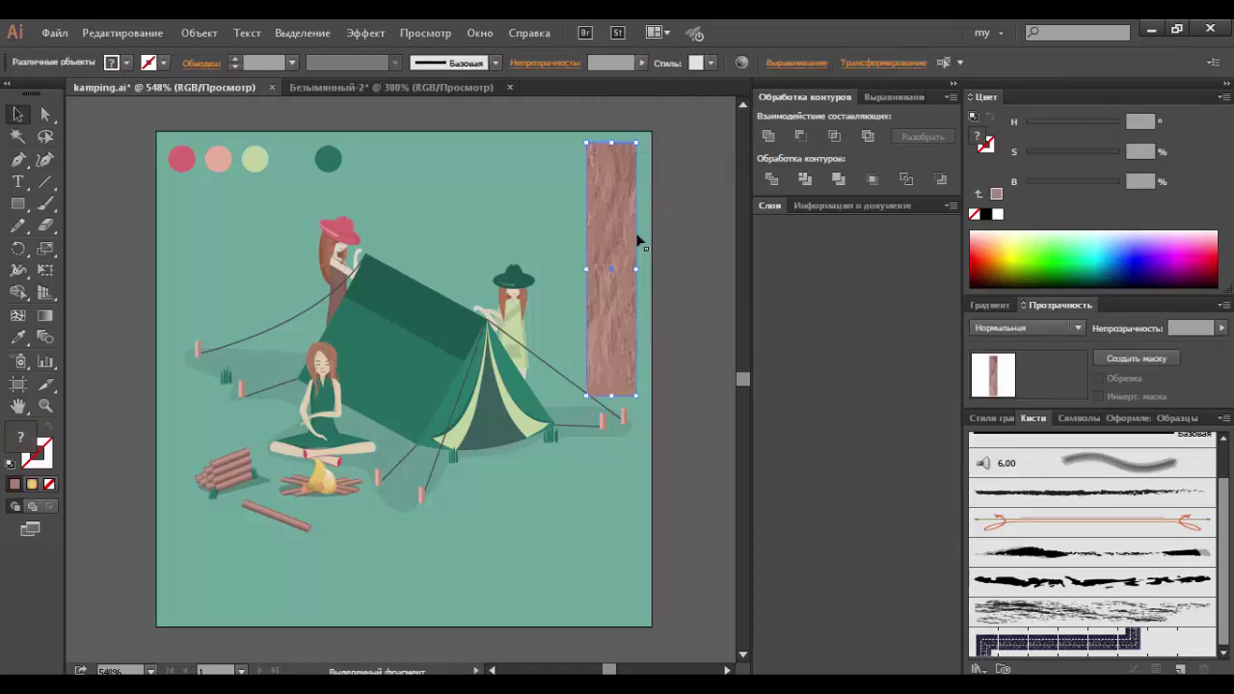
pyautogui.hotkey('ctrl', 'z')
pyautogui.hotkey('ctrl', 'z')
pyautogui.moveTo(614, 228); pyautogui.dragTo(280, 266)
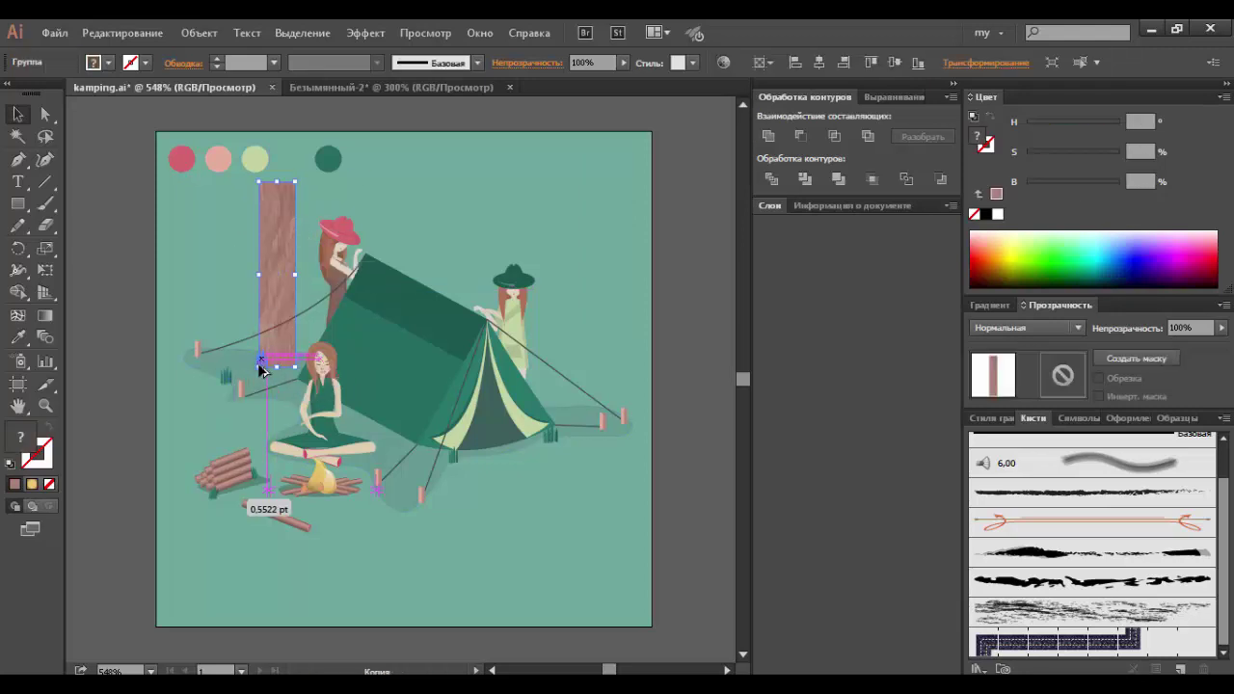
pyautogui.scroll(5, 227, 376)
# Step: Add a taller and a shorter copy of the grass clump at the trunk's base
pyautogui.moveTo(211, 427); pyautogui.dragTo(451, 430)
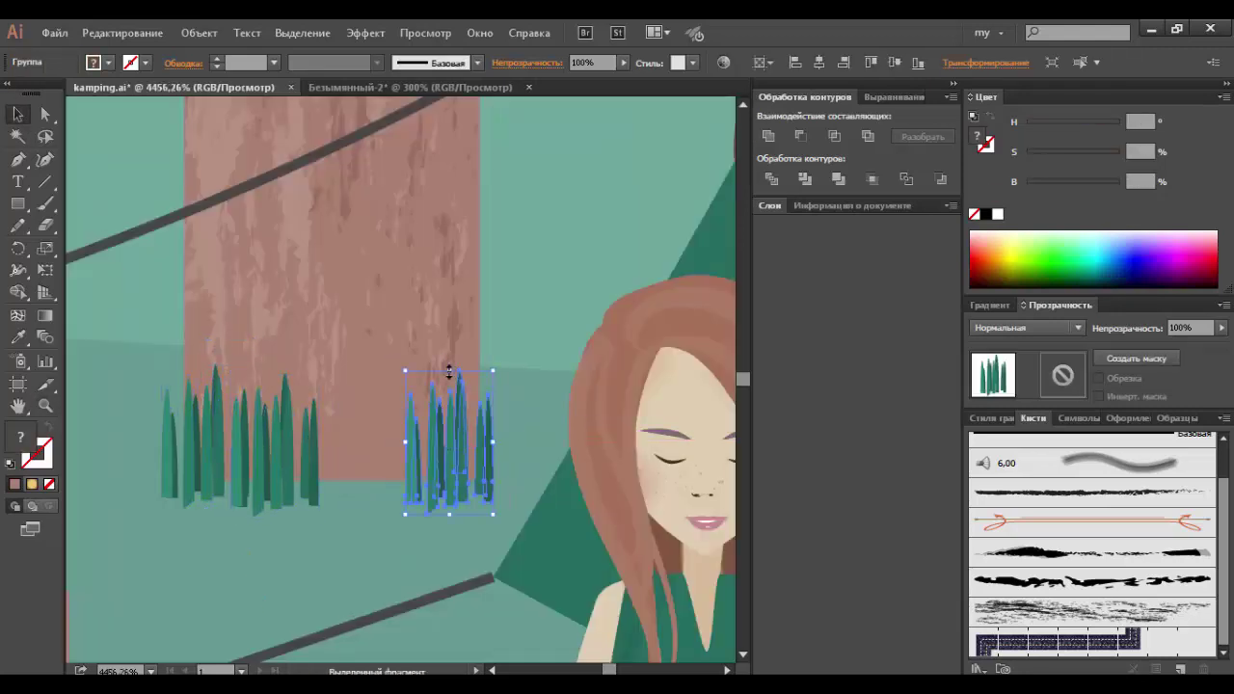
pyautogui.moveTo(449, 372); pyautogui.dragTo(454, 280)
pyautogui.moveTo(454, 435); pyautogui.dragTo(386, 459)
pyautogui.moveTo(390, 303)
pyautogui.mouseDown()
pyautogui.moveTo(427, 446)
pyautogui.moveTo(164, 479)
pyautogui.mouseUp()
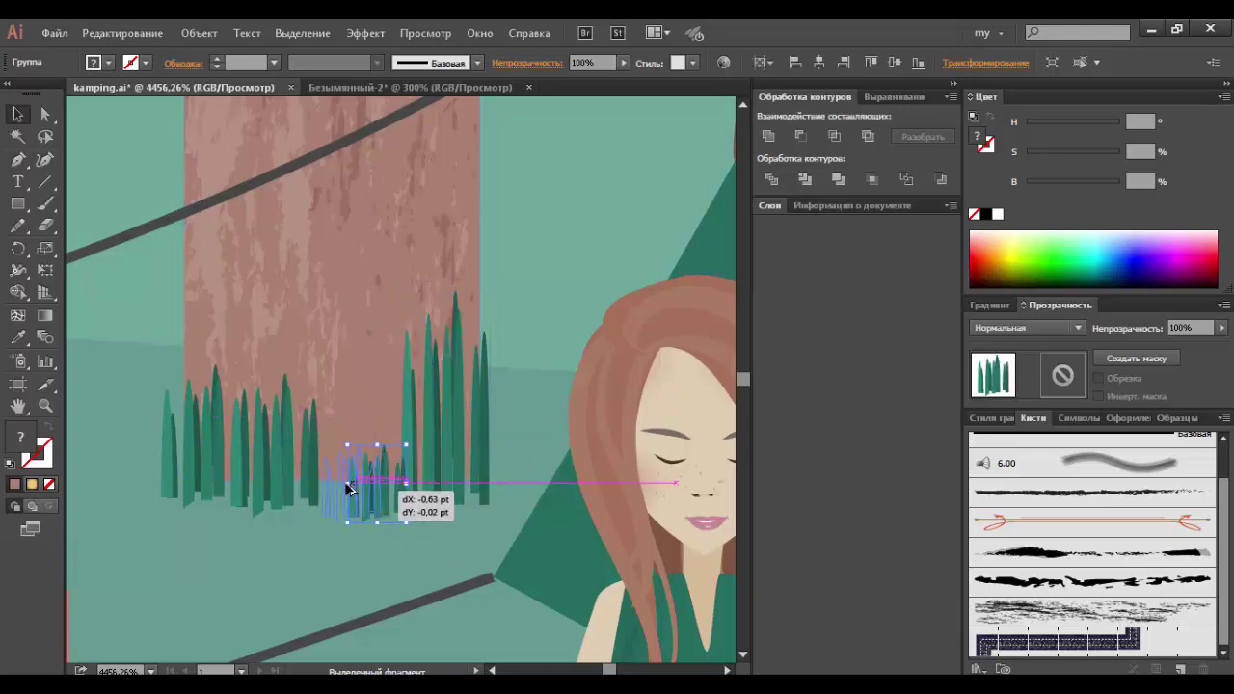
pyautogui.keyDown('shift'); pyautogui.click(286, 480); pyautogui.keyUp('shift')
pyautogui.keyDown('shift'); pyautogui.click(410, 386); pyautogui.keyUp('shift')
pyautogui.keyDown('shift'); pyautogui.click(382, 313); pyautogui.keyUp('shift')
pyautogui.scroll(-5, 265, 350)
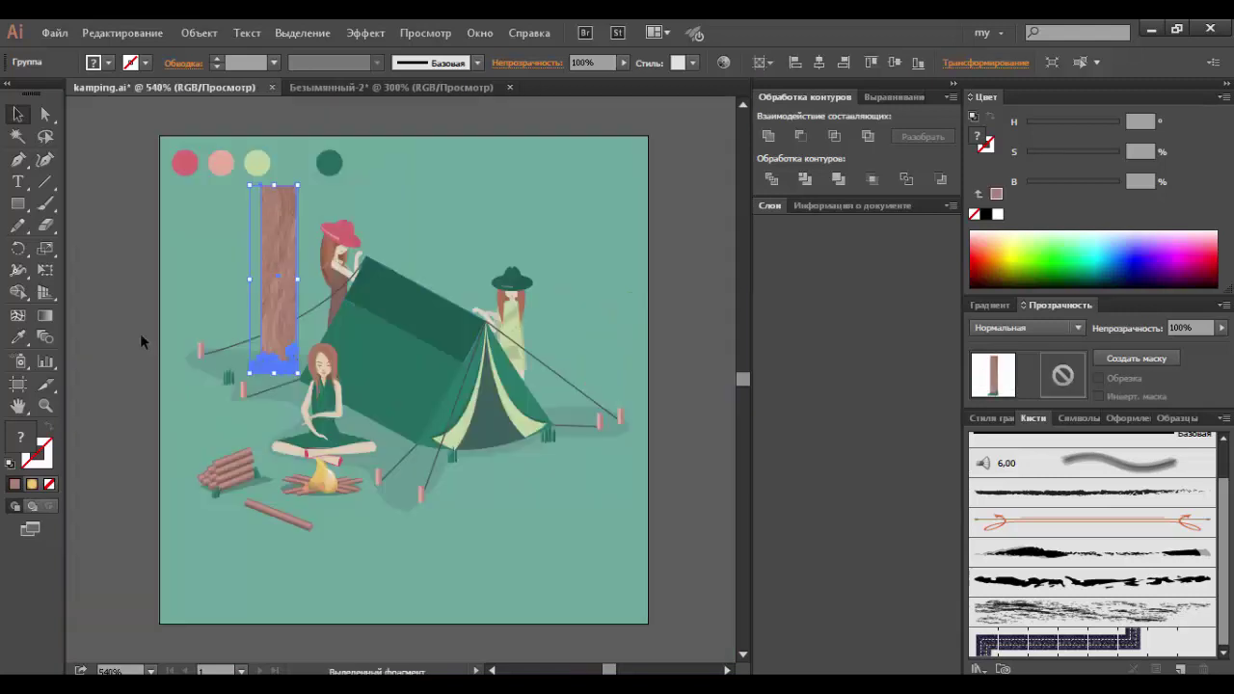
pyautogui.click(146, 314)
# Step: Isolate the trunk group and apply a gradient fill to the trunk rectangle
pyautogui.rightClick(268, 276)
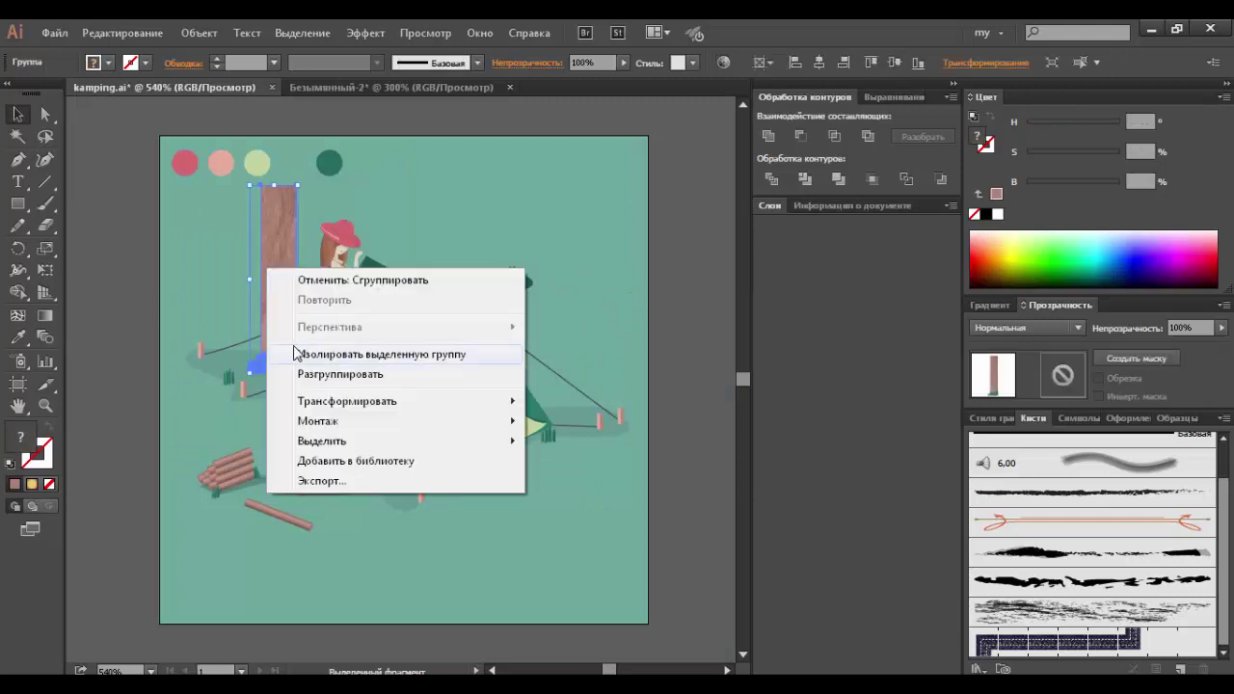
pyautogui.click(295, 354)
pyautogui.click(826, 248)
pyautogui.click(974, 305)
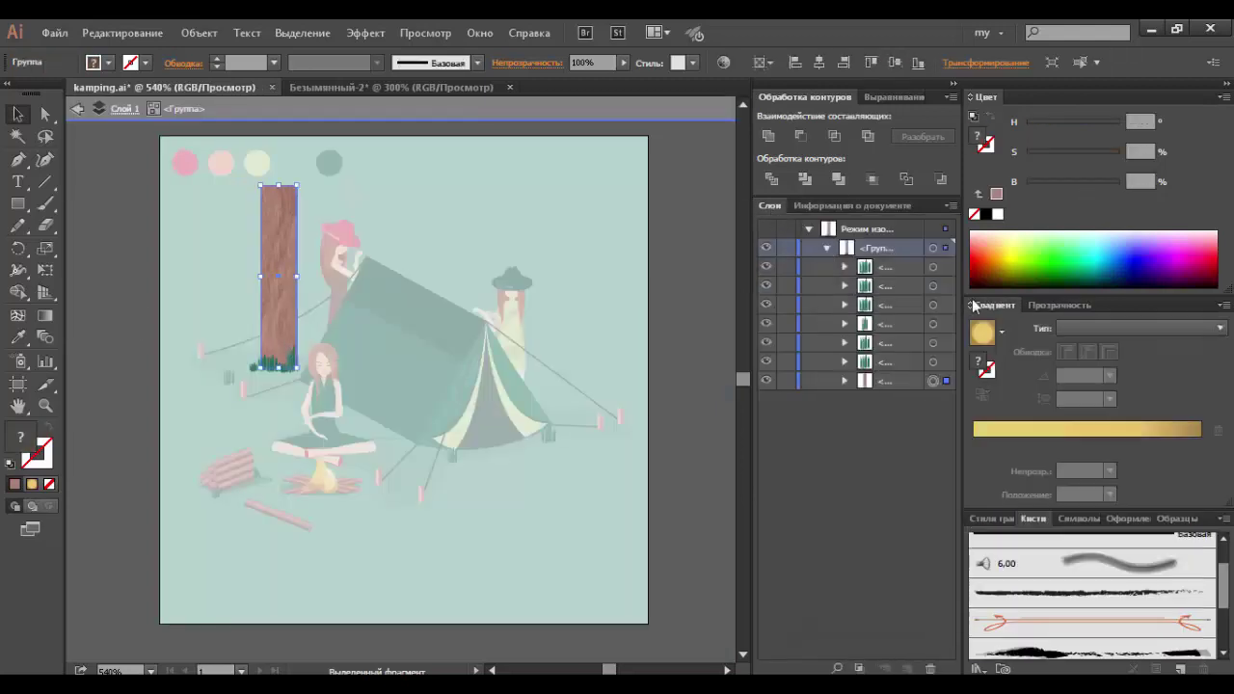
pyautogui.click(981, 371)
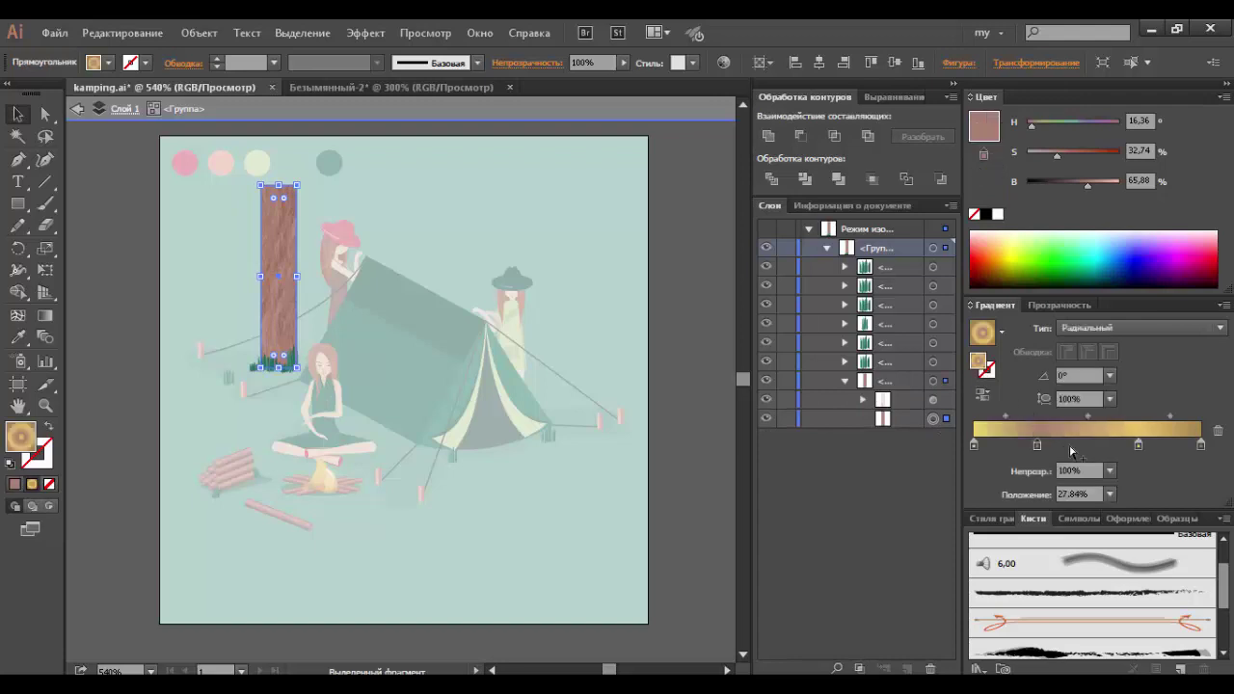
# Step: Remove the extra gradient stops, shift the colour stop right, and exit isolation mode
pyautogui.moveTo(1081, 444); pyautogui.dragTo(1081, 482)
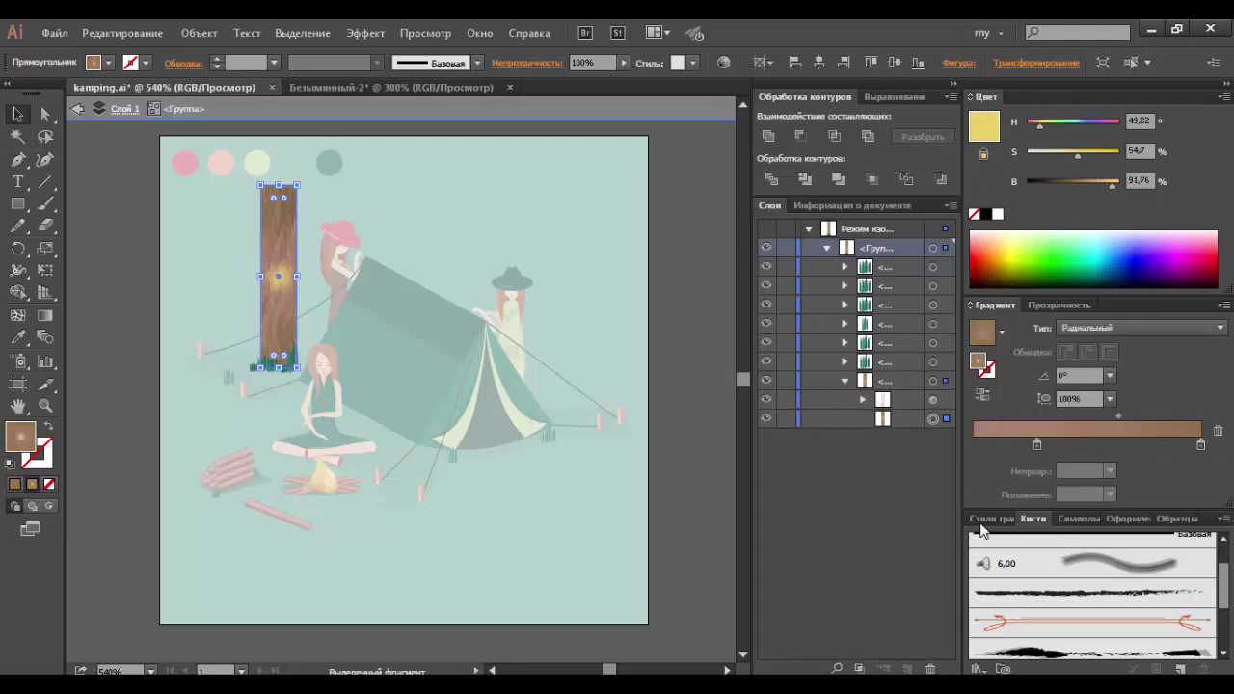
pyautogui.moveTo(974, 445); pyautogui.dragTo(974, 482)
pyautogui.click(1039, 445)
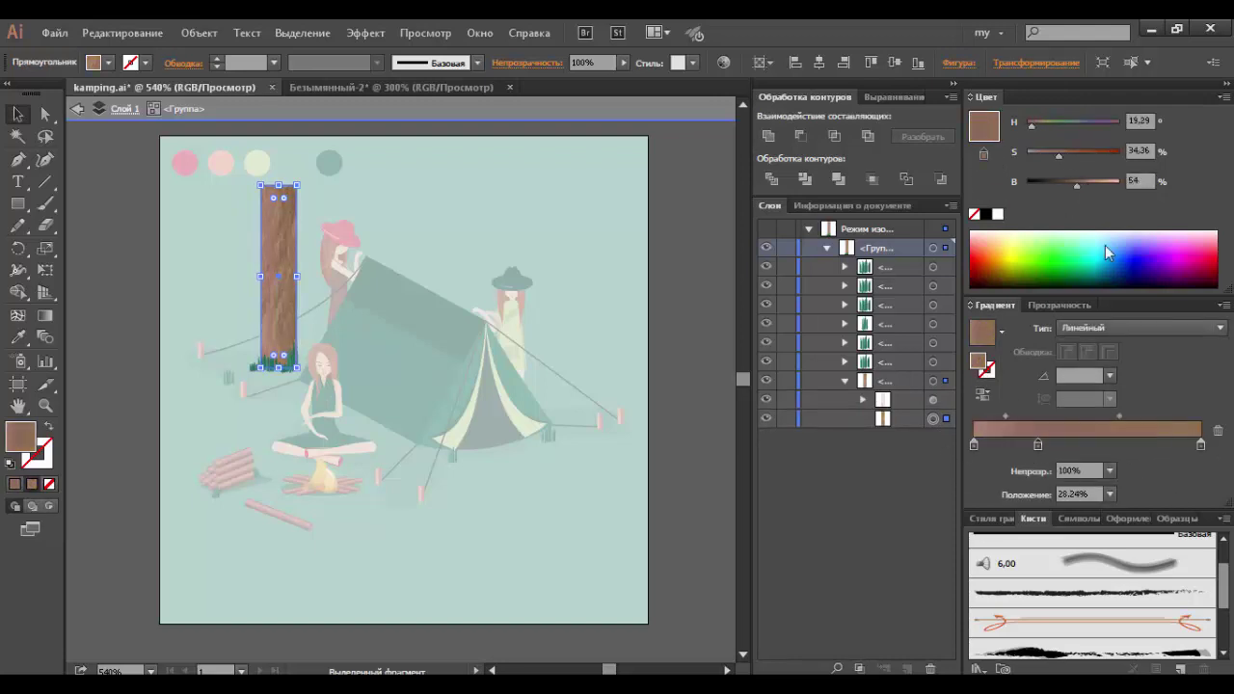
pyautogui.moveTo(1038, 444); pyautogui.dragTo(1200, 444)
pyautogui.moveTo(1087, 416); pyautogui.dragTo(1134, 417)
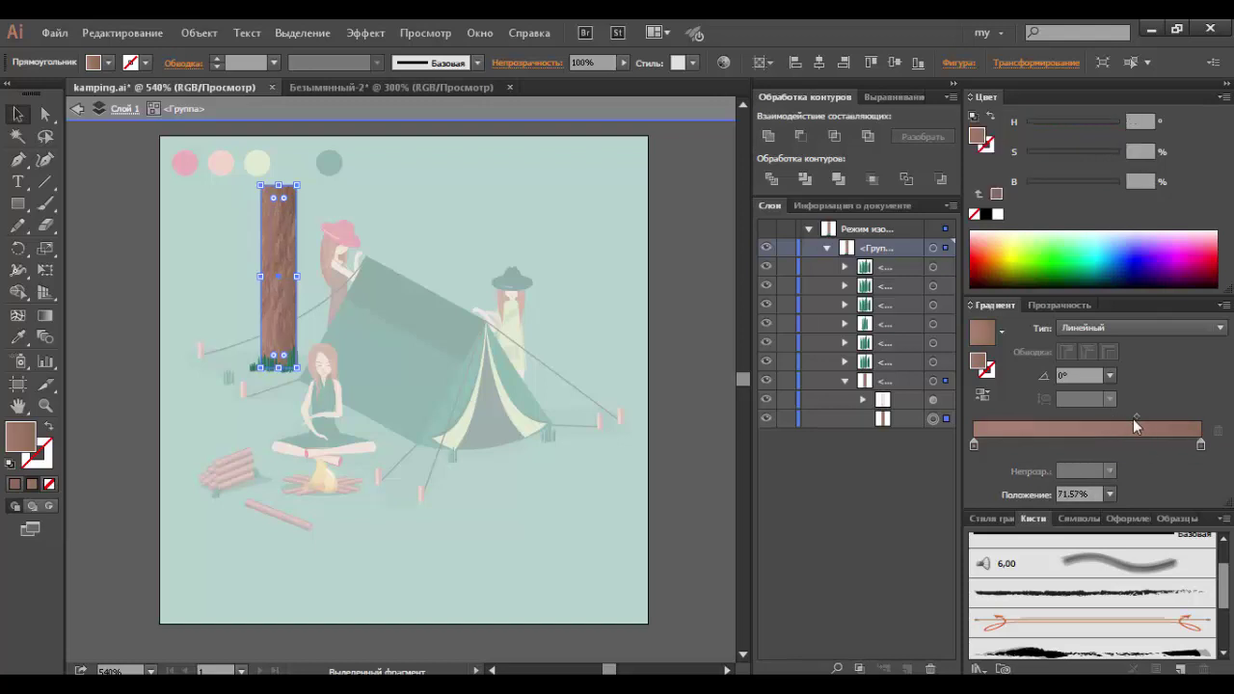
pyautogui.doubleClick(695, 377)
pyautogui.scroll(1, 693, 385)
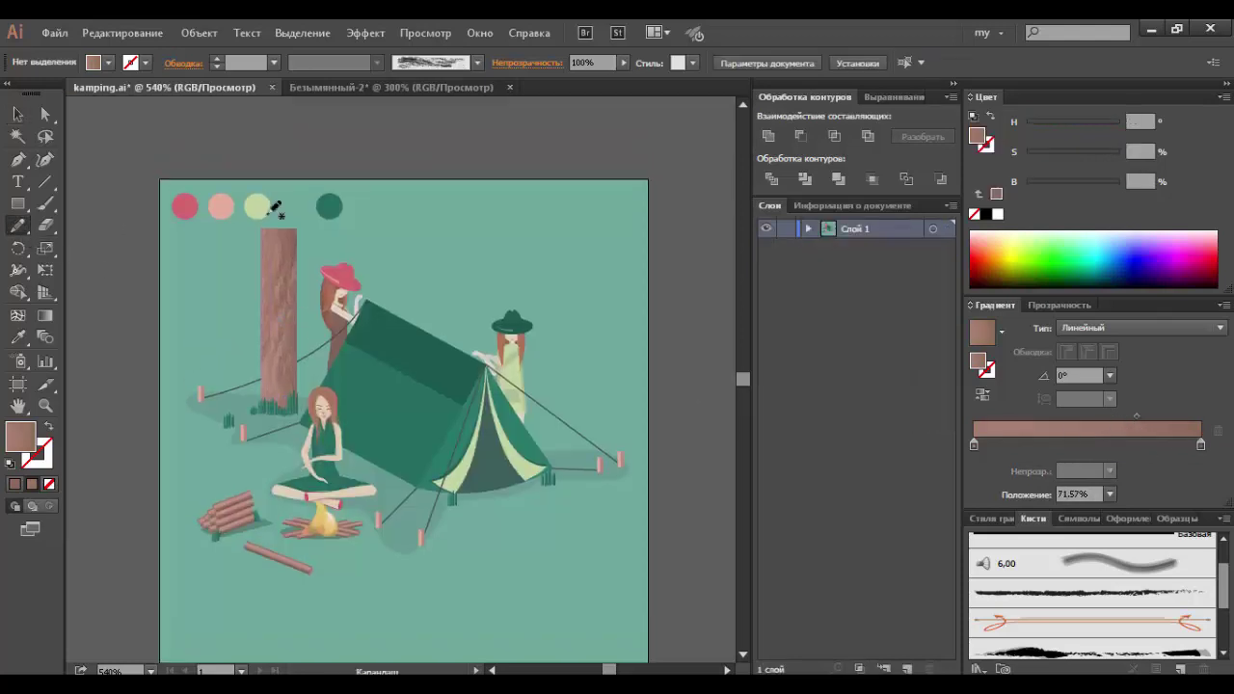
# Step: Draw a cloud-shaped canopy above the trunk filled with the dark green swatch
pyautogui.moveTo(218, 152); pyautogui.dragTo(220, 154)
pyautogui.press('i')
pyautogui.click(328, 205)
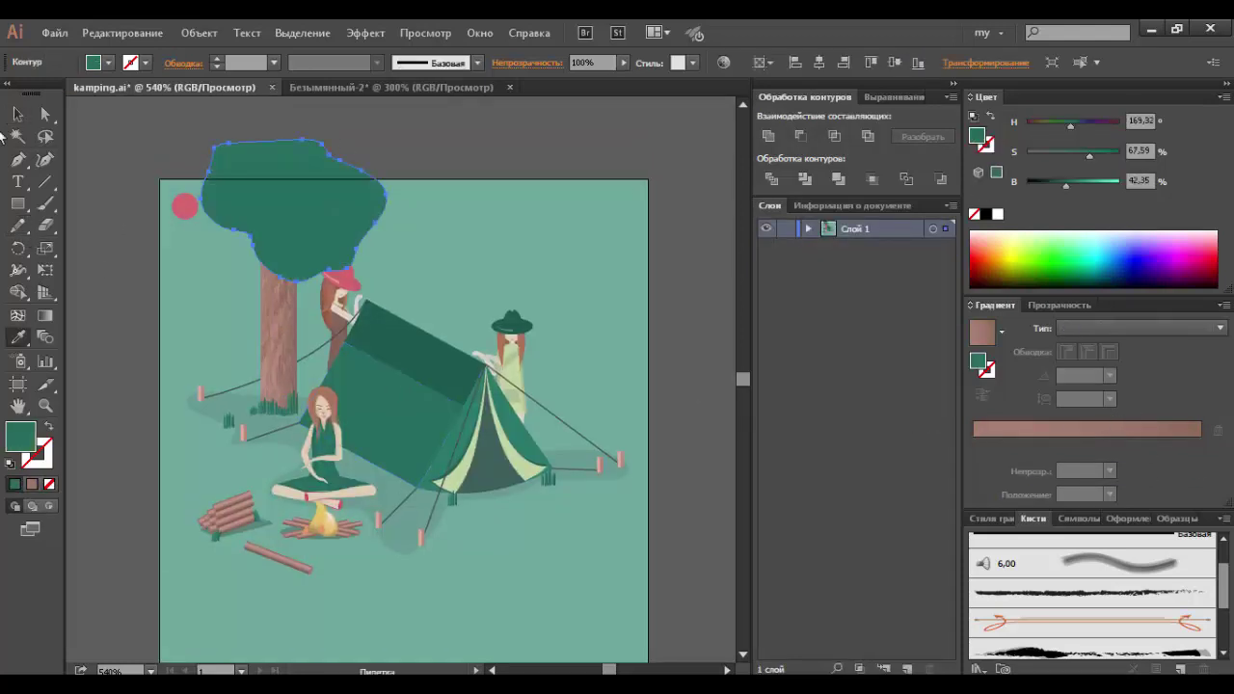
pyautogui.press('v')
pyautogui.click(300, 188)
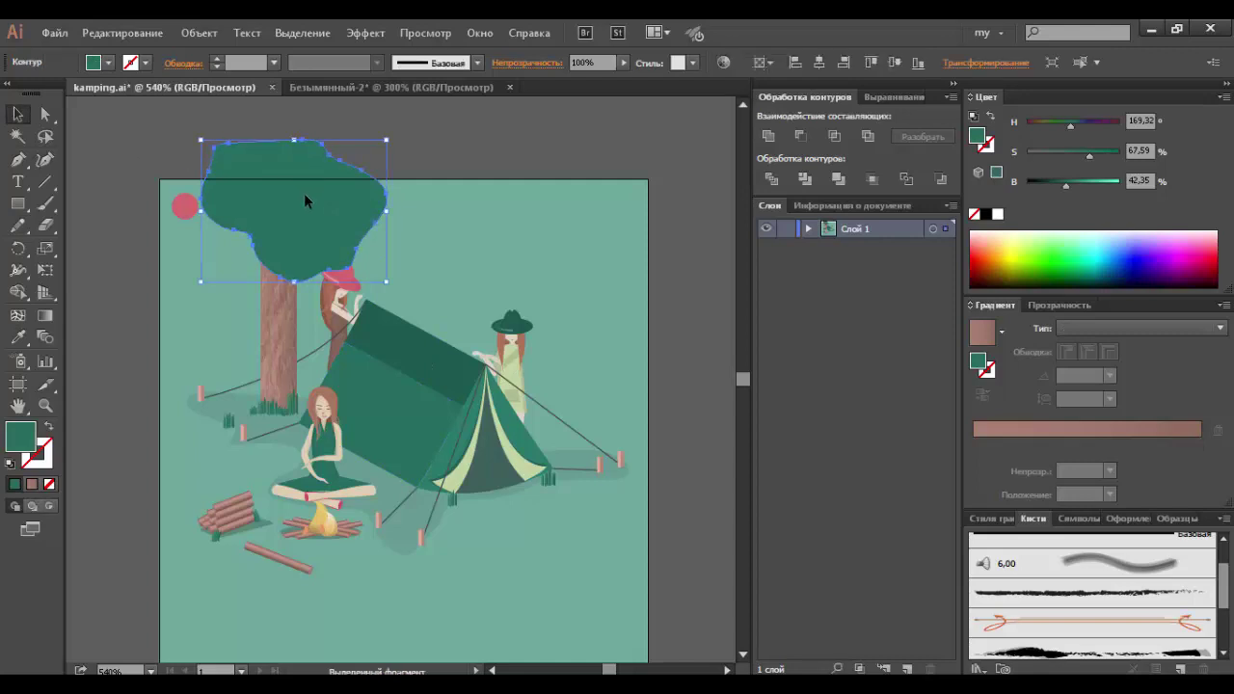
pyautogui.moveTo(304, 193); pyautogui.dragTo(283, 175)
pyautogui.hotkey('ctrl', 'z')
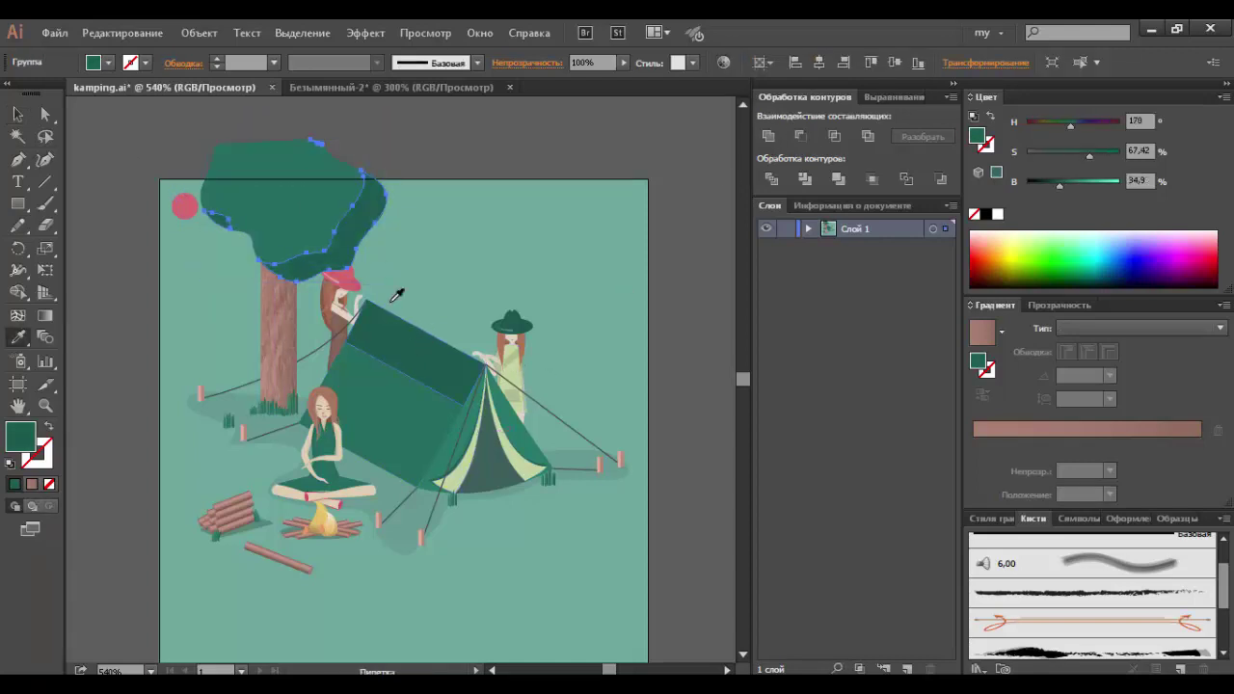
pyautogui.click(93, 129)
# Step: Resize the canopy and move the colour-swatch circles to the top right
pyautogui.click(279, 188)
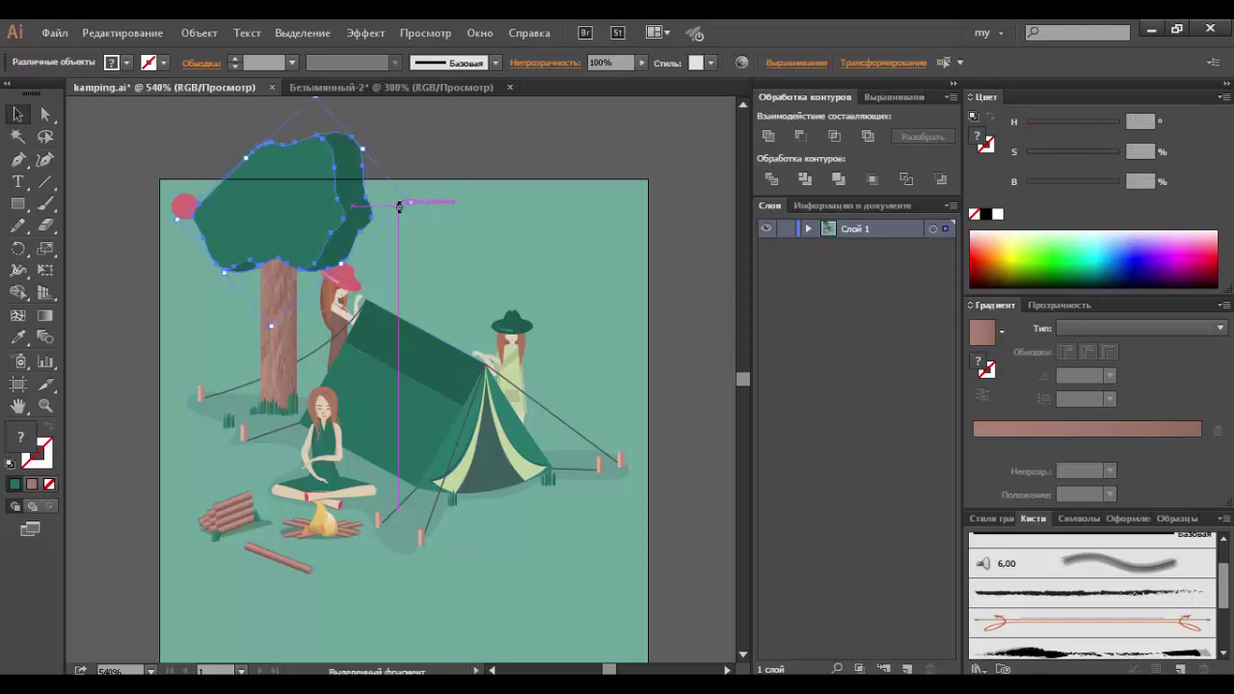
pyautogui.moveTo(406, 290); pyautogui.dragTo(419, 204)
pyautogui.hotkey('ctrl', 'shift', 'a')
pyautogui.moveTo(185, 205); pyautogui.dragTo(488, 152)
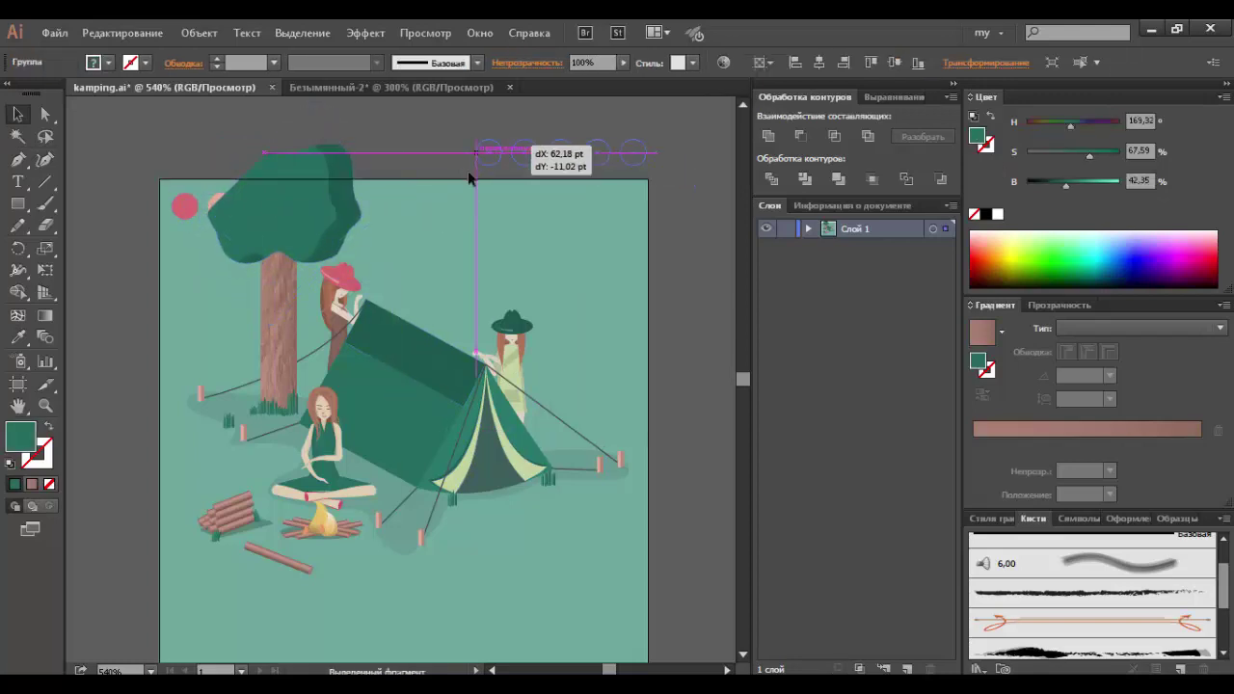
pyautogui.press('a')
pyautogui.click(221, 193)
pyautogui.click(217, 213)
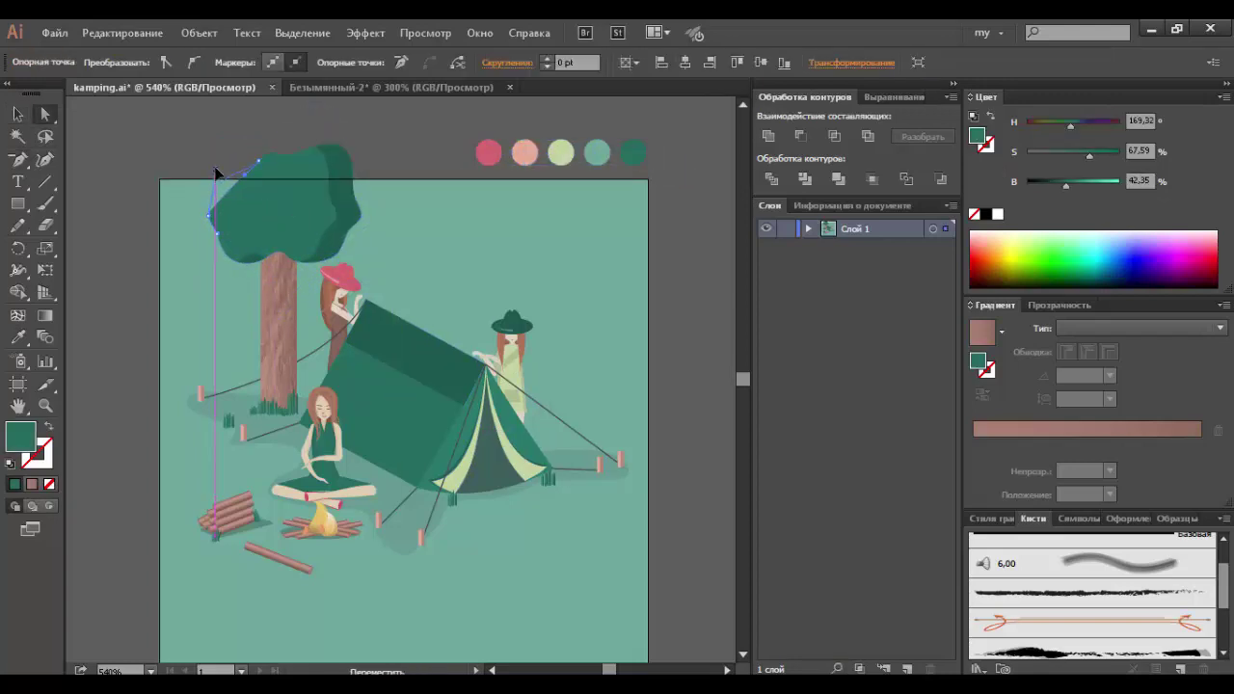
# Step: Alt-drag a copy of the whole tree
pyautogui.press('v')
pyautogui.click(140, 143)
pyautogui.moveTo(292, 258); pyautogui.dragTo(487, 254)
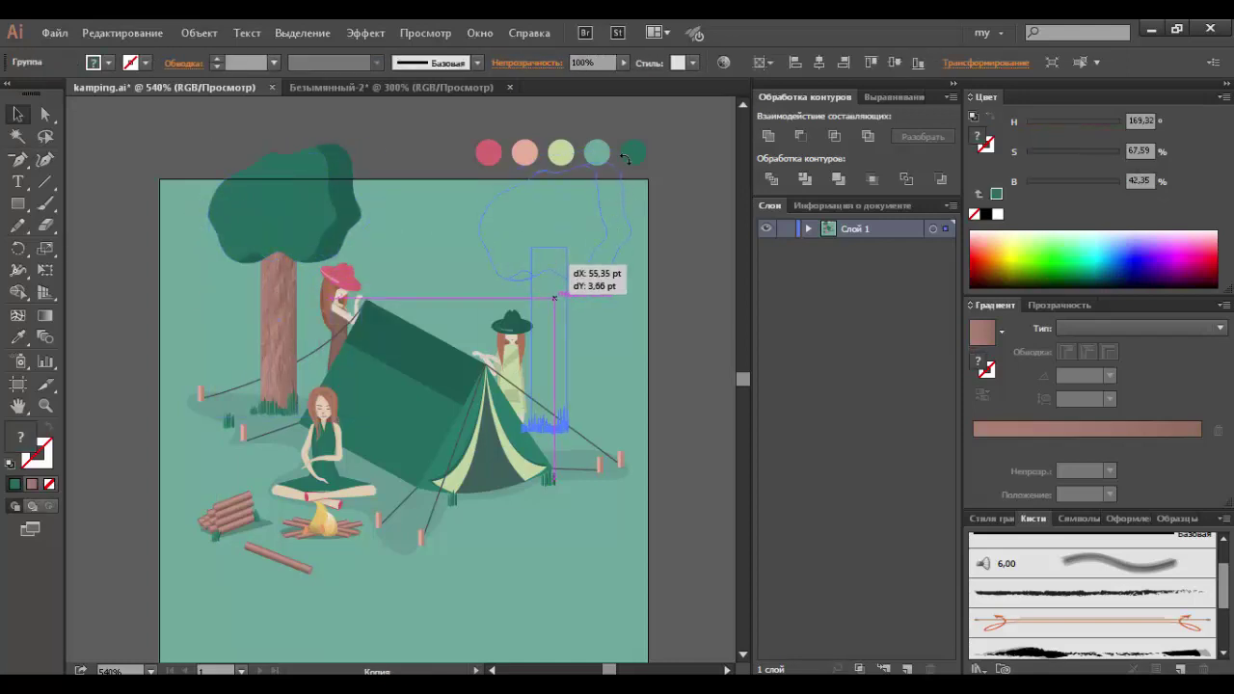
pyautogui.moveTo(487, 253)
pyautogui.mouseDown()
pyautogui.moveTo(585, 222)
pyautogui.moveTo(345, 234)
pyautogui.moveTo(395, 151)
pyautogui.mouseUp()
# Step: Arrange the tree copy just left of the first tree and darken its crown
pyautogui.rightClick(439, 230)
pyautogui.click(565, 276)
pyautogui.moveTo(376, 225)
pyautogui.mouseDown()
pyautogui.moveTo(493, 212)
pyautogui.moveTo(418, 216)
pyautogui.mouseUp()
pyautogui.moveTo(326, 226)
pyautogui.mouseDown()
pyautogui.moveTo(267, 225)
pyautogui.moveTo(231, 155)
pyautogui.mouseUp()
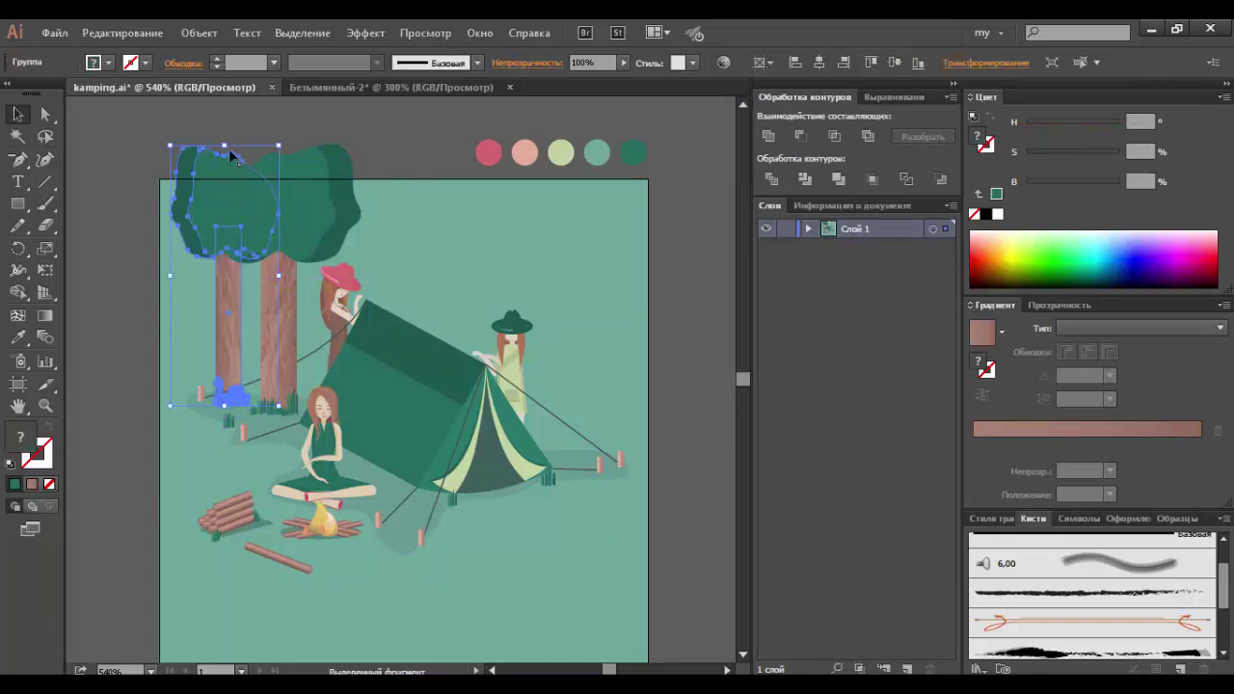
pyautogui.press('a')
pyautogui.click(222, 232)
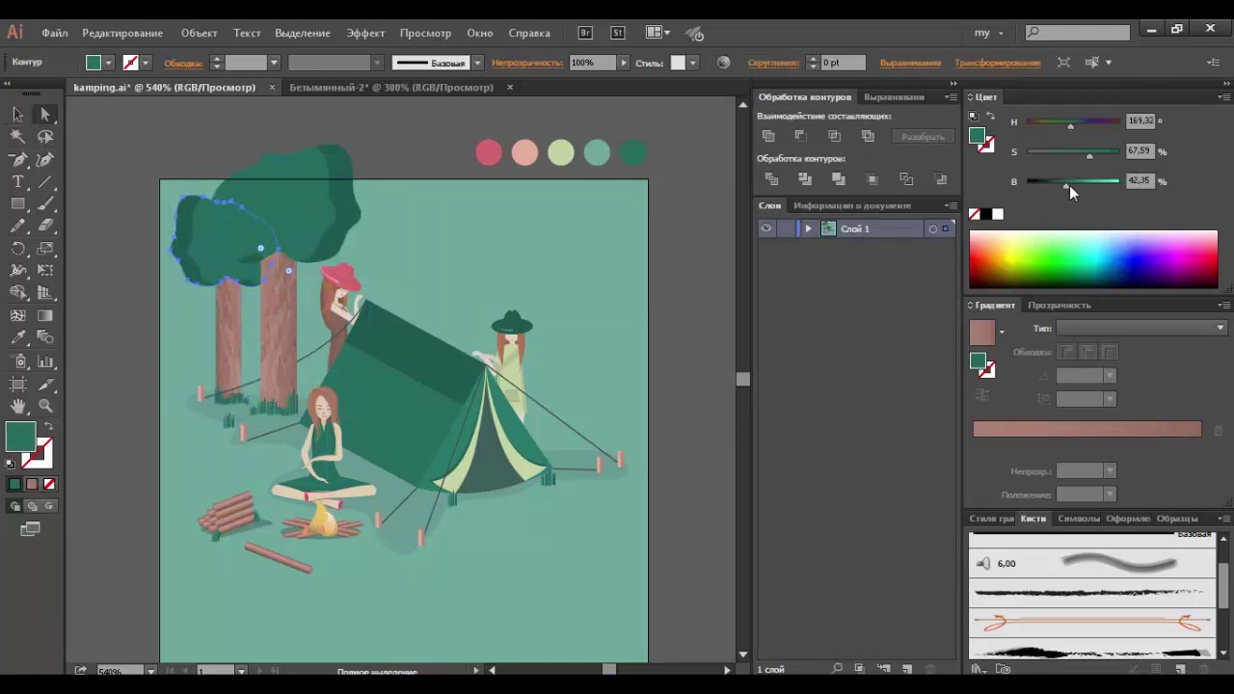
pyautogui.hotkey('ctrl', 'shift', 'a')
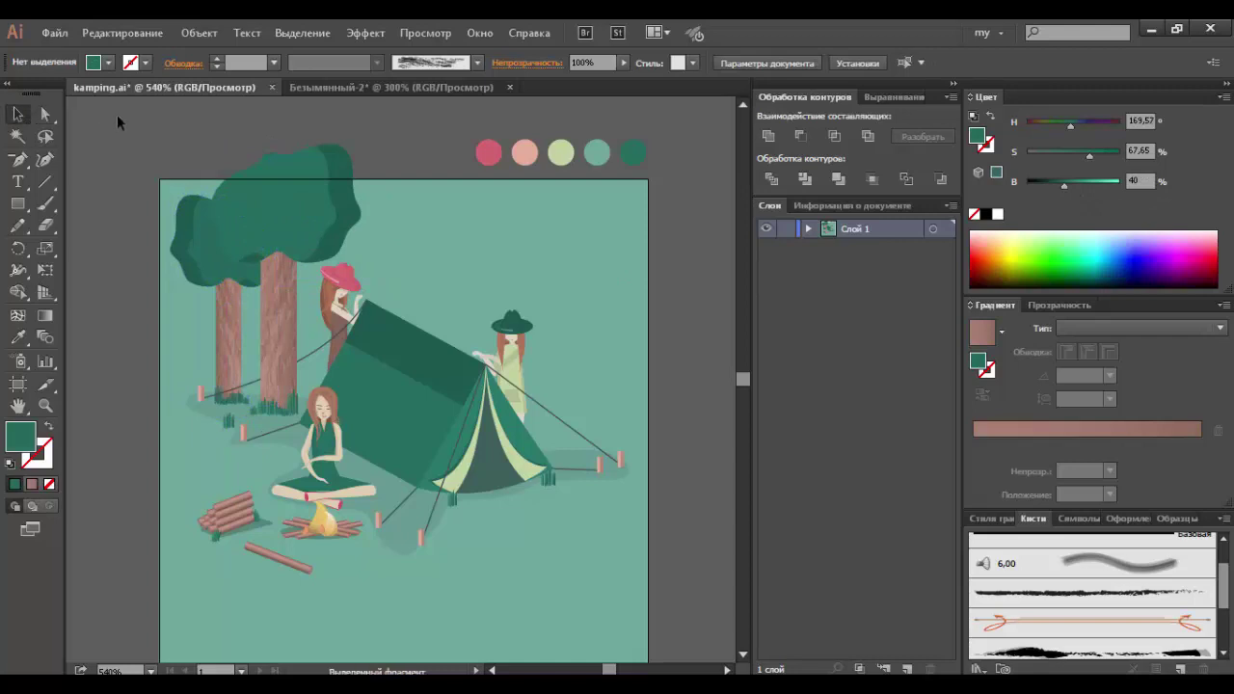
# Step: Group the grass blades at the left trunk's base, nudge them into place, and zoom out
pyautogui.moveTo(199, 394); pyautogui.dragTo(253, 430)
pyautogui.click(308, 540)
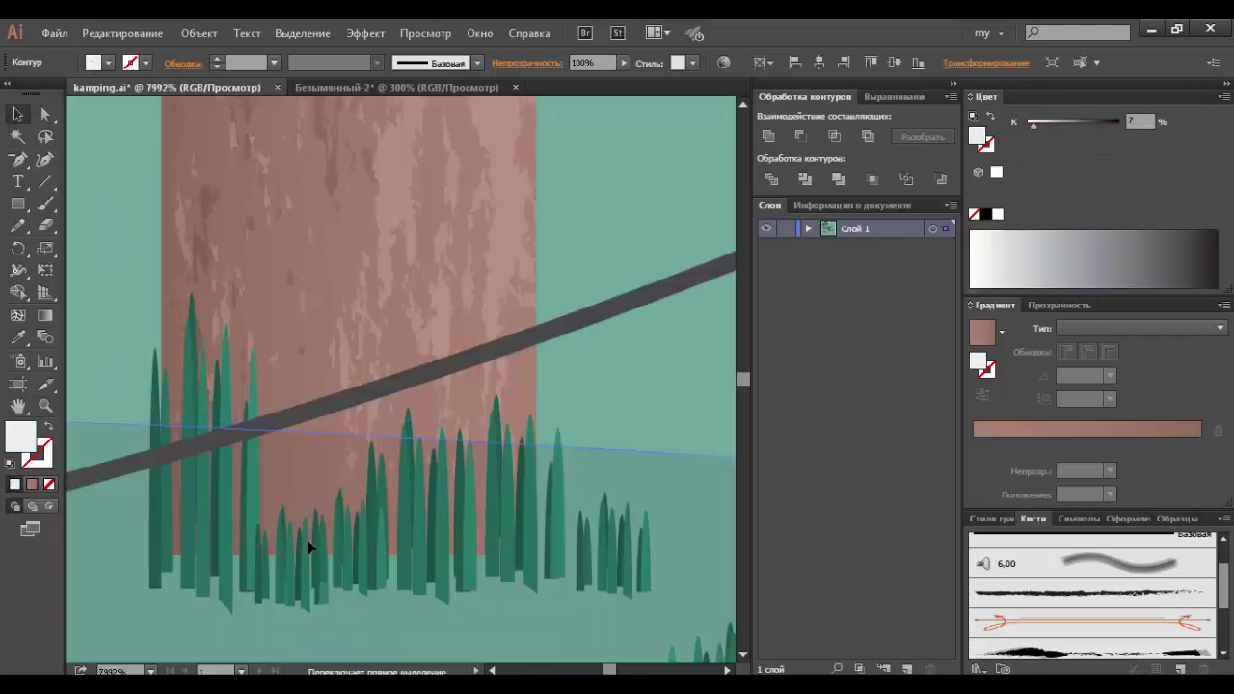
pyautogui.moveTo(308, 540); pyautogui.dragTo(571, 308)
pyautogui.moveTo(341, 479); pyautogui.dragTo(270, 480)
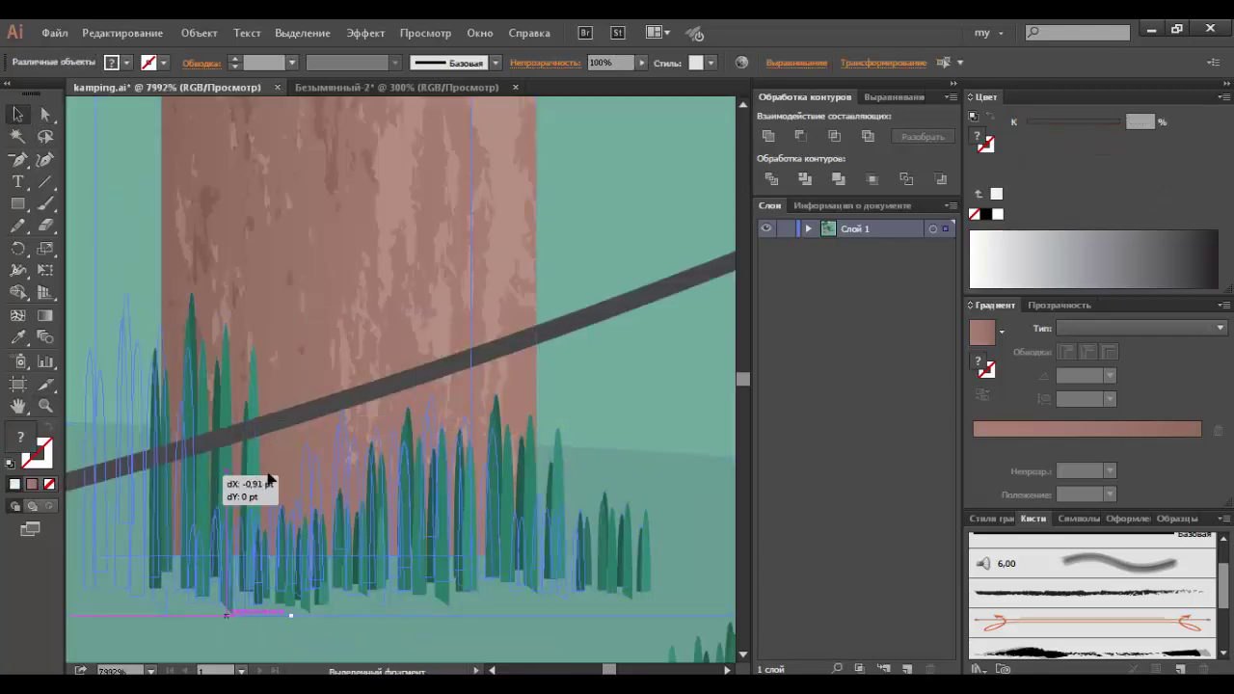
pyautogui.hotkey('ctrl', 'g')
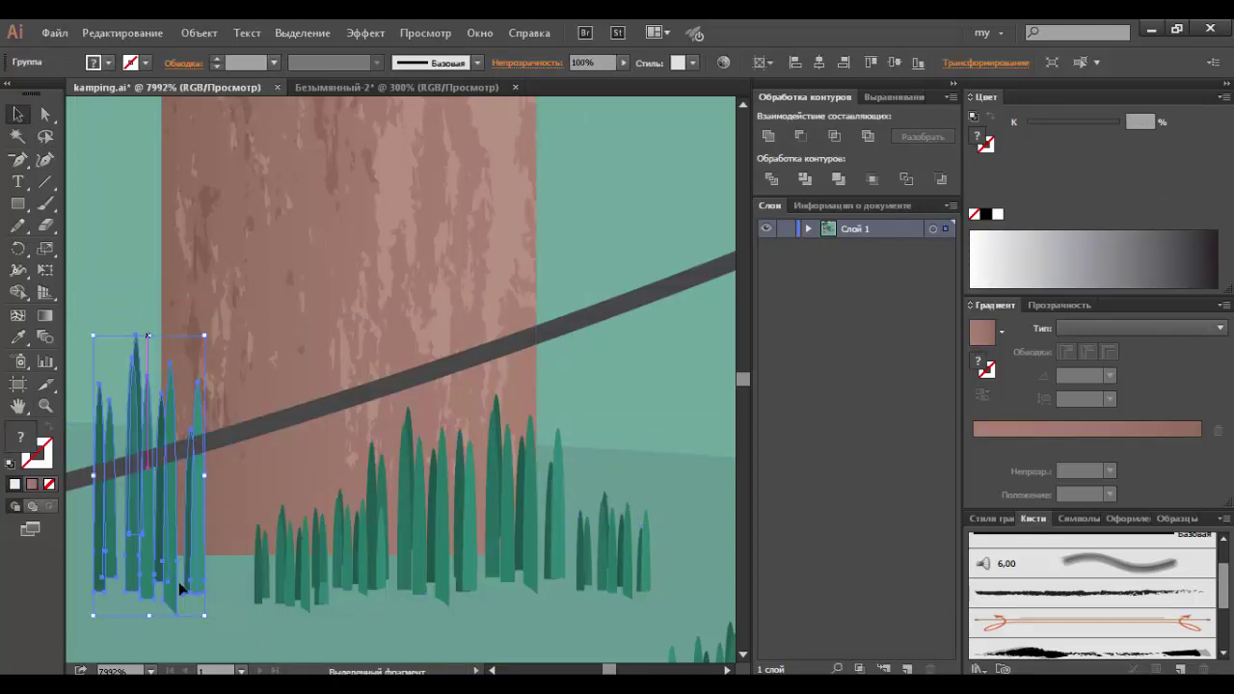
pyautogui.moveTo(181, 588); pyautogui.dragTo(290, 588)
pyautogui.hotkey('ctrl', 'shift', 'a')
pyautogui.hotkey('ctrl', '0')
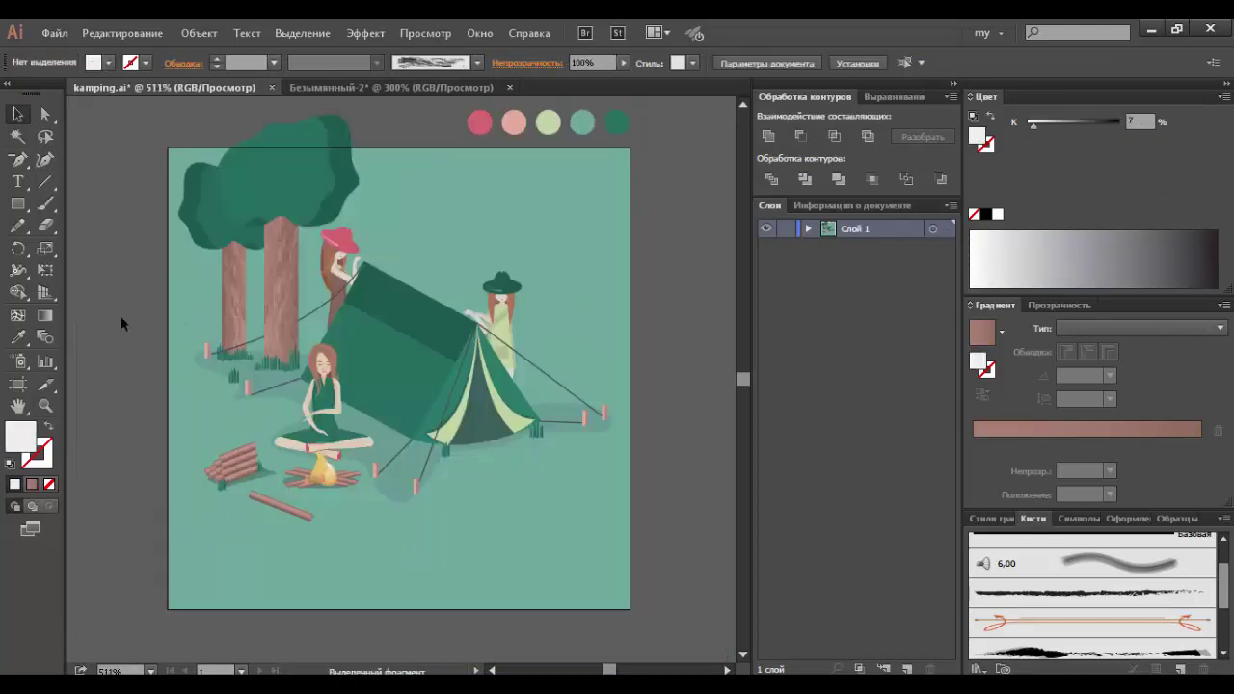